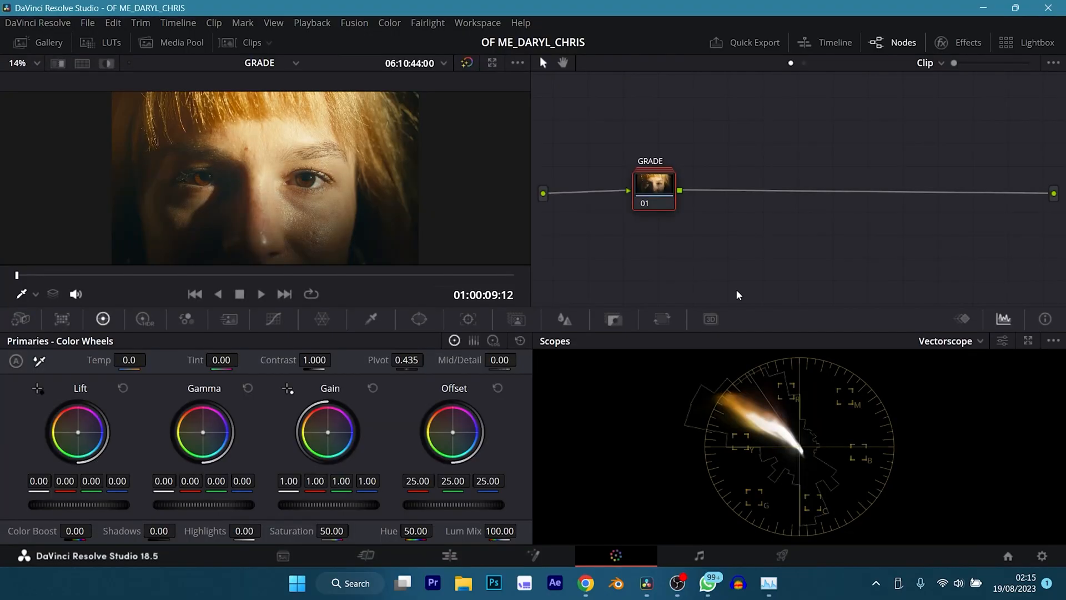
- Move the GRADE node nearer to the graph's source and toggle it off and on to compare the graded and ungraded image
{"action": "left_click_drag", "start_coordinate": [658, 188], "coordinate": [624, 190]}
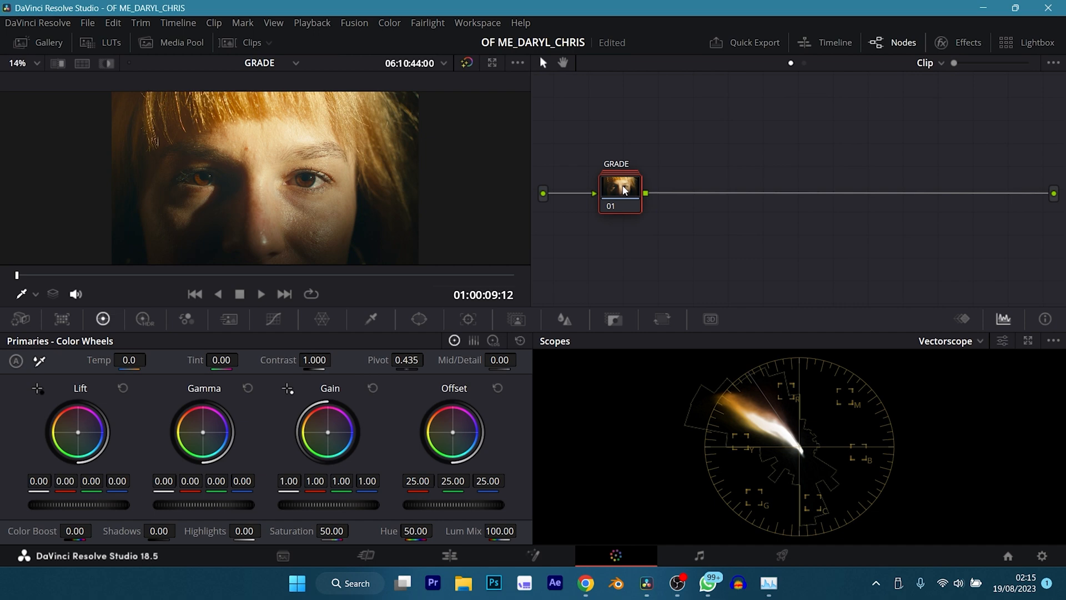
{"action": "key", "text": "ctrl+d"}
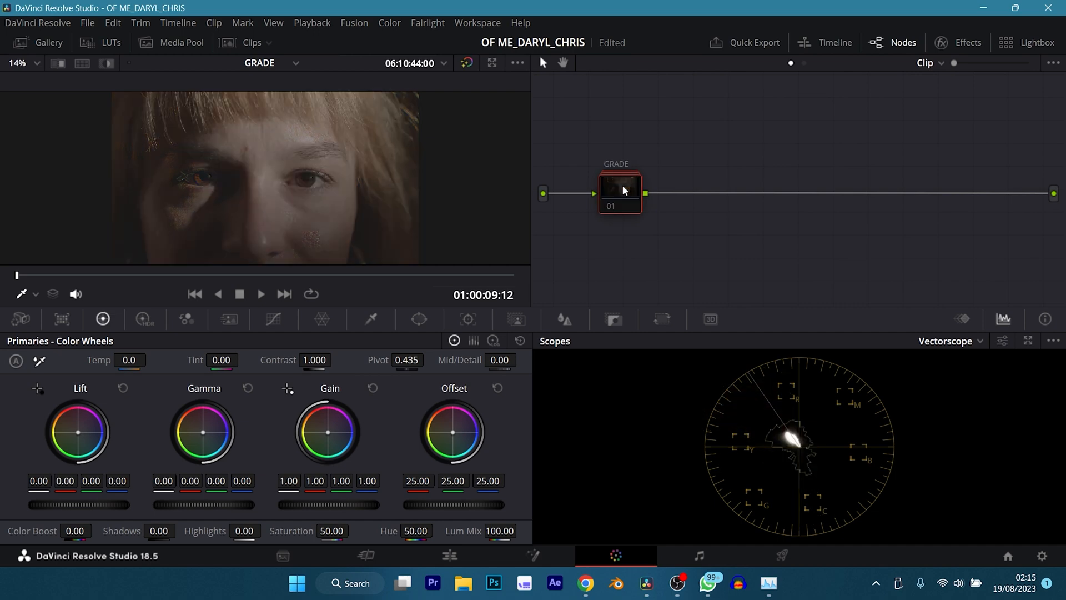
{"action": "key", "text": "ctrl+d"}
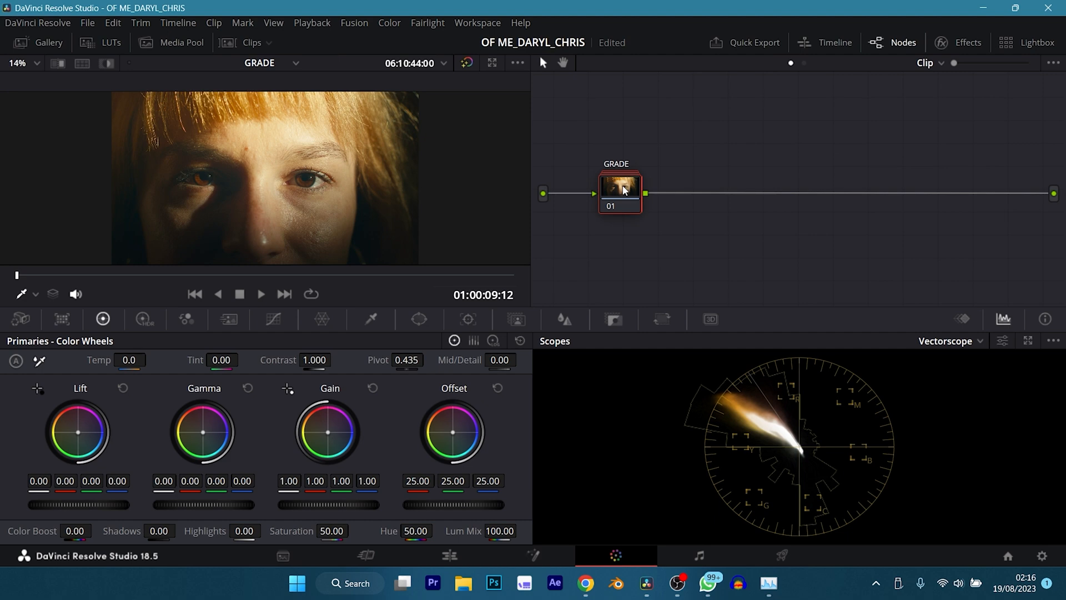
- Show the clip thumbnails, view clip 01's node graph, and return to clip 02
{"action": "left_click", "coordinate": [234, 41]}
{"action": "left_click", "coordinate": [28, 272]}
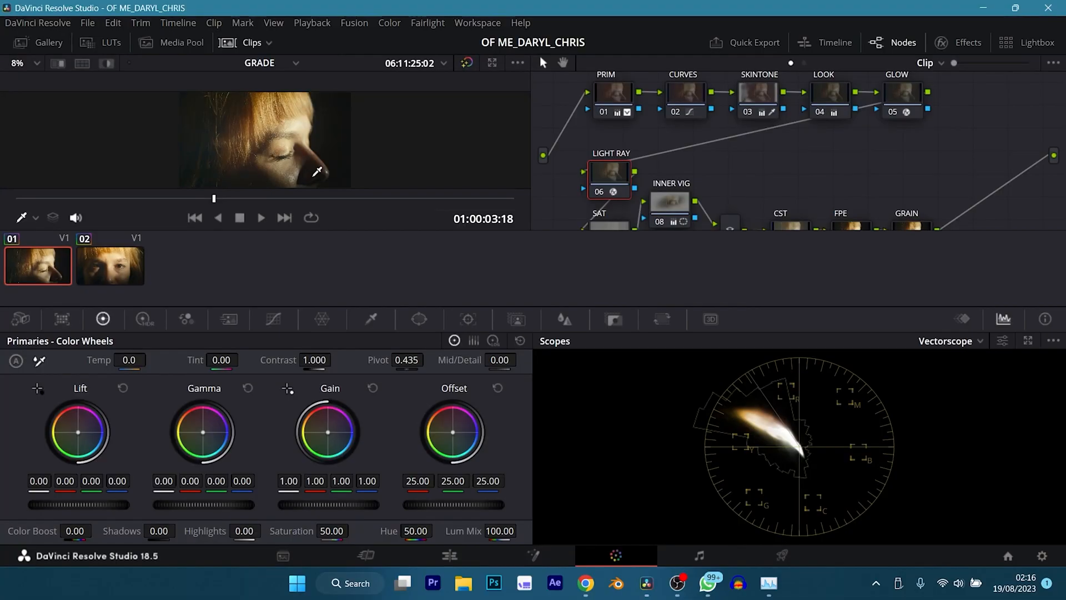
{"action": "left_click", "coordinate": [118, 259]}
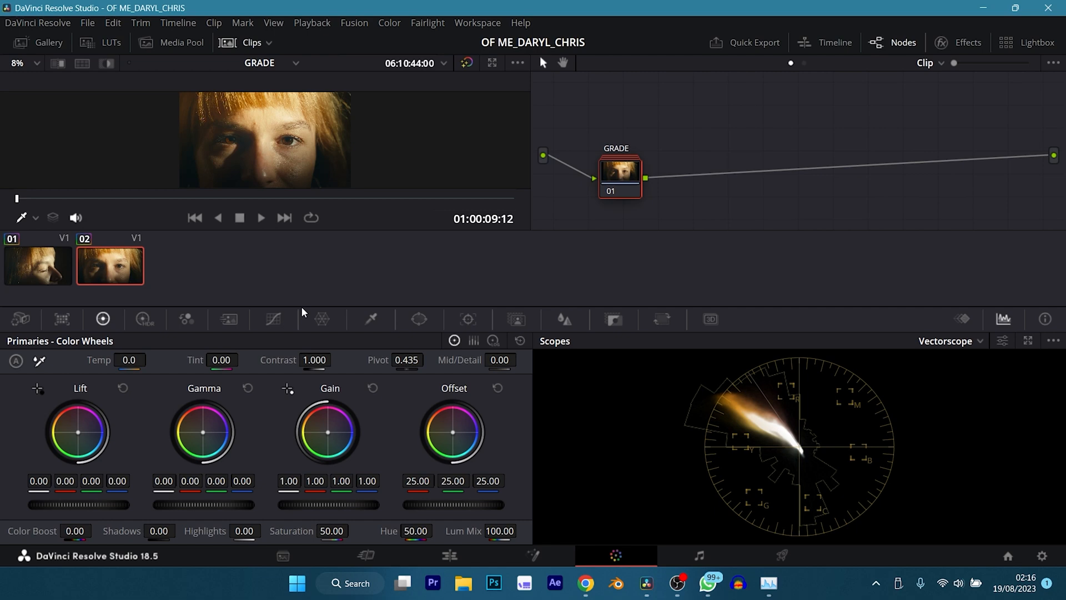
- Add a second grade version to clip 02, compare it with Version 1, and hide the clip thumbnails
{"action": "key", "text": "ctrl+y"}
{"action": "key", "text": "ctrl+b"}
{"action": "key", "text": "ctrl+n"}
{"action": "key", "text": "ctrl+b"}
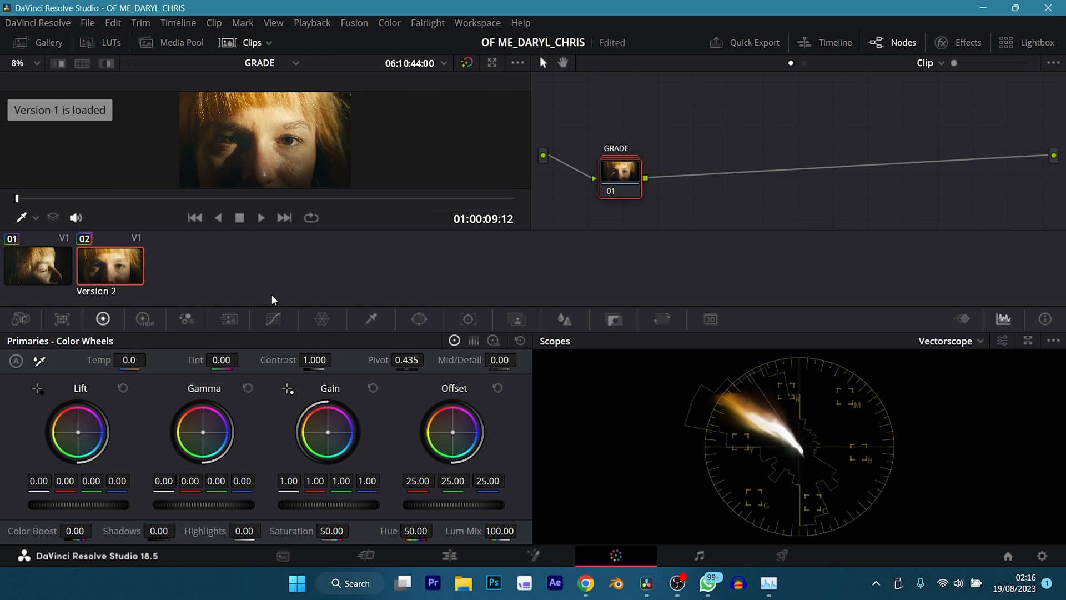
{"action": "key", "text": "ctrl+n"}
{"action": "key", "text": "ctrl+b"}
{"action": "key", "text": "ctrl+n"}
{"action": "key", "text": "ctrl+b"}
{"action": "key", "text": "ctrl+n"}
{"action": "left_click", "coordinate": [247, 42]}
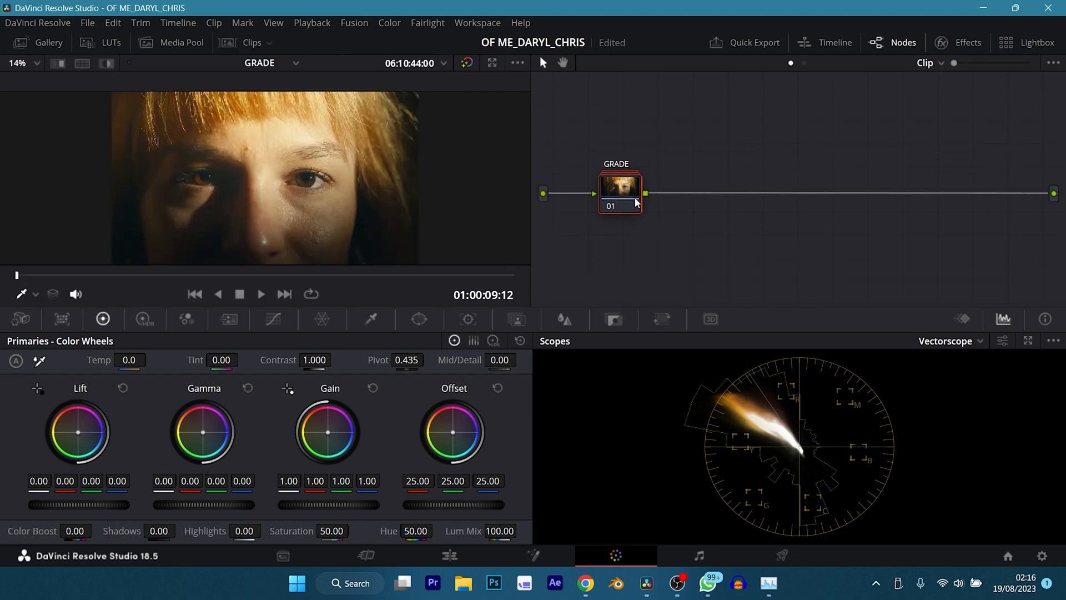
- Replace Version 2's GRADE node with a new serial node near the source, compare it with Version 1, and save the project
{"action": "key", "text": "Delete"}
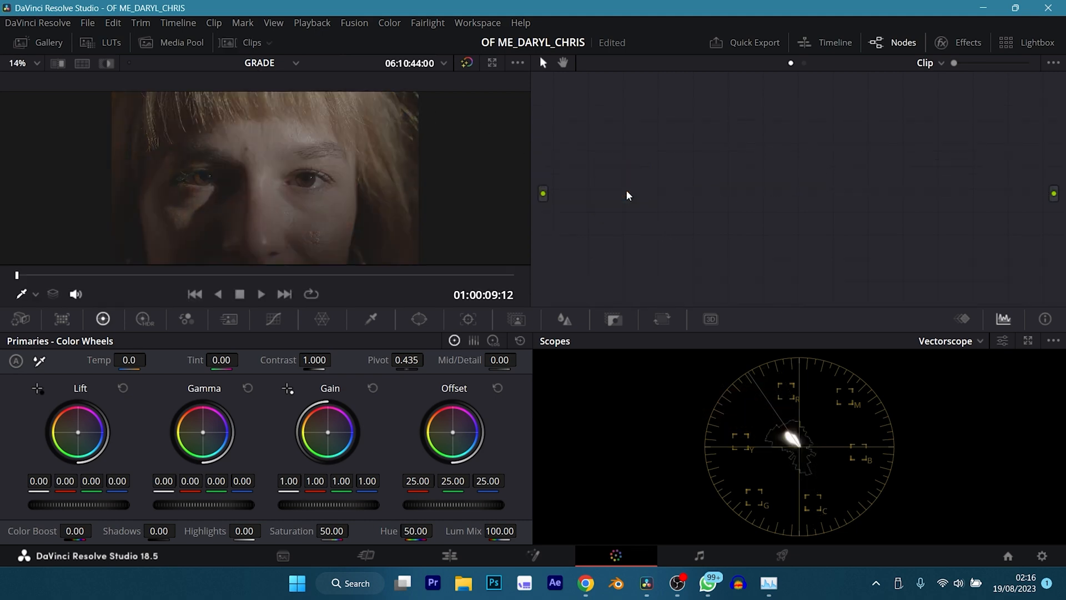
{"action": "key", "text": "alt+s"}
{"action": "left_click_drag", "start_coordinate": [680, 161], "coordinate": [619, 163]}
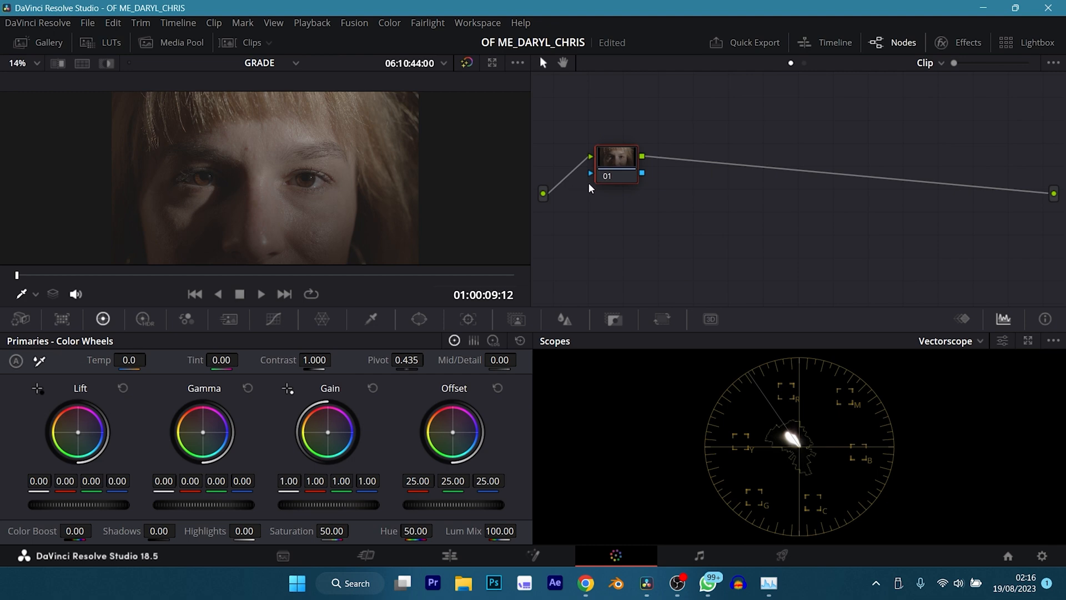
{"action": "key", "text": "ctrl+z"}
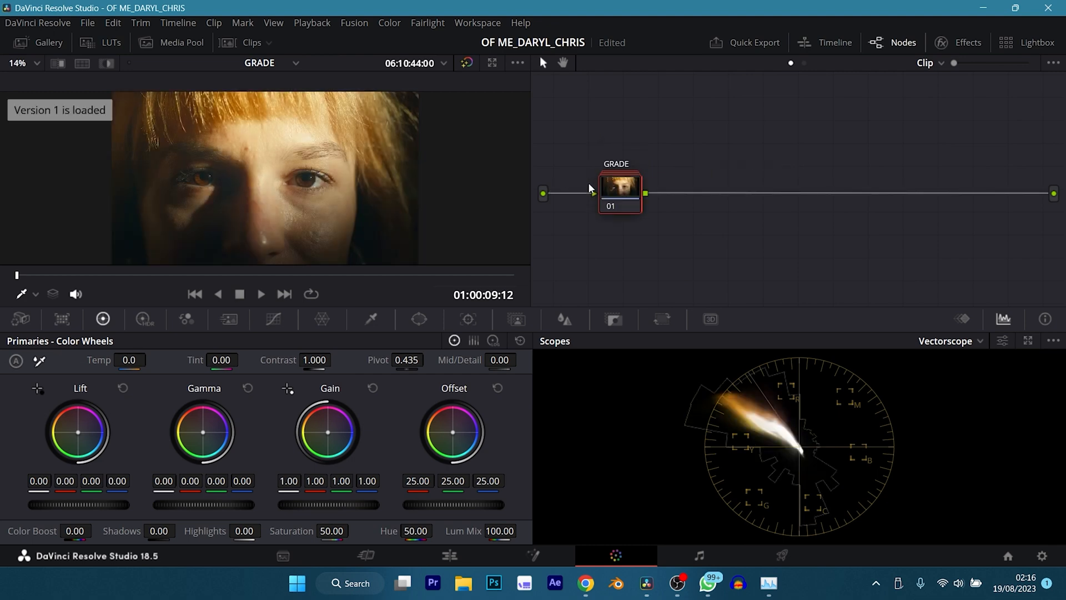
{"action": "key", "text": "ctrl+shift+z"}
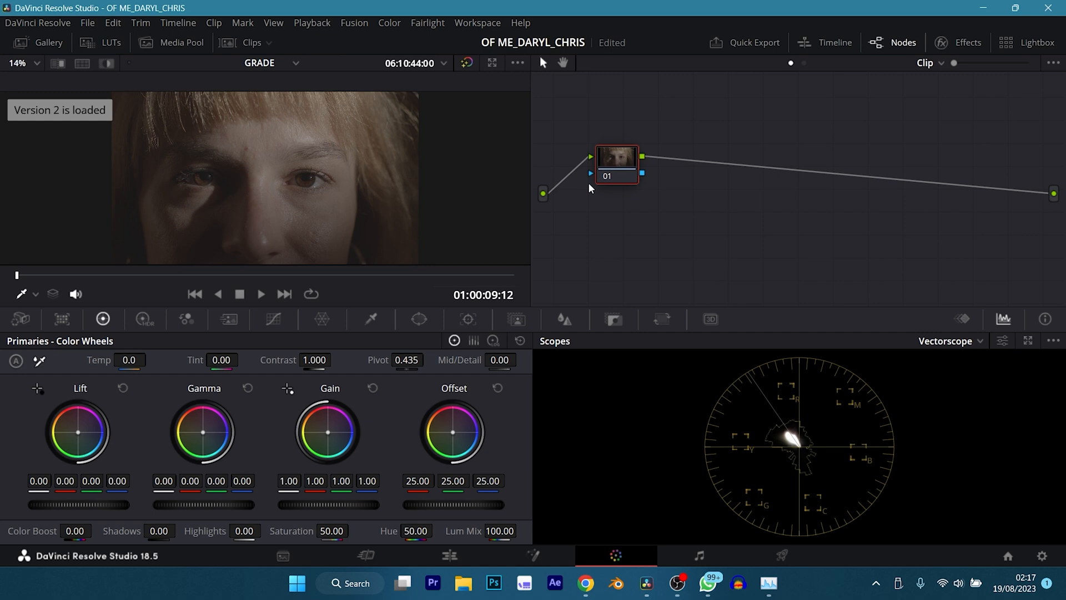
{"action": "key", "text": "ctrl+s"}
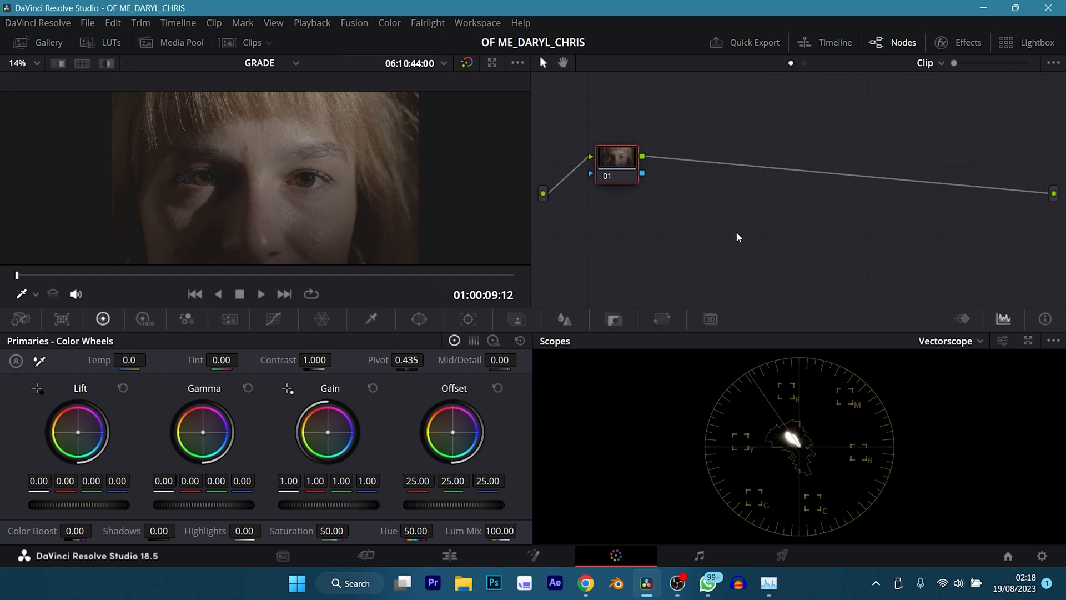
- Add nine serial nodes after node 01, extending the chain to node 10
{"action": "key", "text": "alt+s"}
{"action": "key", "text": "alt+s"}
{"action": "key", "text": "alt+s"}
{"action": "key", "text": "alt+s"}
{"action": "key", "text": "alt+s"}
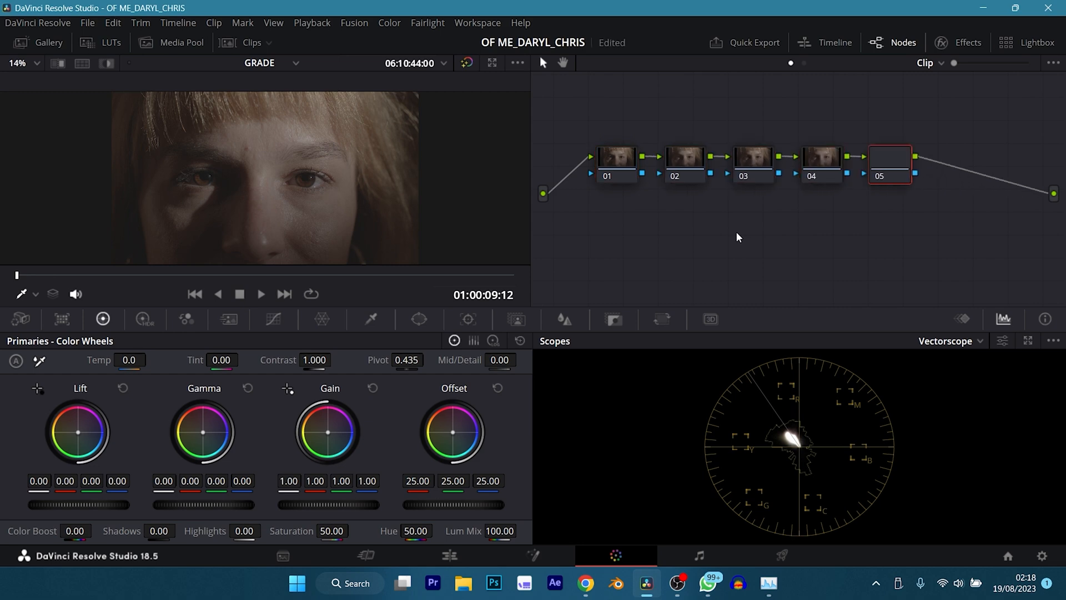
{"action": "key", "text": "alt+s"}
{"action": "key", "text": "alt+s"}
{"action": "key", "text": "alt+s"}
{"action": "key", "text": "alt+s"}
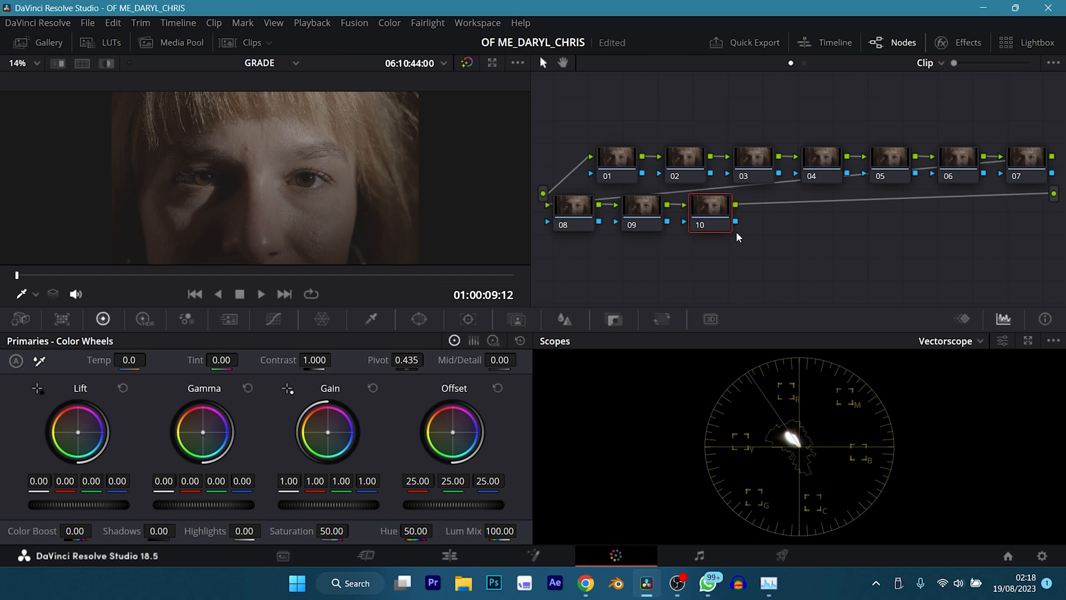
- Arrange the node tree in three groups, 01–04, 05–07 and 08–10, and save the project
{"action": "mouse_move", "coordinate": [829, 266]}
{"action": "left_mouse_down"}
{"action": "mouse_move", "coordinate": [680, 240]}
{"action": "mouse_move", "coordinate": [572, 204]}
{"action": "mouse_move", "coordinate": [604, 231]}
{"action": "mouse_move", "coordinate": [728, 245]}
{"action": "mouse_move", "coordinate": [816, 234]}
{"action": "mouse_move", "coordinate": [825, 250]}
{"action": "left_mouse_up"}
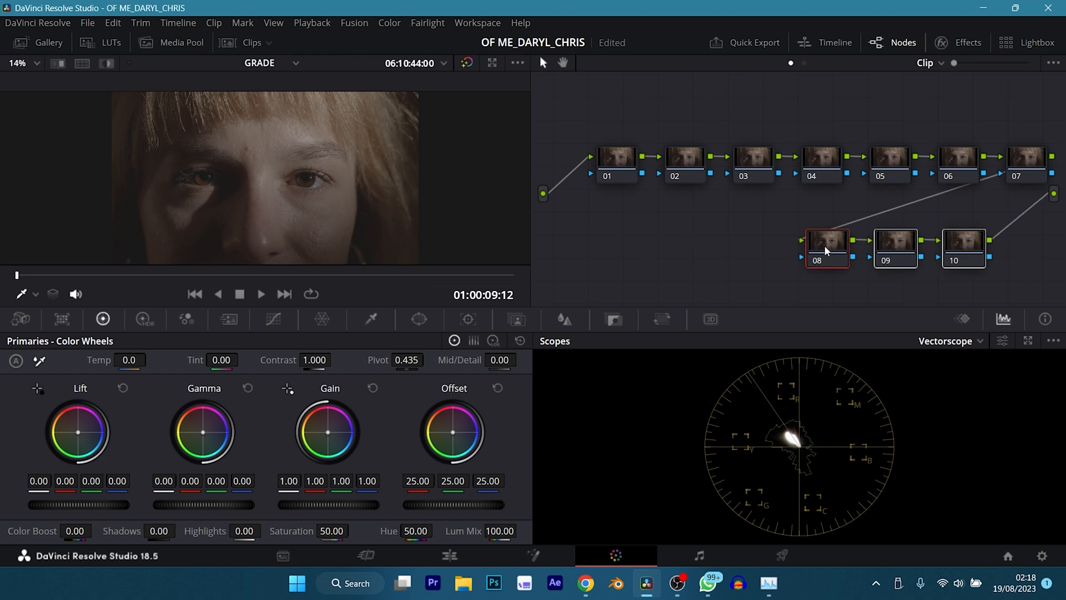
{"action": "left_click_drag", "start_coordinate": [594, 125], "coordinate": [801, 132]}
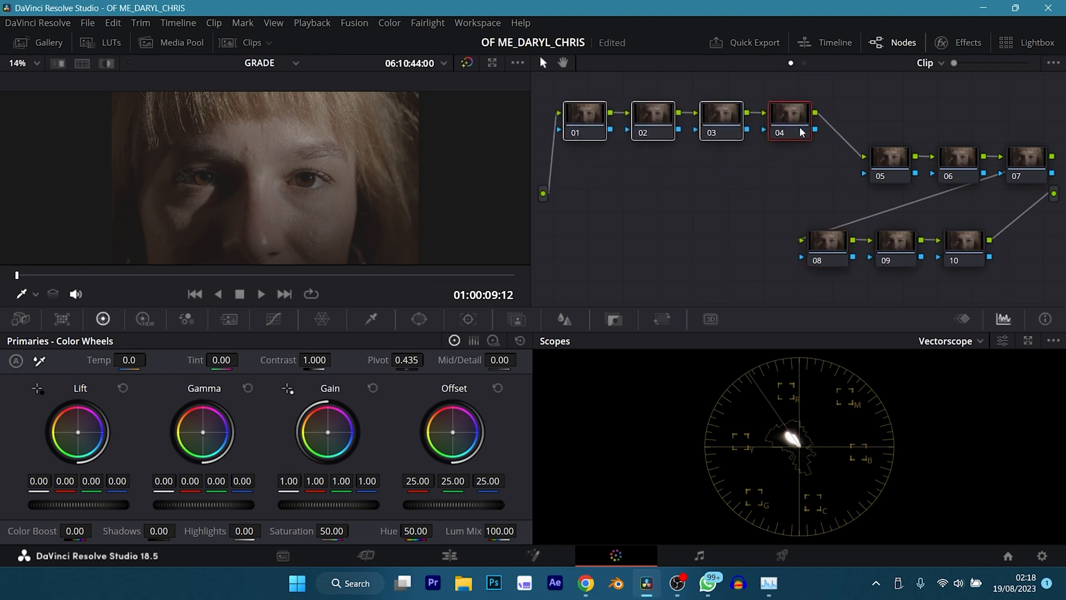
{"action": "left_click_drag", "start_coordinate": [896, 136], "coordinate": [742, 218]}
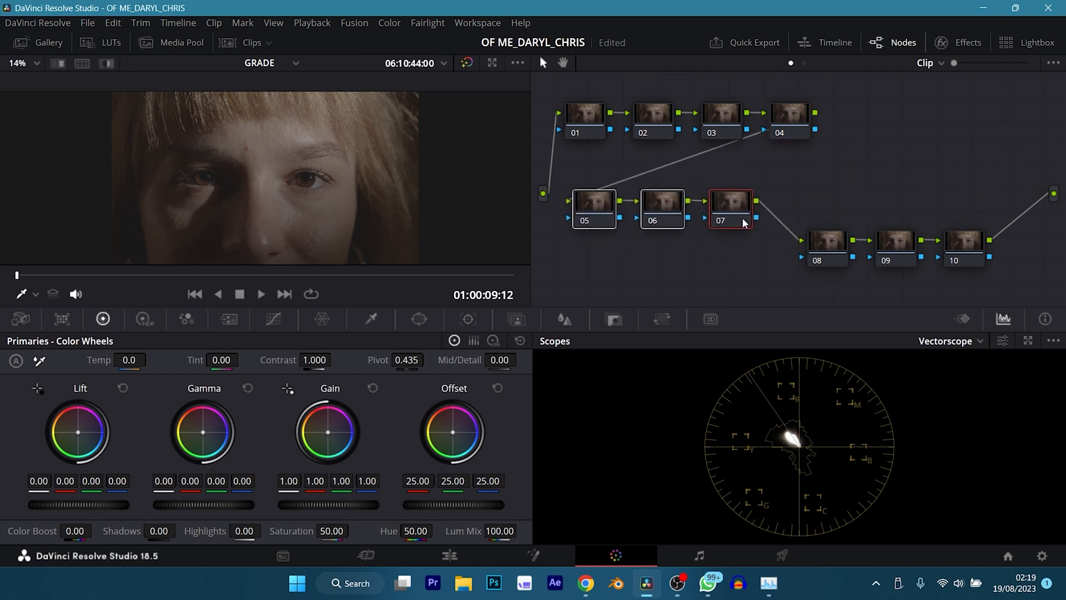
{"action": "key", "text": "ctrl+s"}
- Move nodes 08–10 lower in the graph and set node 07 apart from node 06, above node 08
{"action": "left_click_drag", "start_coordinate": [811, 205], "coordinate": [921, 266]}
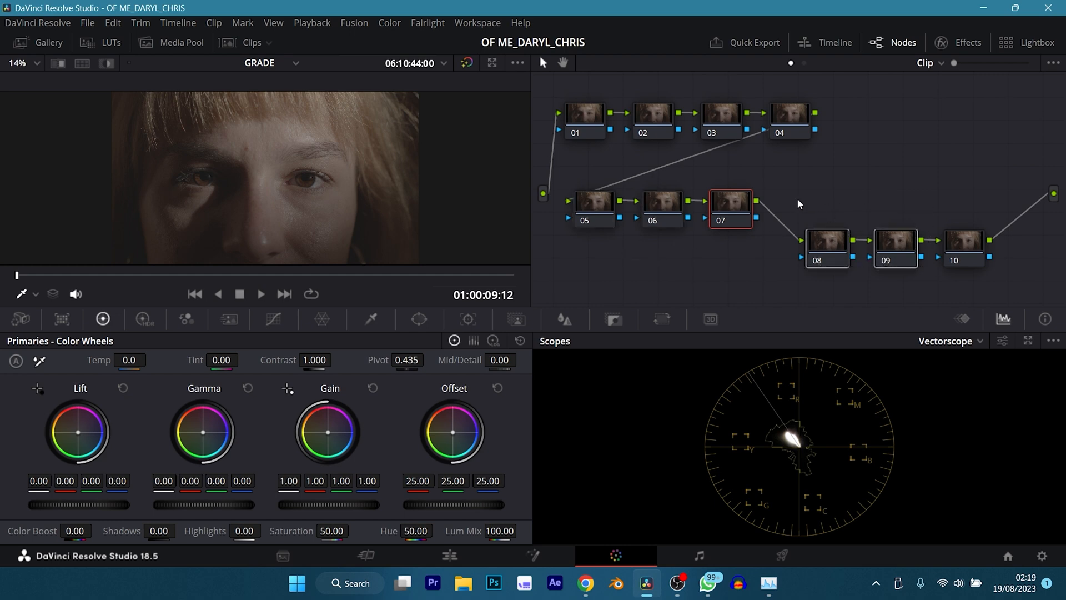
{"action": "left_click_drag", "start_coordinate": [798, 200], "coordinate": [966, 260]}
{"action": "left_click_drag", "start_coordinate": [895, 241], "coordinate": [890, 257]}
{"action": "left_click", "coordinate": [718, 208]}
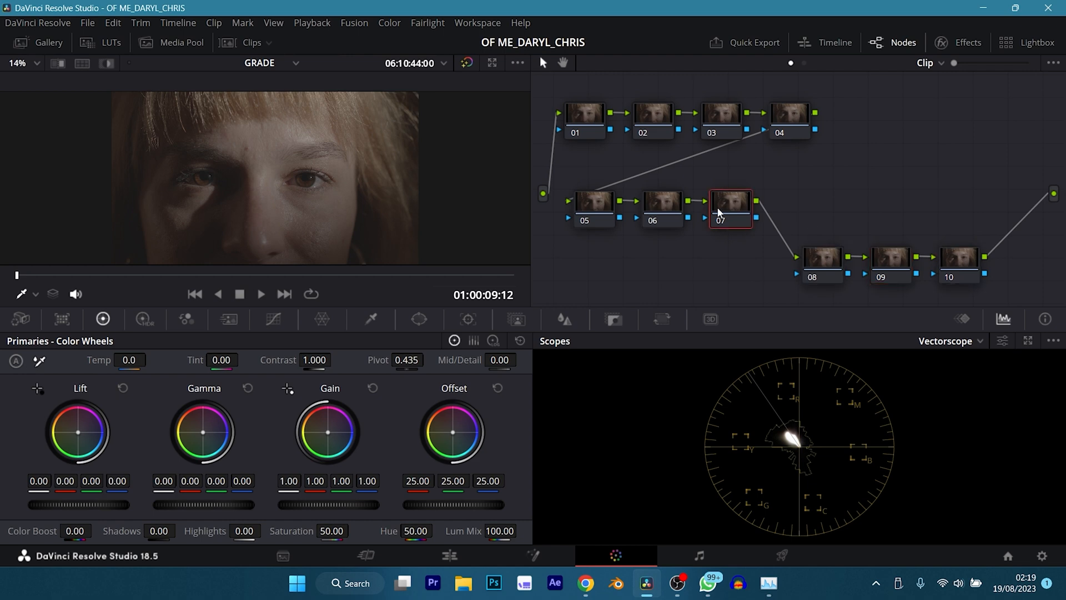
{"action": "mouse_move", "coordinate": [718, 211]}
{"action": "left_mouse_down"}
{"action": "mouse_move", "coordinate": [803, 205]}
{"action": "mouse_move", "coordinate": [823, 192]}
{"action": "left_mouse_up"}
{"action": "mouse_move", "coordinate": [766, 245]}
{"action": "left_mouse_down"}
{"action": "mouse_move", "coordinate": [973, 271]}
{"action": "mouse_move", "coordinate": [959, 272]}
{"action": "left_mouse_up"}
{"action": "left_click", "coordinate": [935, 215]}
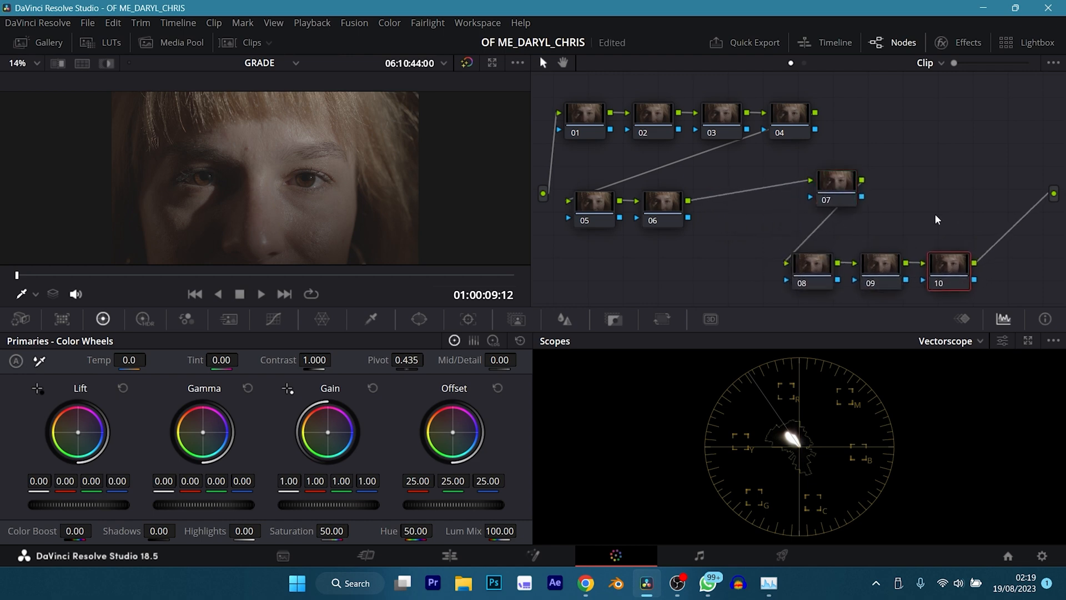
- Label node 08 CST and save the project
{"action": "left_click", "coordinate": [802, 279]}
{"action": "type", "text": "CST"}
{"action": "key", "text": "Return"}
{"action": "key", "text": "ctrl+s"}
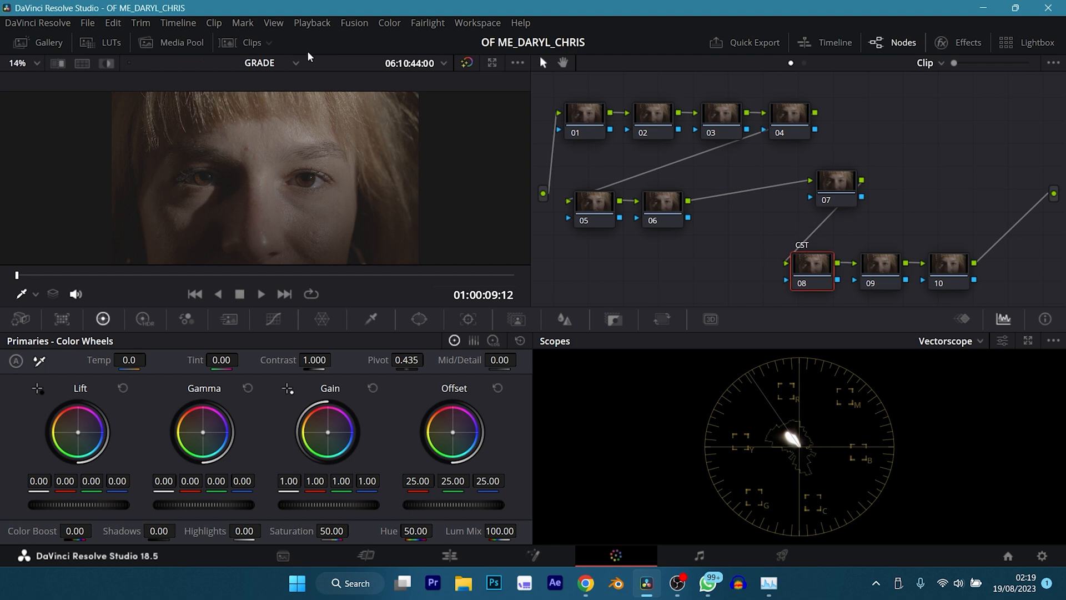
- Look up the keystroke assigned to Label Selected Node in the keyboard customization settings, and close them
{"action": "left_click", "coordinate": [46, 24]}
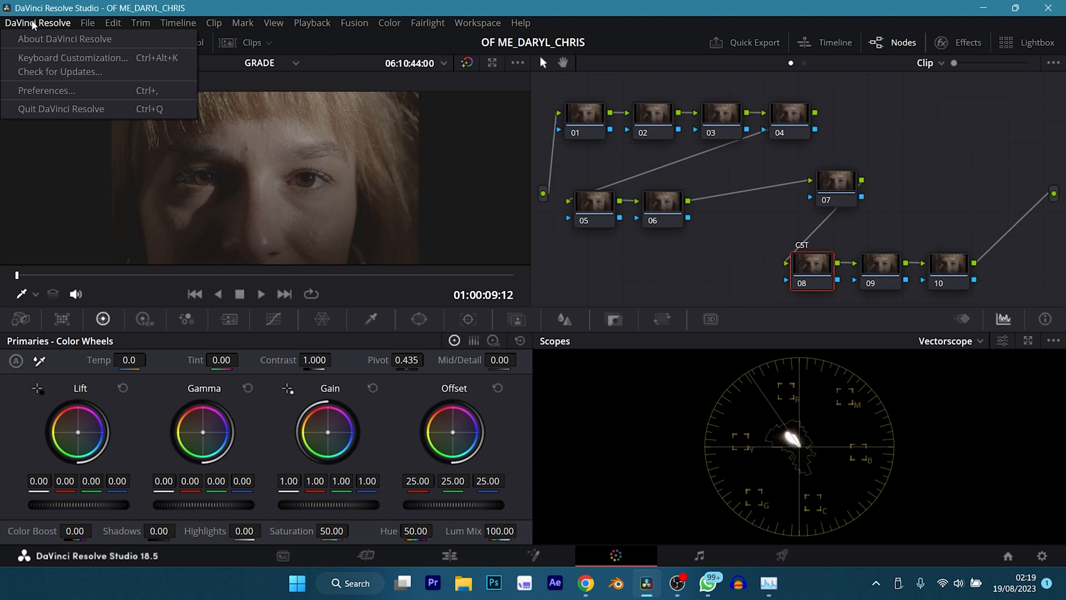
{"action": "left_click", "coordinate": [51, 59]}
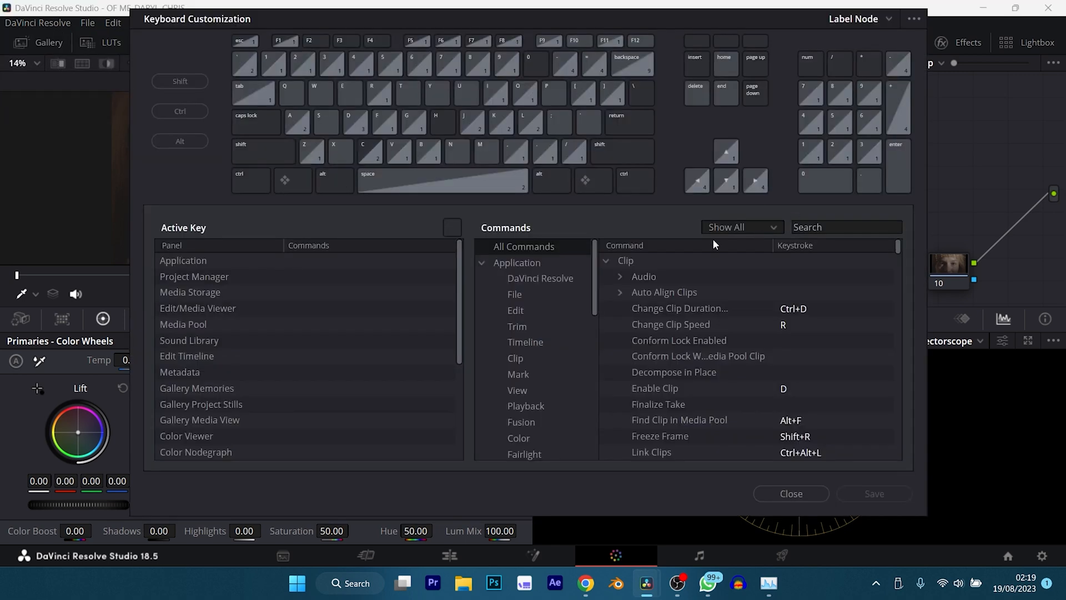
{"action": "left_click", "coordinate": [835, 227]}
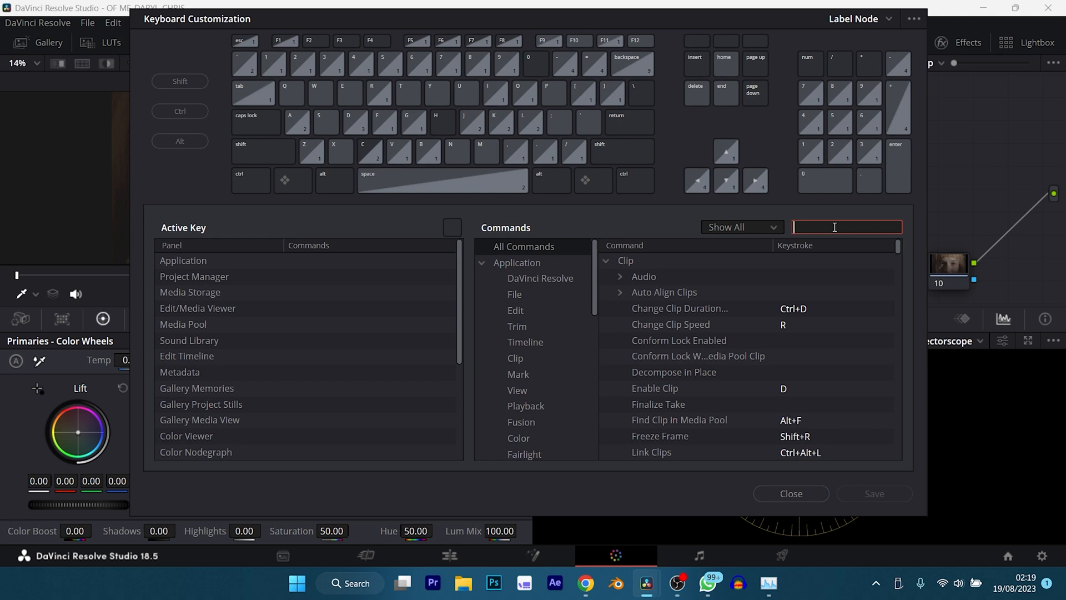
{"action": "type", "text": "NODE"}
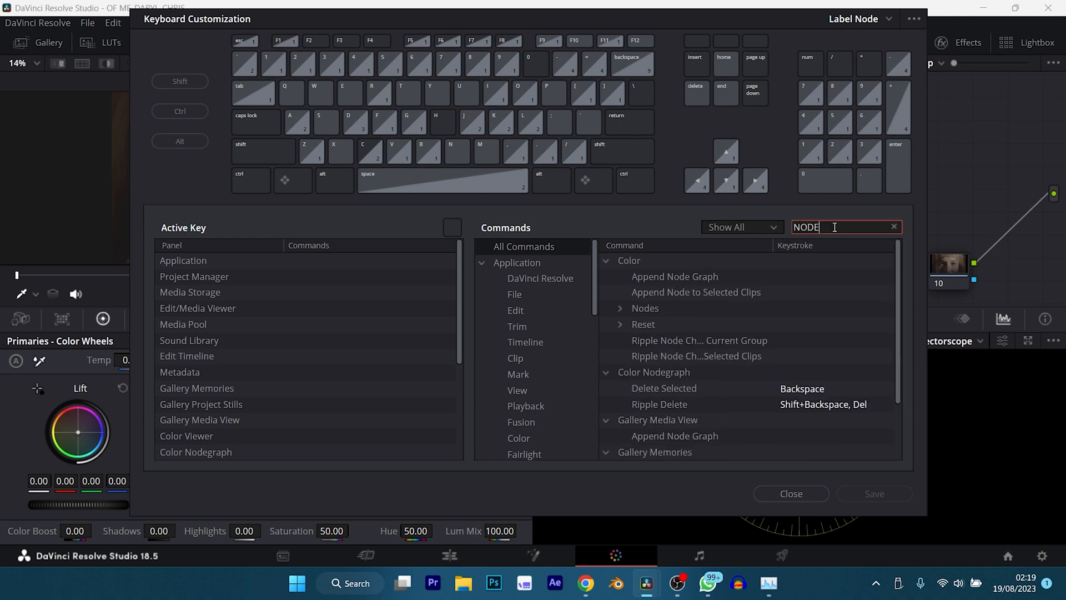
{"action": "key", "text": "BackSpace"}
{"action": "key", "text": "BackSpace"}
{"action": "key", "text": "BackSpace"}
{"action": "key", "text": "BackSpace"}
{"action": "type", "text": "LA"}
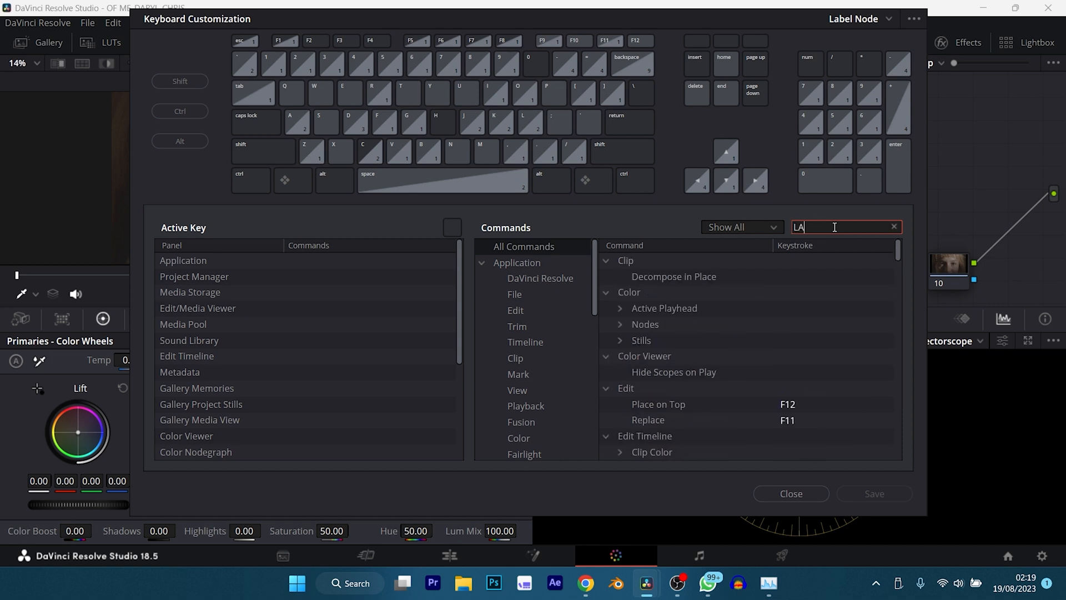
{"action": "type", "text": "BEL"}
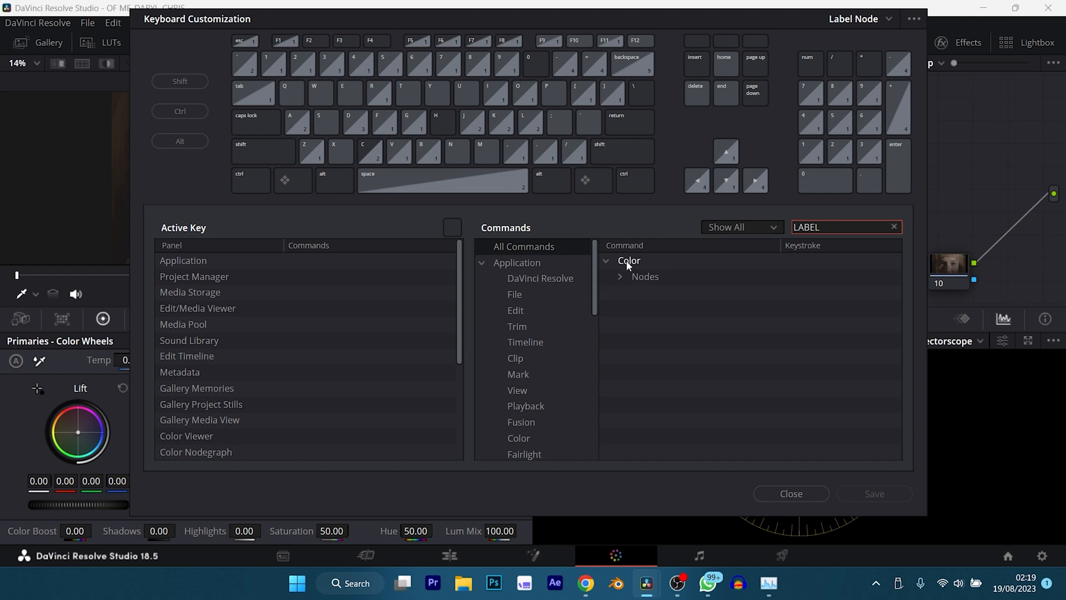
{"action": "left_click", "coordinate": [620, 277]}
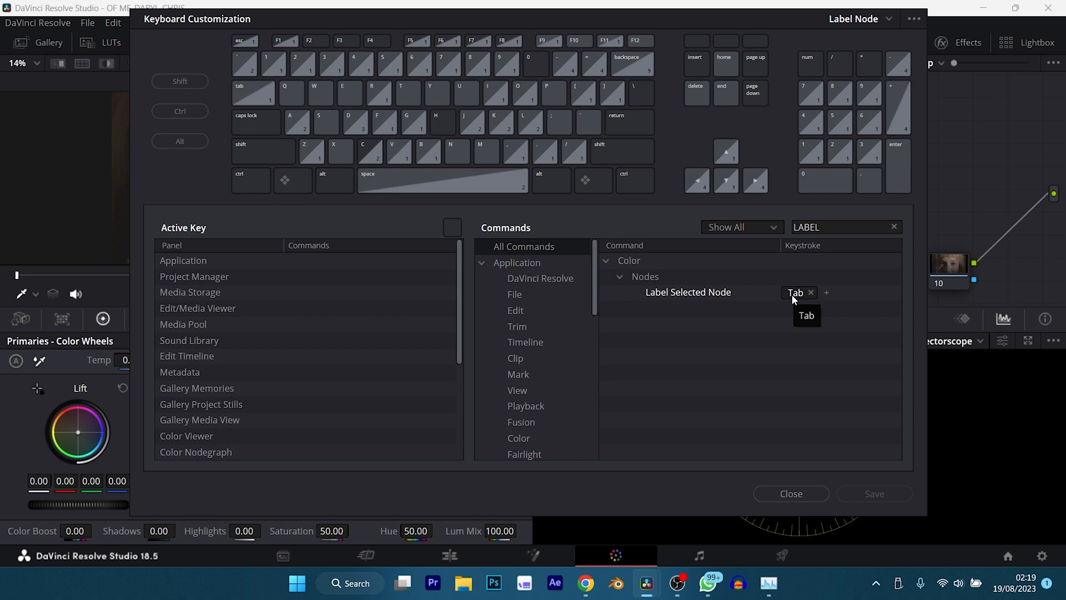
{"action": "left_click", "coordinate": [791, 494]}
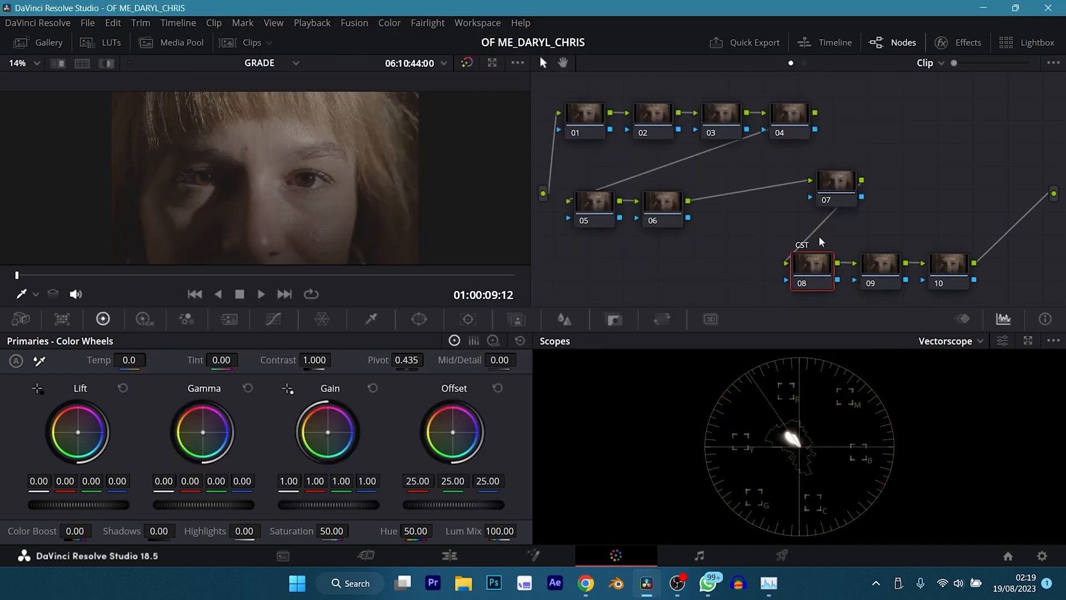
- Label node 09 FPE and node 10 GRAIN, and shift node 07 slightly closer to node 08
{"action": "left_click", "coordinate": [880, 264]}
{"action": "left_click", "coordinate": [943, 267]}
{"action": "key", "text": "F2"}
{"action": "type", "text": "GRAIN"}
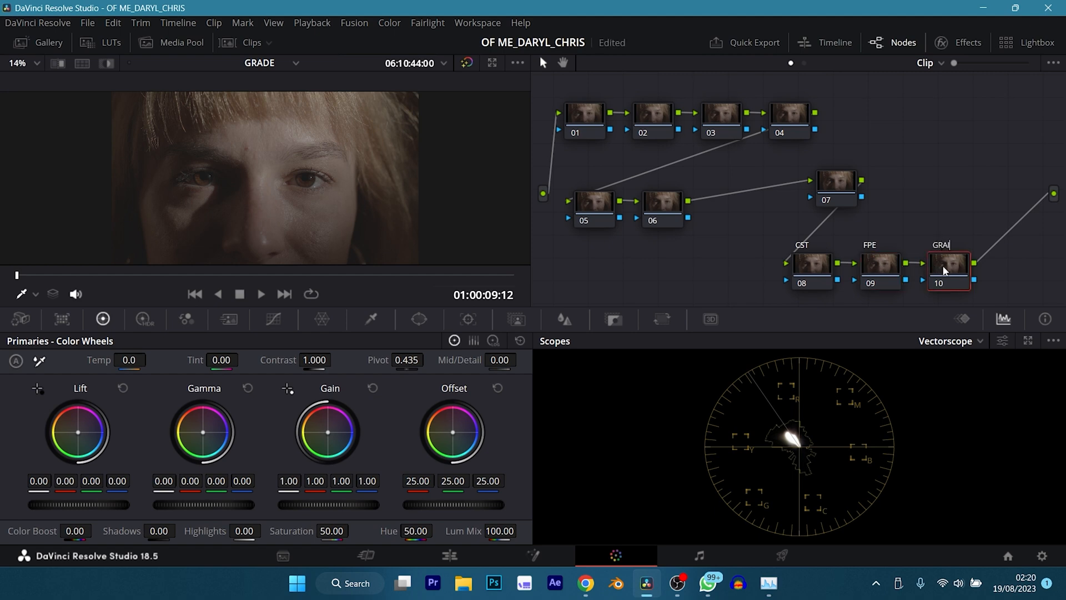
{"action": "key", "text": "Return"}
{"action": "left_click_drag", "start_coordinate": [843, 191], "coordinate": [833, 197]}
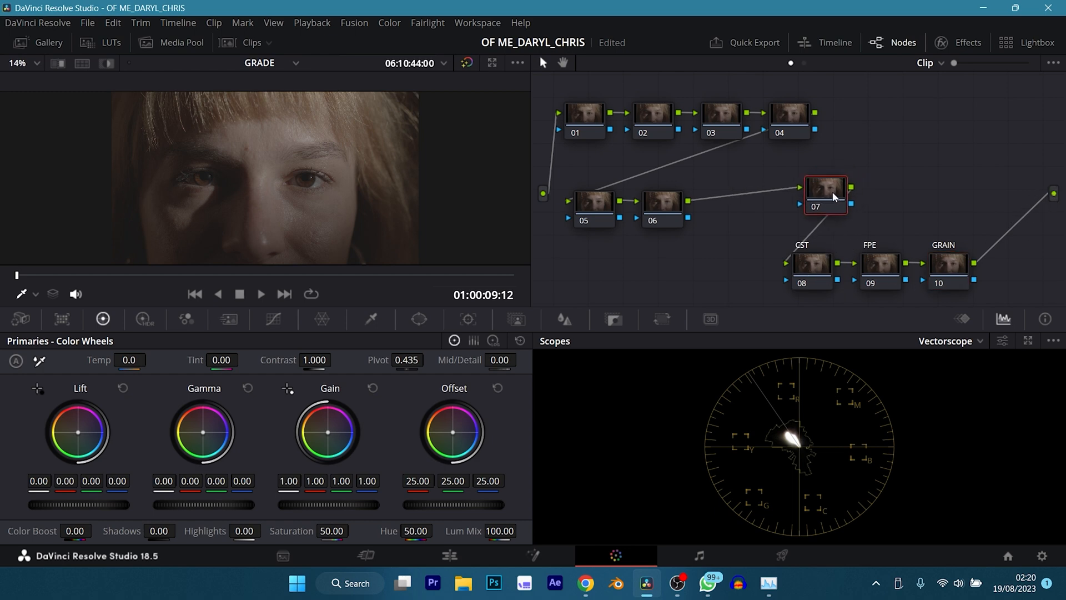
- Label node 01 PRIM and node 02 CURVES
{"action": "left_click", "coordinate": [588, 114]}
{"action": "type", "text": "PRIM"}
{"action": "key", "text": "Return"}
{"action": "left_click", "coordinate": [644, 117]}
{"action": "type", "text": "CURVE"}
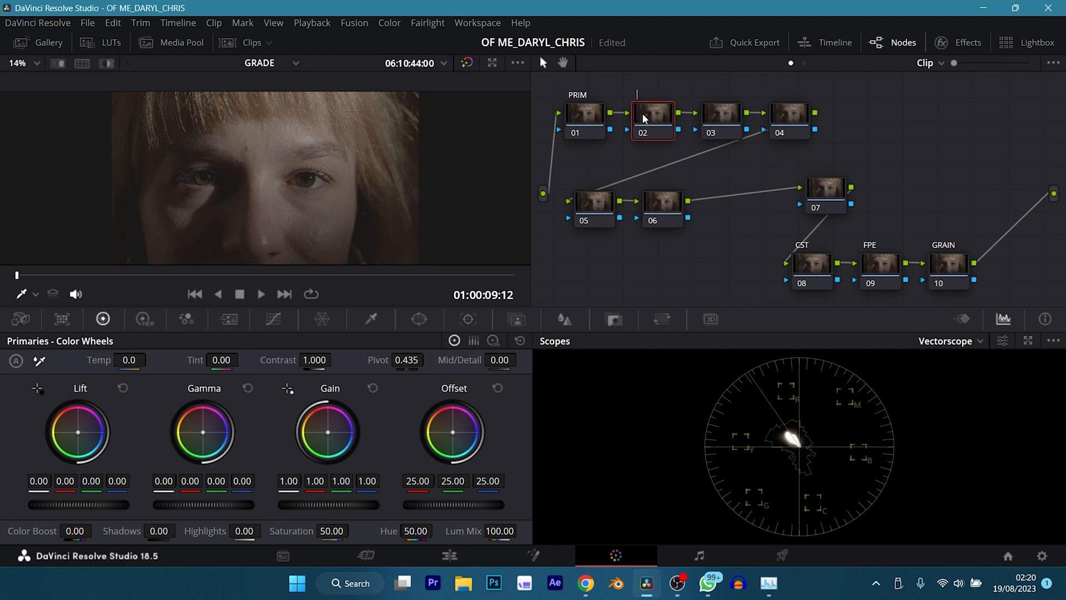
{"action": "type", "text": "S"}
{"action": "key", "text": "Return"}
- Label node 03 SKINTONES and node 04 LOOK
{"action": "left_click", "coordinate": [723, 129]}
{"action": "type", "text": "SKINTONES"}
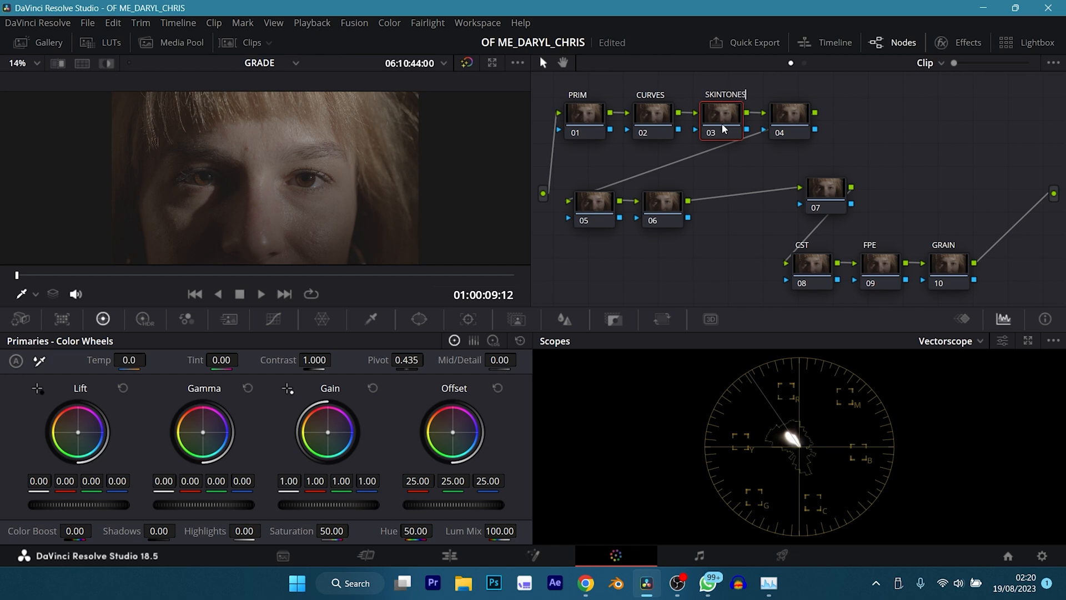
{"action": "key", "text": "Return"}
{"action": "left_click", "coordinate": [793, 120]}
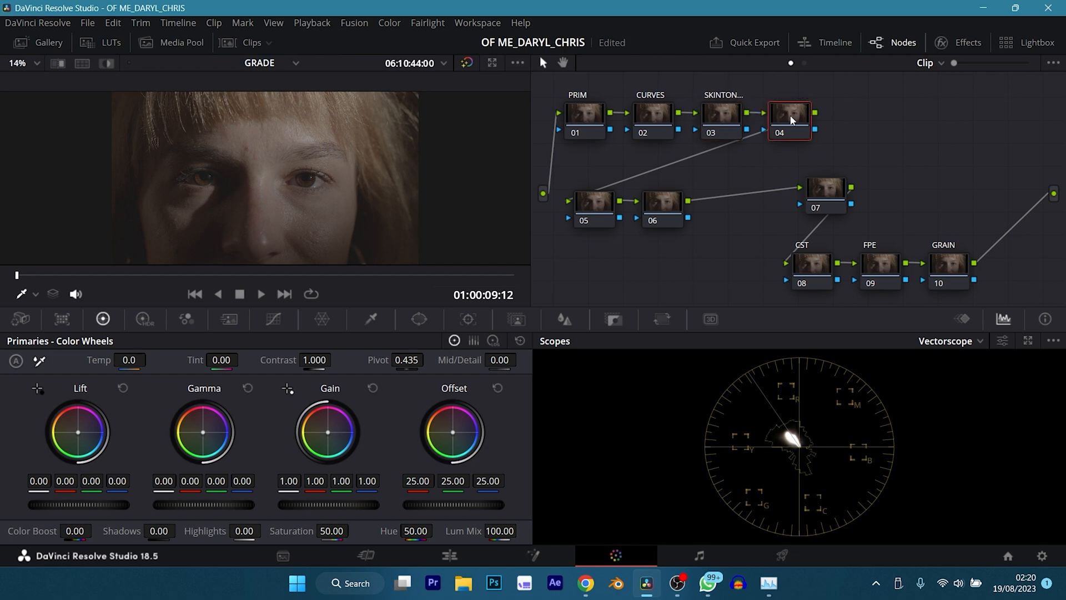
{"action": "type", "text": "LOOK"}
{"action": "key", "text": "Return"}
- Label node 05 GLOW and save the project
{"action": "left_click", "coordinate": [601, 208]}
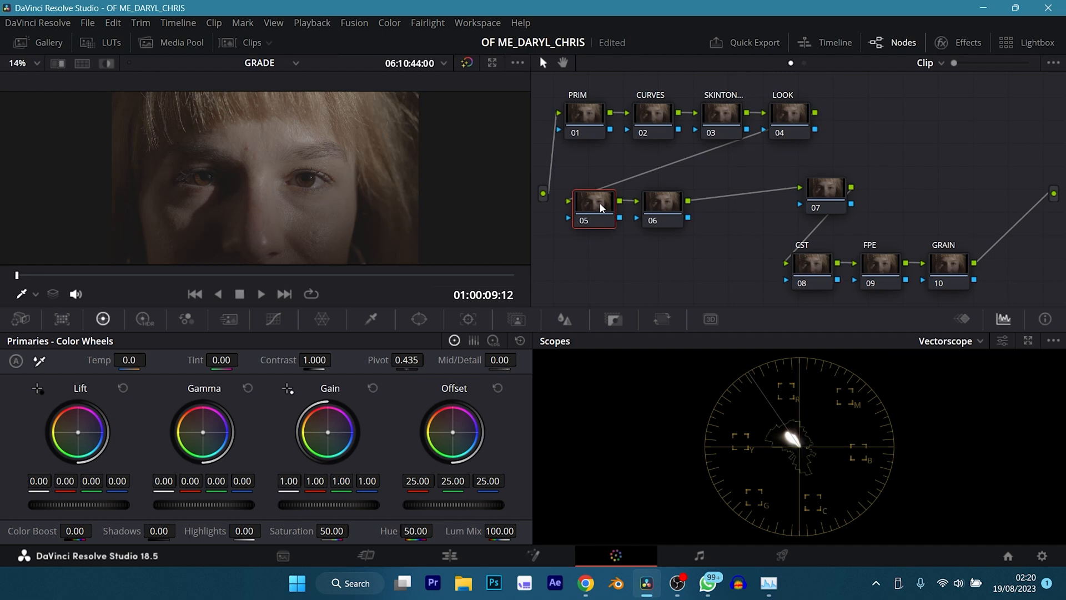
{"action": "type", "text": "GLOW"}
{"action": "key", "text": "Return"}
{"action": "left_click", "coordinate": [666, 210]}
{"action": "key", "text": "ctrl+s"}
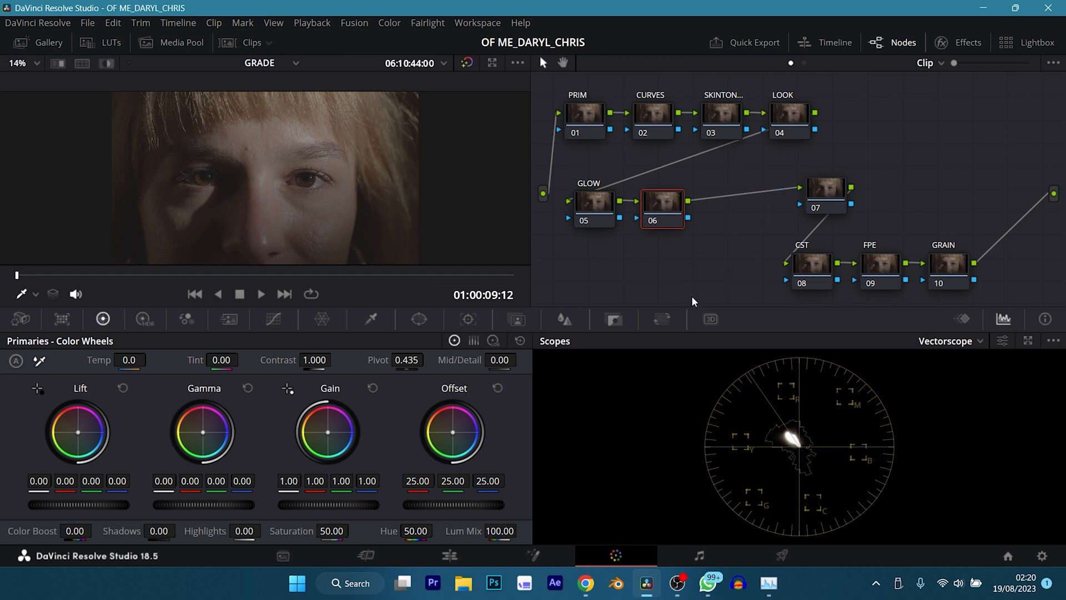
- Label node 07 SAT and position it directly below the LOOK node
{"action": "left_click_drag", "start_coordinate": [824, 188], "coordinate": [798, 201]}
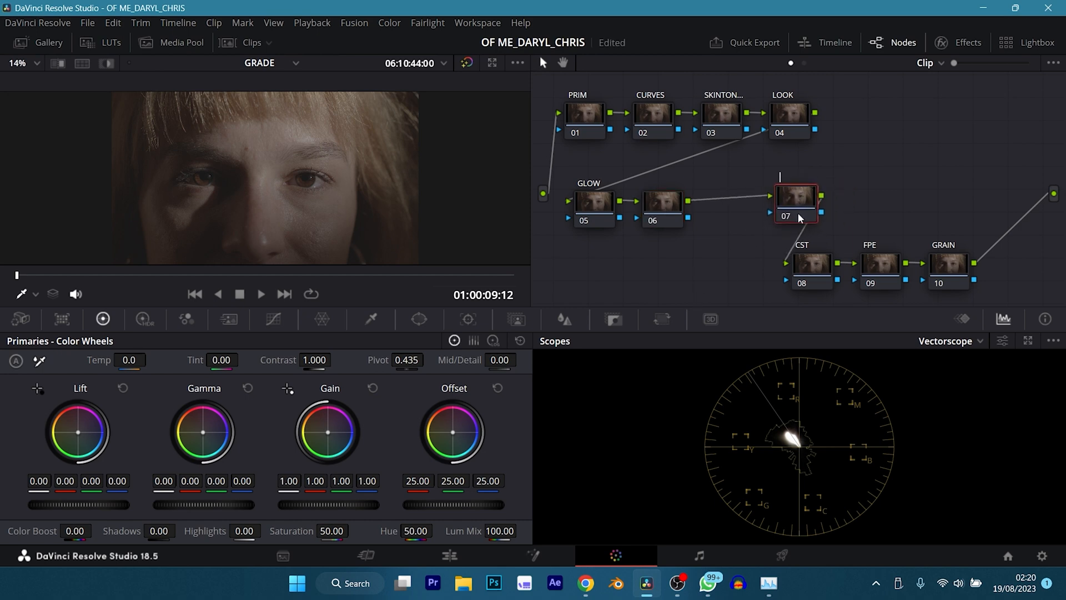
{"action": "type", "text": "SAT"}
{"action": "key", "text": "Return"}
{"action": "left_click_drag", "start_coordinate": [808, 214], "coordinate": [795, 209]}
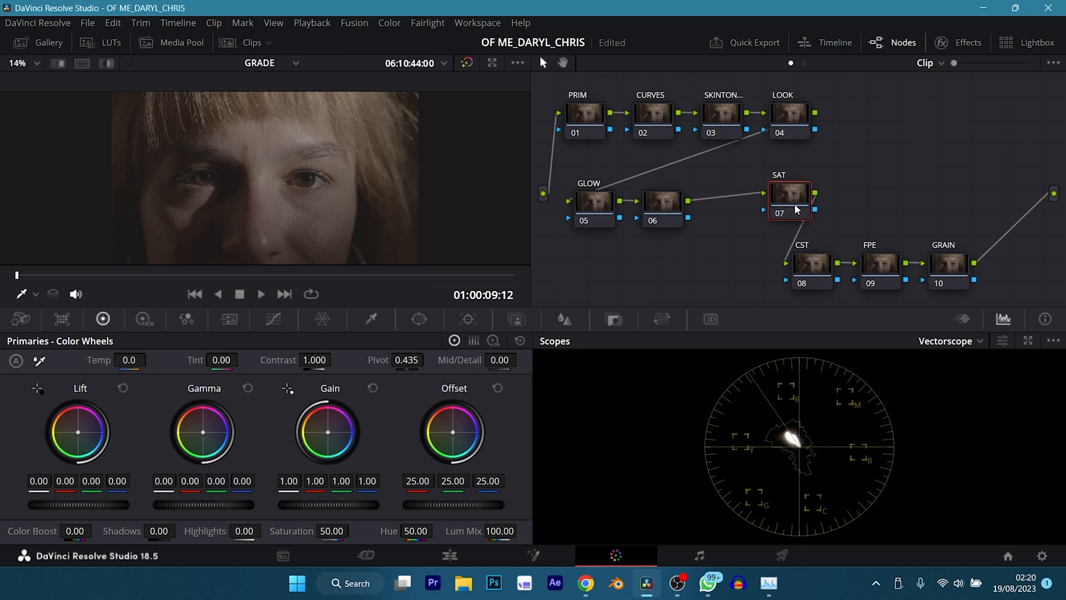
{"action": "key", "text": "alt+s"}
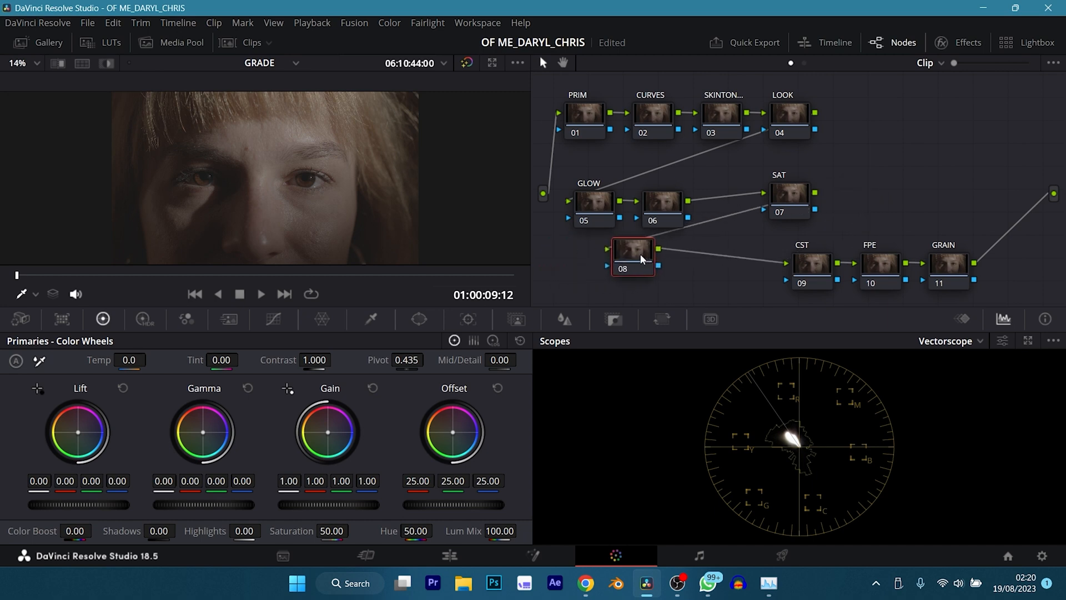
{"action": "left_click_drag", "start_coordinate": [641, 258], "coordinate": [647, 260]}
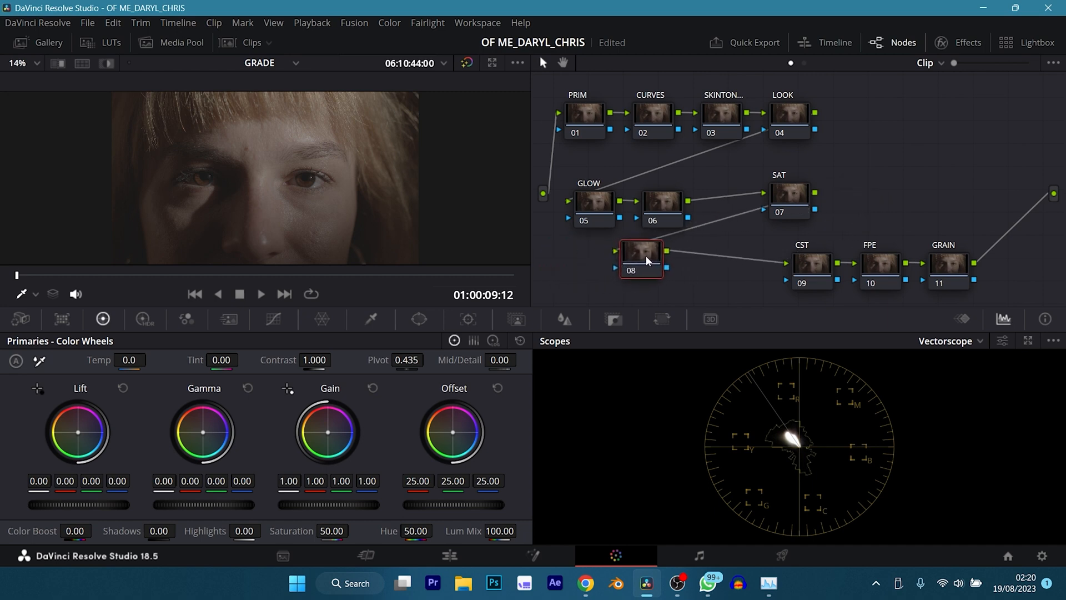
{"action": "key", "text": "Delete"}
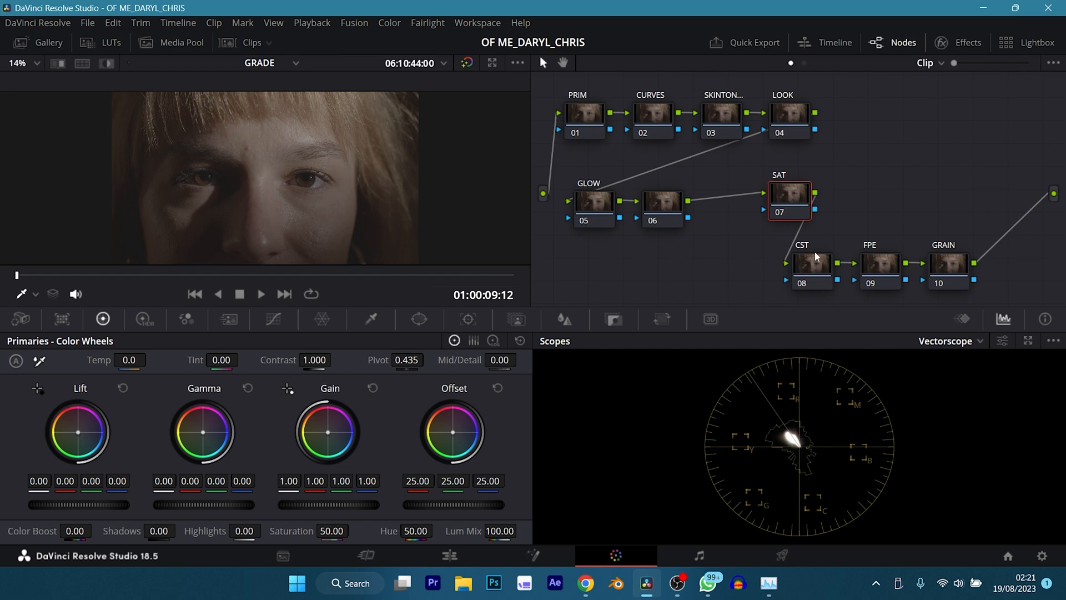
- Find the Color Space Transform effect and apply it to node 08 CST
{"action": "left_click", "coordinate": [822, 272]}
{"action": "left_click", "coordinate": [971, 44]}
{"action": "left_click", "coordinate": [1031, 63]}
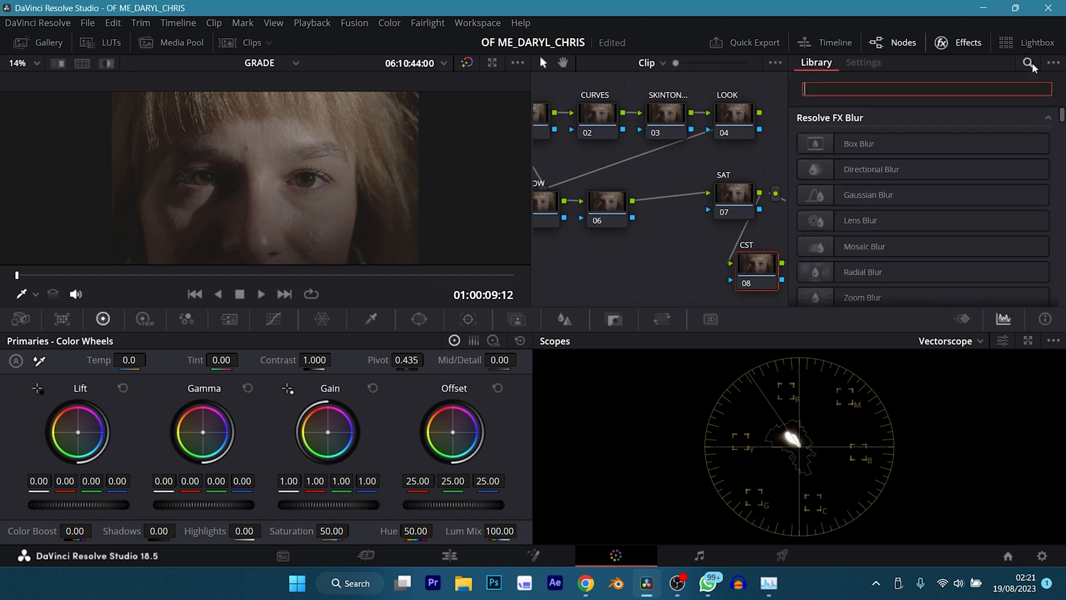
{"action": "type", "text": "COLO"}
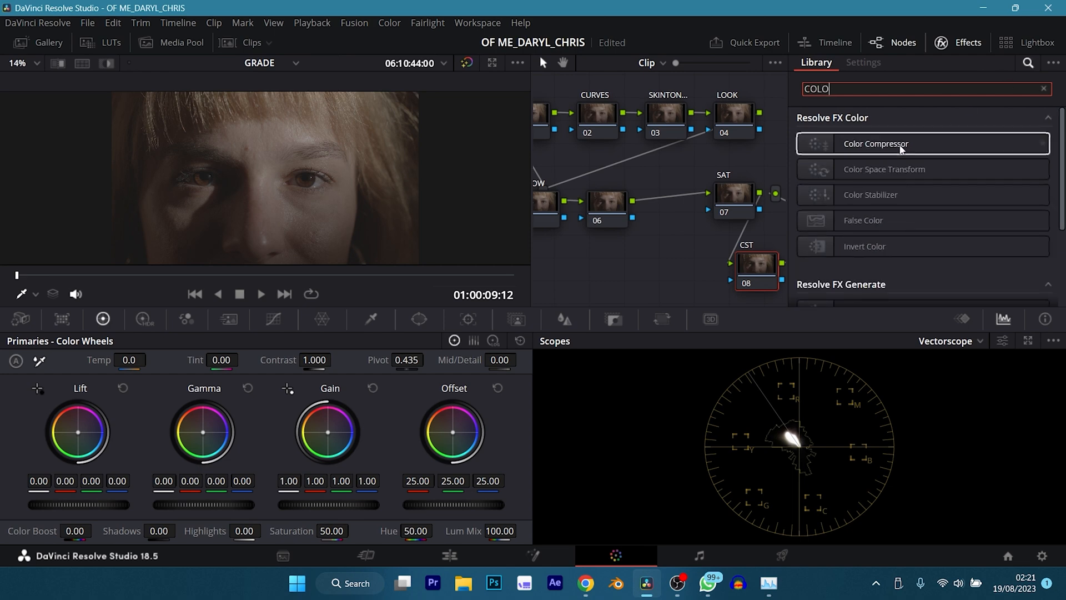
{"action": "left_click_drag", "start_coordinate": [910, 169], "coordinate": [757, 266]}
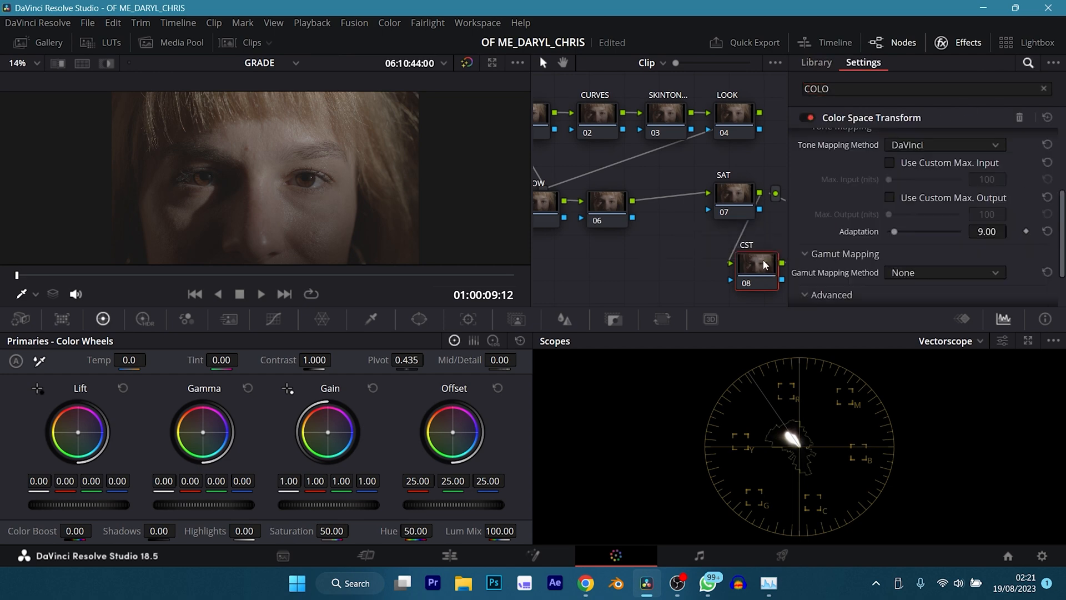
- Set the Color Space Transform's input gamma on node 08 to ARRI LogC4
{"action": "scroll", "coordinate": [857, 175], "scroll_direction": "up", "scroll_amount": 4}
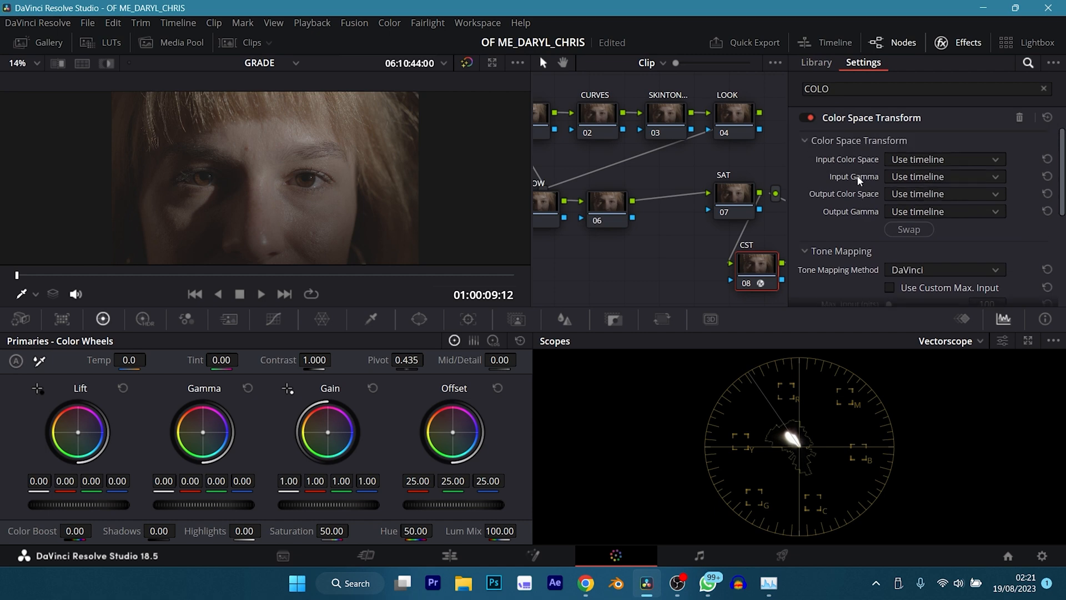
{"action": "left_click", "coordinate": [914, 178]}
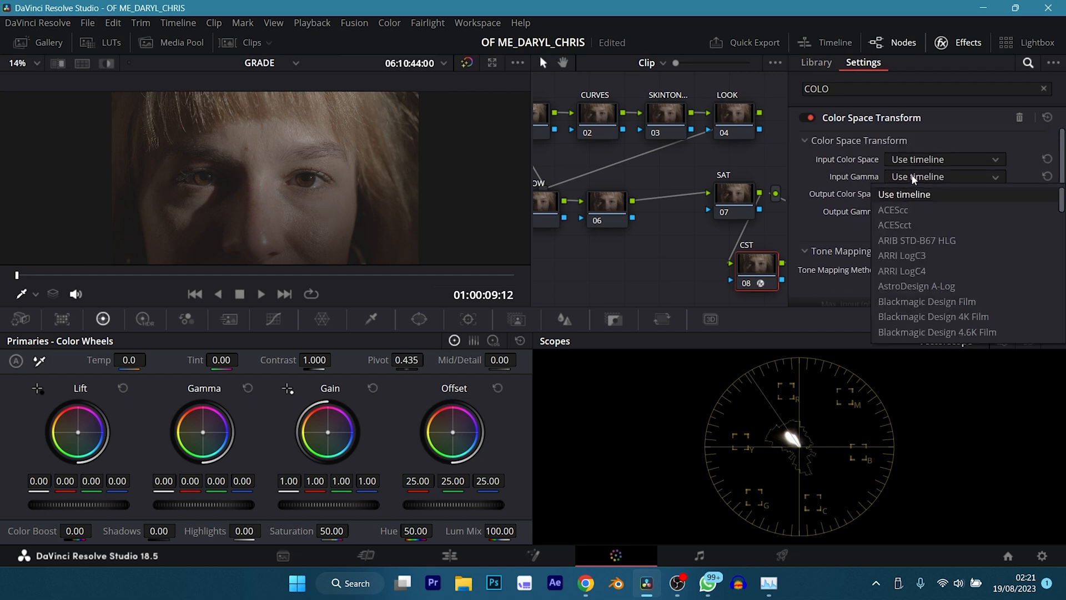
{"action": "left_click", "coordinate": [921, 267]}
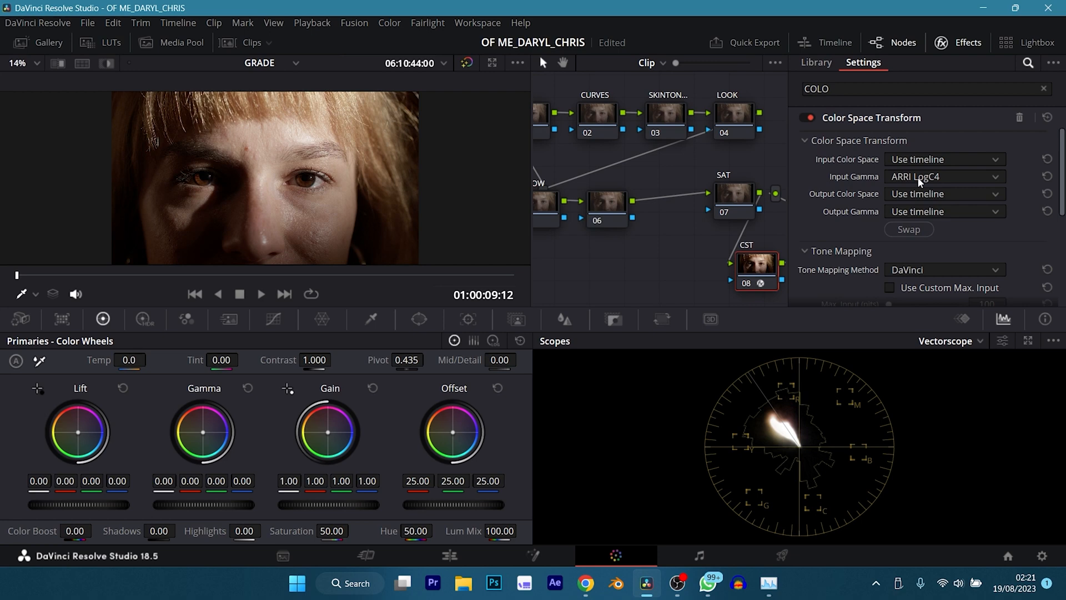
- Try ARRI Wide Gamut 4 and ARRI Wide Gamut 3 as the input color space, and return it to Use timeline
{"action": "left_click", "coordinate": [919, 162]}
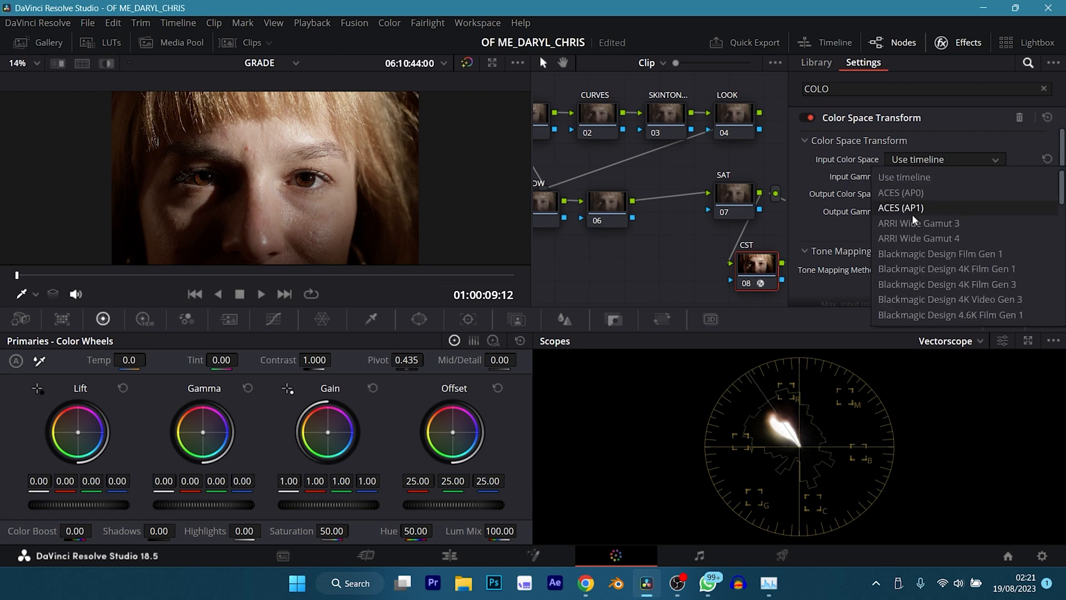
{"action": "left_click", "coordinate": [935, 239]}
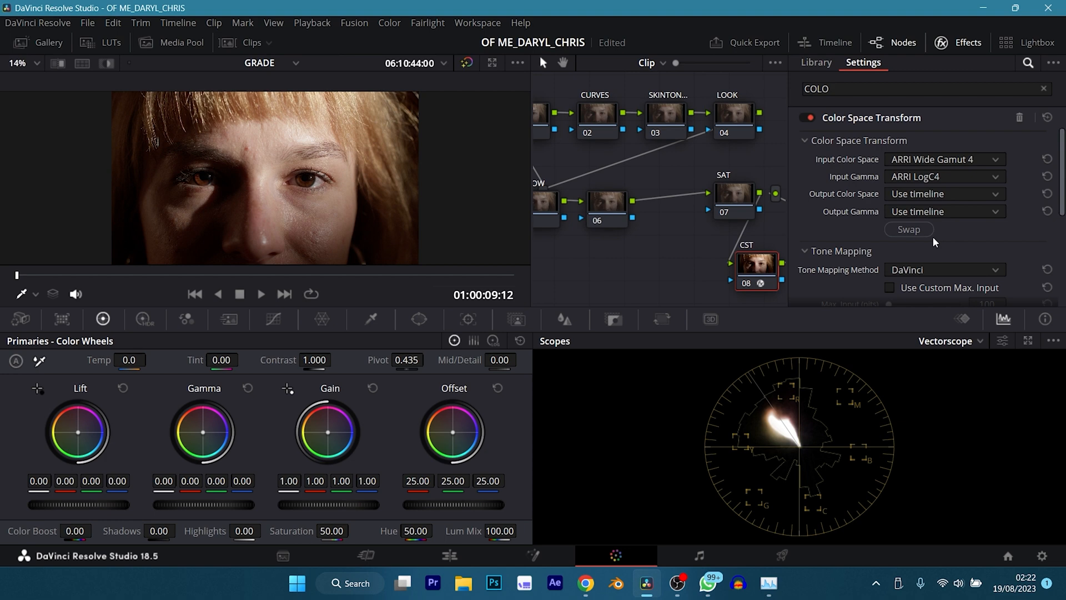
{"action": "key", "text": "ctrl+z"}
{"action": "key", "text": "ctrl+s"}
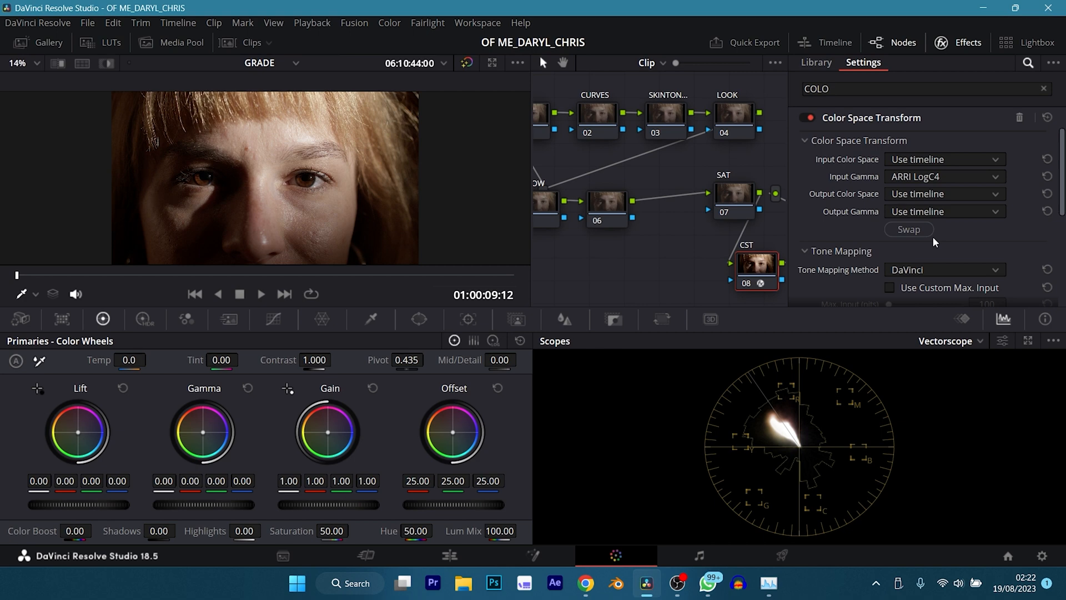
{"action": "left_click", "coordinate": [938, 160]}
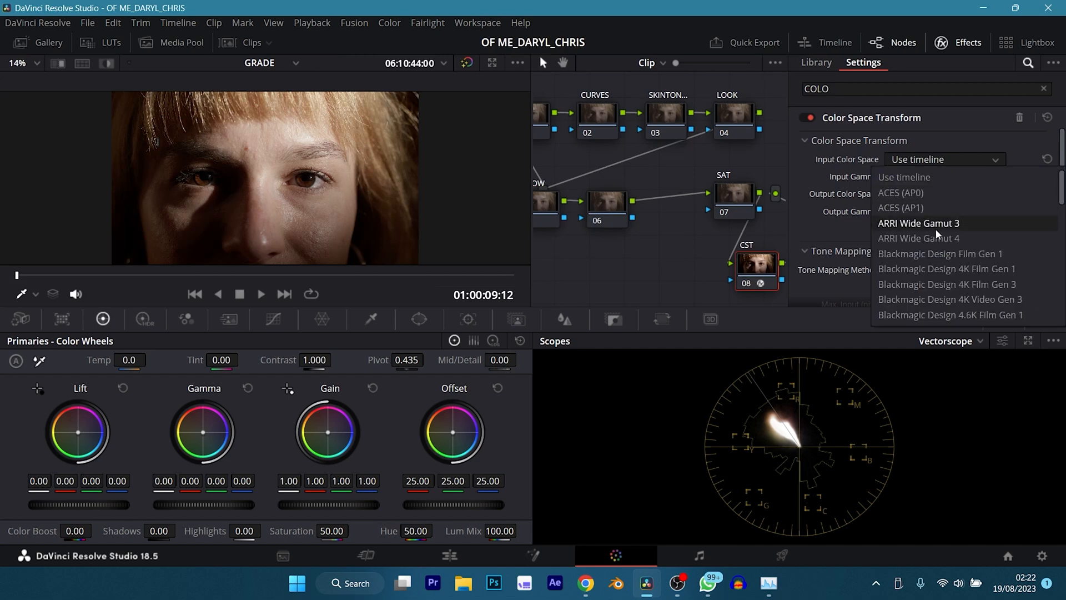
{"action": "left_click", "coordinate": [934, 228]}
{"action": "left_click", "coordinate": [941, 162]}
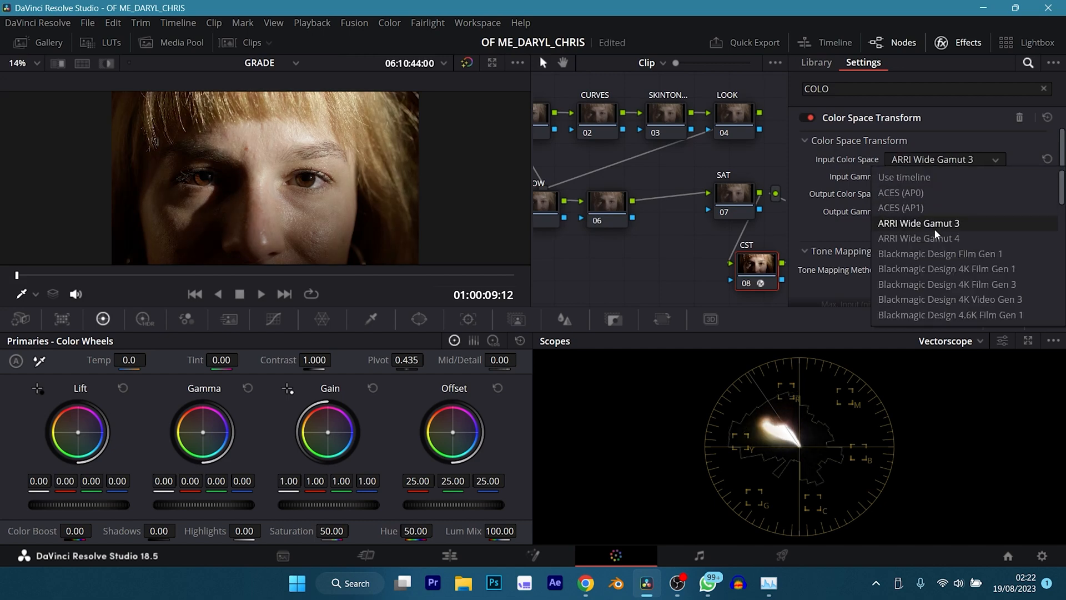
{"action": "left_click", "coordinate": [935, 234]}
{"action": "left_click", "coordinate": [935, 155]}
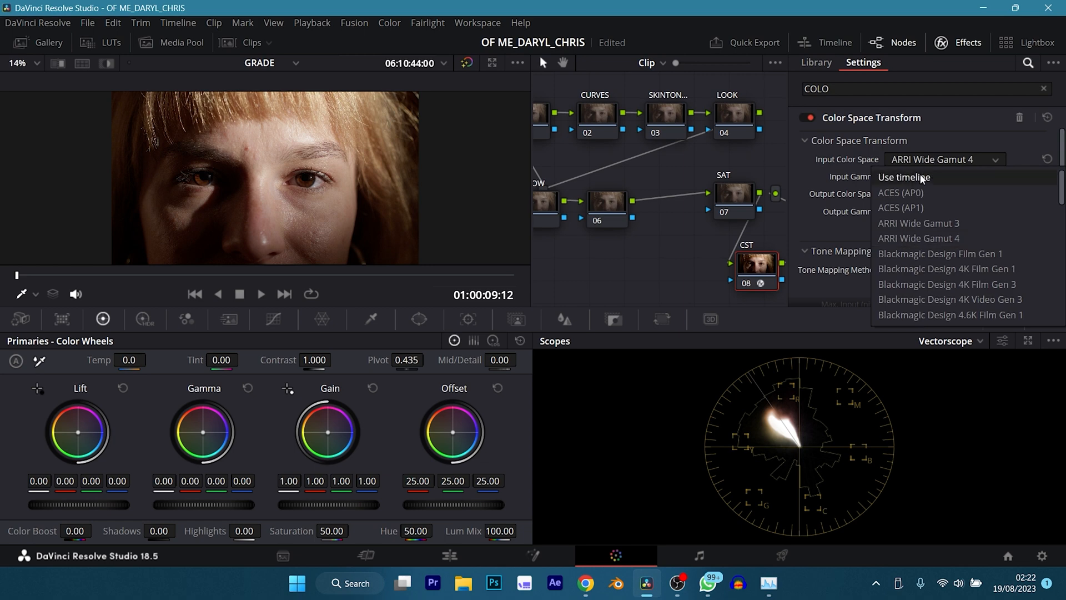
{"action": "left_click", "coordinate": [920, 175]}
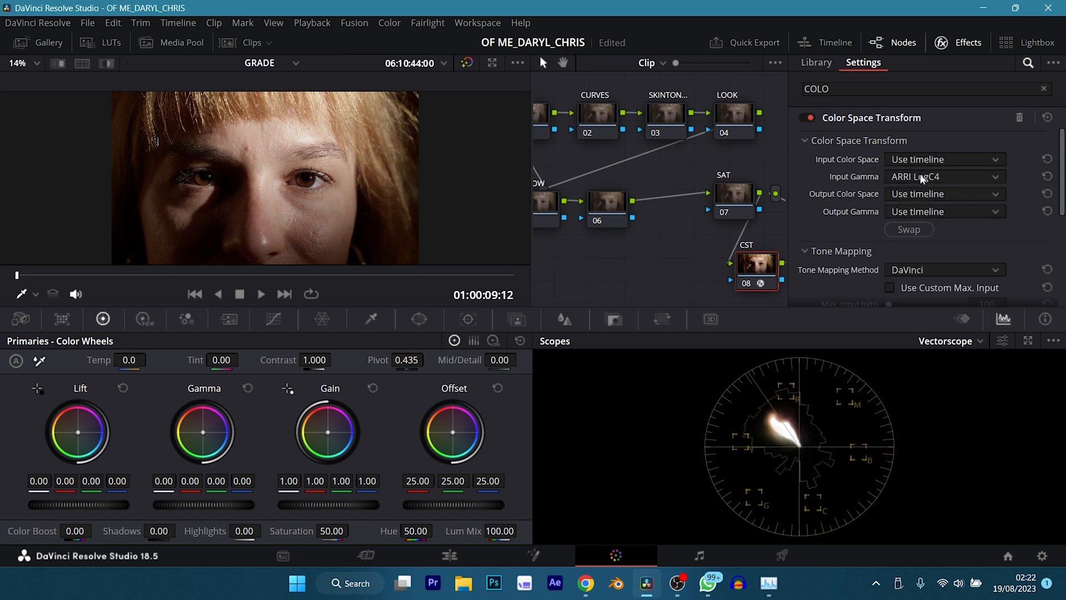
- Check the timeline and output color spaces in the project's color management settings, and leave without saving
{"action": "left_click", "coordinate": [1043, 555]}
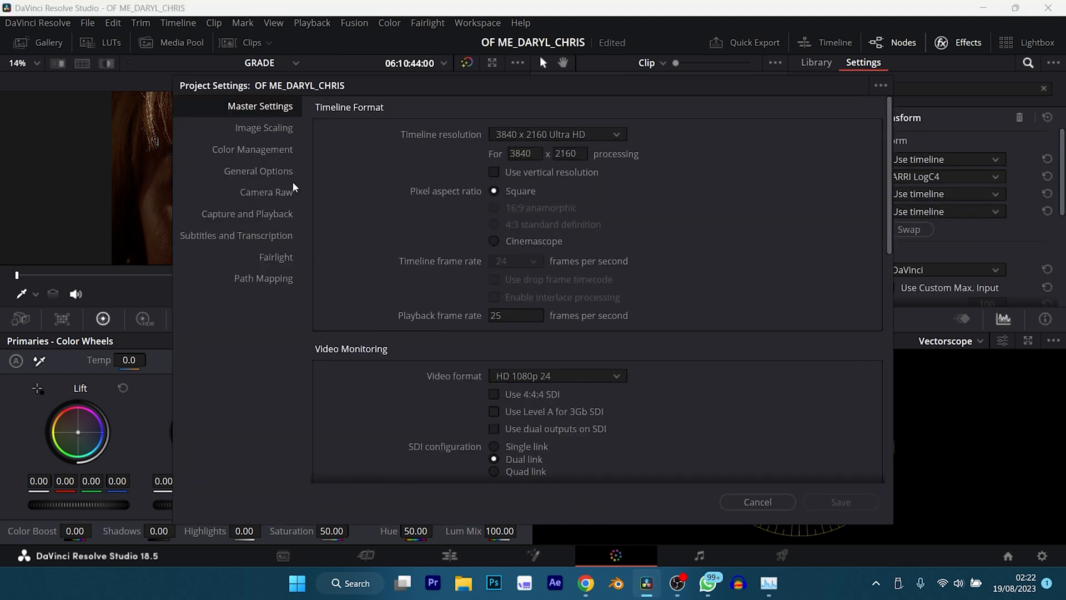
{"action": "left_click", "coordinate": [258, 150]}
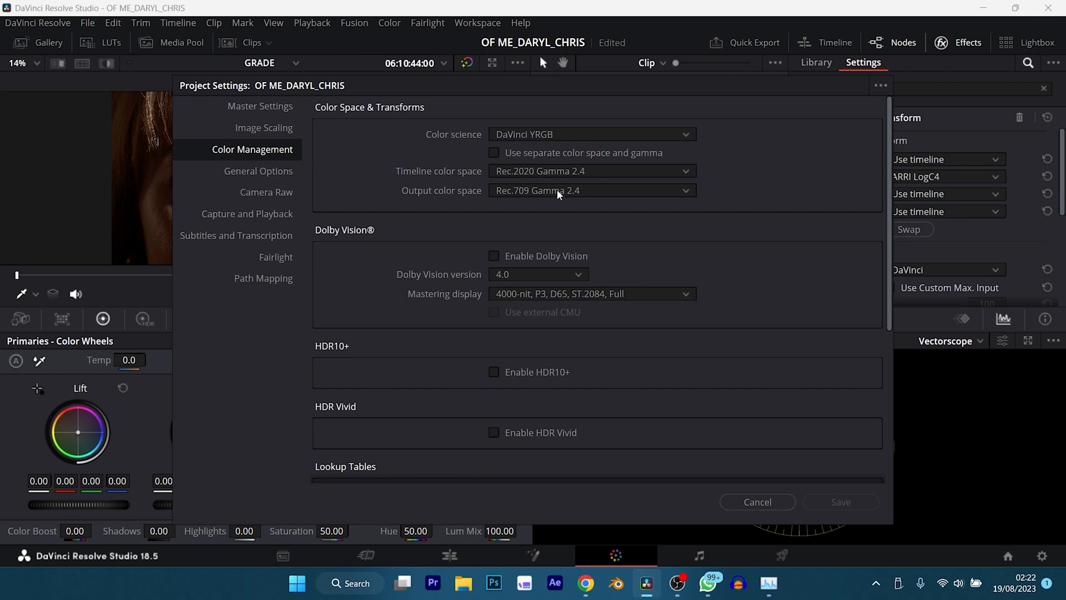
{"action": "left_click", "coordinate": [757, 502]}
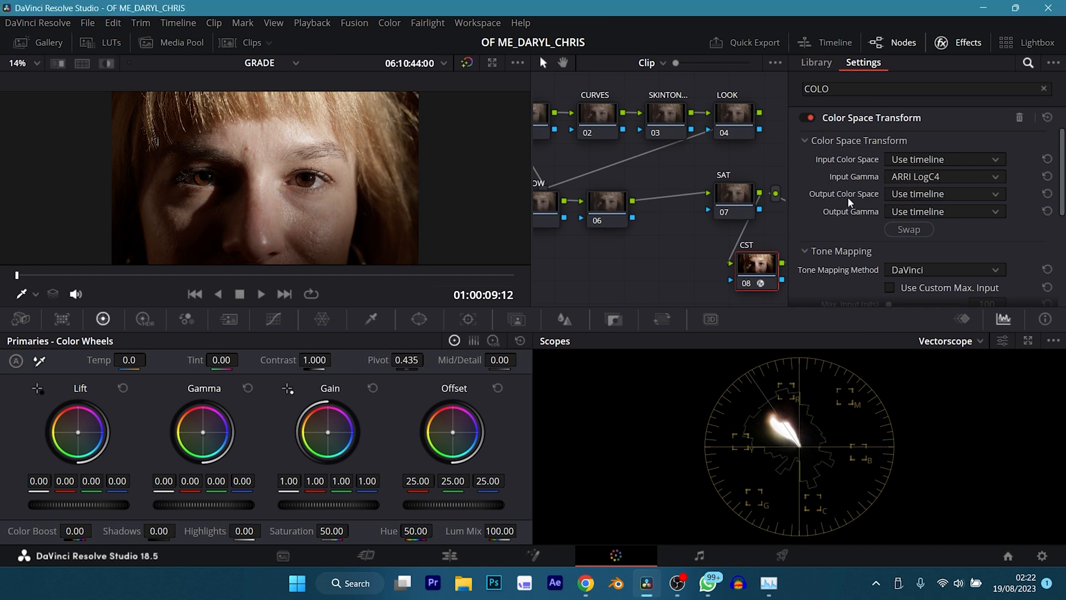
- Apply the favorite LUT Rec709 Kodak 2383 D60 to node 09 FPE and save the project
{"action": "left_click", "coordinate": [971, 41]}
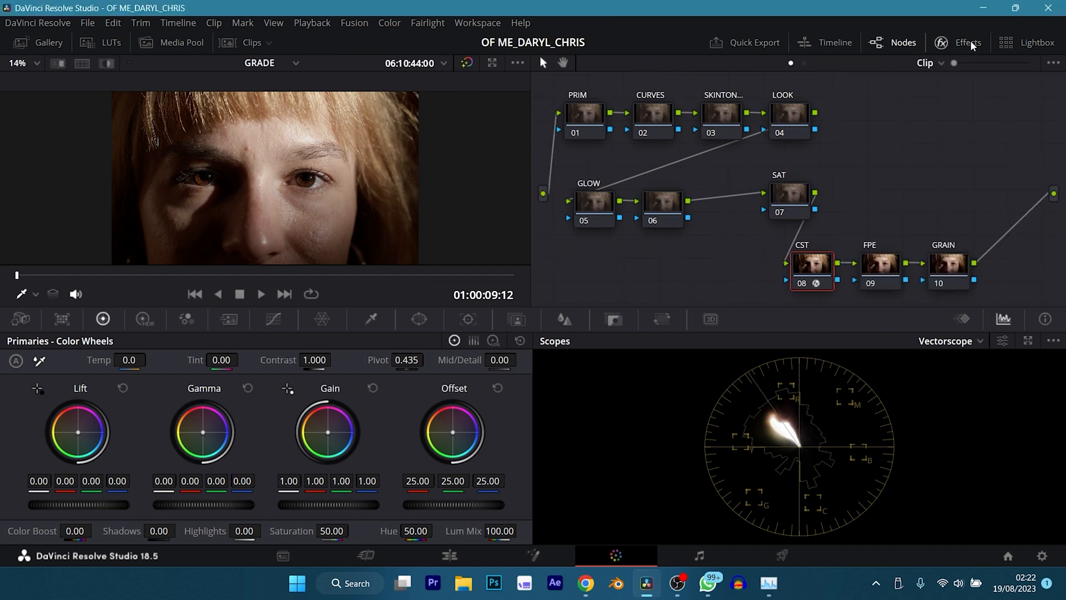
{"action": "right_click", "coordinate": [882, 270]}
{"action": "mouse_move", "coordinate": [917, 435]}
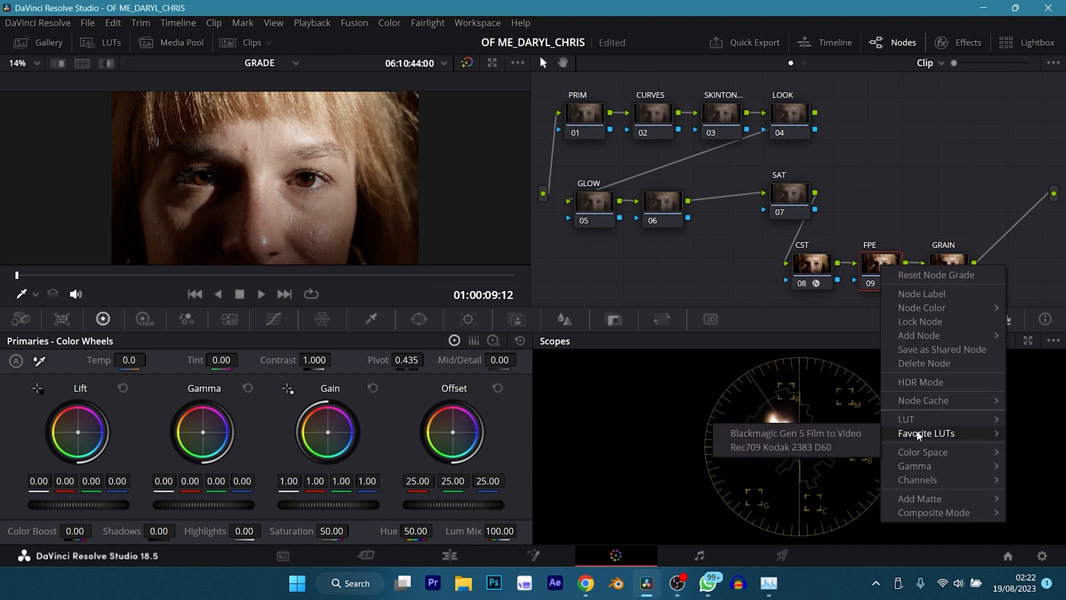
{"action": "left_click", "coordinate": [810, 447]}
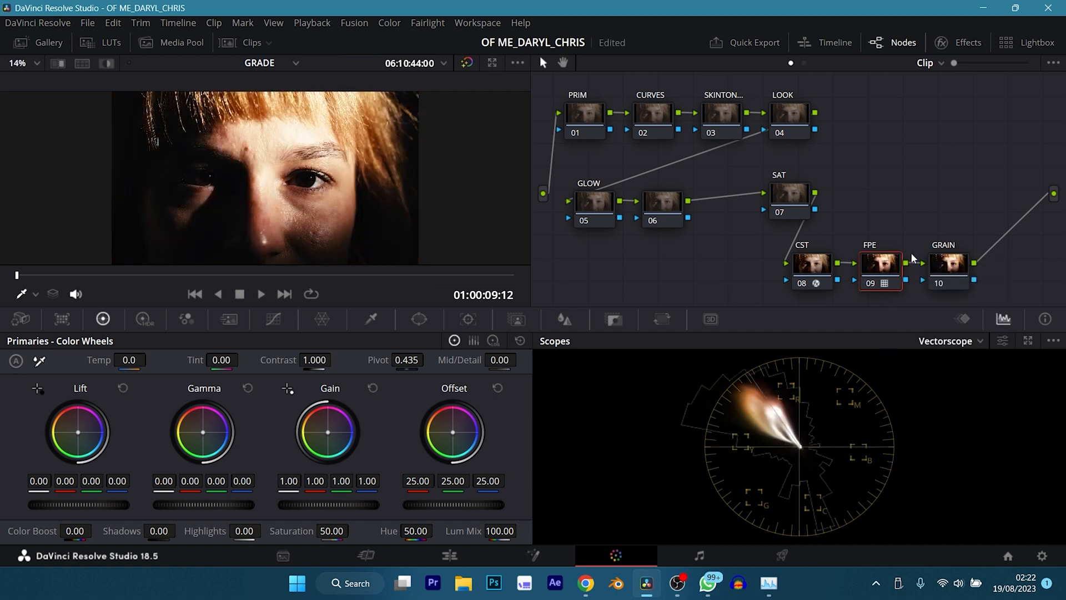
{"action": "key", "text": "ctrl+s"}
- Set the output gamma of the Color Space Transform on node 08 CST to Cineon Film Log
{"action": "left_click", "coordinate": [811, 269]}
{"action": "left_click", "coordinate": [965, 42]}
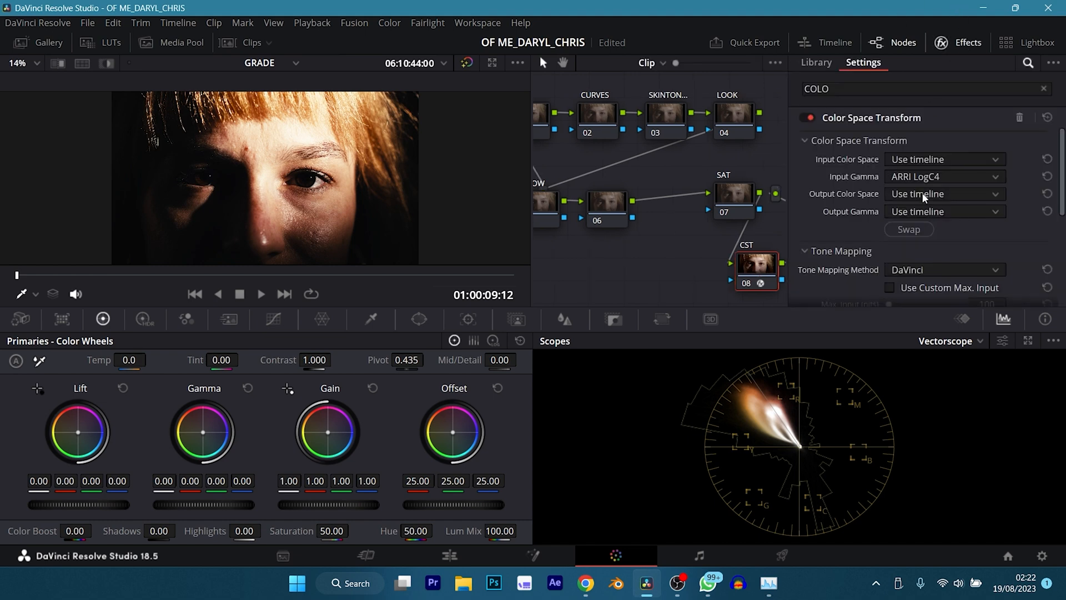
{"action": "left_click", "coordinate": [905, 213]}
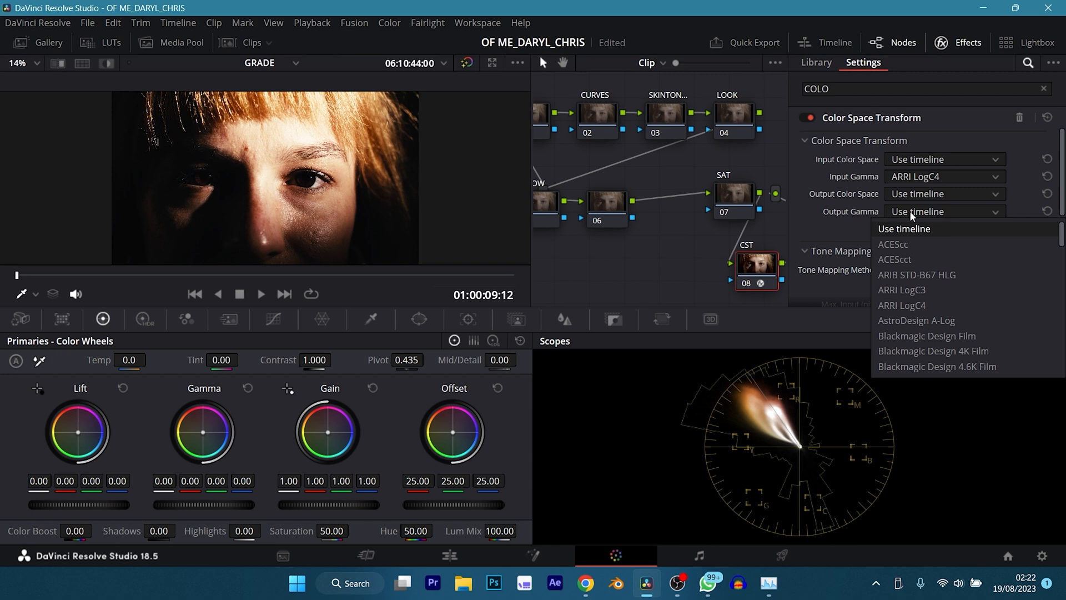
{"action": "type", "text": "ci"}
{"action": "key", "text": "Return"}
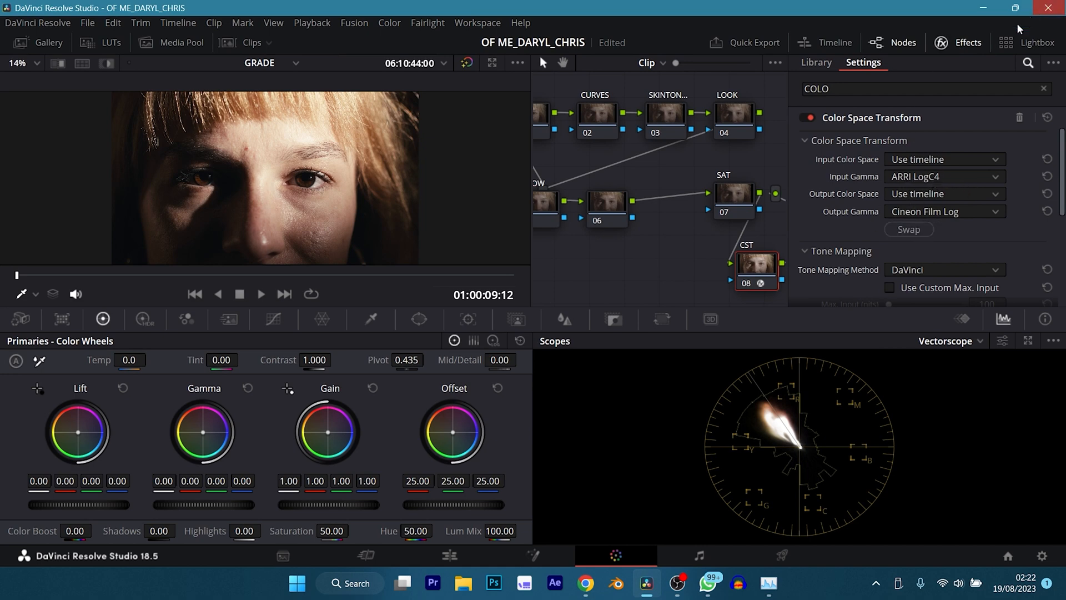
{"action": "left_click", "coordinate": [953, 43]}
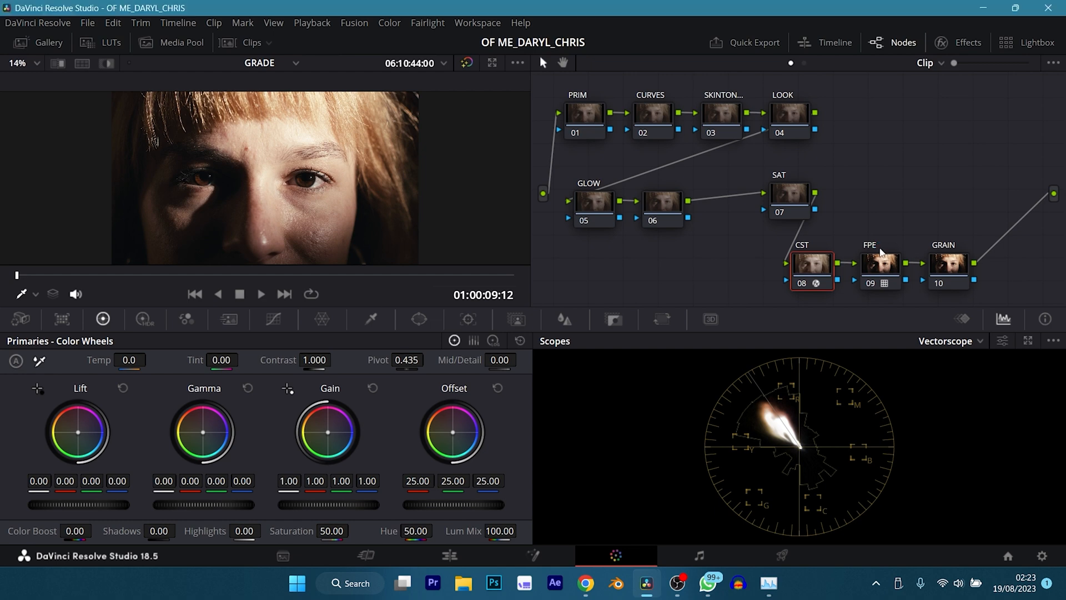
- Select node 10 GRAIN and search the effects library for "GRAI"
{"action": "left_click", "coordinate": [950, 265]}
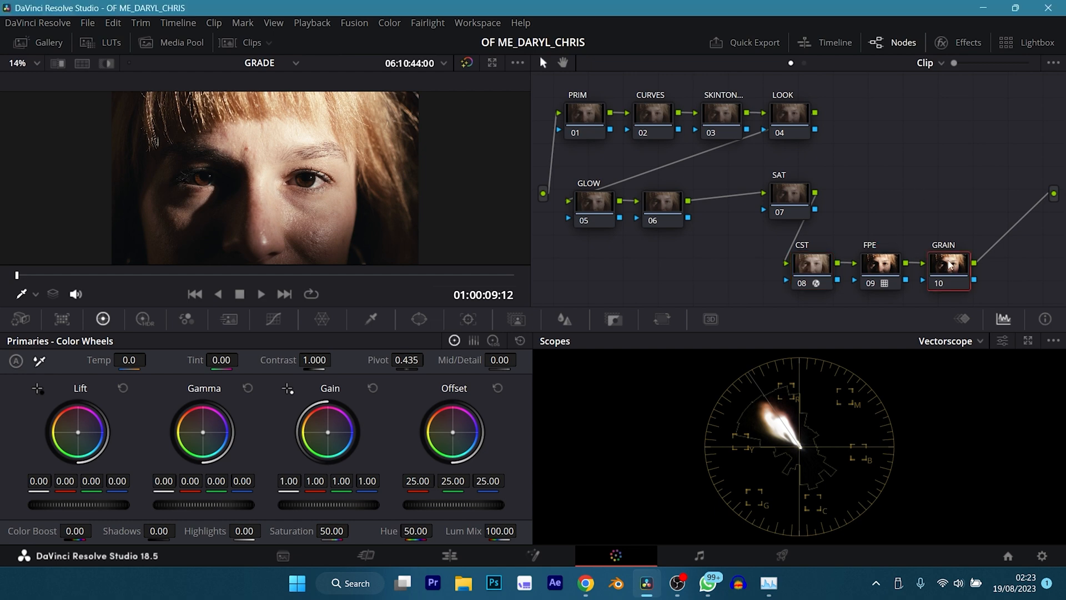
{"action": "left_click", "coordinate": [954, 42]}
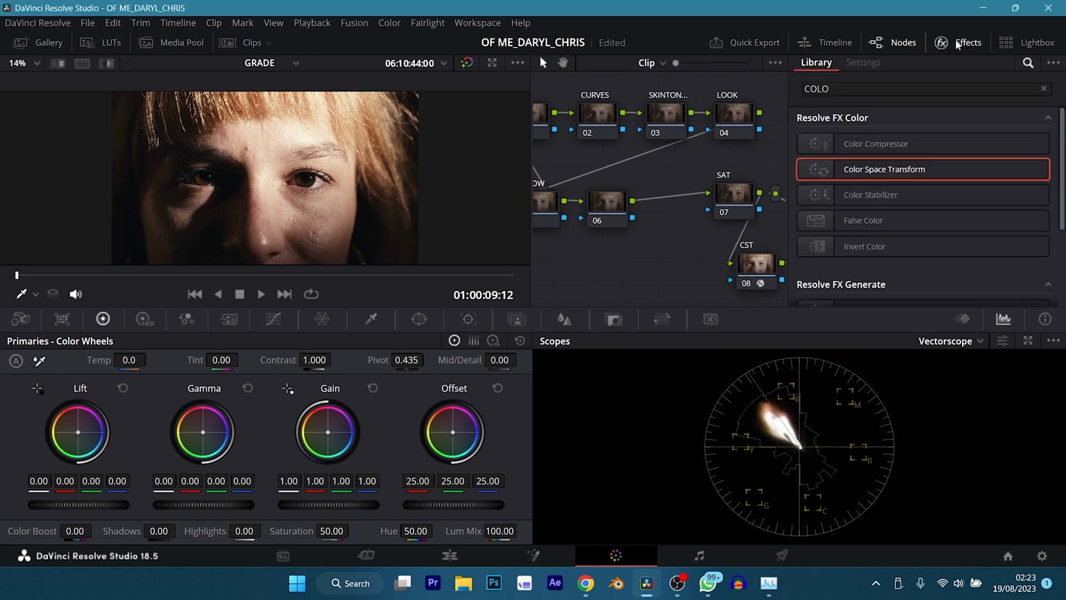
{"action": "left_click", "coordinate": [1028, 62]}
{"action": "left_click", "coordinate": [1028, 62]}
{"action": "type", "text": "GRAI"}
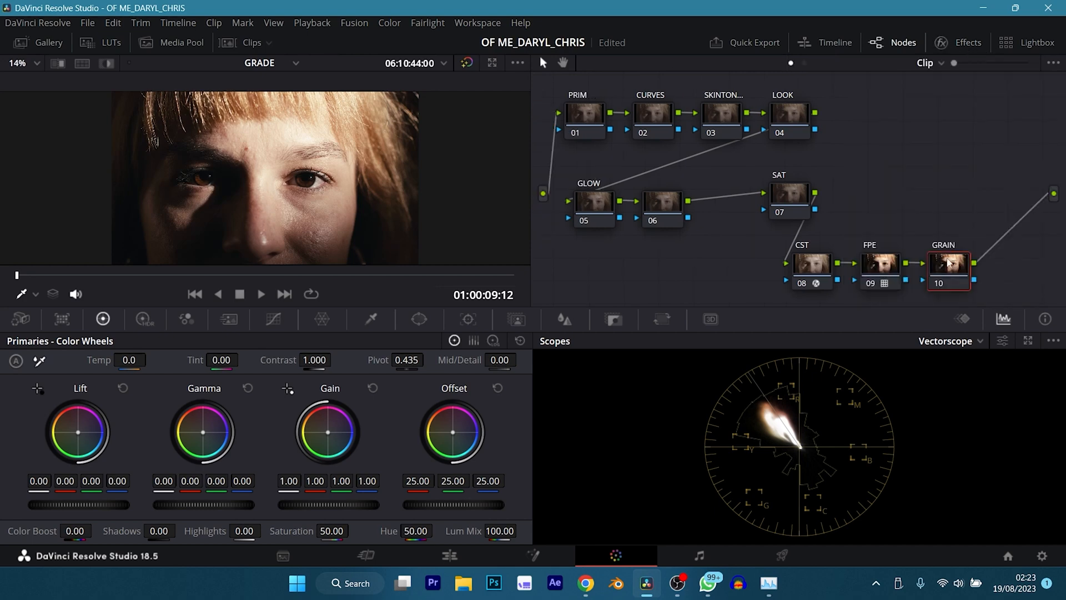
- Add Film Grain with the 35mm preset to node 10 GRAIN and place the node back after node 09 FPE
{"action": "left_click", "coordinate": [739, 269]}
{"action": "left_click_drag", "start_coordinate": [739, 270], "coordinate": [679, 268]}
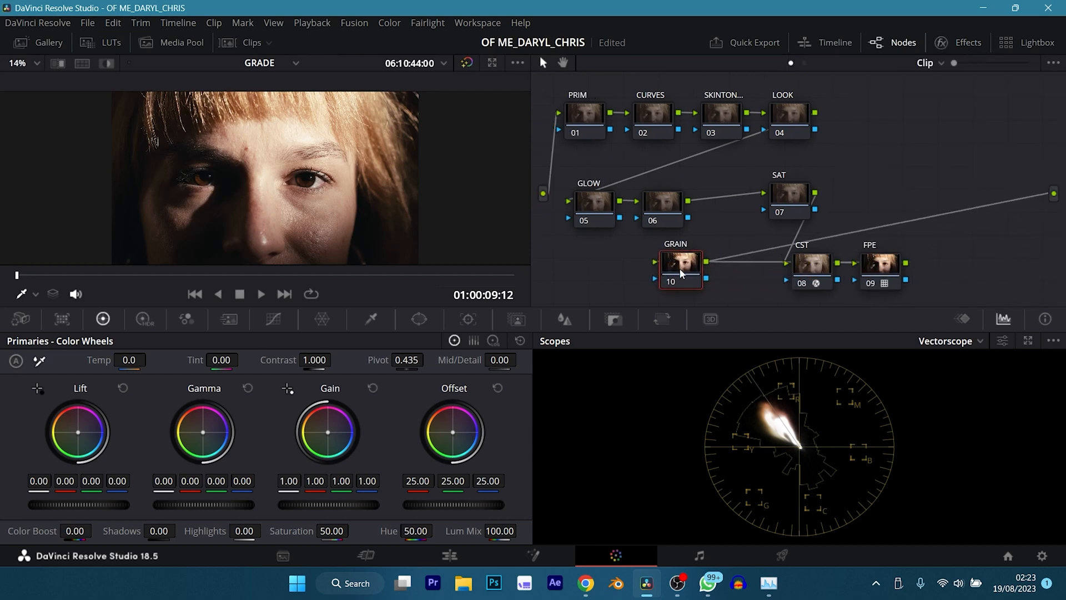
{"action": "left_click", "coordinate": [936, 45]}
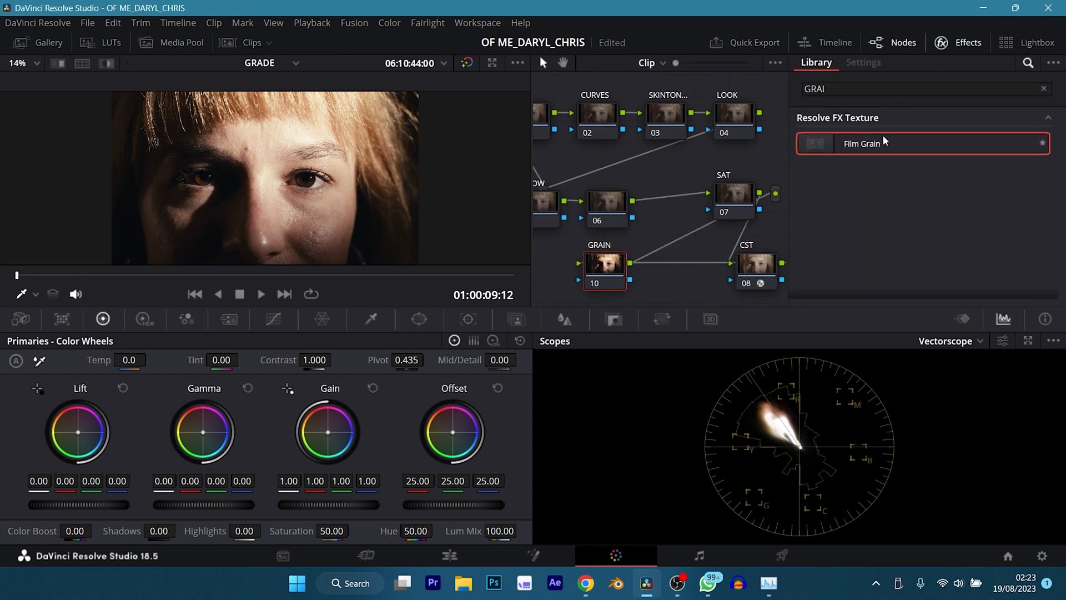
{"action": "left_click_drag", "start_coordinate": [882, 139], "coordinate": [607, 266]}
{"action": "left_click", "coordinate": [906, 139]}
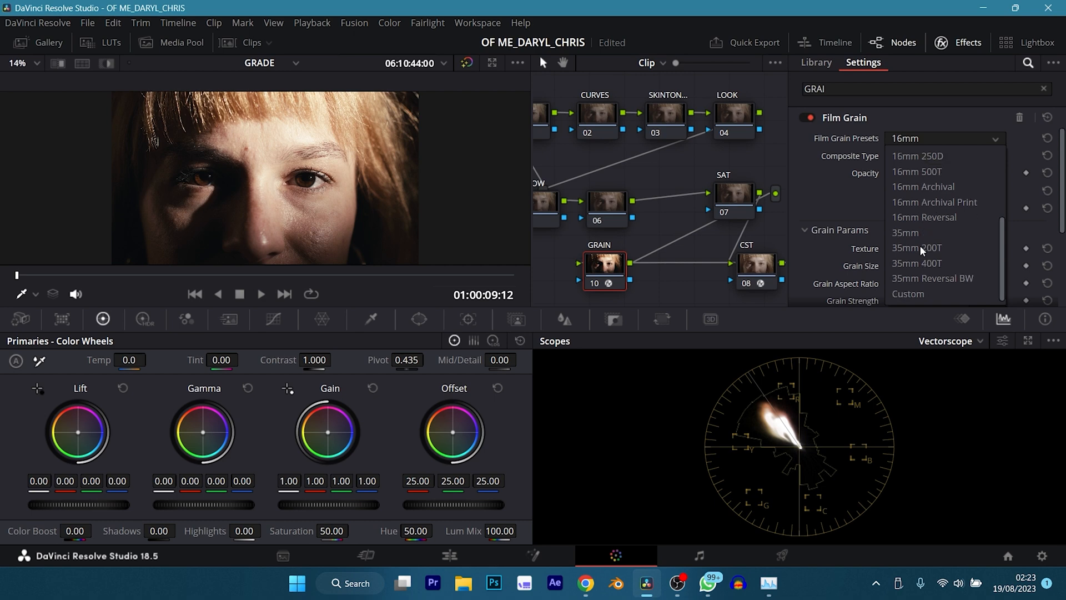
{"action": "left_click", "coordinate": [910, 230]}
{"action": "left_click", "coordinate": [967, 43]}
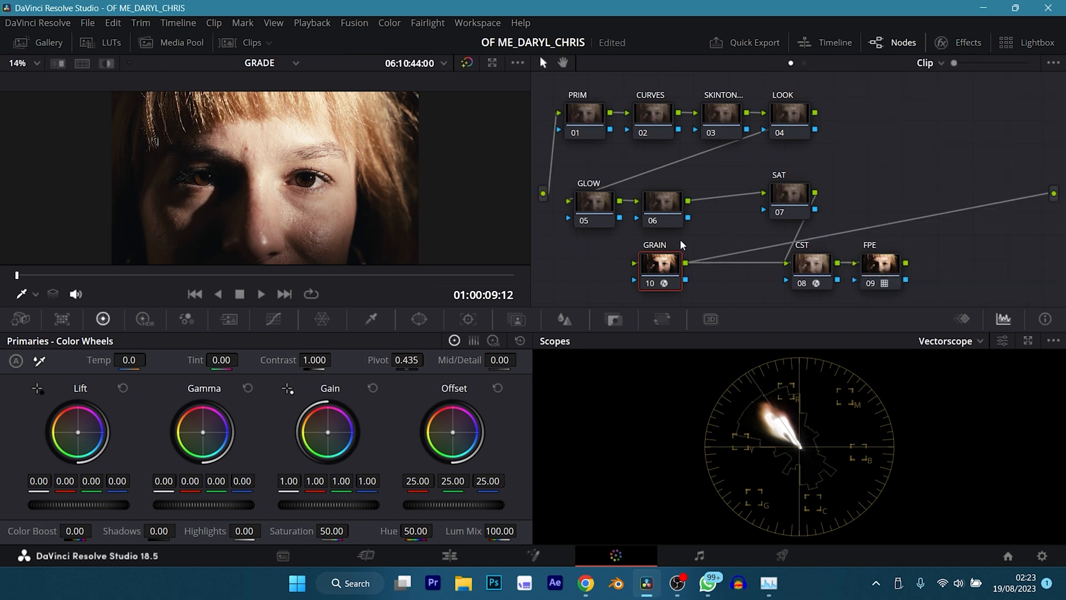
{"action": "left_click_drag", "start_coordinate": [665, 269], "coordinate": [951, 270]}
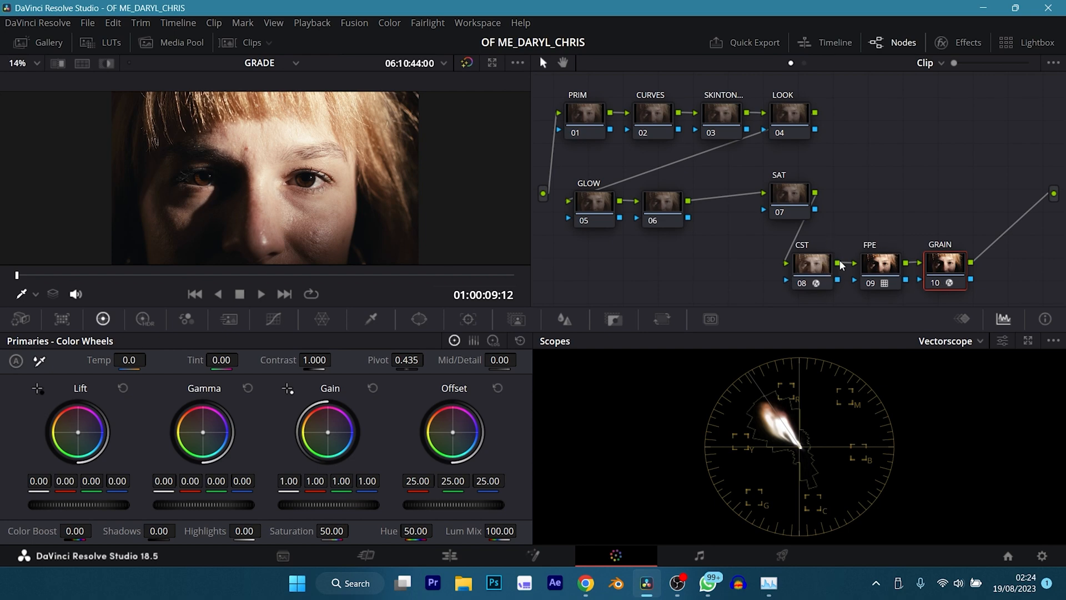
- Raise the red, green and blue outputs of node 07 SAT to 2.00 in the RGB Mixer and reduce its key output gain
{"action": "left_click", "coordinate": [795, 201]}
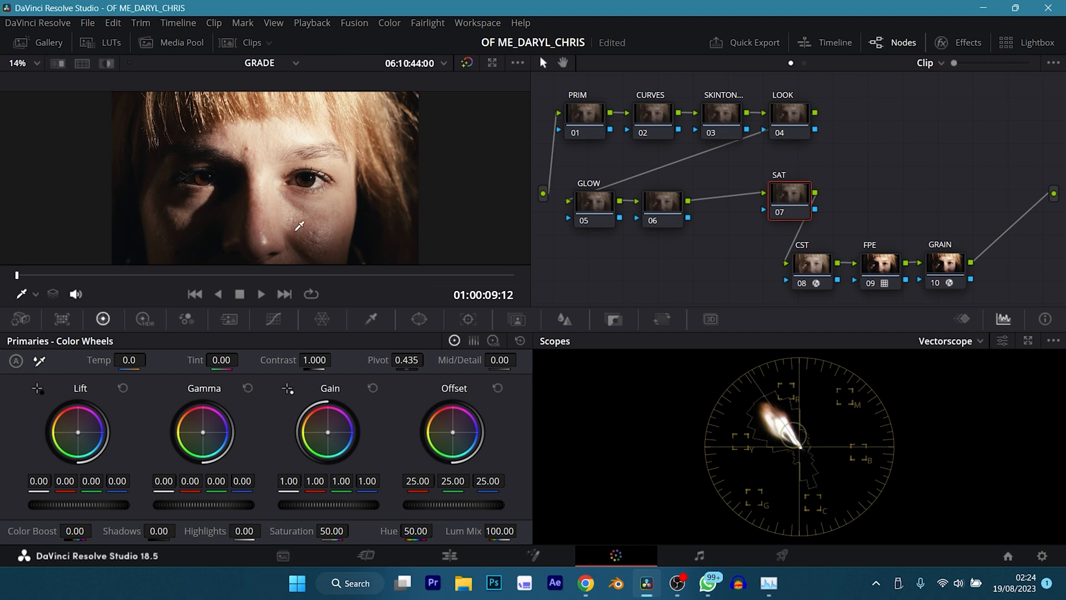
{"action": "left_click", "coordinate": [188, 323]}
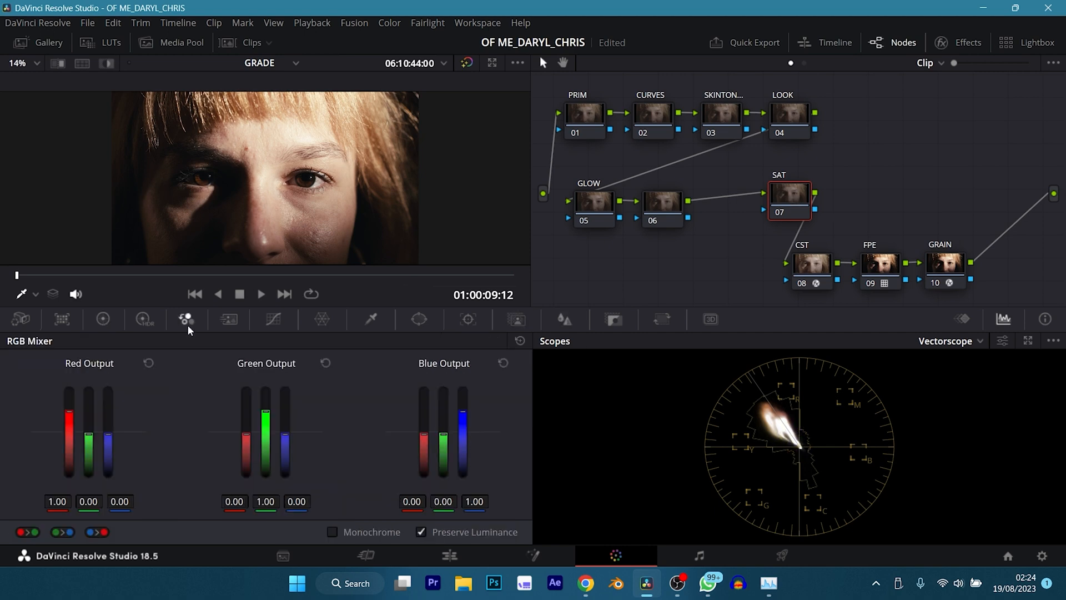
{"action": "left_click_drag", "start_coordinate": [69, 405], "coordinate": [69, 389]}
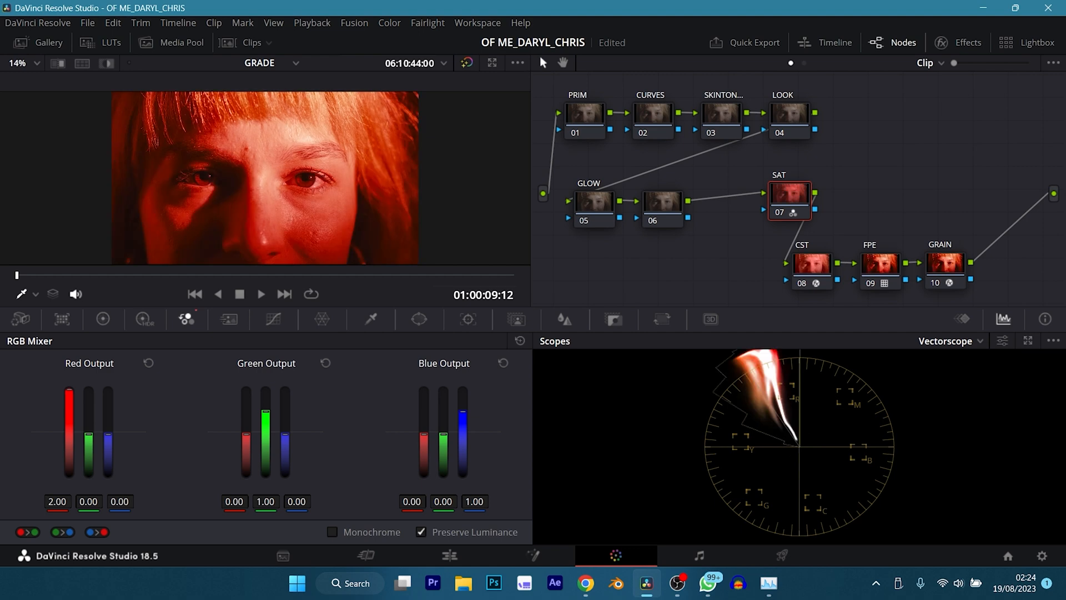
{"action": "left_click_drag", "start_coordinate": [266, 411], "coordinate": [266, 389]}
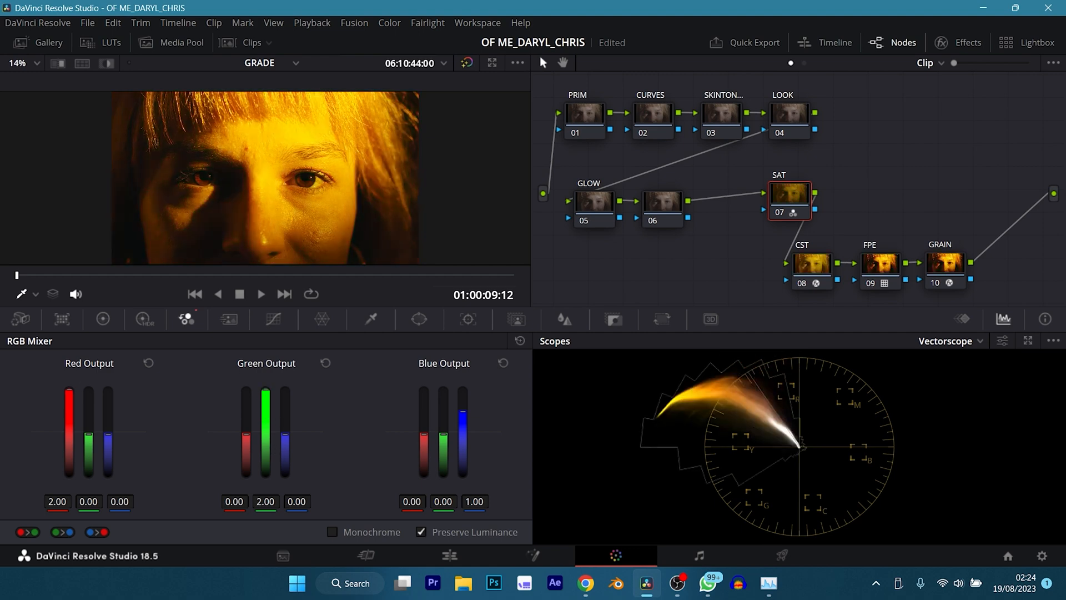
{"action": "left_click_drag", "start_coordinate": [462, 428], "coordinate": [463, 389]}
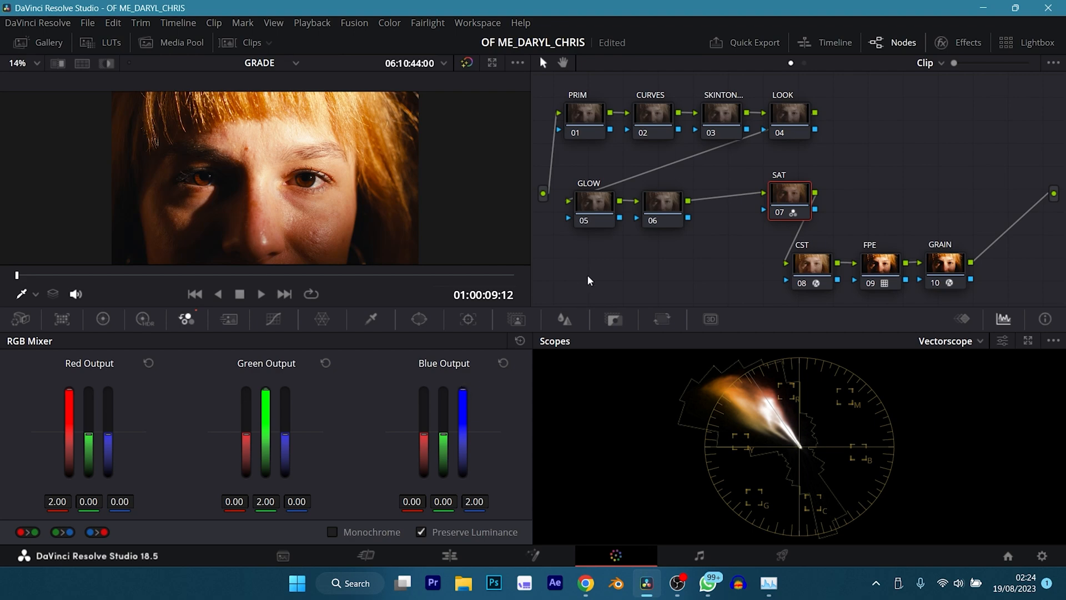
{"action": "left_click", "coordinate": [613, 320]}
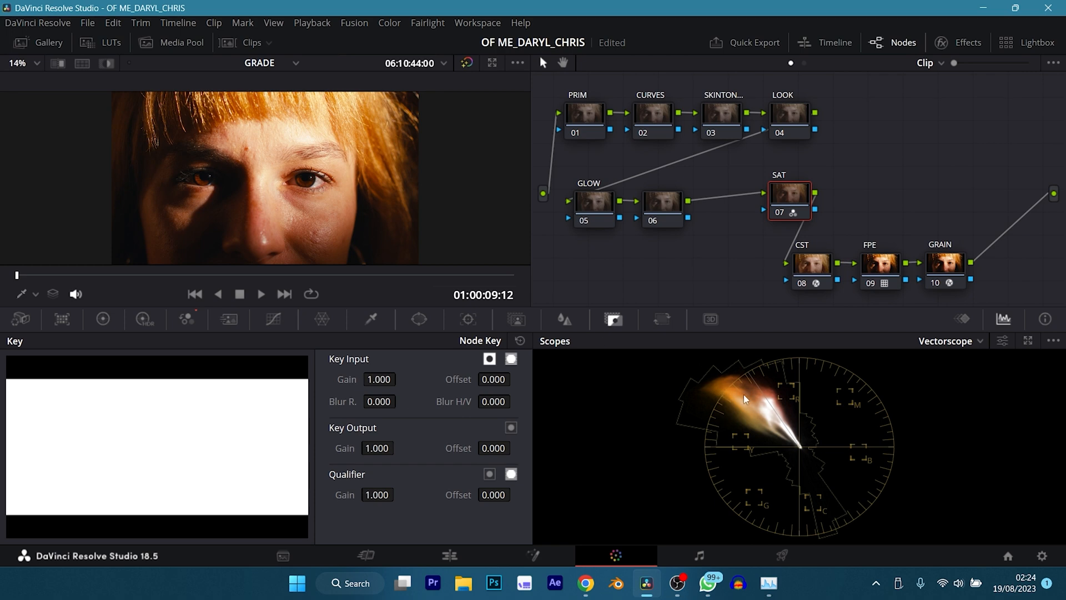
{"action": "left_click_drag", "start_coordinate": [387, 448], "coordinate": [332, 447]}
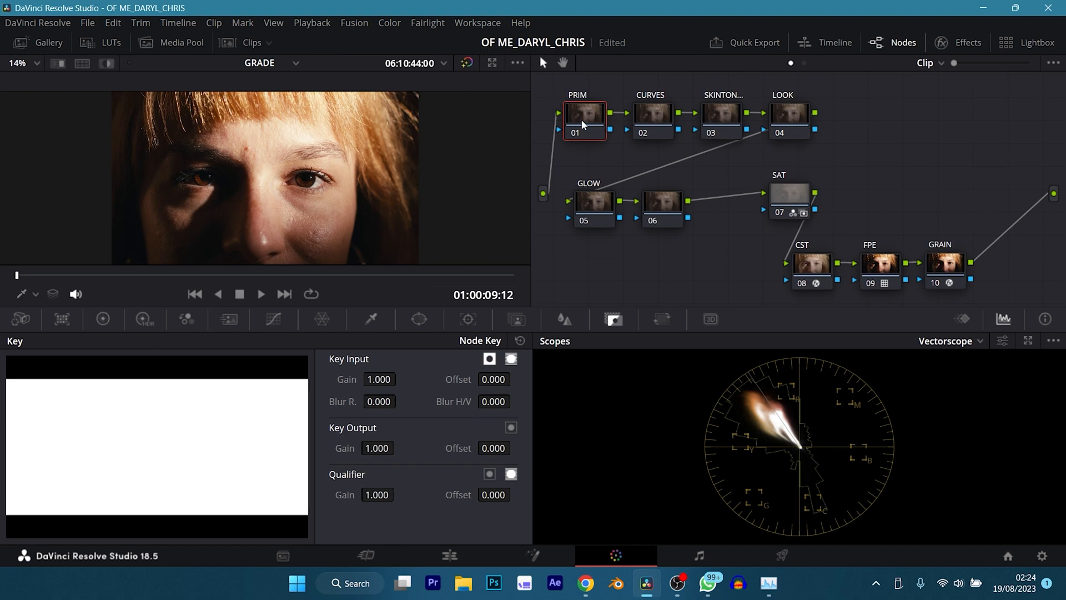
- Switch nodes 08 CST and 09 FPE off and back on one after the other to compare their effect
{"action": "left_click", "coordinate": [102, 319]}
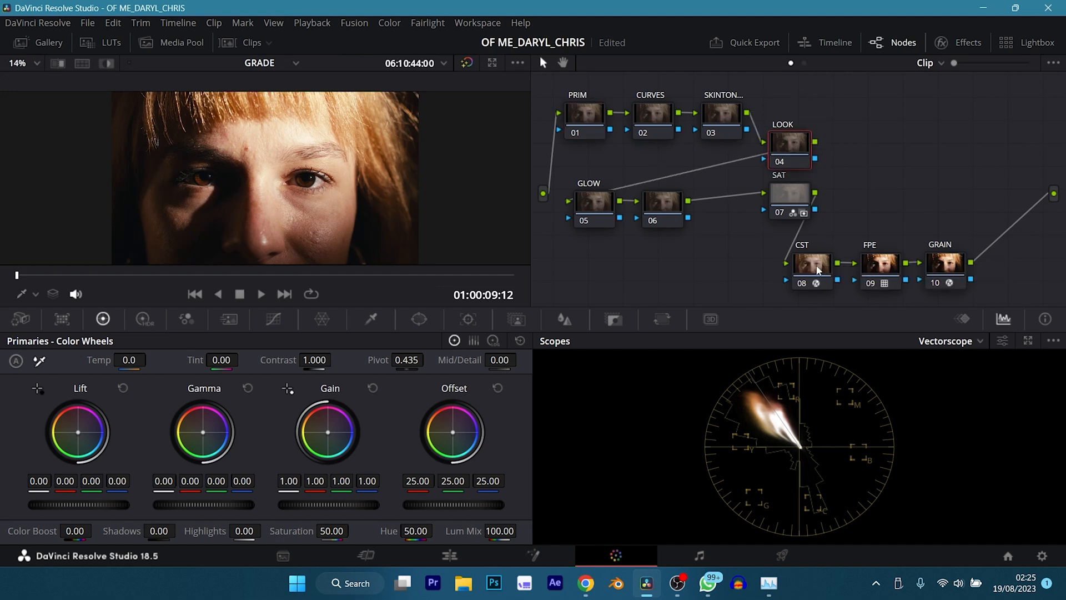
{"action": "left_click", "coordinate": [817, 265]}
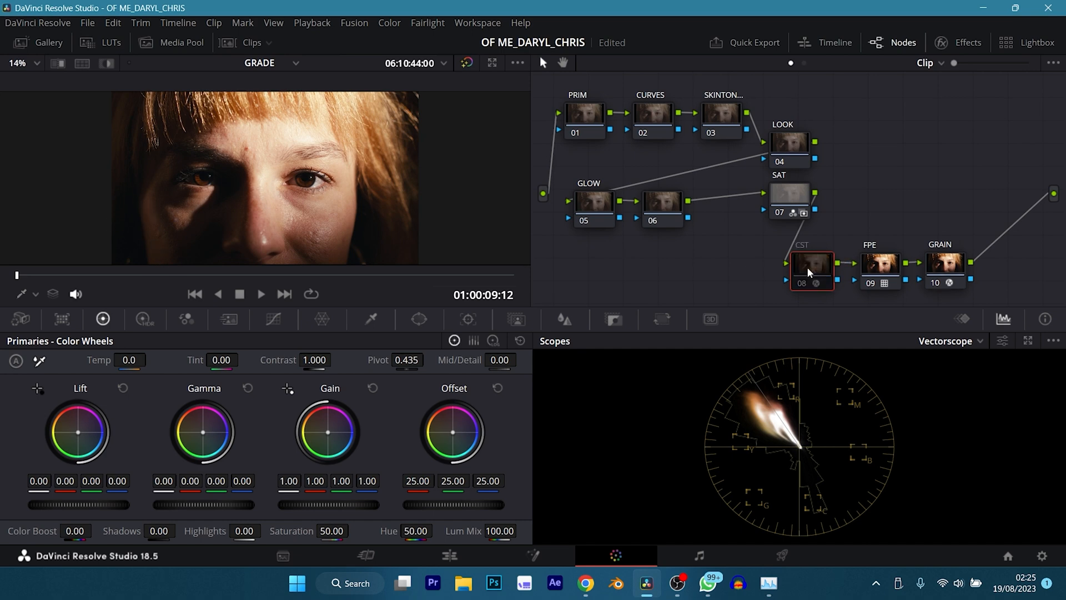
{"action": "key", "text": "ctrl+d"}
{"action": "left_click", "coordinate": [886, 272]}
{"action": "key", "text": "ctrl+d"}
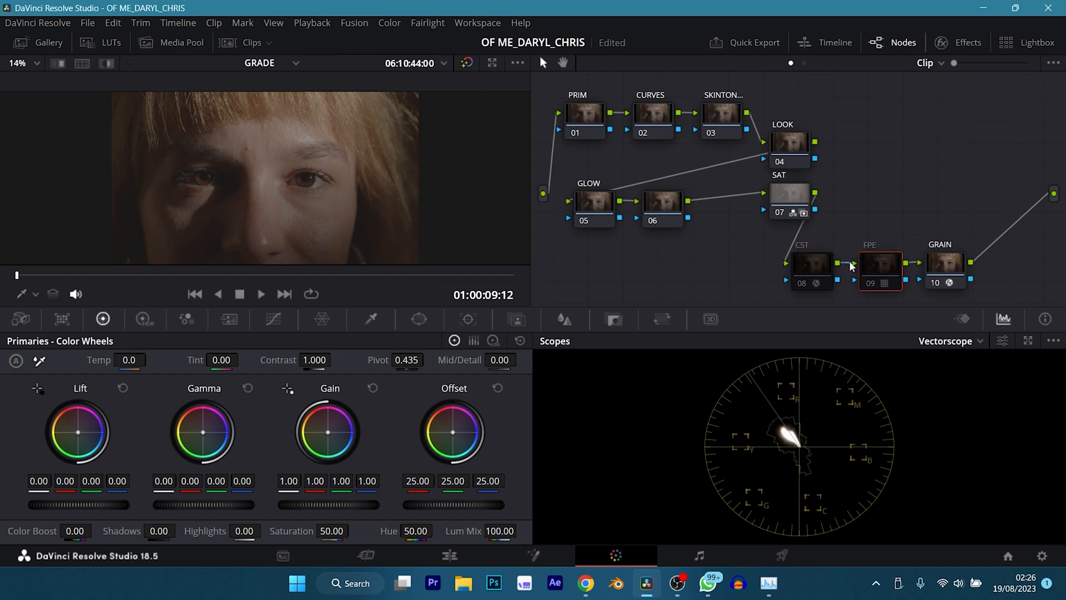
{"action": "left_click", "coordinate": [809, 265]}
{"action": "key", "text": "ctrl+d"}
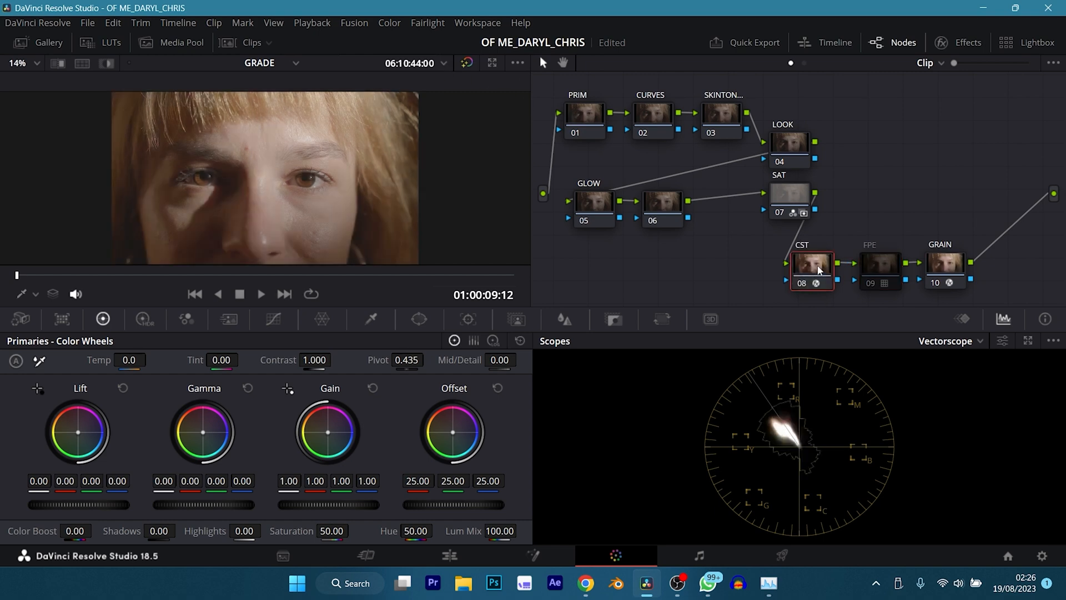
{"action": "left_click", "coordinate": [881, 268]}
{"action": "key", "text": "ctrl+d"}
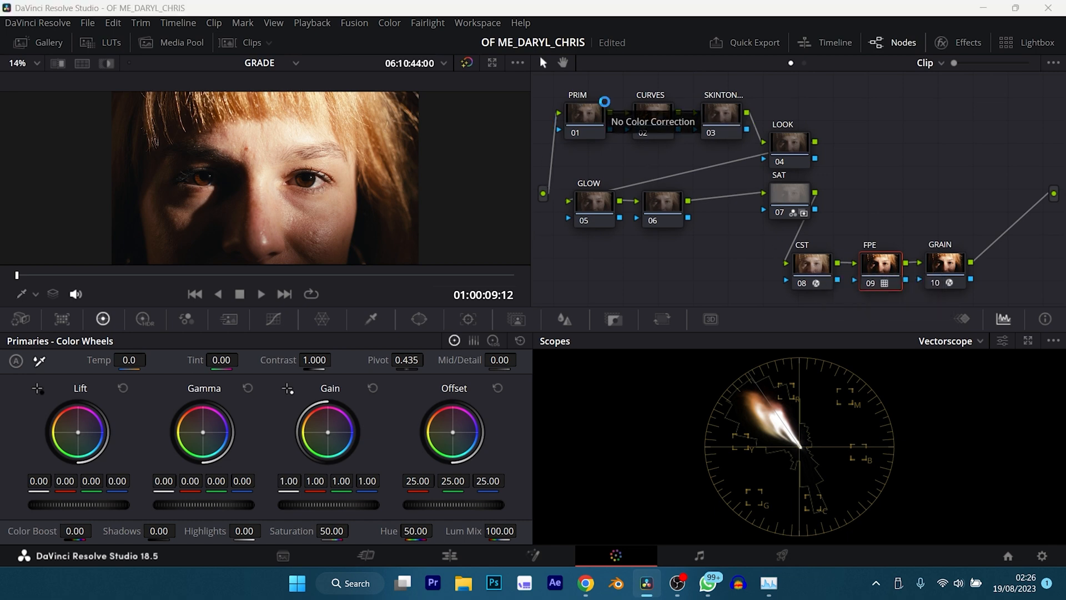
- Set the primaries of node 01 PRIM to lift 0.01, gain 1.01 and offset 25.35
{"action": "left_click", "coordinate": [589, 114]}
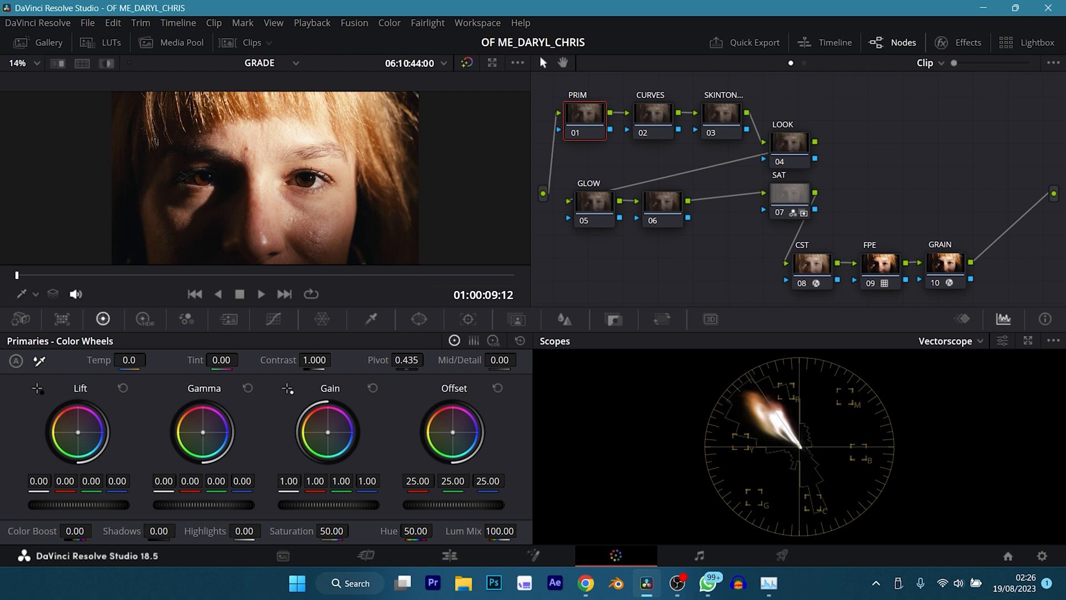
{"action": "left_click_drag", "start_coordinate": [67, 504], "coordinate": [76, 504]}
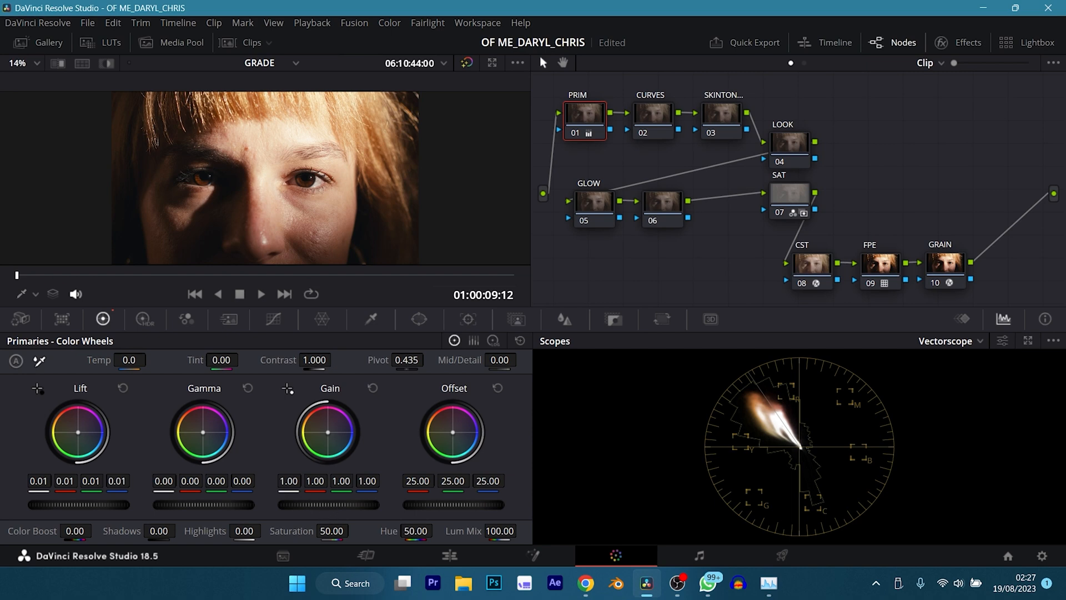
{"action": "left_click_drag", "start_coordinate": [310, 504], "coordinate": [314, 504]}
{"action": "left_click_drag", "start_coordinate": [425, 505], "coordinate": [431, 505]}
- Reduce the primaries contrast of node 01 PRIM to 0.950
{"action": "left_click_drag", "start_coordinate": [314, 361], "coordinate": [303, 361]}
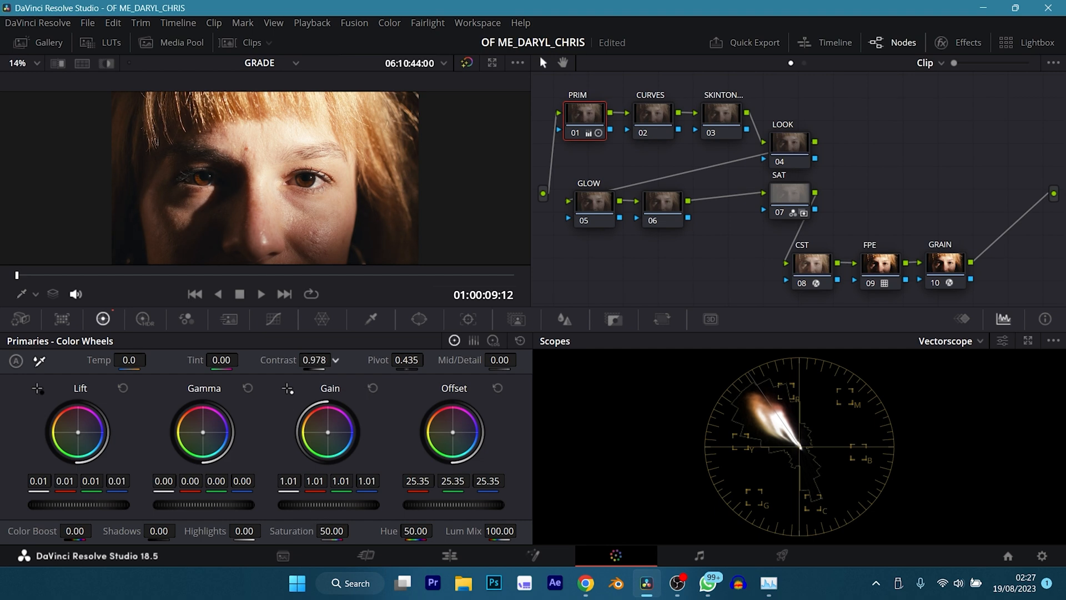
{"action": "left_click", "coordinate": [320, 361]}
{"action": "key", "text": "BackSpace"}
{"action": "type", "text": "0.960"}
{"action": "key", "text": "Return"}
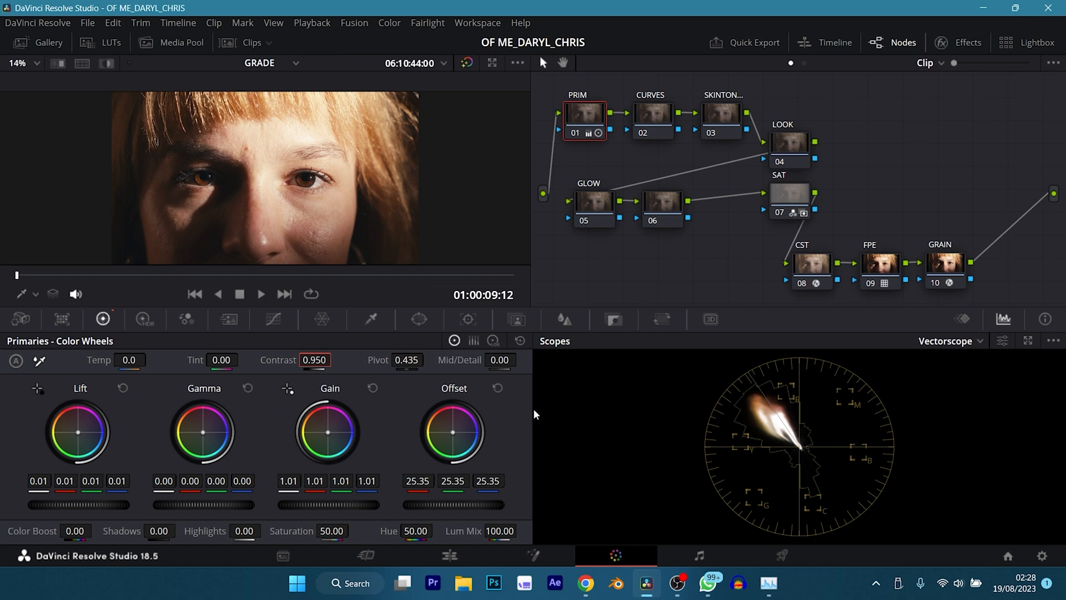
{"action": "left_click", "coordinate": [506, 435]}
- Bring up the HDR color wheels and check the information label under the close-up clip's thumbnail
{"action": "left_click", "coordinate": [144, 319]}
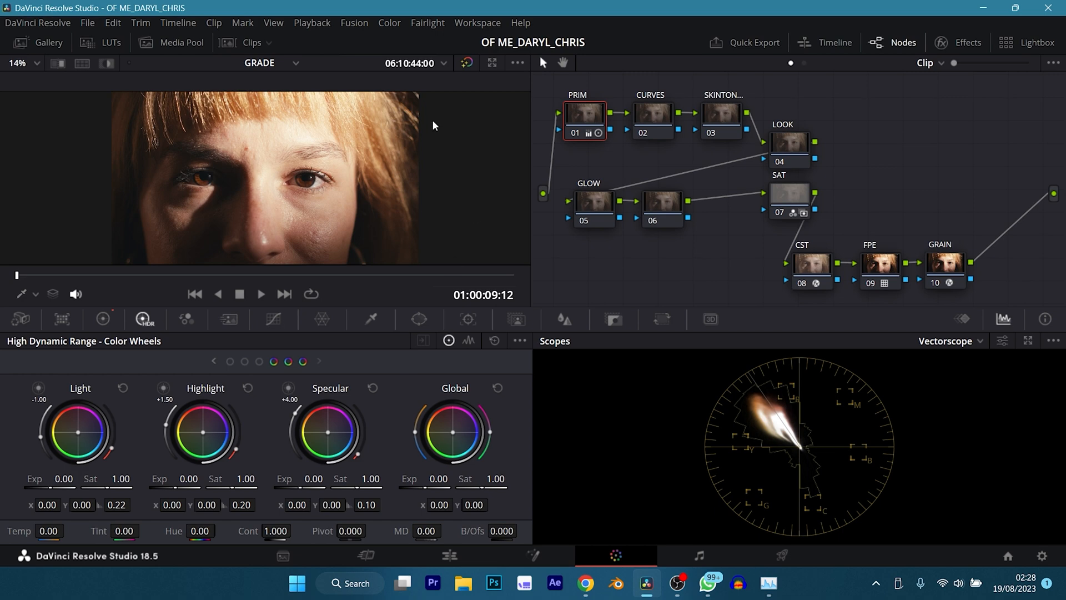
{"action": "left_click", "coordinate": [251, 42]}
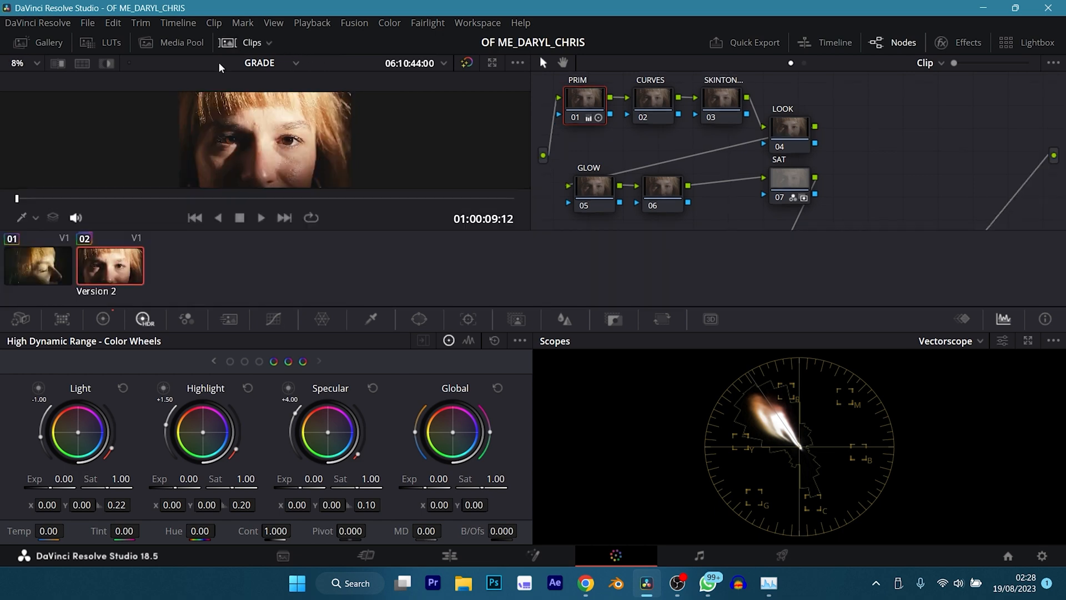
{"action": "double_click", "coordinate": [108, 292]}
{"action": "left_click", "coordinate": [110, 295]}
{"action": "left_click", "coordinate": [232, 43]}
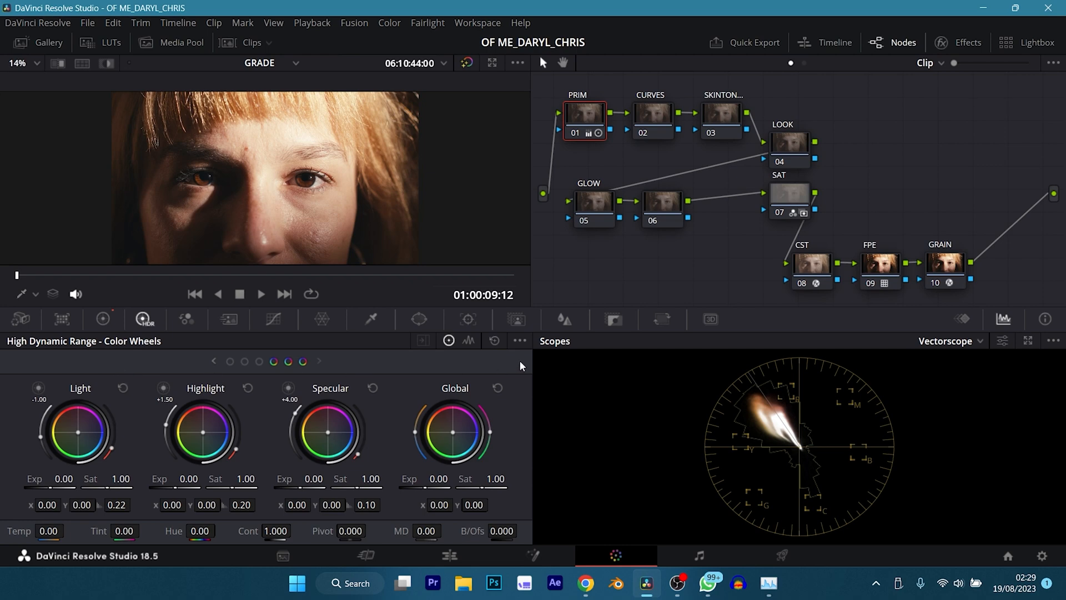
- Set the gamma of the HDR color wheels to ARRI LogC4
{"action": "left_click", "coordinate": [524, 340]}
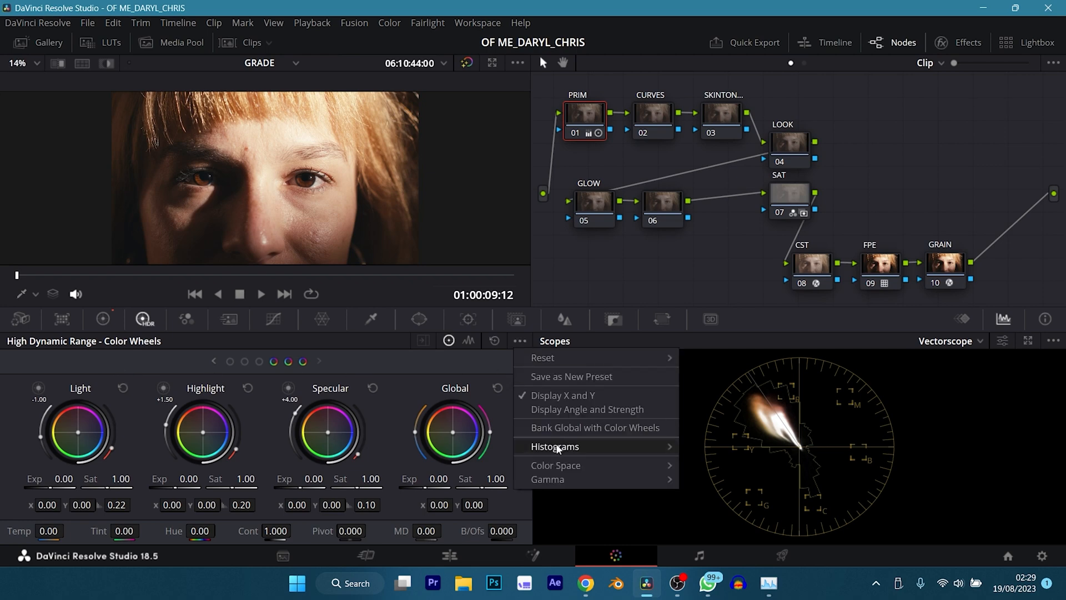
{"action": "mouse_move", "coordinate": [554, 480]}
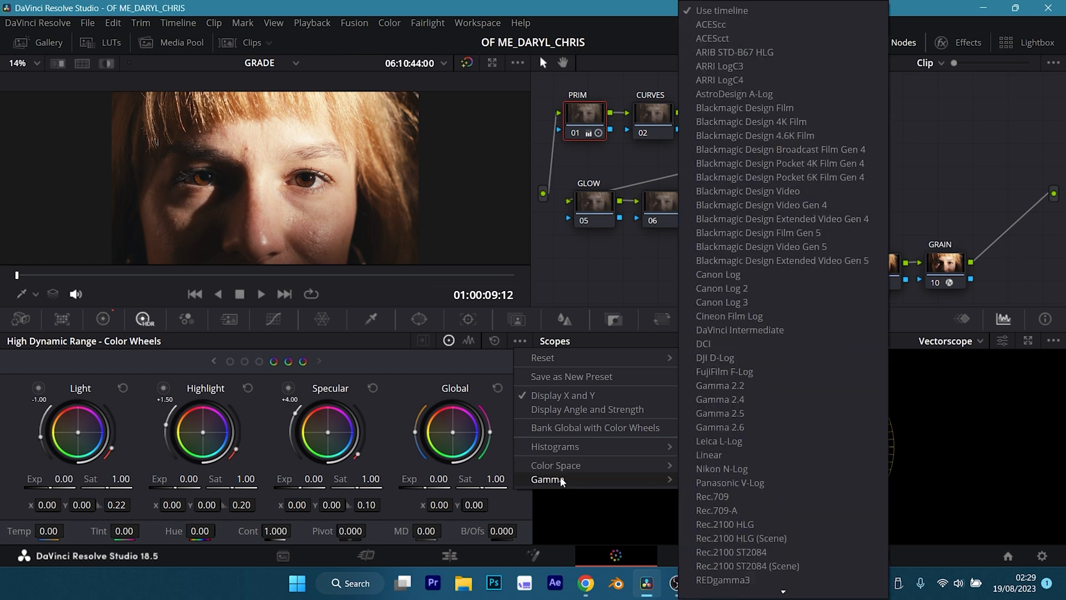
{"action": "left_click", "coordinate": [740, 81]}
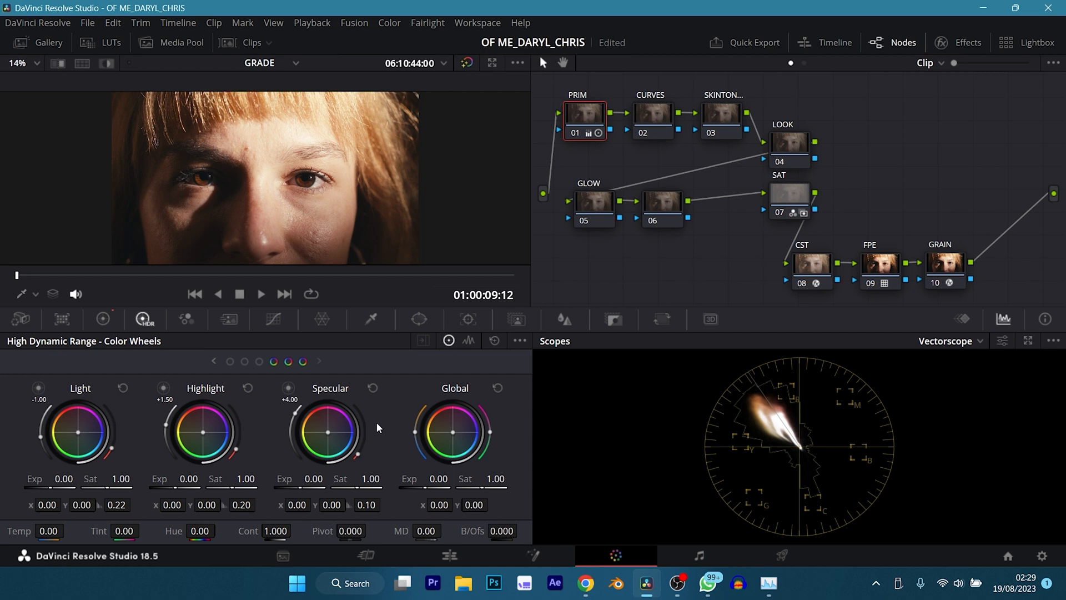
- Set the Shadow exposure of node 01 PRIM to 0.60 with the HDR color wheels
{"action": "left_click", "coordinate": [111, 318]}
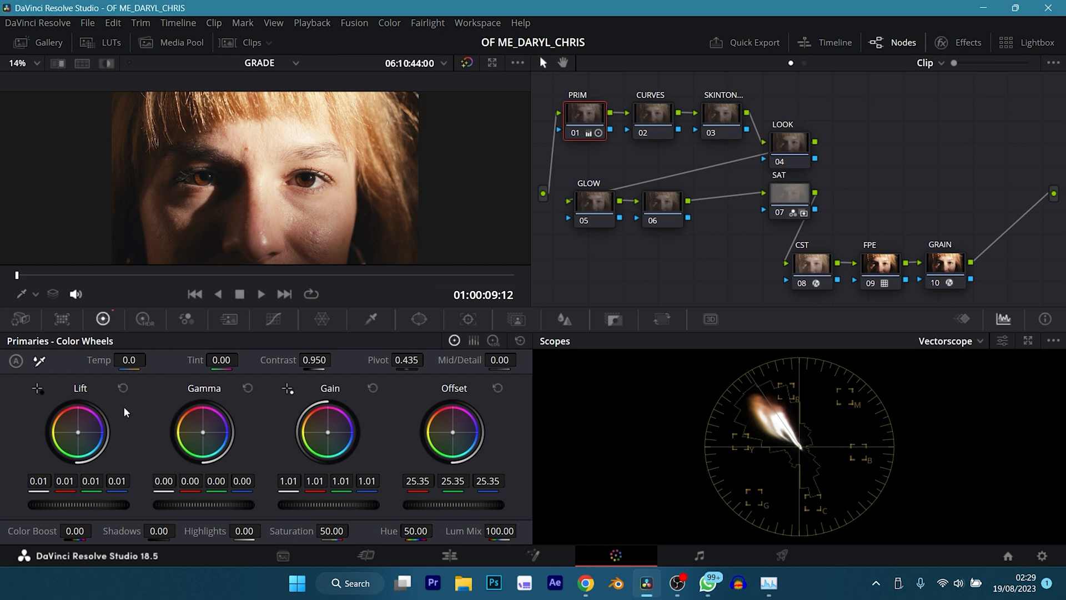
{"action": "left_click", "coordinate": [143, 320]}
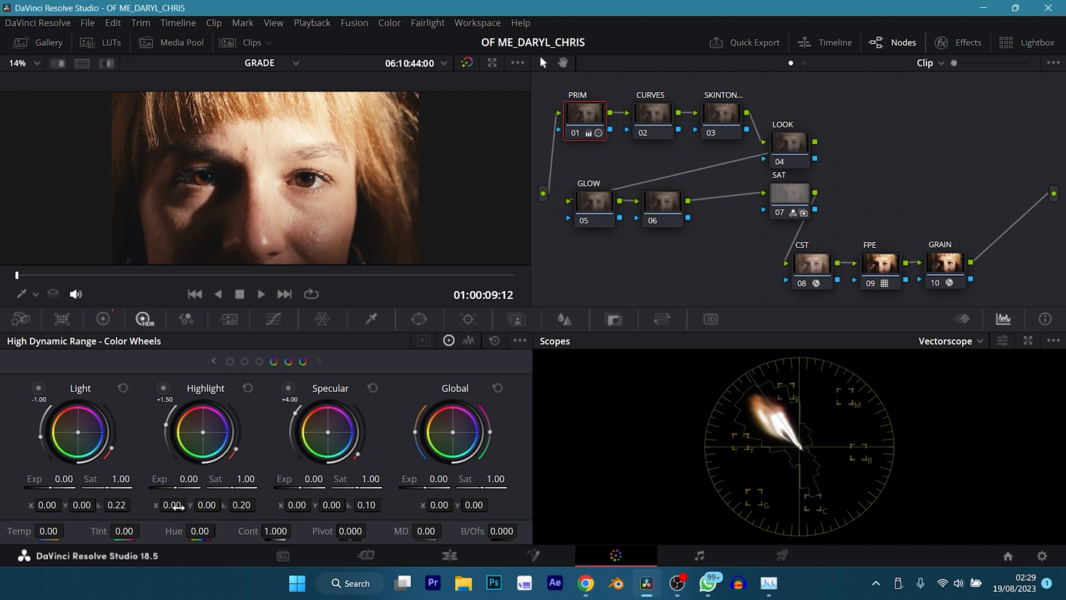
{"action": "left_click", "coordinate": [244, 362]}
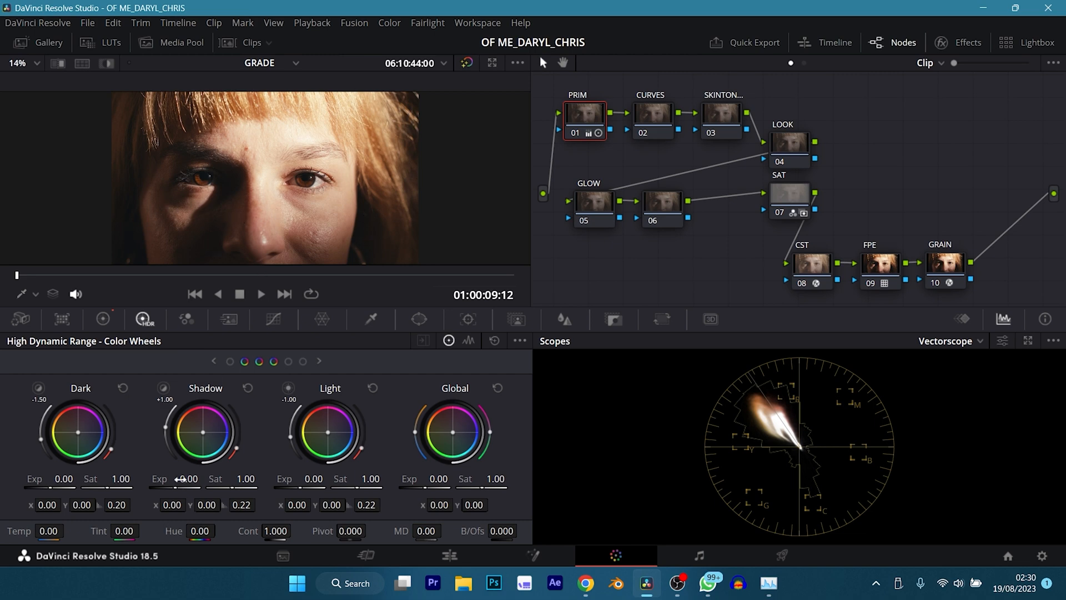
{"action": "left_click_drag", "start_coordinate": [188, 479], "coordinate": [342, 478]}
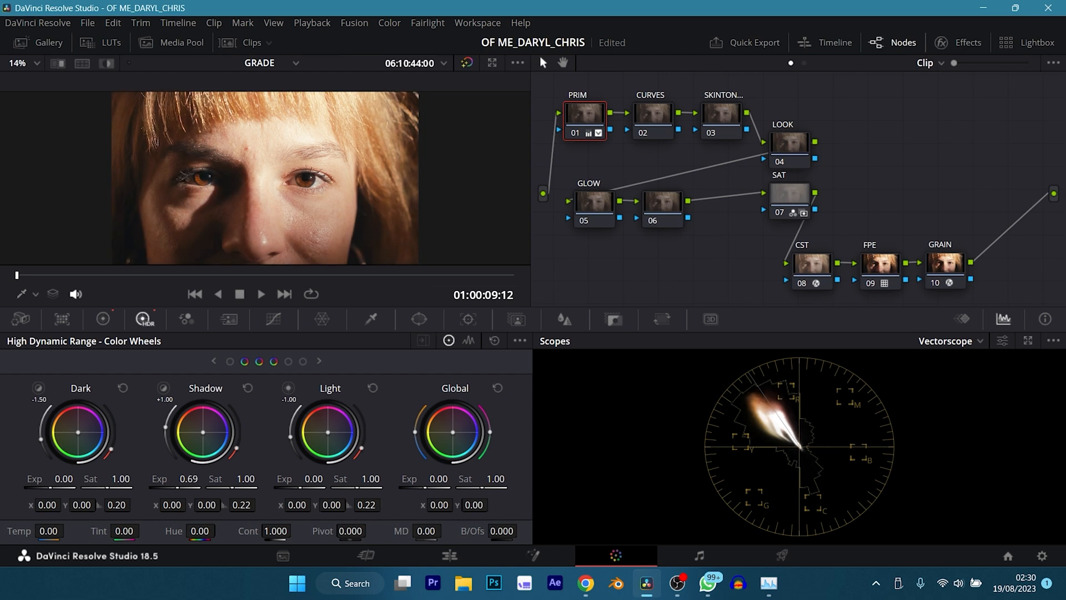
{"action": "double_click", "coordinate": [192, 480]}
{"action": "type", "text": ".6"}
{"action": "key", "text": "Return"}
- Compare the picture with the Shadow wheel reset, restore the adjustment and save the project
{"action": "left_click", "coordinate": [247, 388]}
{"action": "key", "text": "ctrl+z"}
{"action": "key", "text": "ctrl+s"}
- Set the HDR Global exposure to 0.05 and the Shadow zone's range limit to +0.56
{"action": "left_click", "coordinate": [441, 478]}
{"action": "key", "text": "Return"}
{"action": "left_click", "coordinate": [161, 387]}
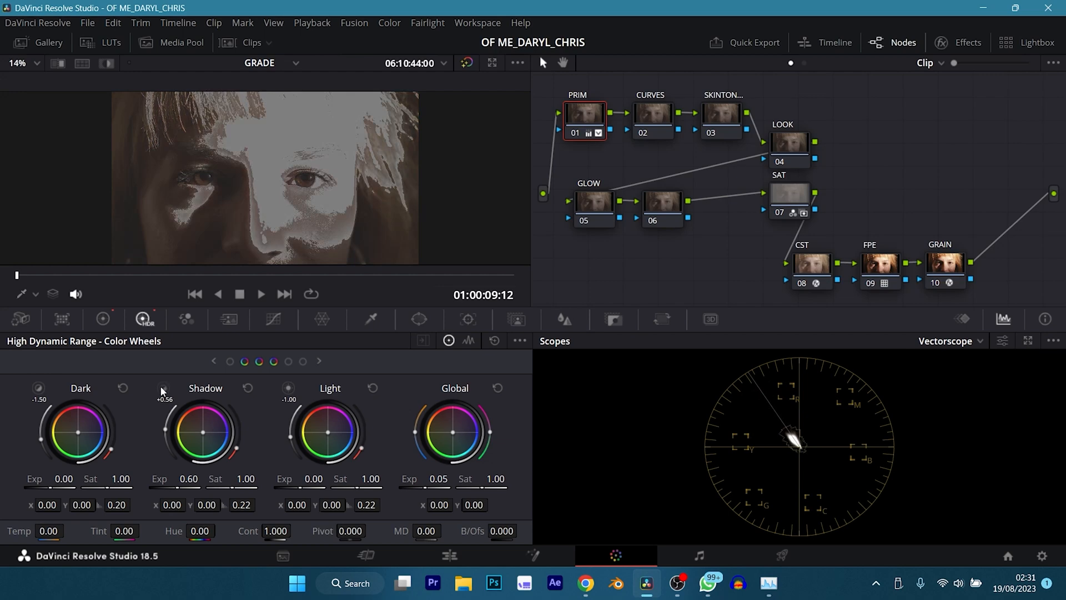
- Preview which parts of the image the HDR Light and Dark zones affect
{"action": "left_click", "coordinate": [288, 387]}
{"action": "left_click", "coordinate": [288, 388]}
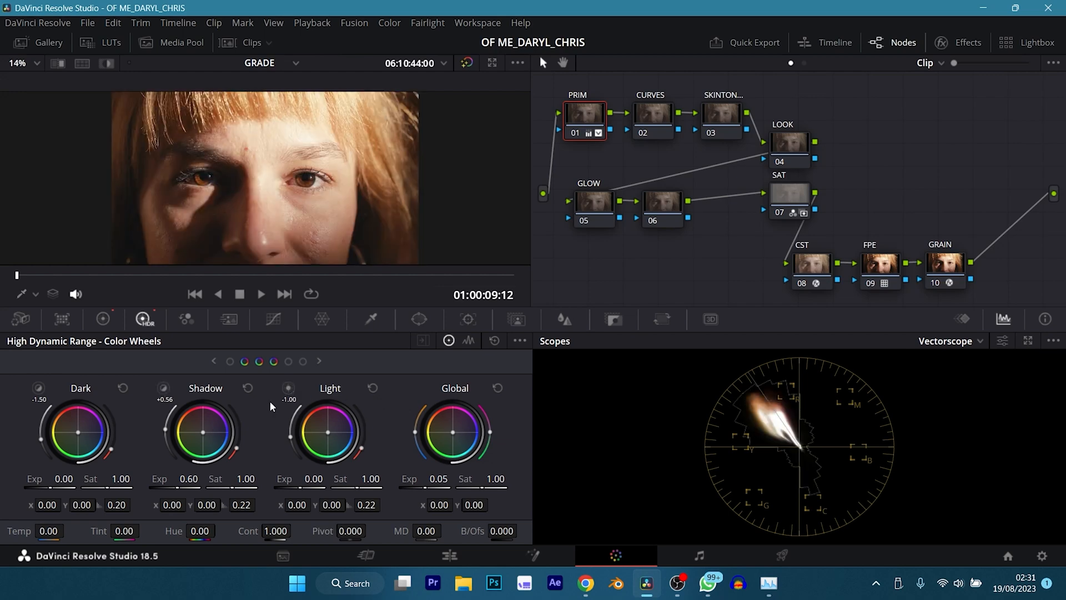
{"action": "left_click", "coordinate": [37, 386]}
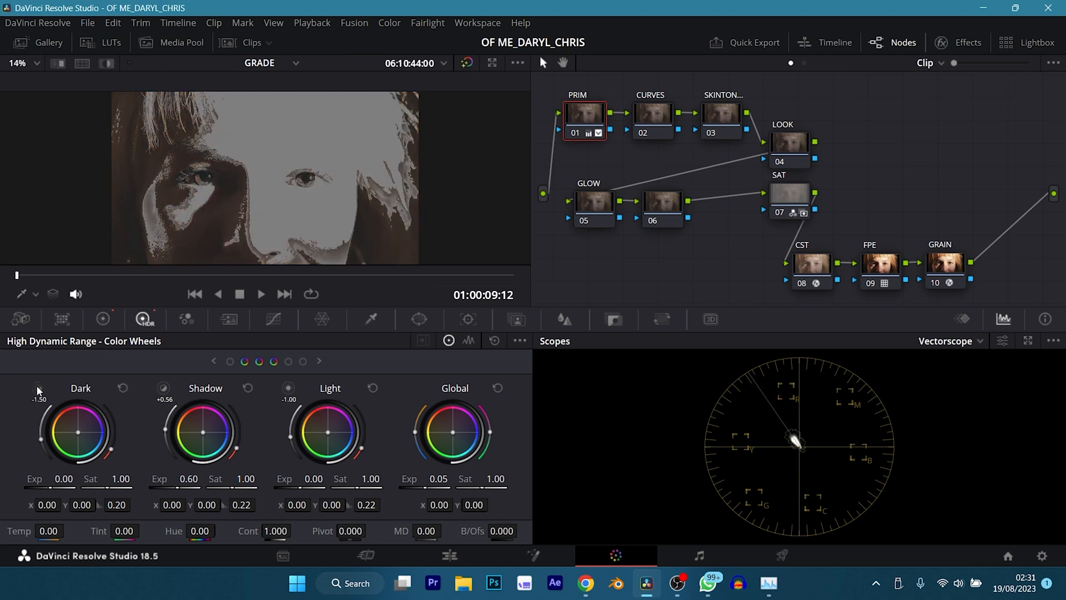
{"action": "left_click", "coordinate": [38, 387]}
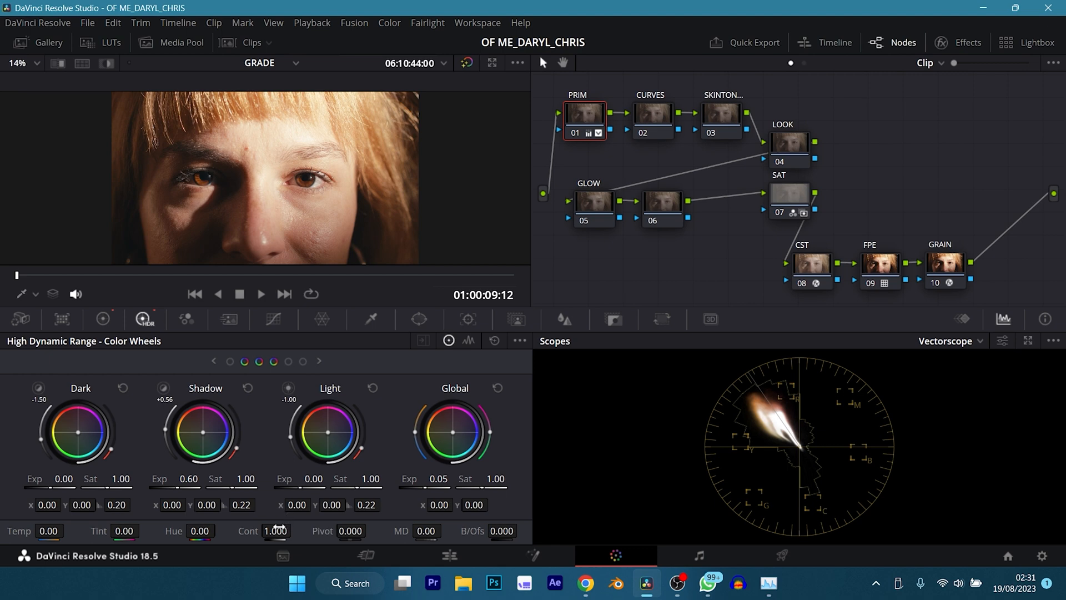
- Set the HDR contrast of node 01 PRIM to 0.854, comparing the picture with all HDR adjustments reset, and save the project
{"action": "left_click_drag", "start_coordinate": [275, 530], "coordinate": [244, 531]}
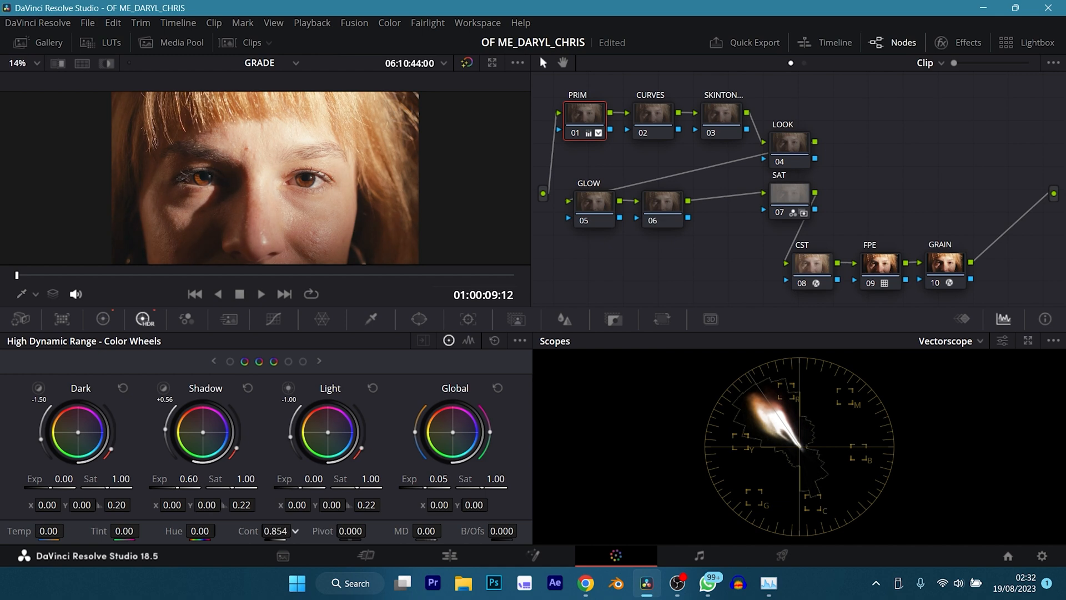
{"action": "key", "text": "ctrl+s"}
{"action": "left_click", "coordinate": [495, 341]}
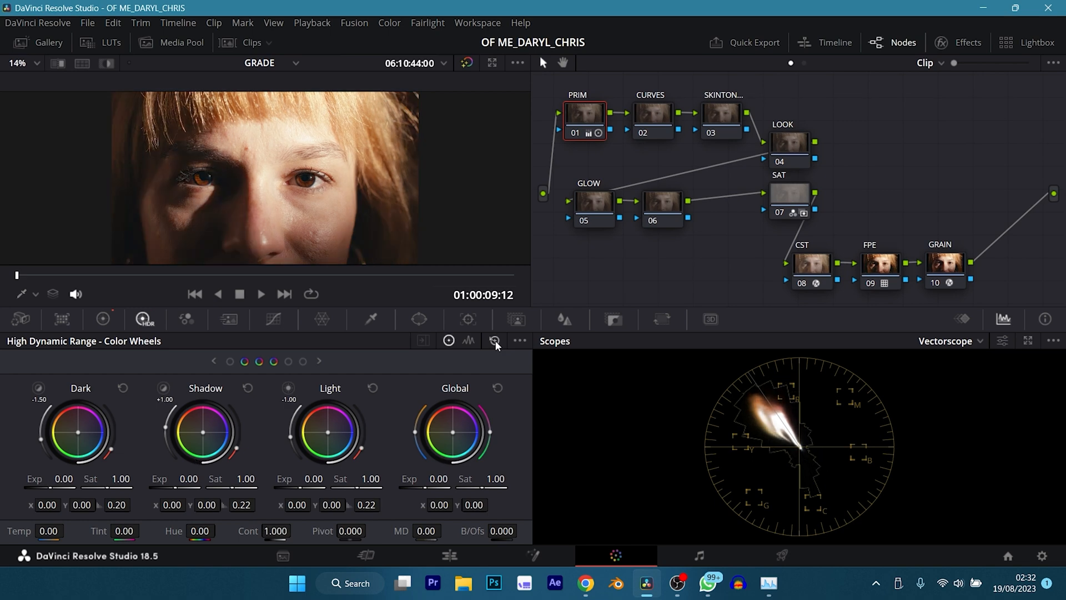
{"action": "key", "text": "ctrl+z"}
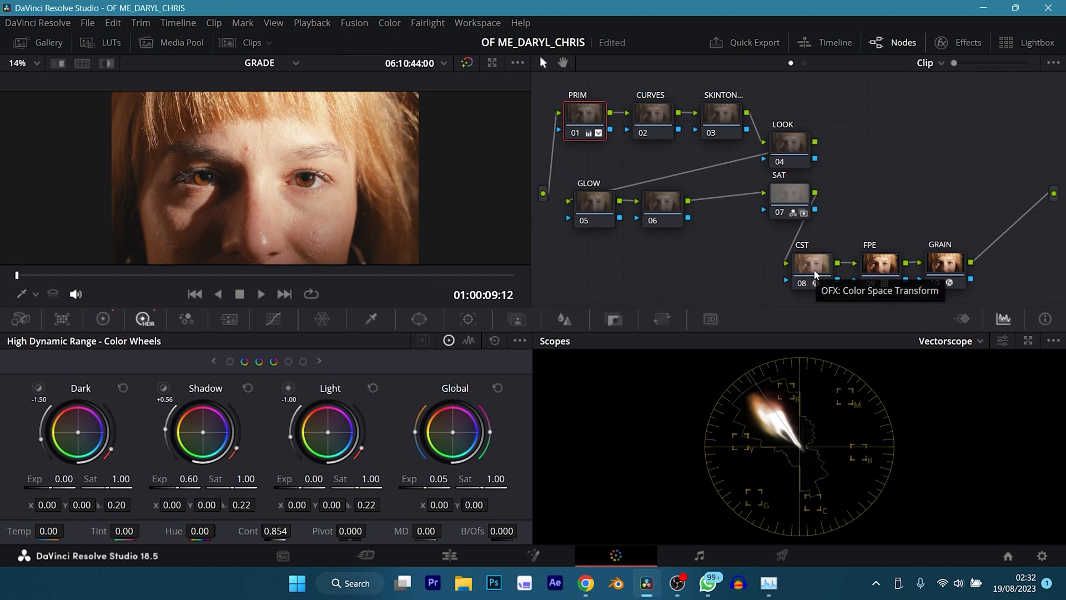
{"action": "key", "text": "ctrl+s"}
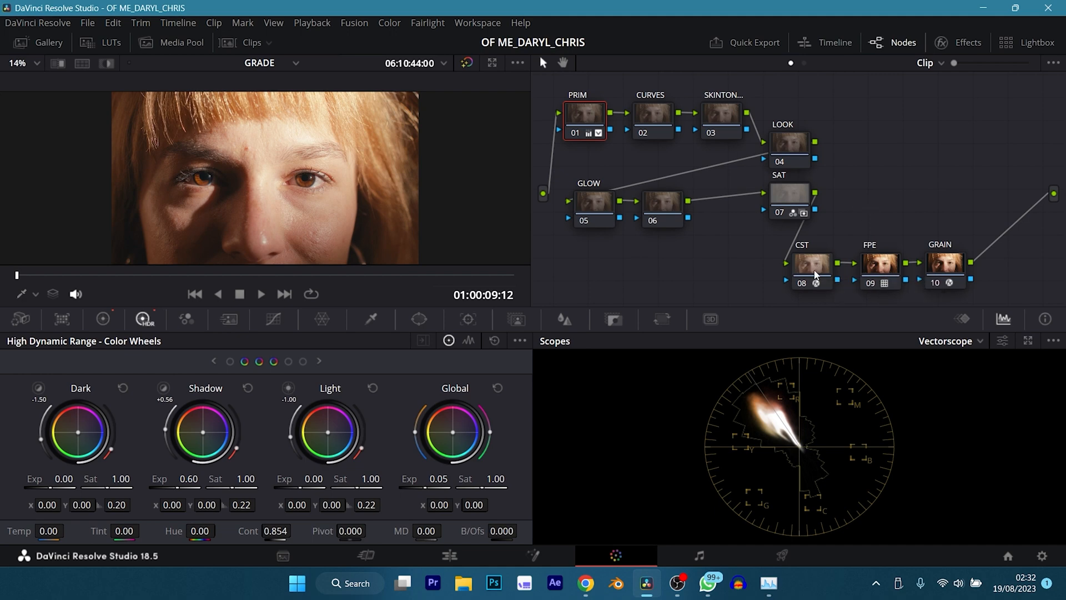
- Try rewiring the node tree so the CST and FPE nodes come before PRIM and the remaining nodes feed into GRAIN
{"action": "left_click_drag", "start_coordinate": [814, 267], "coordinate": [810, 264]}
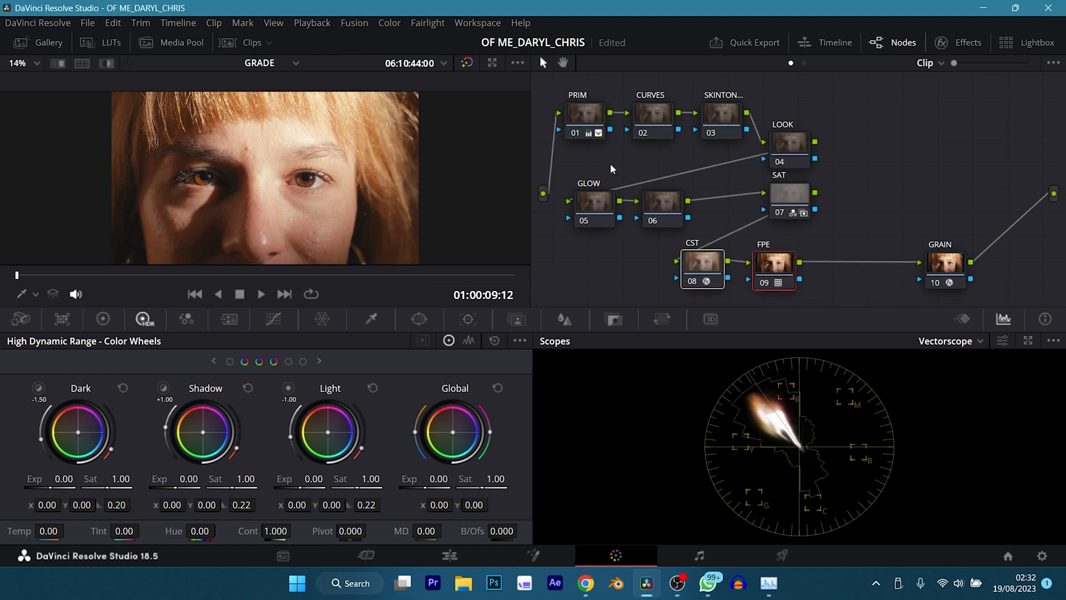
{"action": "left_click_drag", "start_coordinate": [557, 115], "coordinate": [677, 261]}
{"action": "left_click_drag", "start_coordinate": [600, 114], "coordinate": [591, 114]}
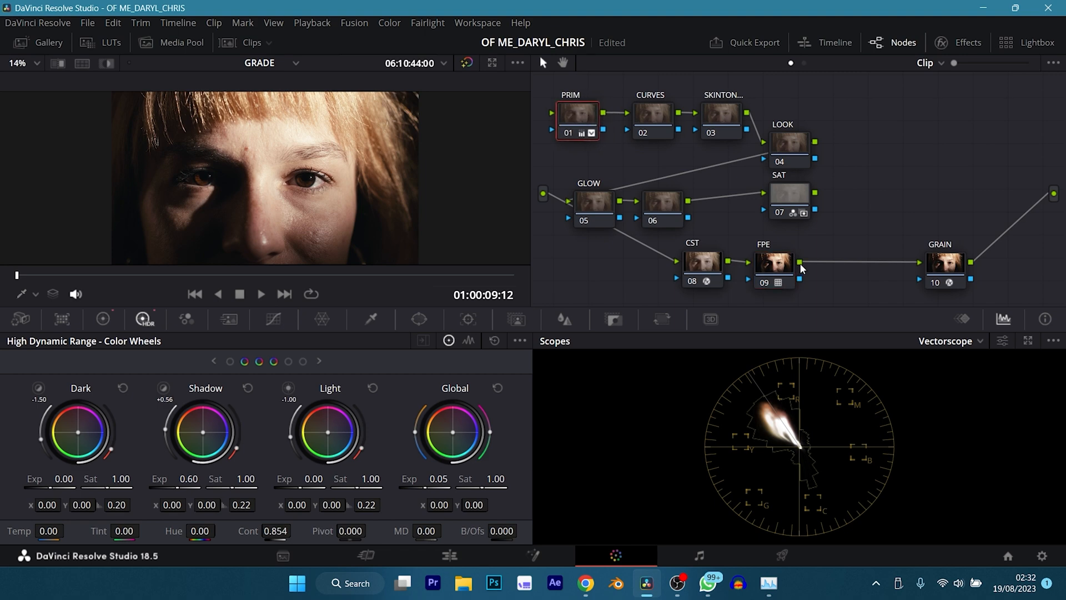
{"action": "left_click_drag", "start_coordinate": [801, 263], "coordinate": [554, 114]}
{"action": "left_click_drag", "start_coordinate": [713, 195], "coordinate": [920, 262]}
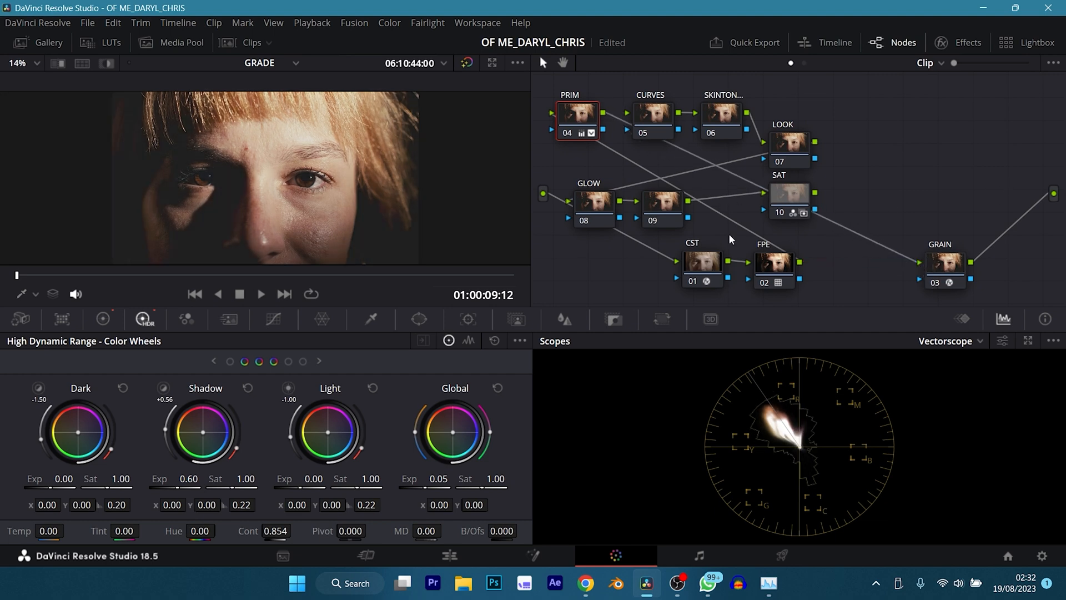
{"action": "left_click_drag", "start_coordinate": [822, 287], "coordinate": [556, 259]}
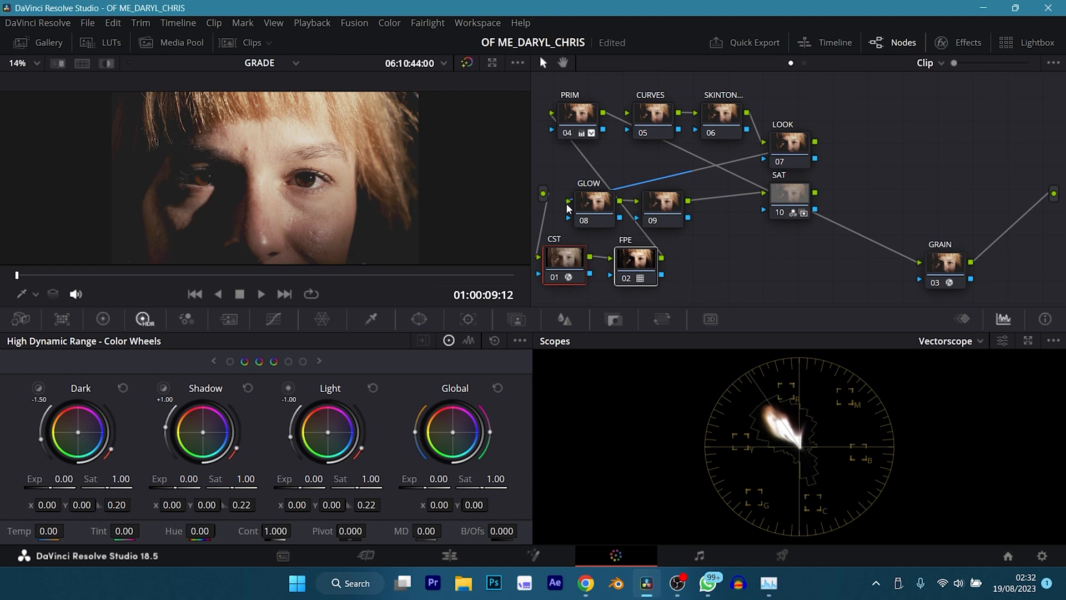
- Undo the rewiring and repositioning of the CST and FPE nodes to restore the original node order
{"action": "key", "text": "ctrl+z"}
{"action": "key", "text": "ctrl+z"}
{"action": "key", "text": "ctrl+z"}
{"action": "key", "text": "ctrl+z"}
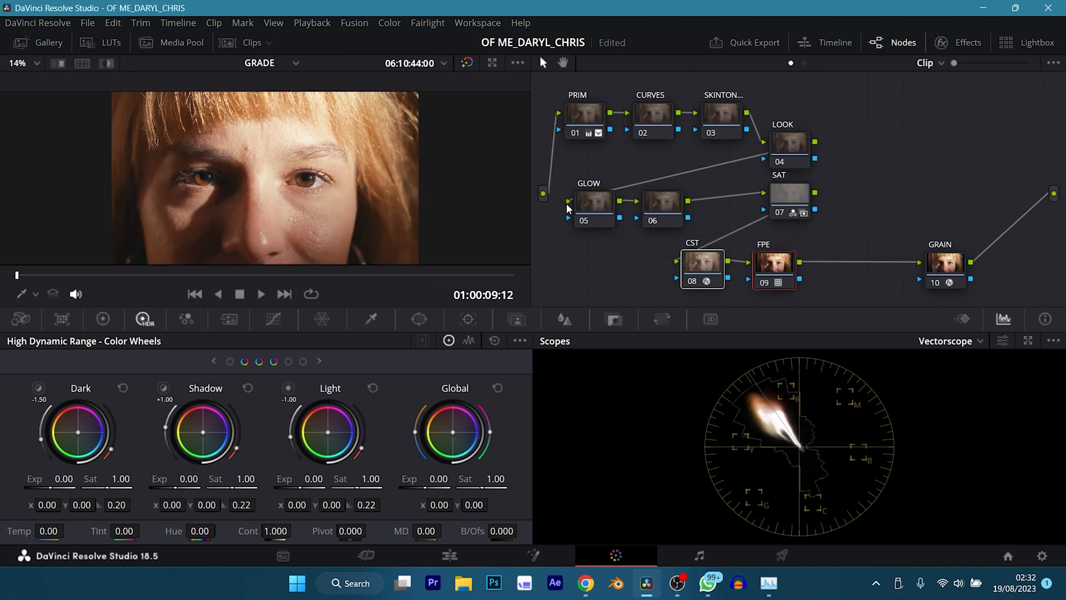
{"action": "key", "text": "ctrl+z"}
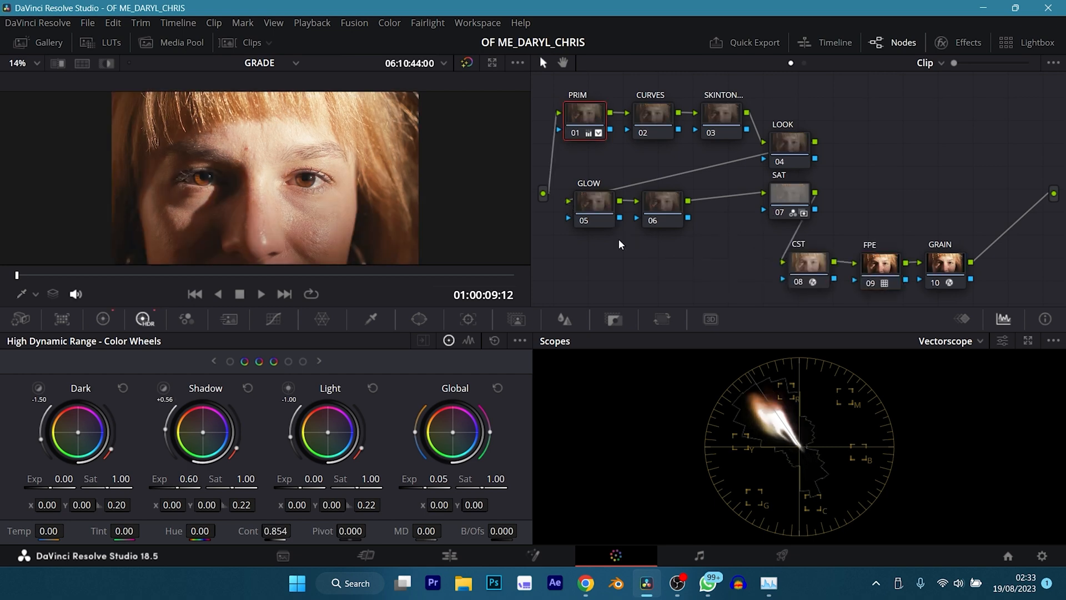
- Add default anchors to the custom curve of node 02 CURVES
{"action": "left_click", "coordinate": [637, 136]}
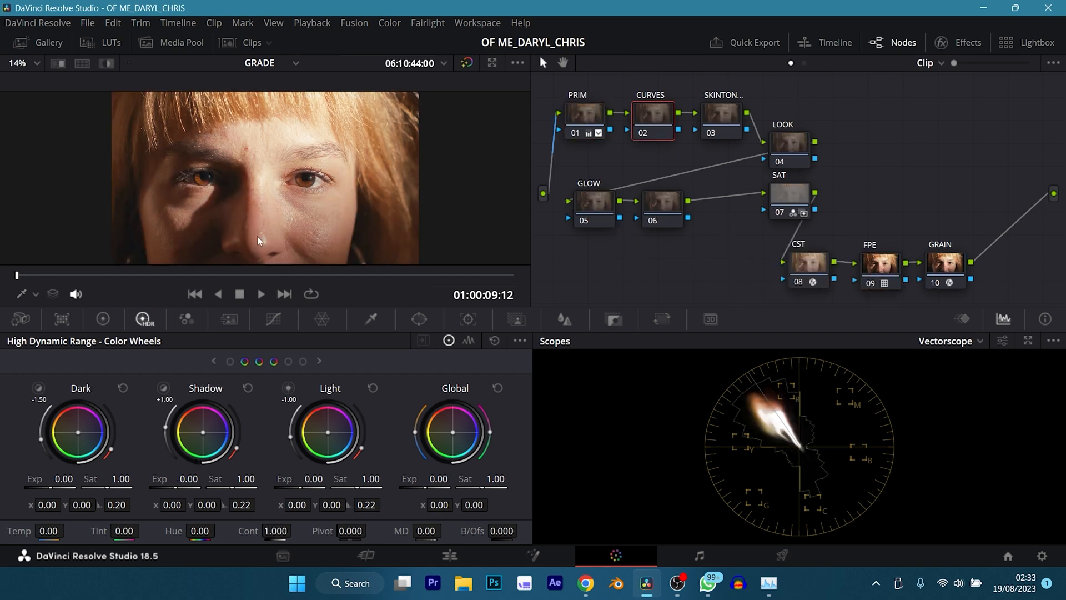
{"action": "left_click", "coordinate": [278, 317]}
{"action": "left_click", "coordinate": [520, 340]}
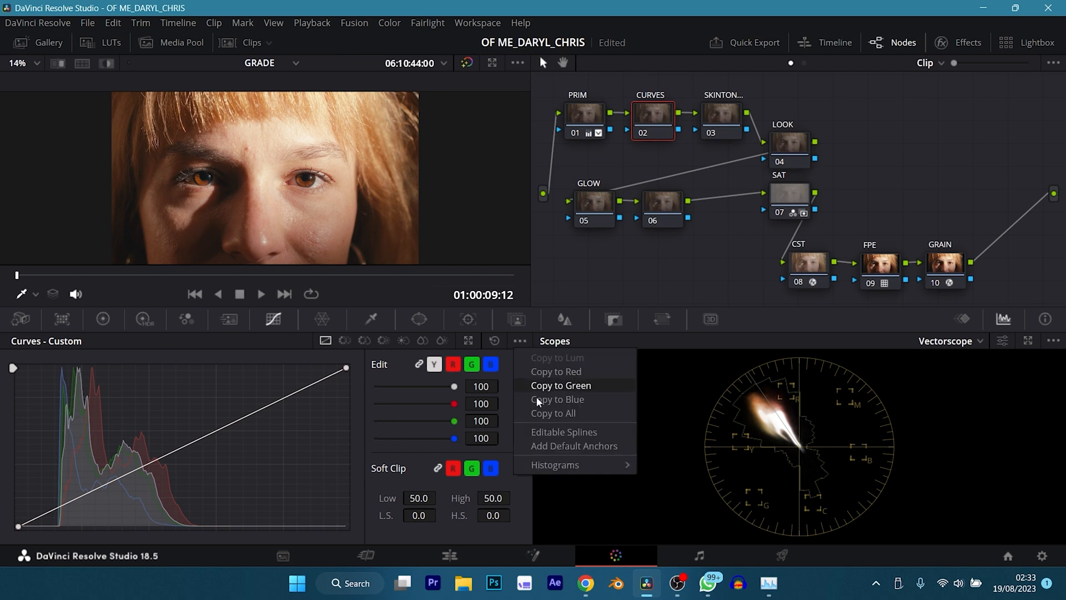
{"action": "left_click", "coordinate": [561, 446]}
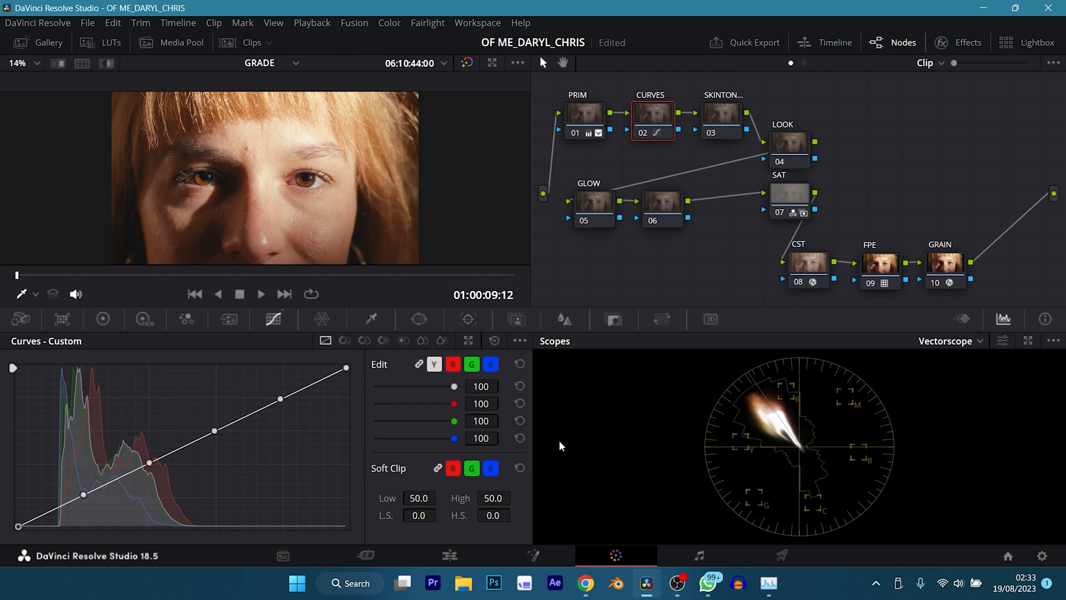
- Unlink the custom curve channels and slightly raise the black points of the luma and blue curves
{"action": "left_click", "coordinate": [418, 365]}
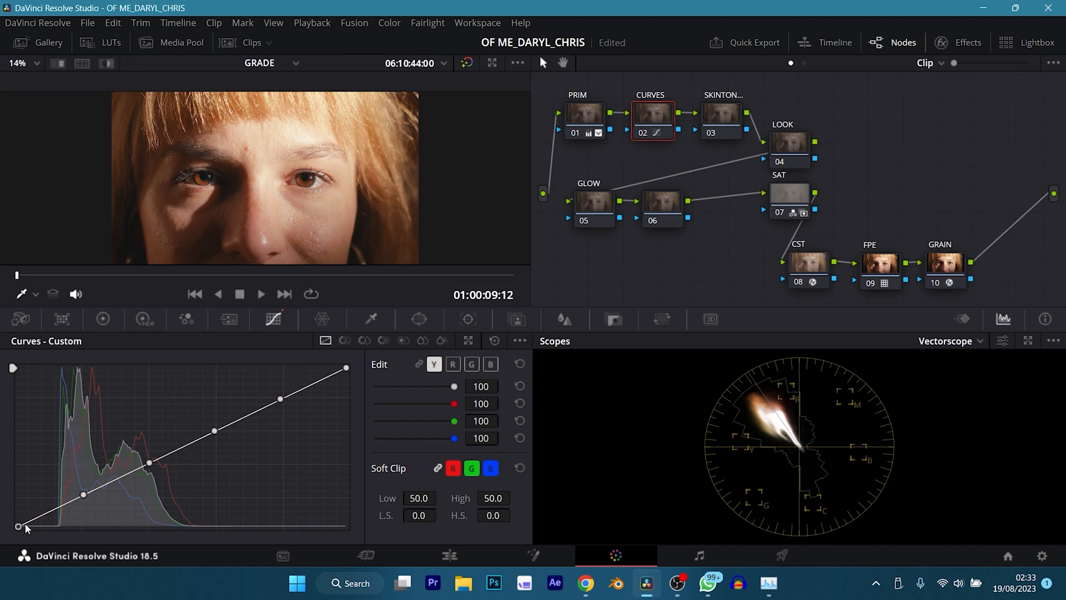
{"action": "left_click_drag", "start_coordinate": [18, 527], "coordinate": [10, 516]}
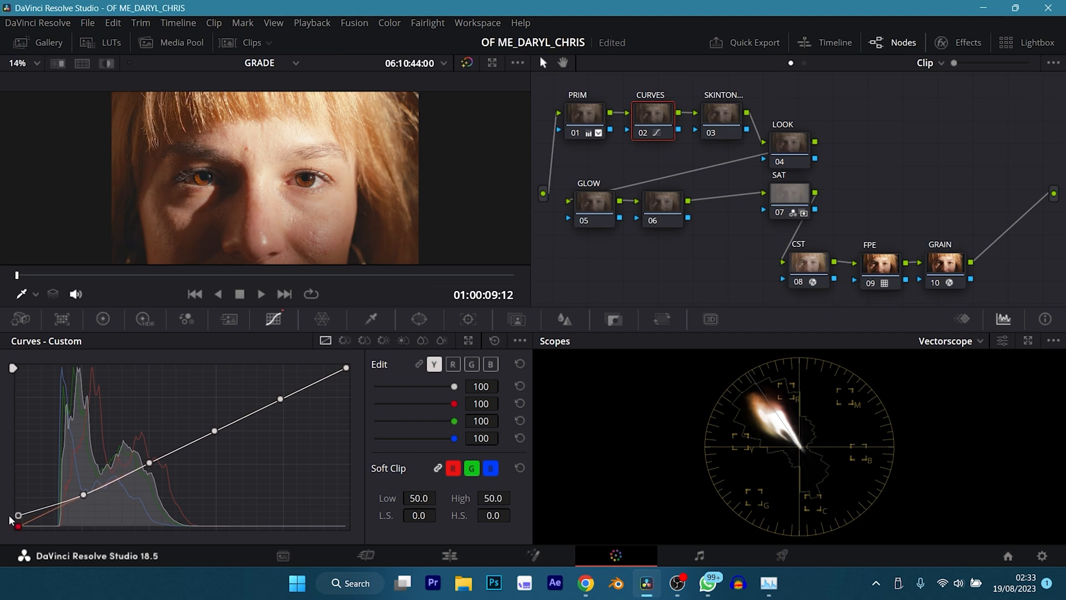
{"action": "left_click", "coordinate": [496, 364]}
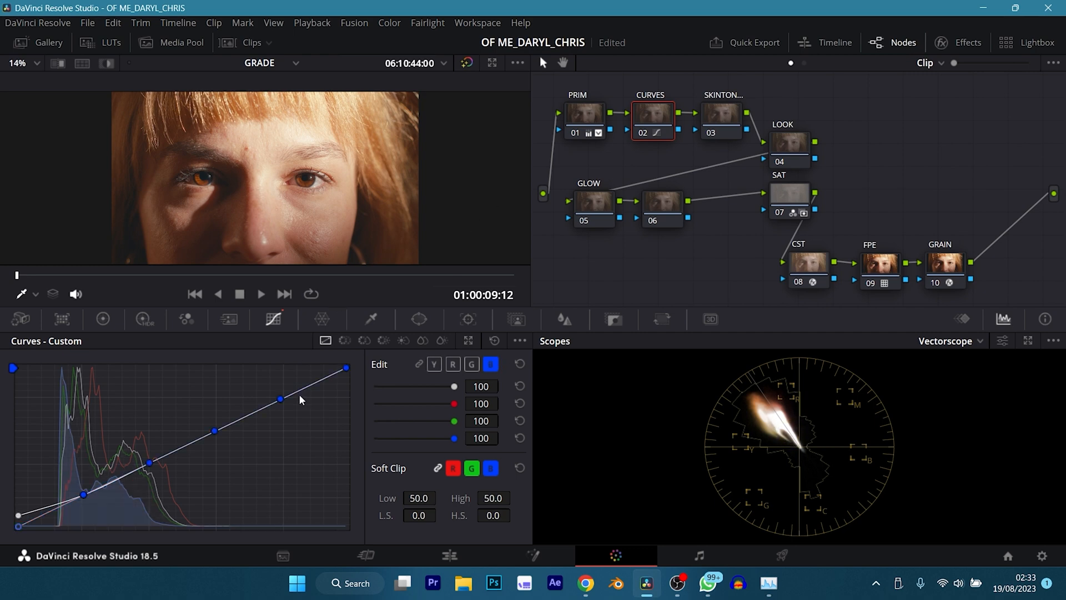
{"action": "left_click_drag", "start_coordinate": [19, 526], "coordinate": [14, 523]}
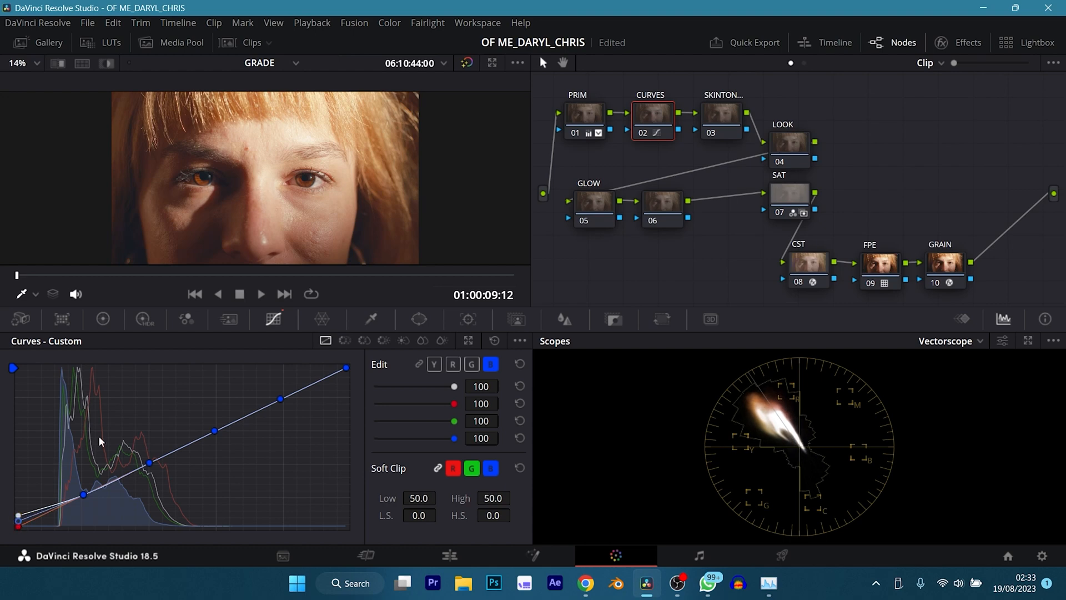
- Compare the picture with node 02 CURVES disabled and enabled, and save the project
{"action": "key", "text": "ctrl+d"}
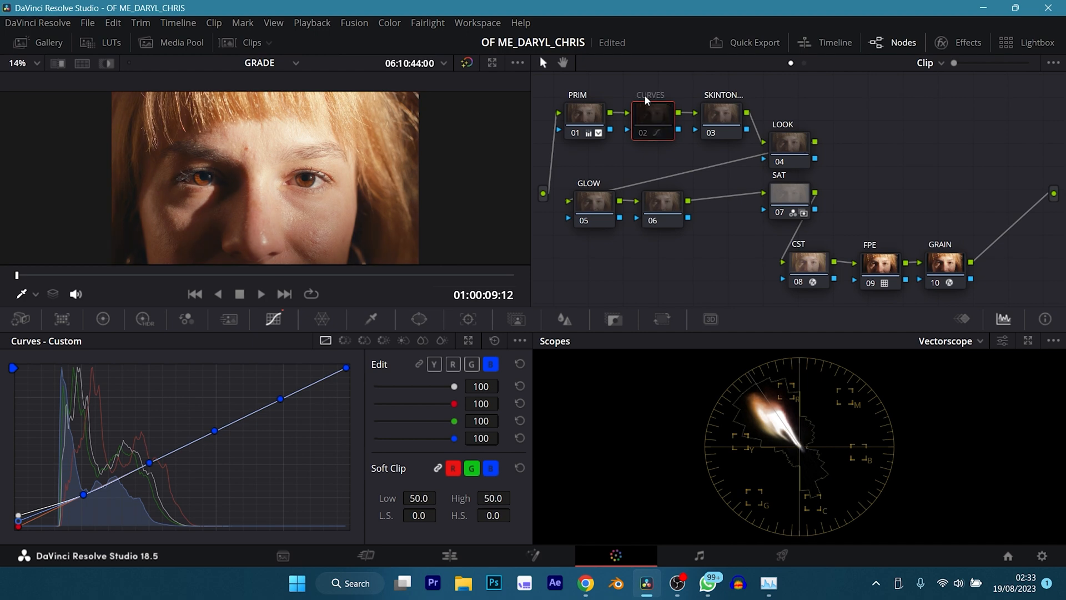
{"action": "key", "text": "ctrl+d"}
{"action": "key", "text": "ctrl+s"}
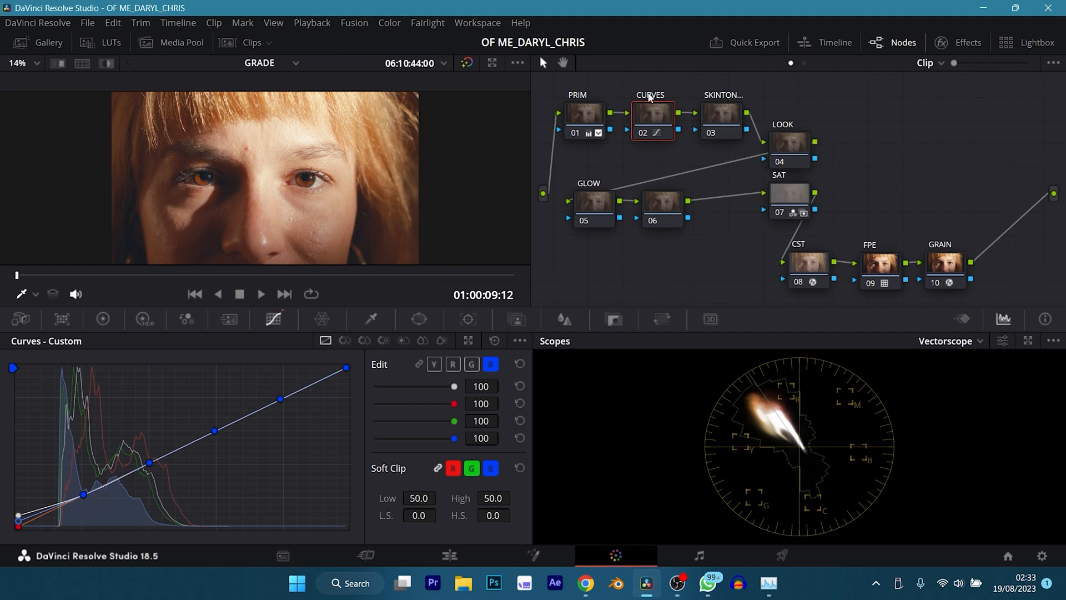
{"action": "left_click", "coordinate": [716, 112]}
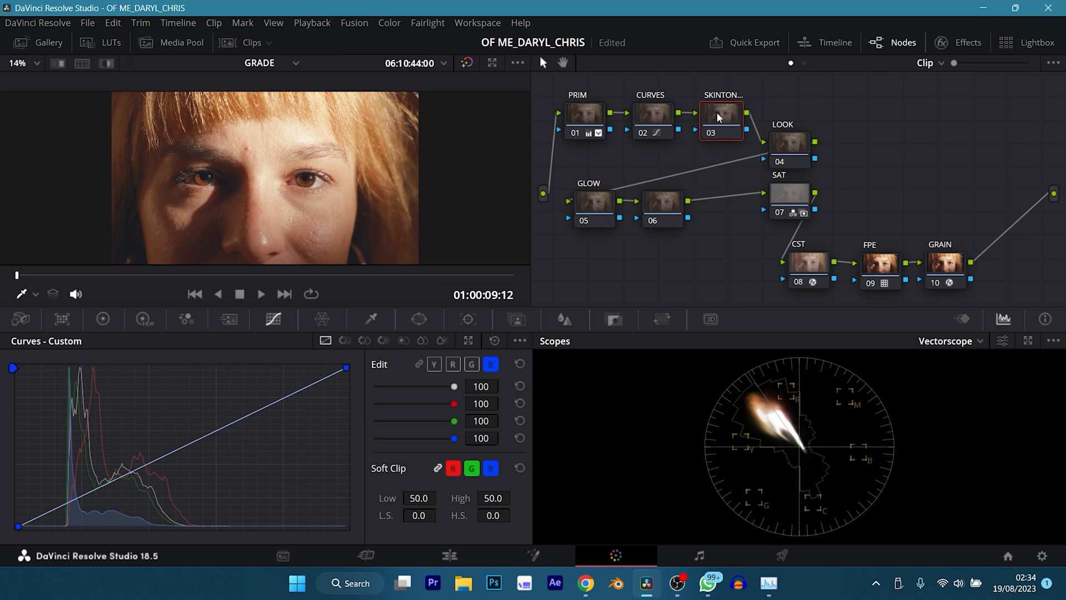
{"action": "left_click", "coordinate": [792, 143]}
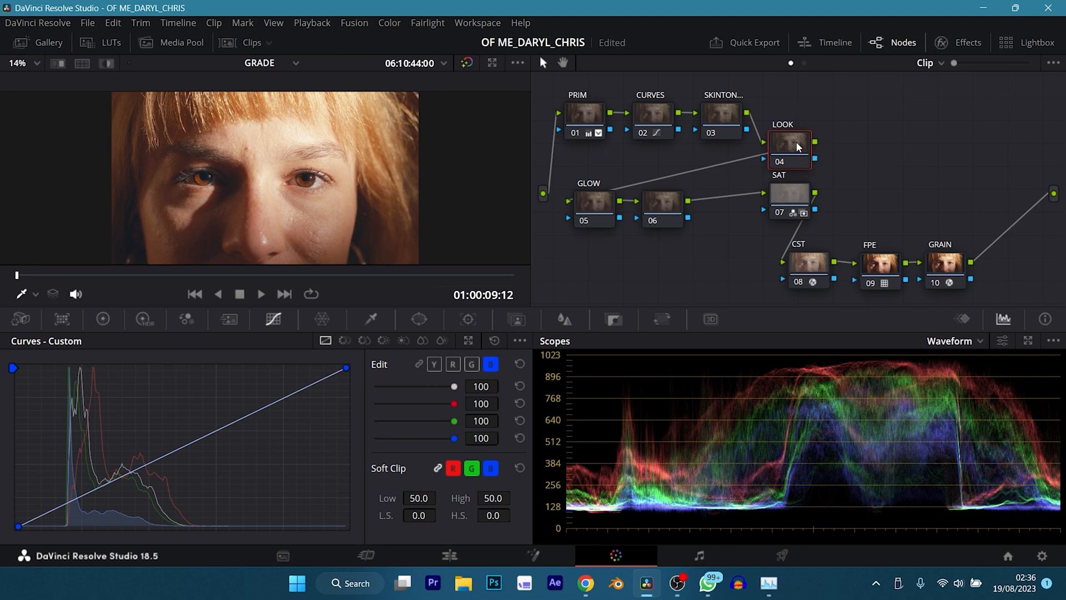
- Lower the Lift of node 01 PRIM to -0.01 with the primaries color wheels and save the project
{"action": "left_click", "coordinate": [586, 113]}
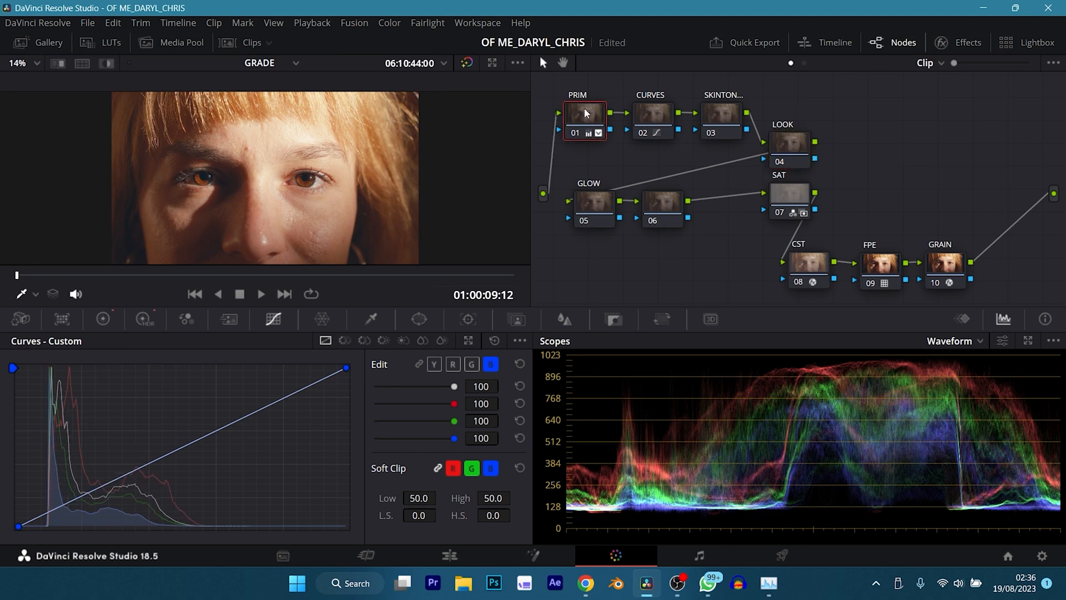
{"action": "left_click", "coordinate": [103, 319]}
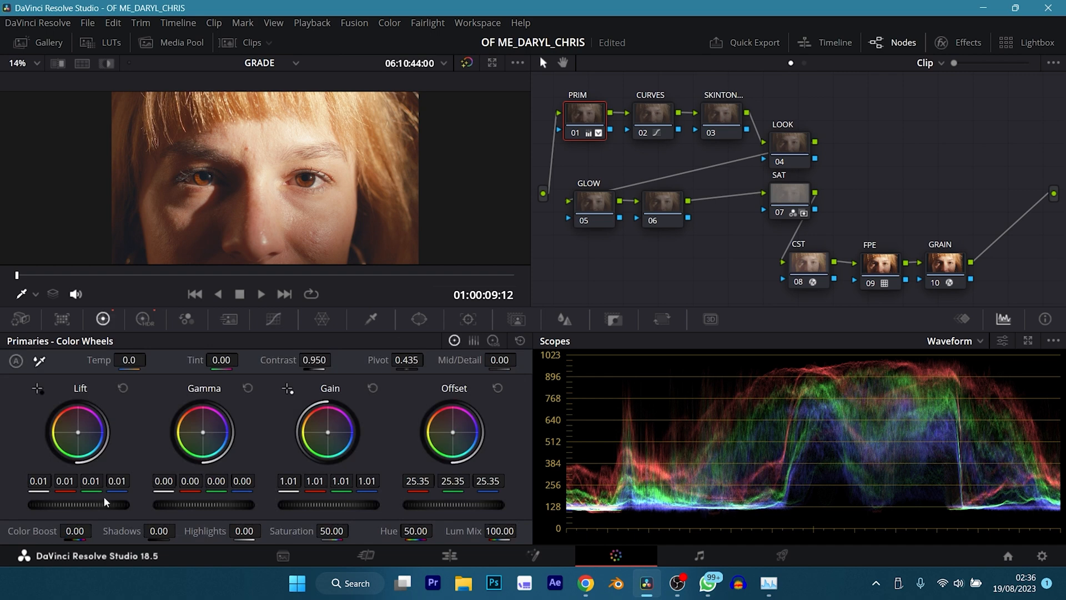
{"action": "left_click_drag", "start_coordinate": [107, 504], "coordinate": [78, 504]}
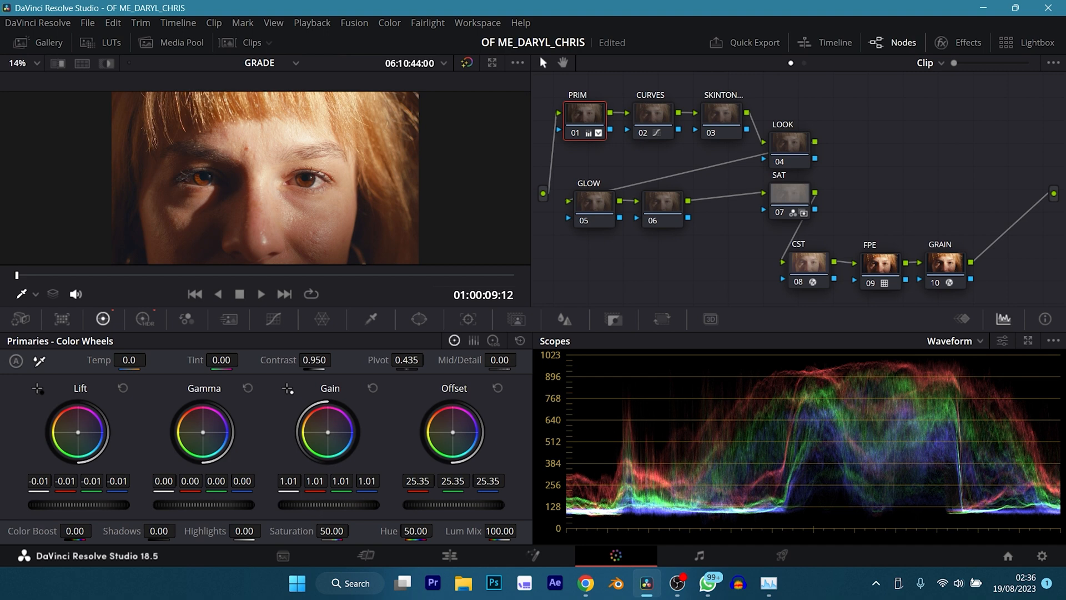
{"action": "mouse_move", "coordinate": [313, 504]}
{"action": "left_mouse_down"}
{"action": "mouse_move", "coordinate": [304, 504]}
{"action": "mouse_move", "coordinate": [313, 504]}
{"action": "left_mouse_up"}
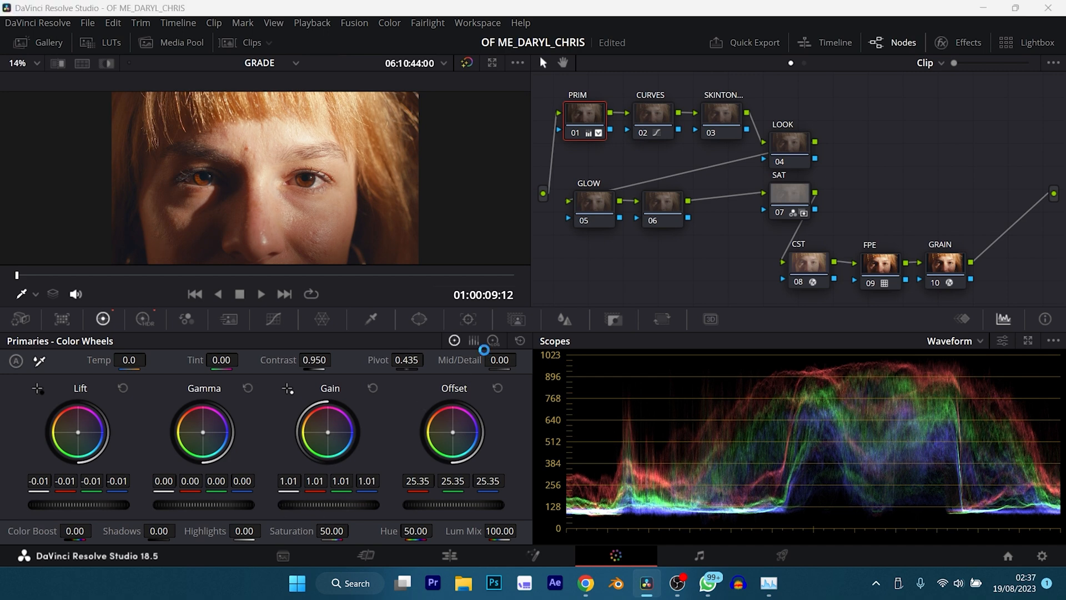
{"action": "key", "text": "ctrl+s"}
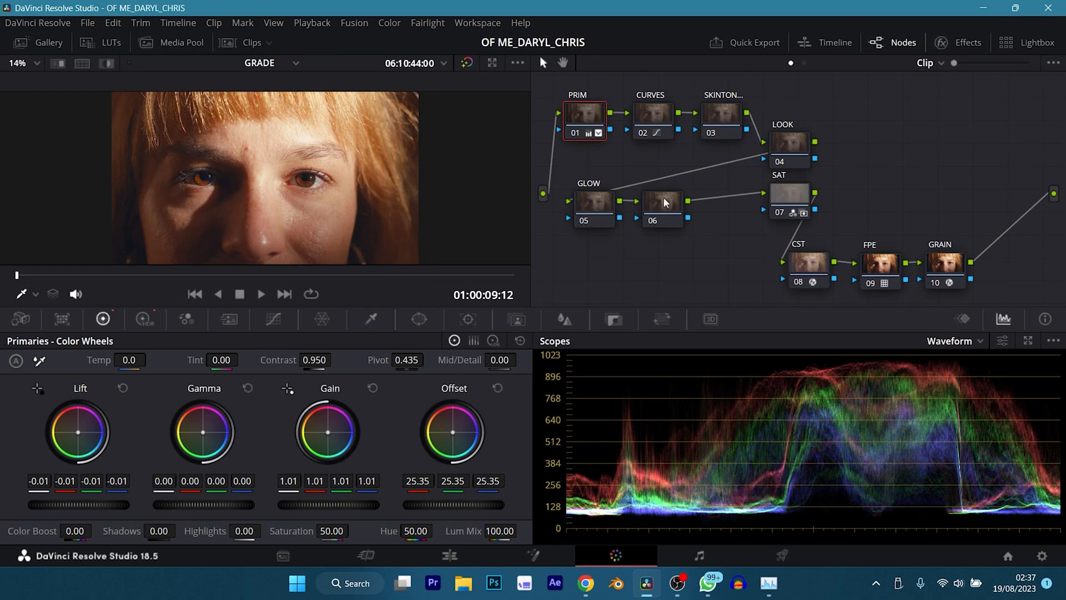
- Switch the scope to Vectorscope and set the red Offset of node 04 LOOK to 19.56
{"action": "left_click", "coordinate": [787, 138]}
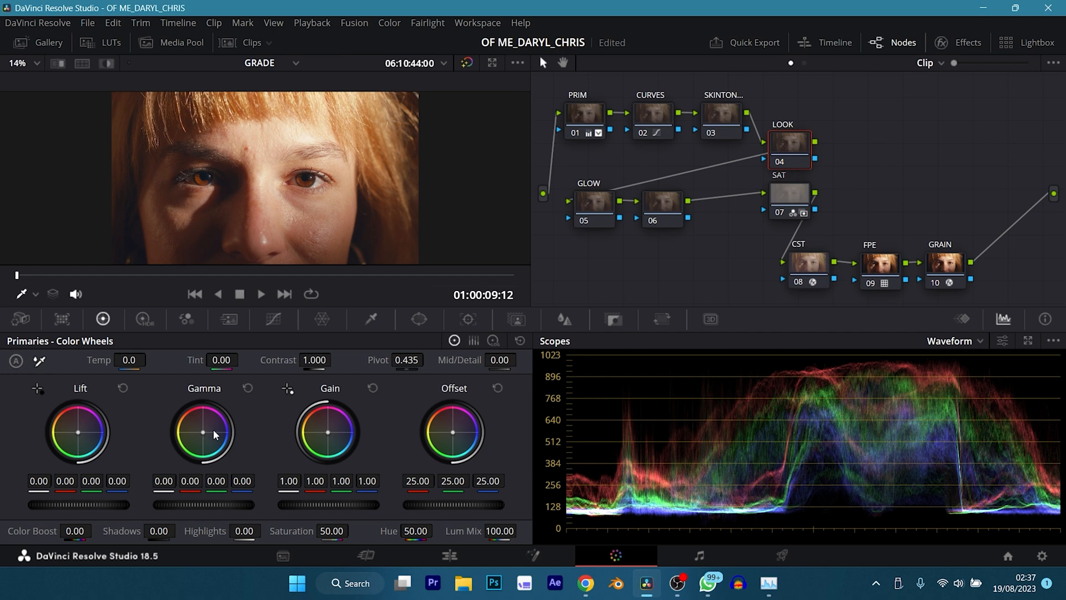
{"action": "left_click", "coordinate": [949, 340]}
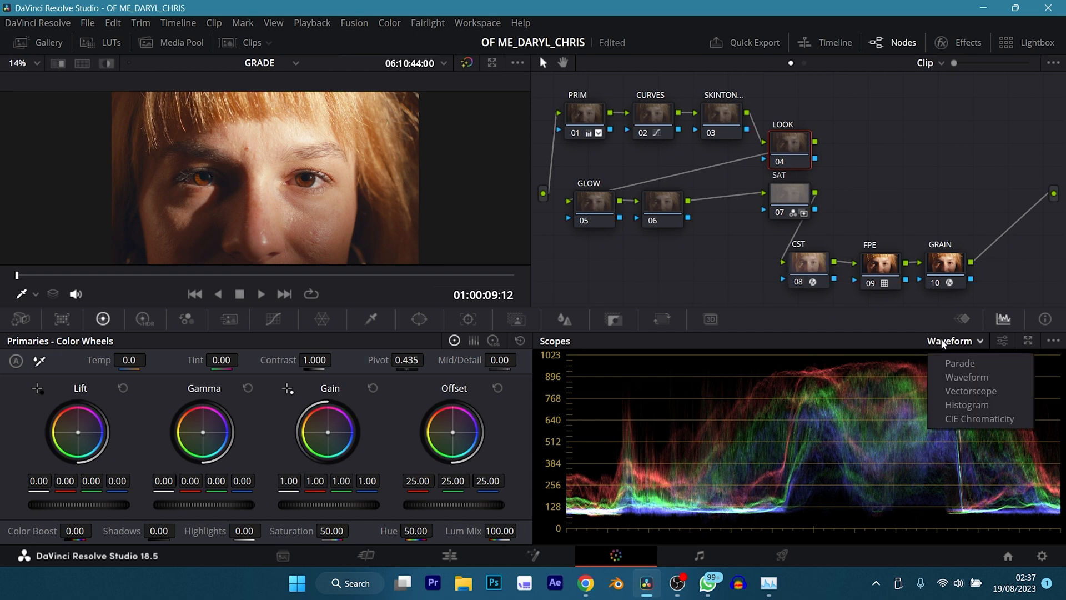
{"action": "left_click", "coordinate": [966, 391]}
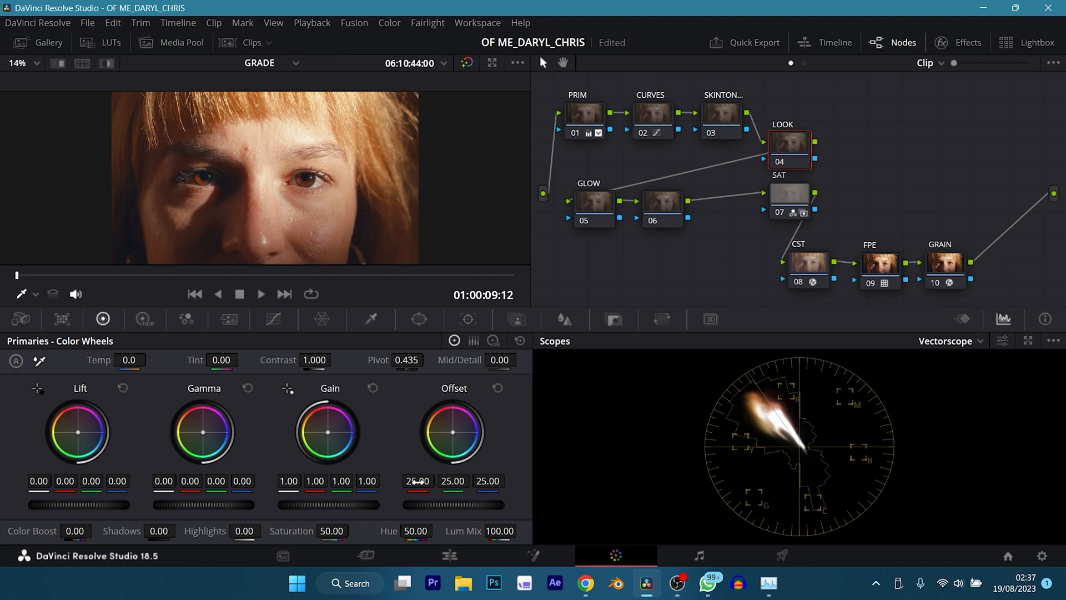
{"action": "left_click_drag", "start_coordinate": [417, 480], "coordinate": [394, 481]}
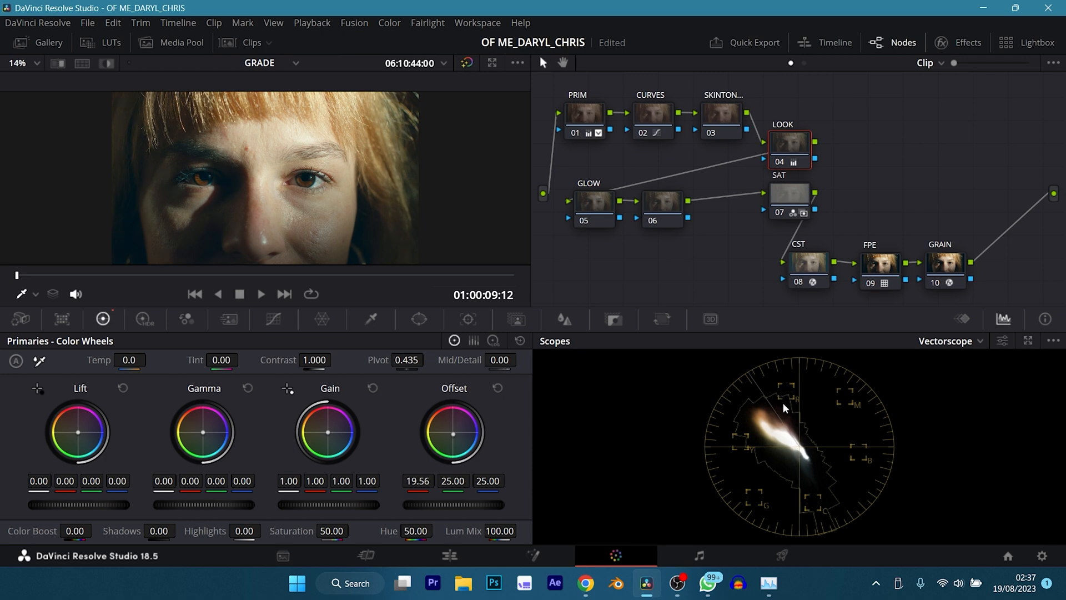
- Compare the picture before and after the red Offset change by undoing and redoing it
{"action": "key", "text": "ctrl+z"}
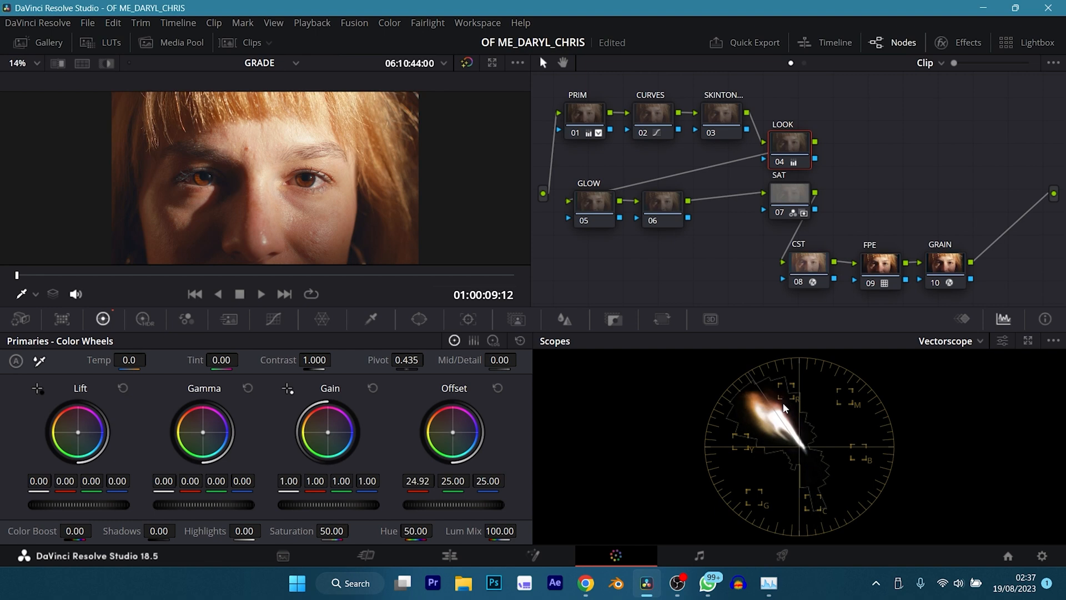
{"action": "key", "text": "ctrl+shift+z"}
{"action": "key", "text": "ctrl+z"}
{"action": "key", "text": "ctrl+shift+z"}
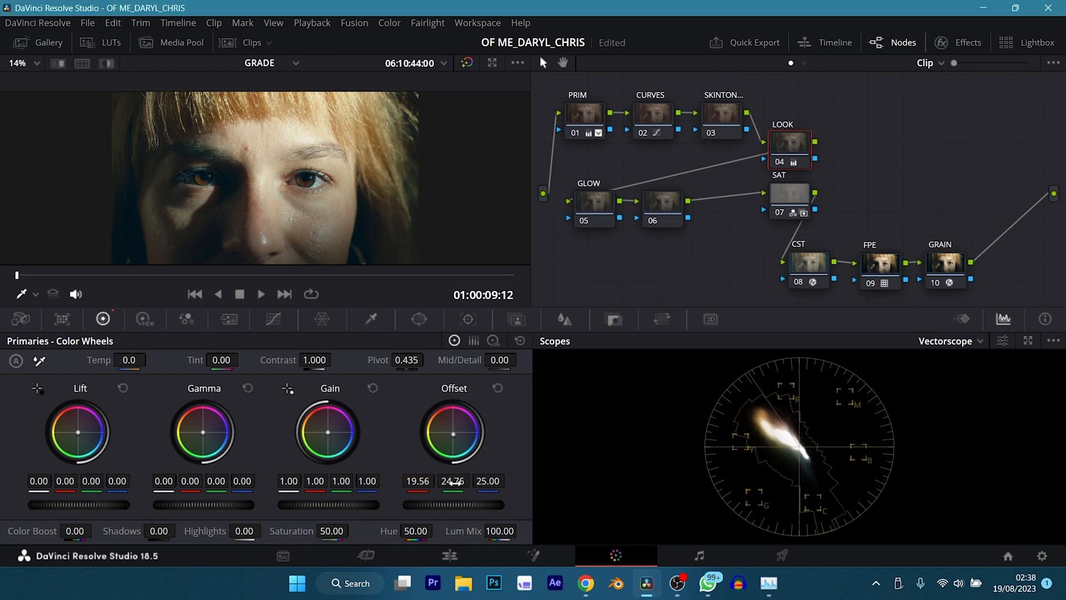
- Set the LOOK node's green Offset to 24.76 and blue Offset to 23.40, and save the project
{"action": "mouse_move", "coordinate": [455, 481]}
{"action": "left_mouse_down"}
{"action": "mouse_move", "coordinate": [422, 480]}
{"action": "mouse_move", "coordinate": [454, 481]}
{"action": "left_mouse_up"}
{"action": "mouse_move", "coordinate": [498, 476]}
{"action": "left_mouse_down"}
{"action": "mouse_move", "coordinate": [477, 476]}
{"action": "mouse_move", "coordinate": [488, 478]}
{"action": "left_mouse_up"}
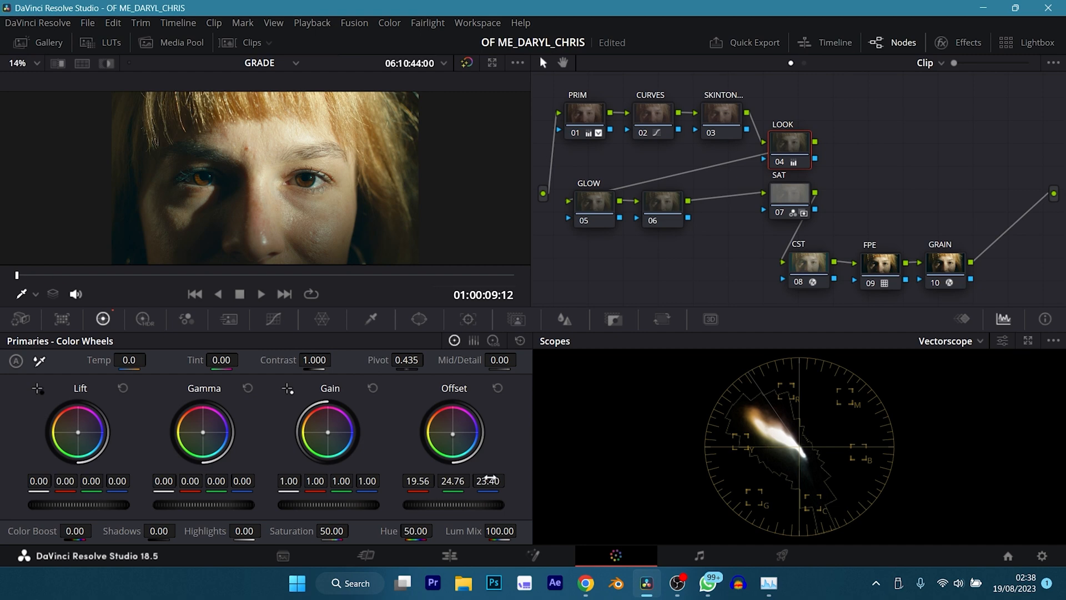
{"action": "key", "text": "ctrl+s"}
- Compare the picture with node 04 LOOK disabled and enabled, leaving it enabled
{"action": "key", "text": "ctrl+d"}
{"action": "key", "text": "ctrl+d"}
{"action": "key", "text": "ctrl+d"}
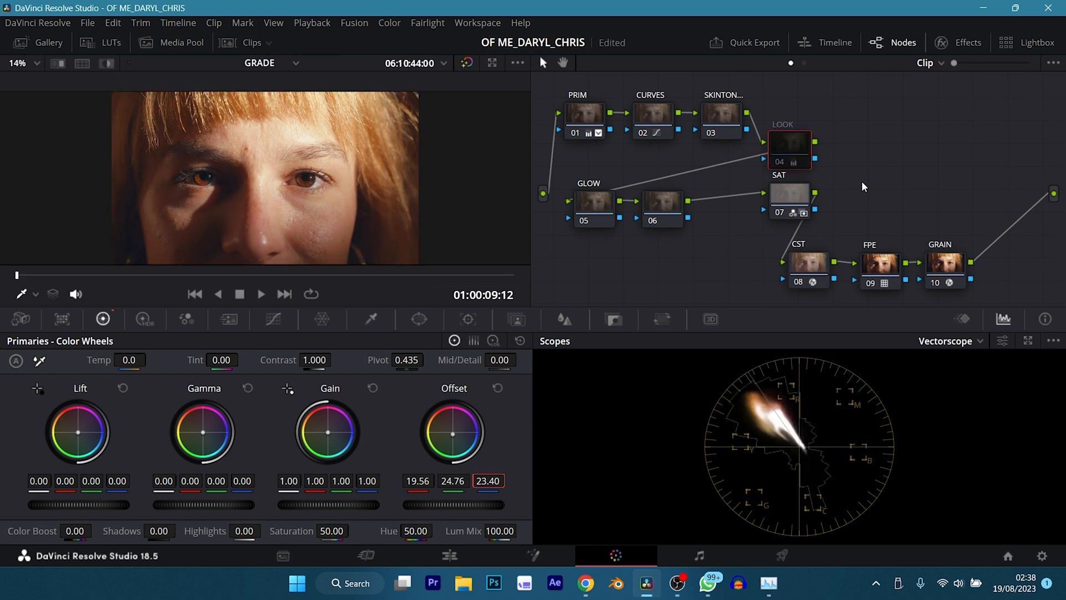
{"action": "key", "text": "ctrl+d"}
{"action": "key", "text": "ctrl+d"}
{"action": "key", "text": "ctrl+d"}
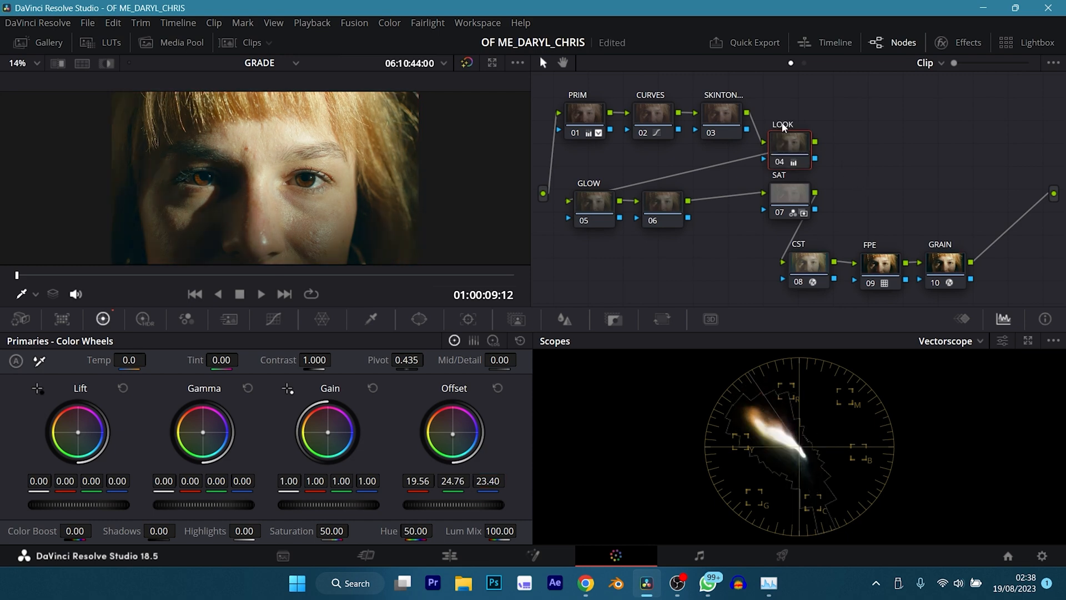
- Save the project and toggle node 04 LOOK off and on once more to judge its tint
{"action": "key", "text": "ctrl+s"}
{"action": "key", "text": "ctrl+d"}
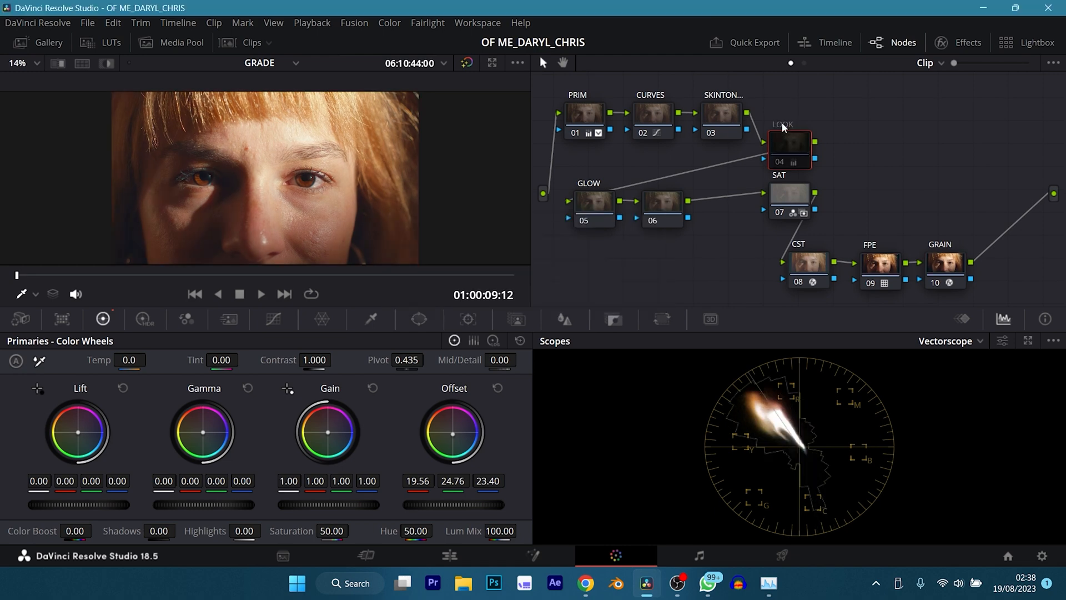
{"action": "key", "text": "ctrl+d"}
{"action": "key", "text": "ctrl+d"}
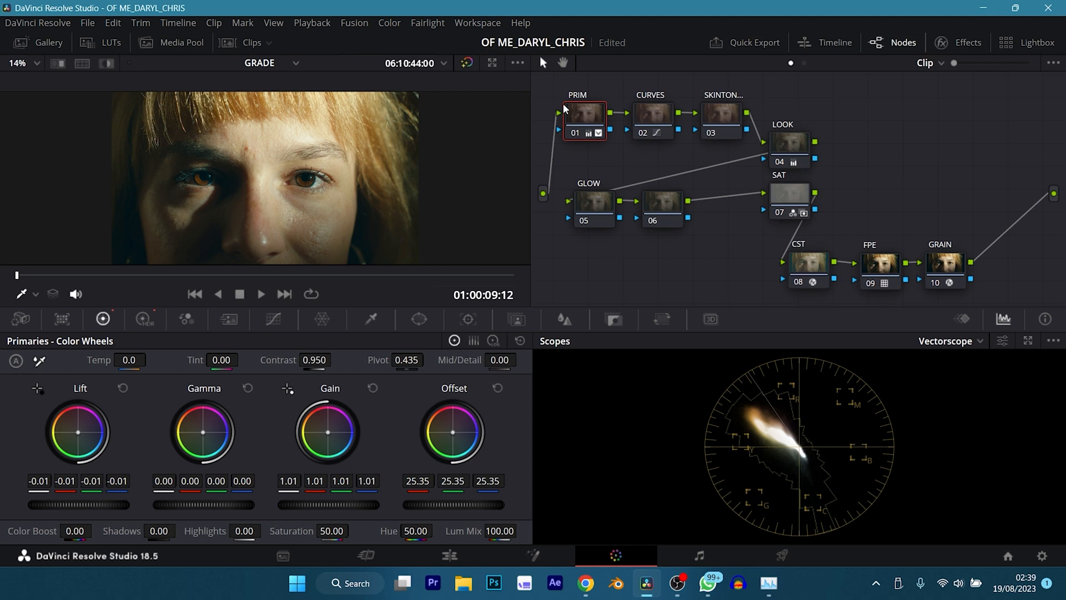
- Set the Offset of node 01 PRIM to red 25.75, green 25.00 and blue 25.00
{"action": "mouse_move", "coordinate": [588, 114]}
{"action": "left_click_drag", "start_coordinate": [415, 481], "coordinate": [425, 481]}
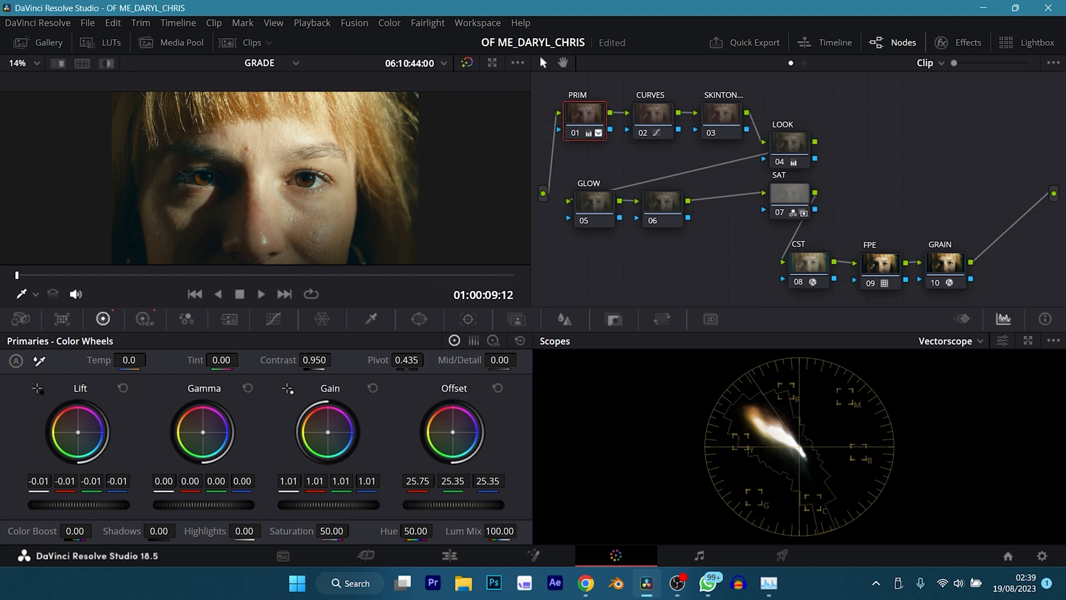
{"action": "left_click_drag", "start_coordinate": [452, 482], "coordinate": [448, 482]}
{"action": "double_click", "coordinate": [457, 485]}
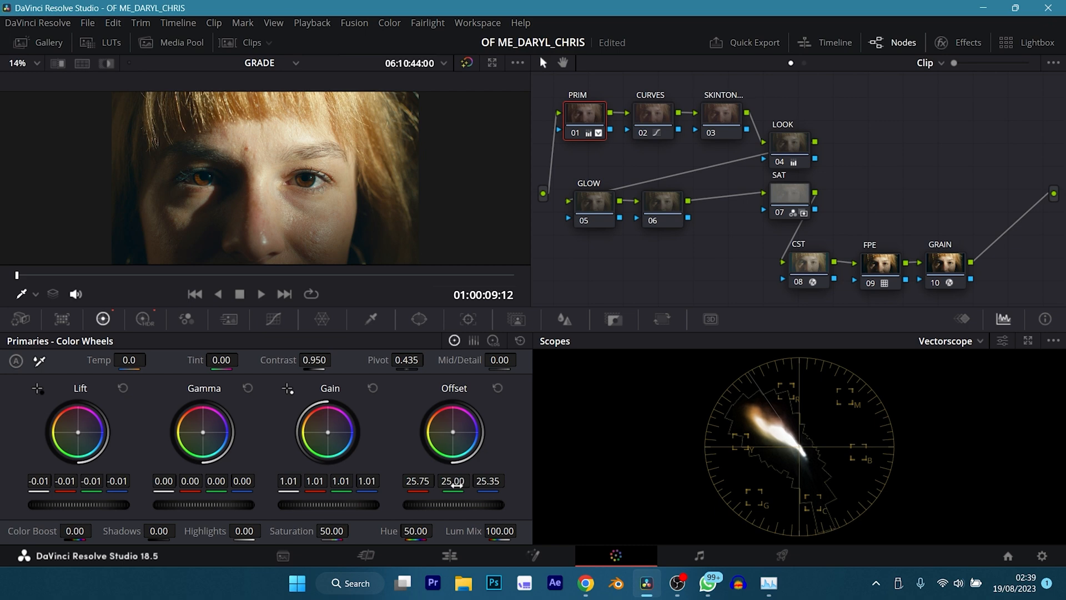
{"action": "left_click_drag", "start_coordinate": [491, 483], "coordinate": [489, 483]}
{"action": "left_click", "coordinate": [489, 484]}
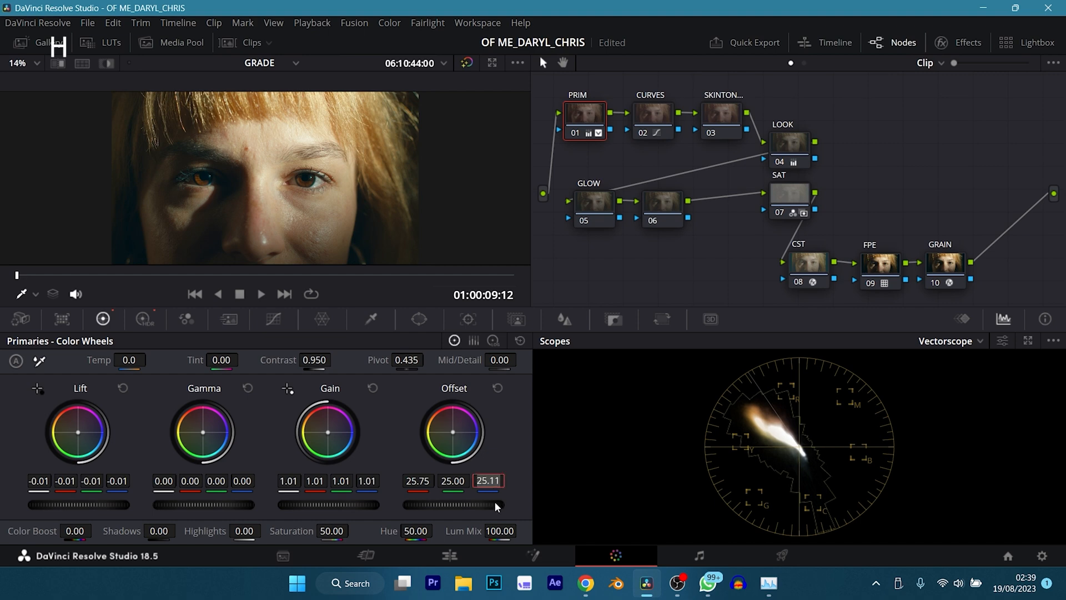
{"action": "key", "text": "BackSpace"}
{"action": "type", "text": "9"}
{"action": "type", "text": "25"}
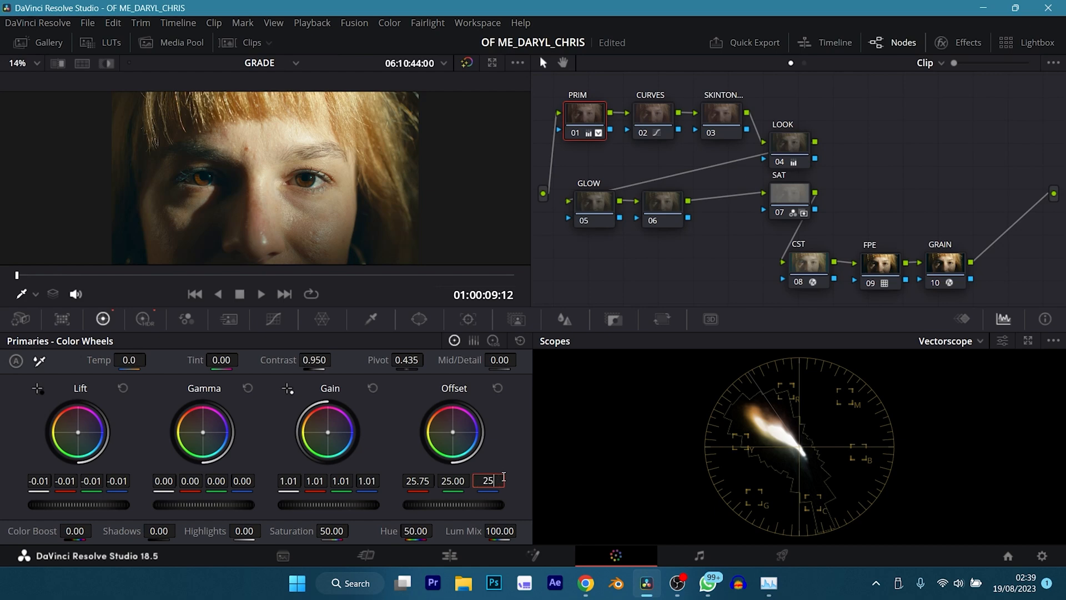
{"action": "key", "text": "Return"}
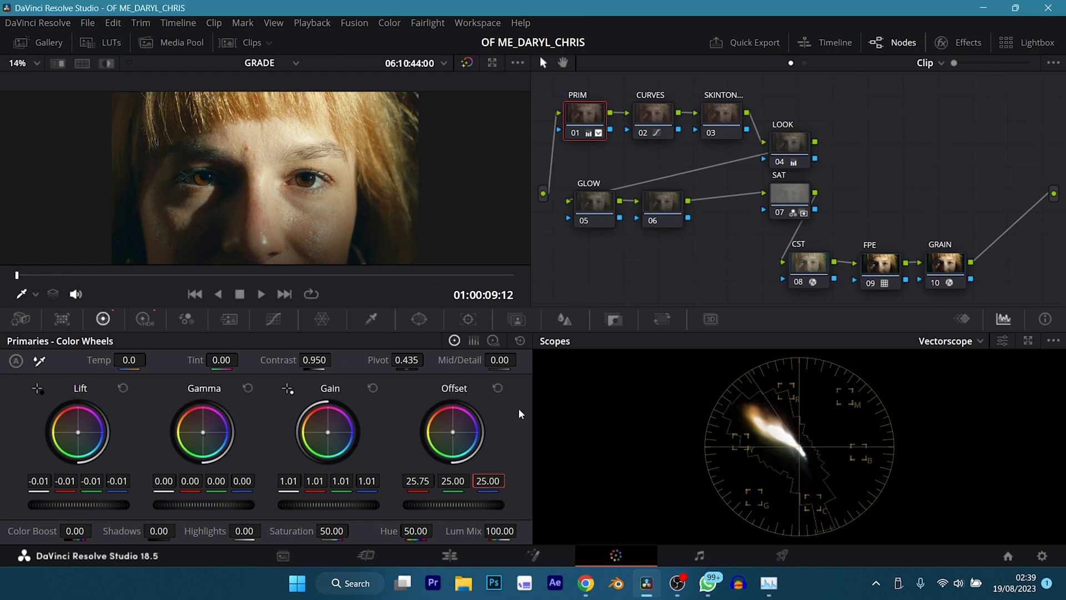
- Compare the picture with node 01 PRIM disabled and enabled, leave it enabled, and save the project
{"action": "left_click", "coordinate": [582, 109]}
{"action": "key", "text": "ctrl+d"}
{"action": "key", "text": "ctrl+d"}
{"action": "key", "text": "ctrl+d"}
{"action": "key", "text": "ctrl+d"}
{"action": "key", "text": "ctrl+d"}
{"action": "key", "text": "ctrl+d"}
{"action": "key", "text": "ctrl+d"}
{"action": "key", "text": "ctrl+d"}
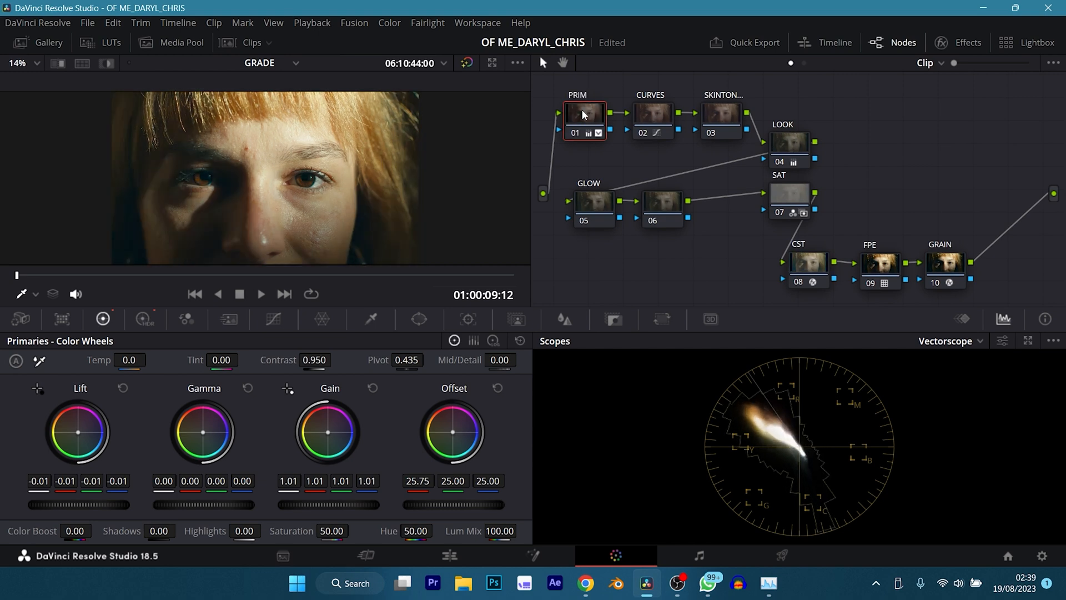
{"action": "key", "text": "ctrl+s"}
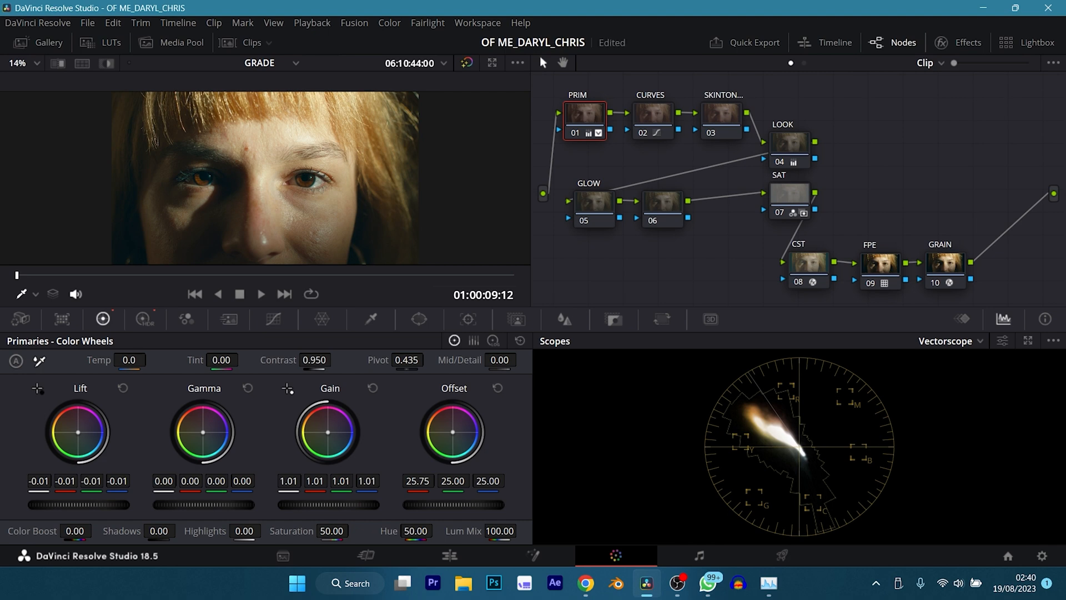
- Raise the PRIM node's Gain to 1.03, save the project, and compare the picture with the whole grade bypassed
{"action": "left_click_drag", "start_coordinate": [328, 504], "coordinate": [334, 504]}
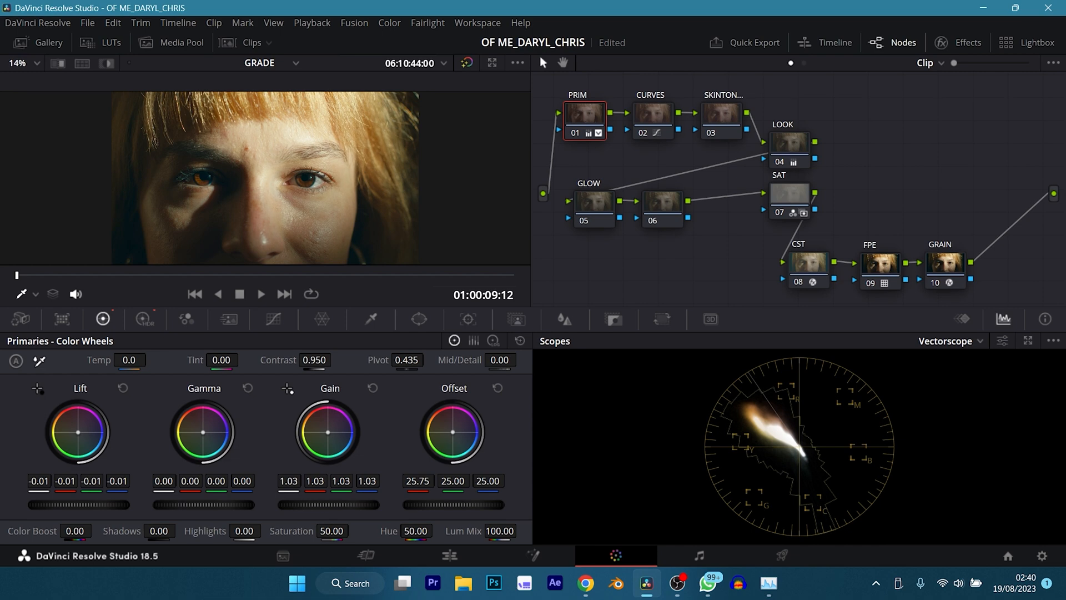
{"action": "key", "text": "ctrl+s"}
{"action": "left_click_drag", "start_coordinate": [203, 504], "coordinate": [203, 504]}
{"action": "key", "text": "ctrl+s"}
{"action": "key", "text": "shift+d"}
{"action": "key", "text": "shift+d"}
- Lower the Gamma of node 04 LOOK very slightly to -0.00 and save the project
{"action": "left_click", "coordinate": [790, 146]}
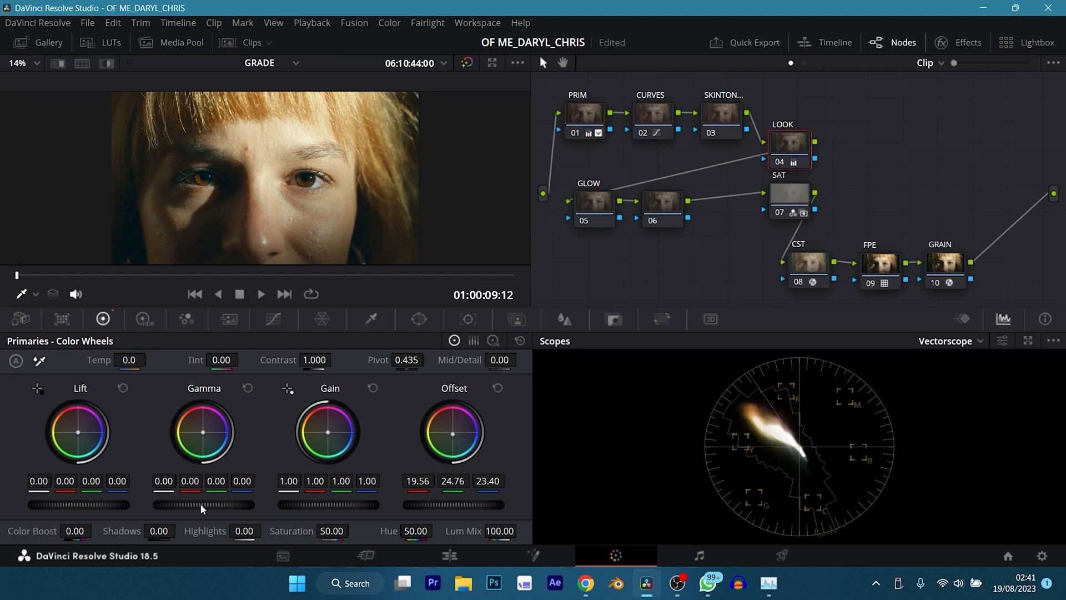
{"action": "left_click_drag", "start_coordinate": [201, 504], "coordinate": [199, 504]}
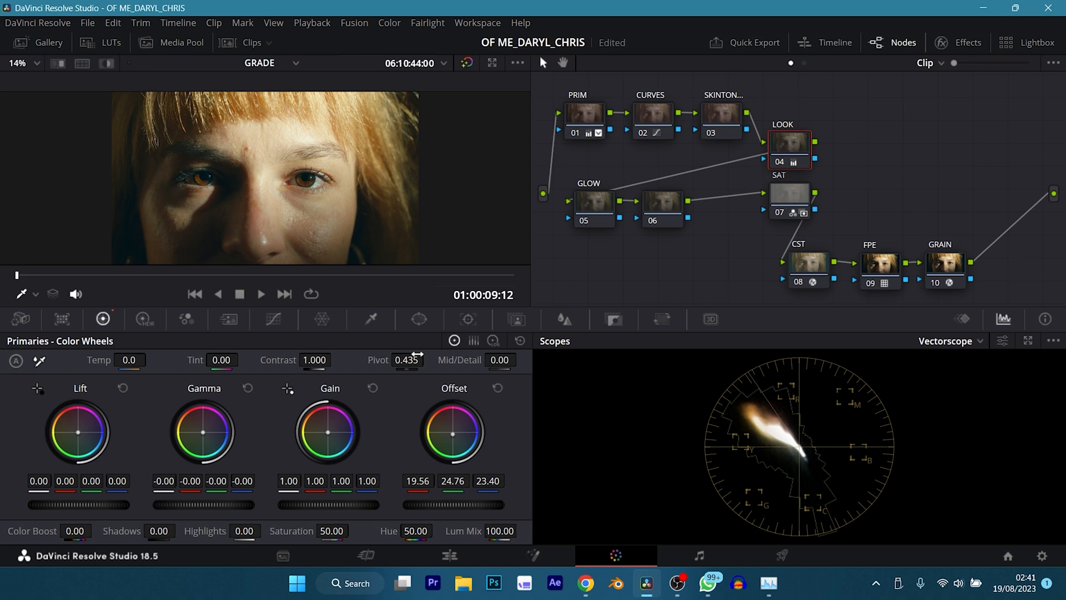
{"action": "key", "text": "ctrl+s"}
- Key the forehead skin on node 03 with the HSL qualifier and highlight view, setting hue center 23.1 and luminance range 56.3 to 66.5
{"action": "left_click", "coordinate": [716, 117]}
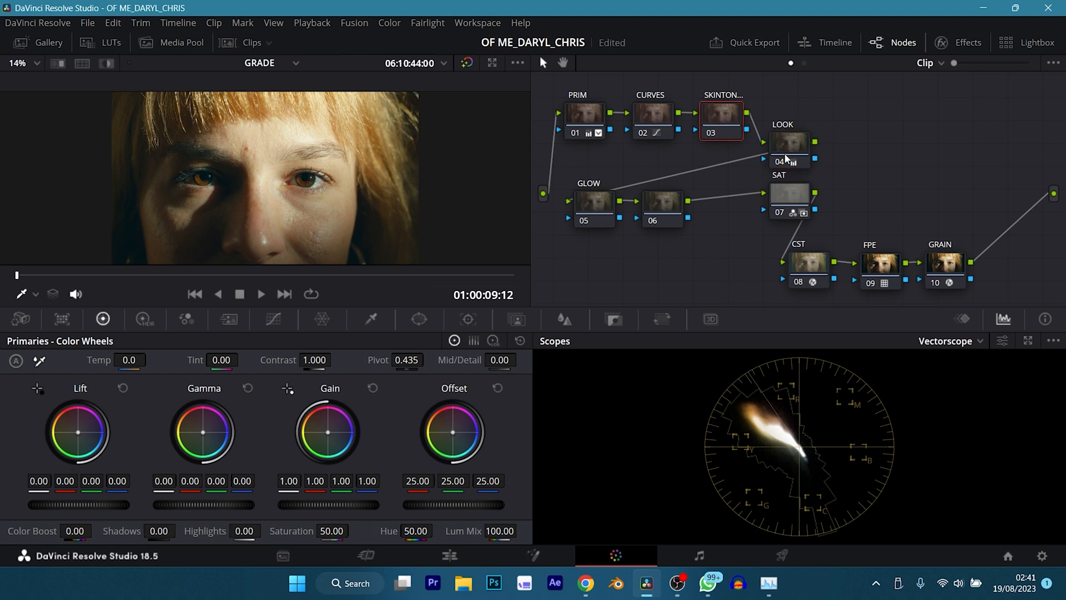
{"action": "left_click", "coordinate": [374, 318]}
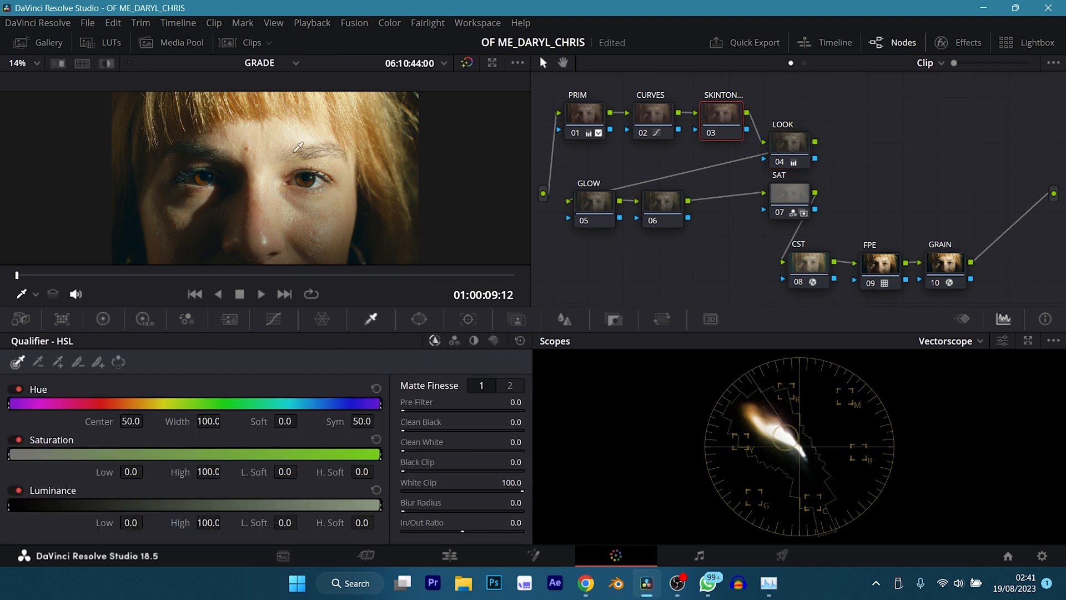
{"action": "left_click", "coordinate": [271, 128]}
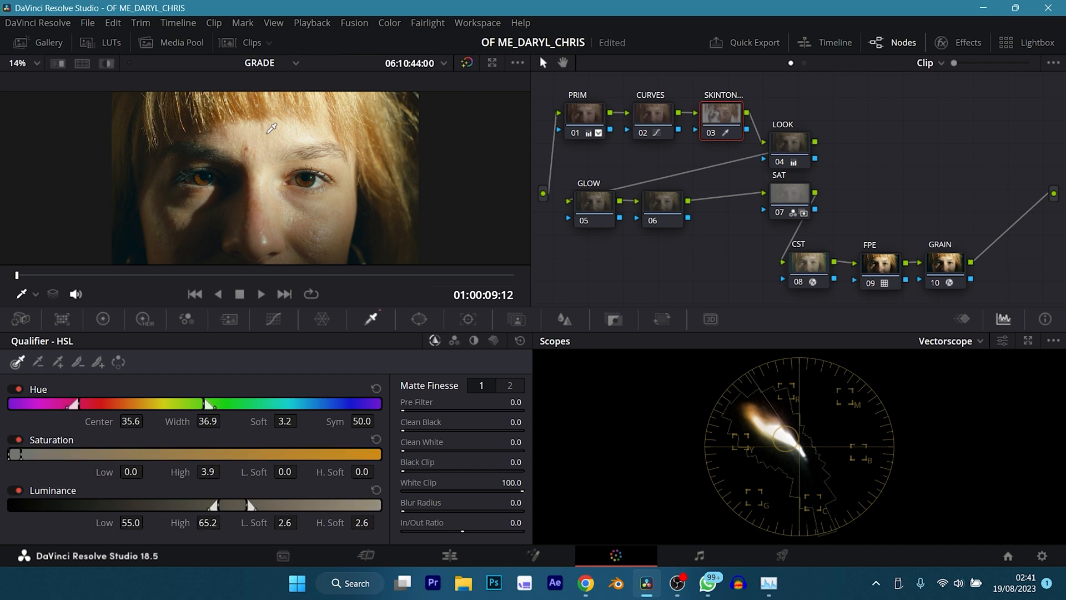
{"action": "key", "text": "shift+h"}
{"action": "left_click_drag", "start_coordinate": [148, 403], "coordinate": [125, 404]}
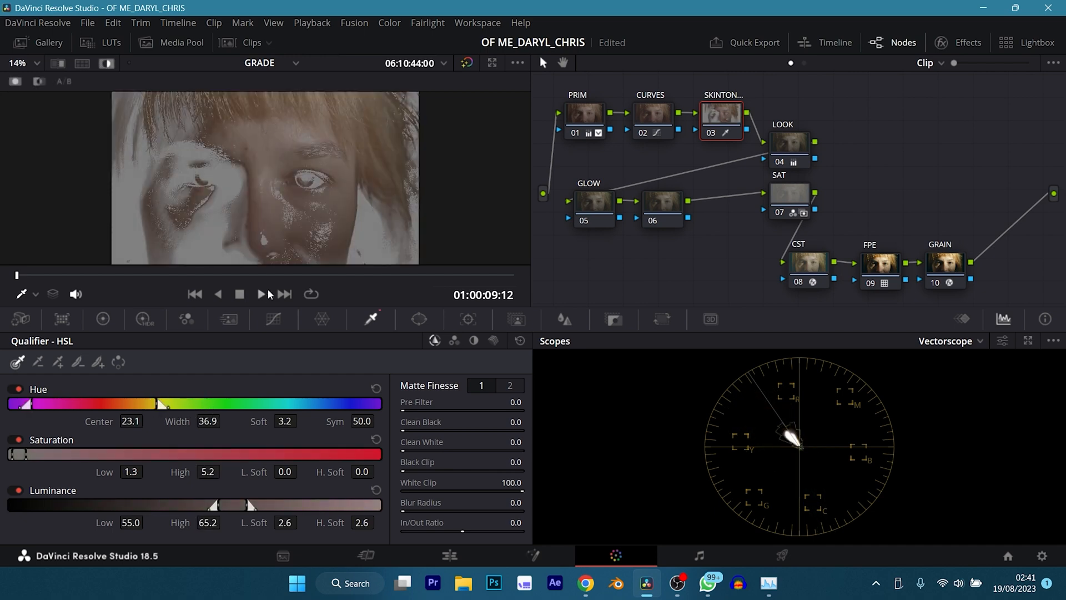
{"action": "key", "text": "shift+h"}
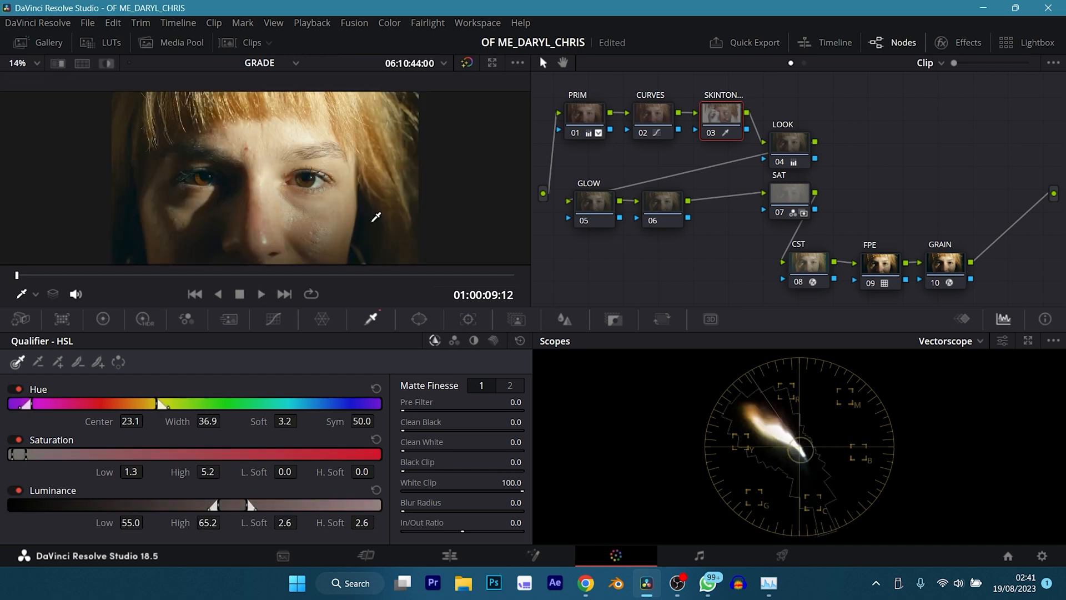
{"action": "key", "text": "shift+h"}
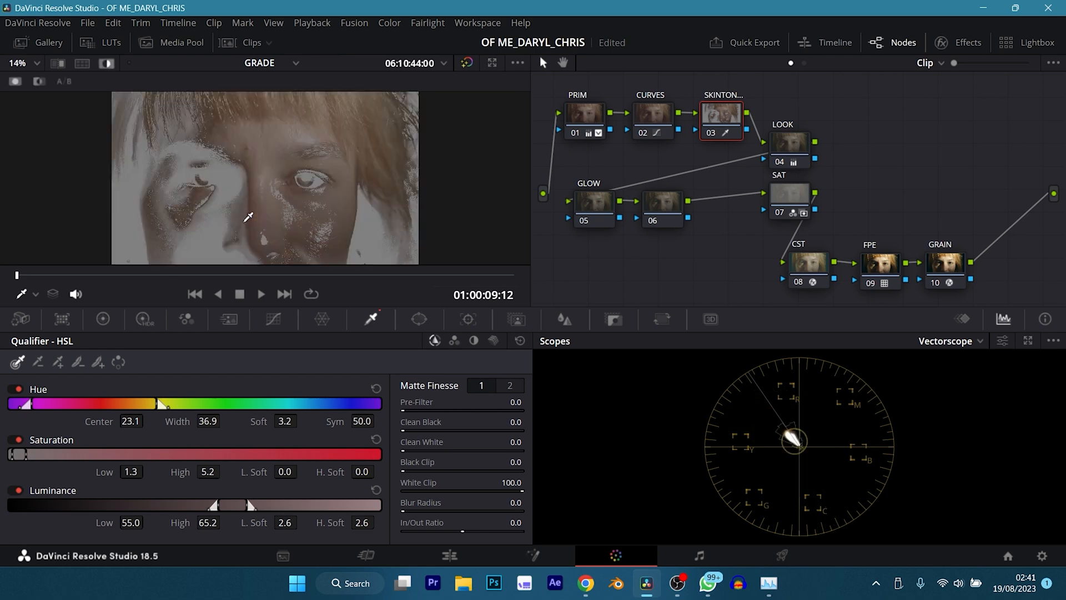
{"action": "mouse_move", "coordinate": [225, 504]}
{"action": "left_mouse_down"}
{"action": "mouse_move", "coordinate": [214, 505]}
{"action": "mouse_move", "coordinate": [247, 505]}
{"action": "mouse_move", "coordinate": [226, 505]}
{"action": "mouse_move", "coordinate": [239, 505]}
{"action": "left_mouse_up"}
- Try keying the skin with the 3D qualifier, using strokes on the forehead and cheek
{"action": "left_click", "coordinate": [494, 341]}
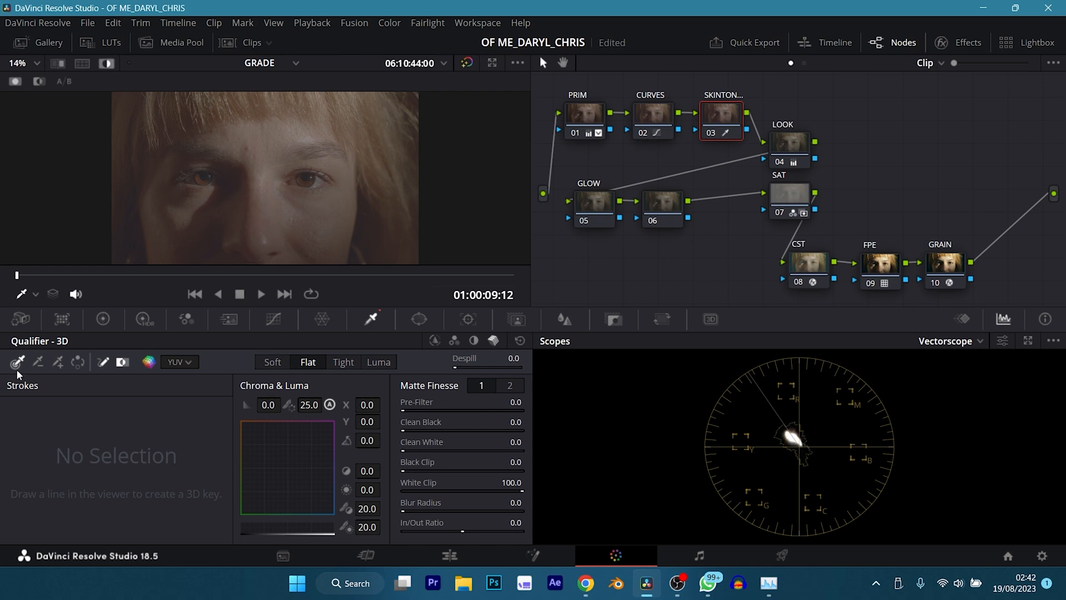
{"action": "left_click_drag", "start_coordinate": [288, 125], "coordinate": [272, 138]}
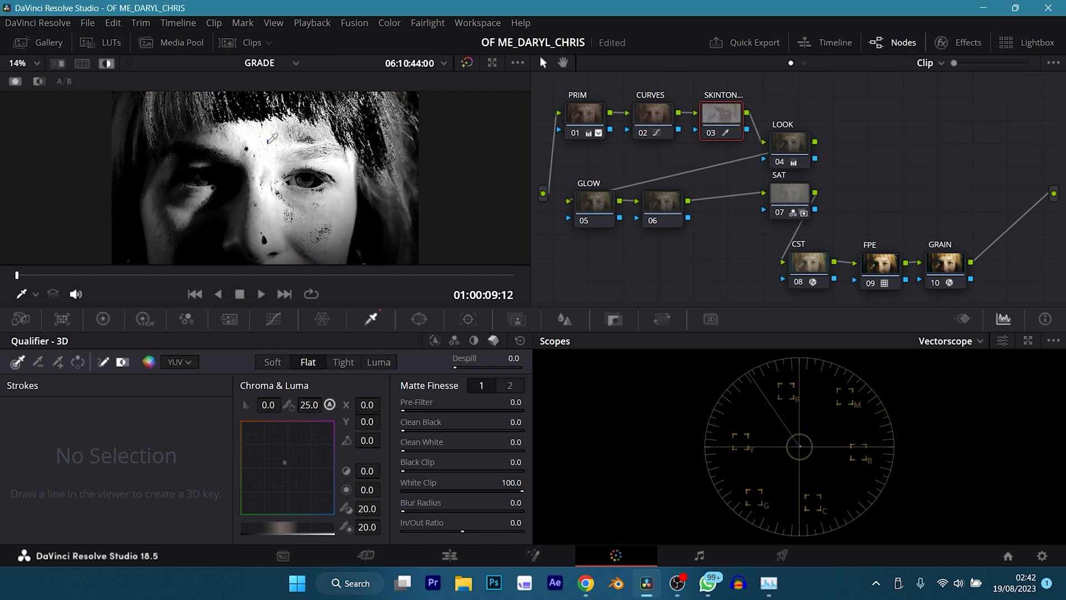
{"action": "left_click_drag", "start_coordinate": [323, 222], "coordinate": [320, 232]}
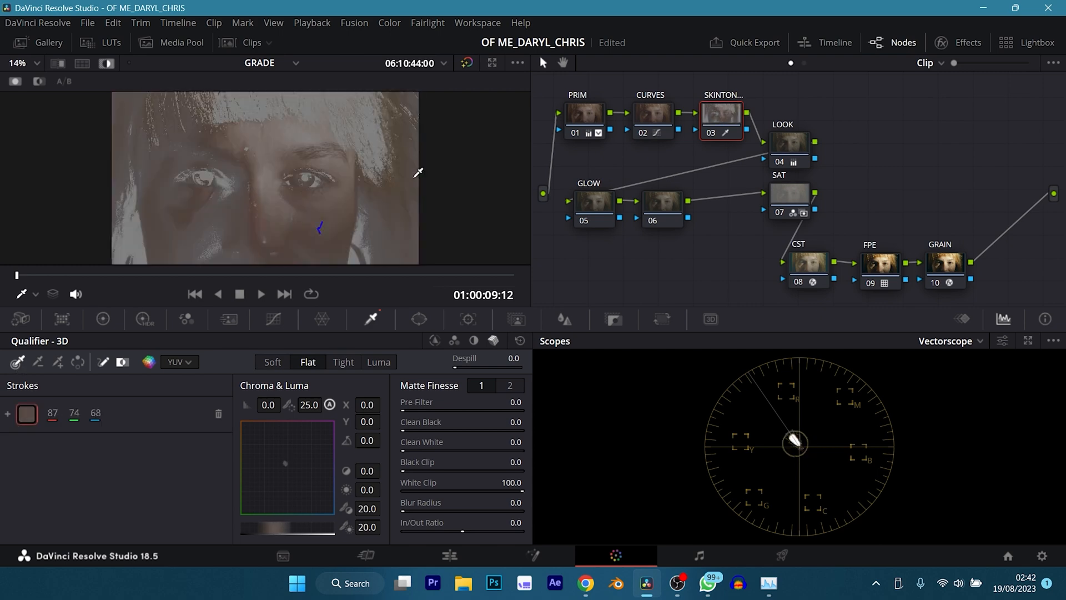
- Return node 03 to the HSL key with matte Denoise 57.3 and set its Offset to red 24.60, green 24.76 and blue 25.16
{"action": "left_click", "coordinate": [435, 340]}
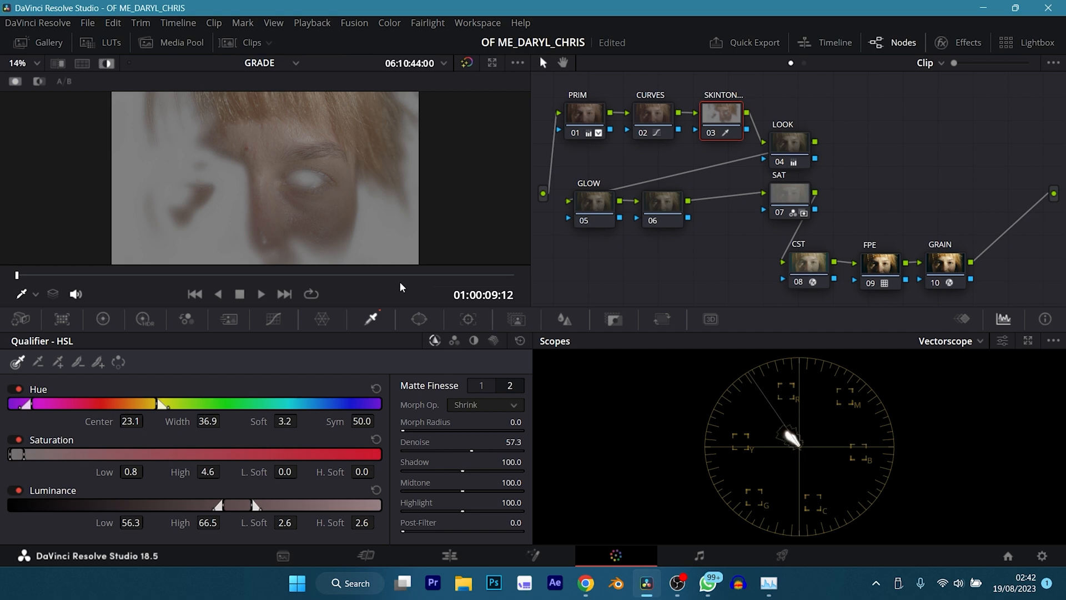
{"action": "left_click", "coordinate": [115, 318]}
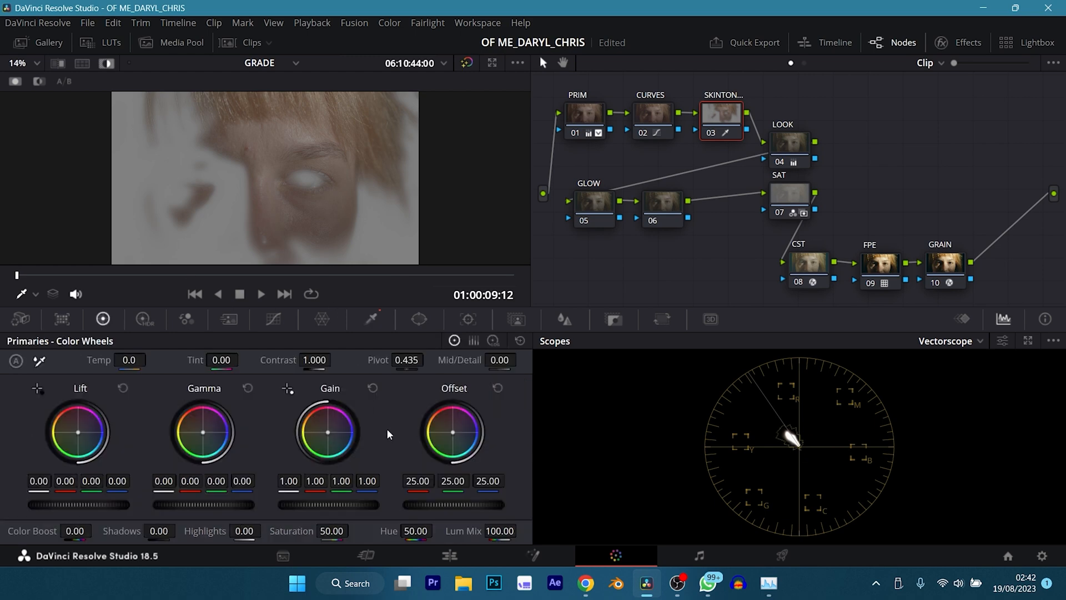
{"action": "left_click_drag", "start_coordinate": [415, 478], "coordinate": [423, 487]}
{"action": "key", "text": "shift+h"}
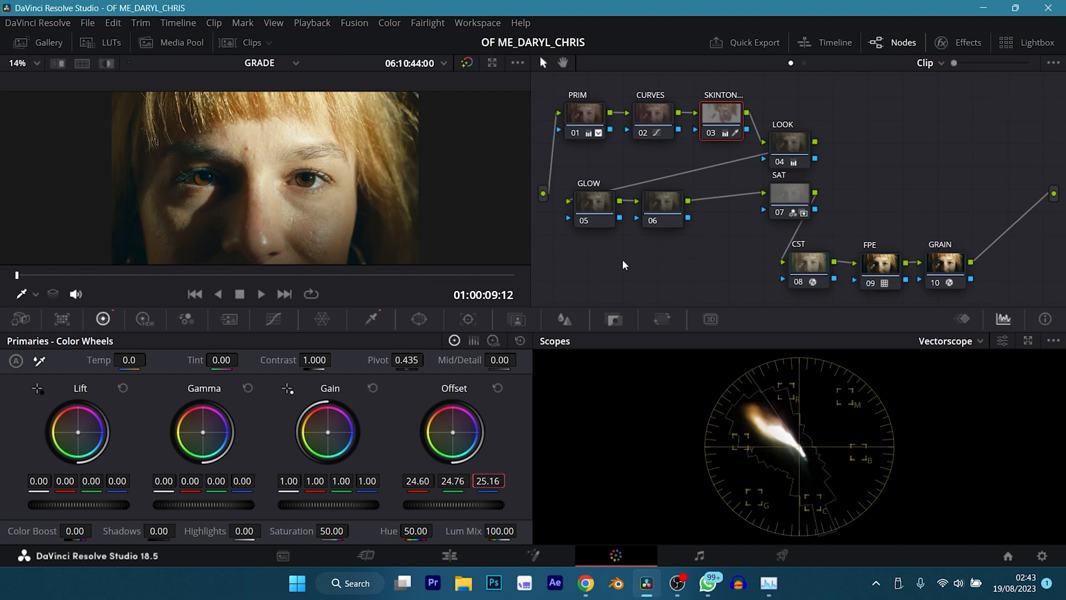
- Compare the picture with the skin tone node disabled and enabled, leave it enabled, and check its highlighted key
{"action": "key", "text": "ctrl+d"}
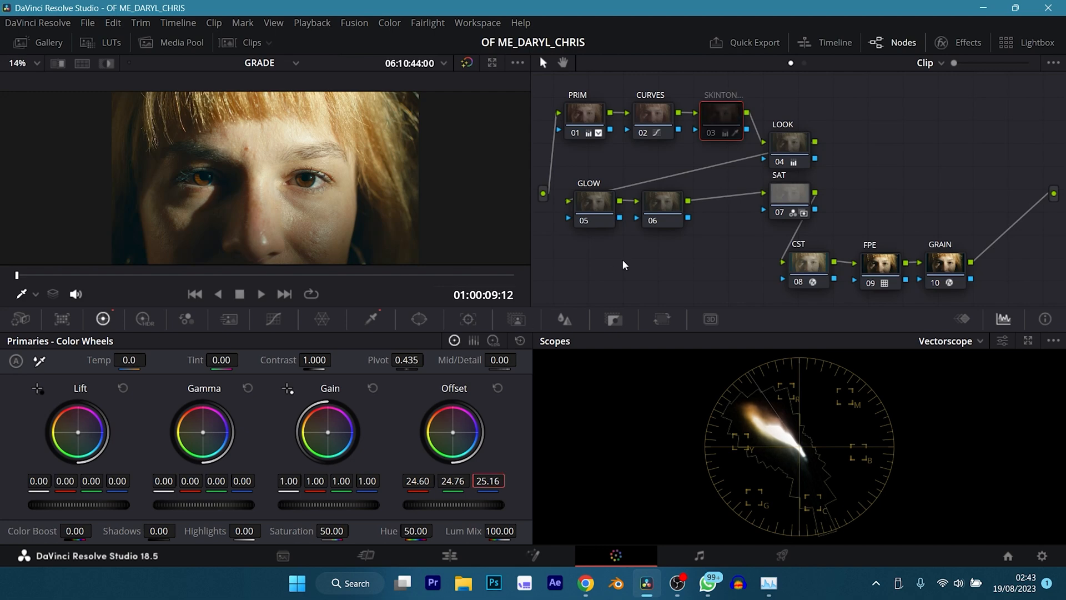
{"action": "key", "text": "ctrl+d"}
{"action": "key", "text": "ctrl+d"}
{"action": "key", "text": "ctrl+d"}
{"action": "key", "text": "ctrl+d"}
{"action": "key", "text": "ctrl+d"}
{"action": "key", "text": "shift+h"}
{"action": "key", "text": "shift+h"}
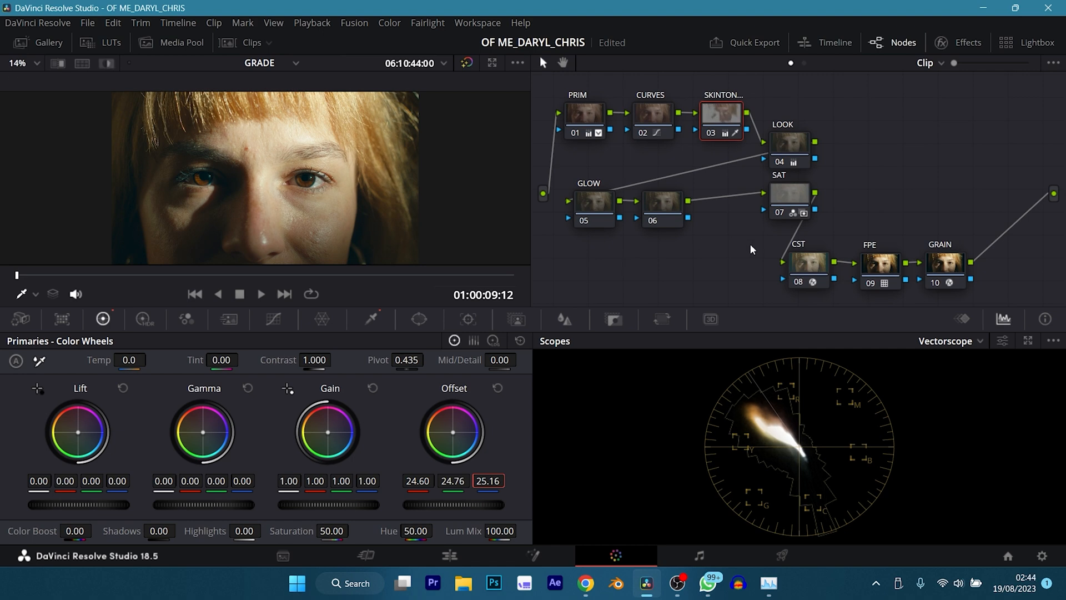
- Set the key output Gain of node 07 SAT to 0.408 and save the project
{"action": "left_click", "coordinate": [797, 186]}
{"action": "left_click", "coordinate": [188, 318]}
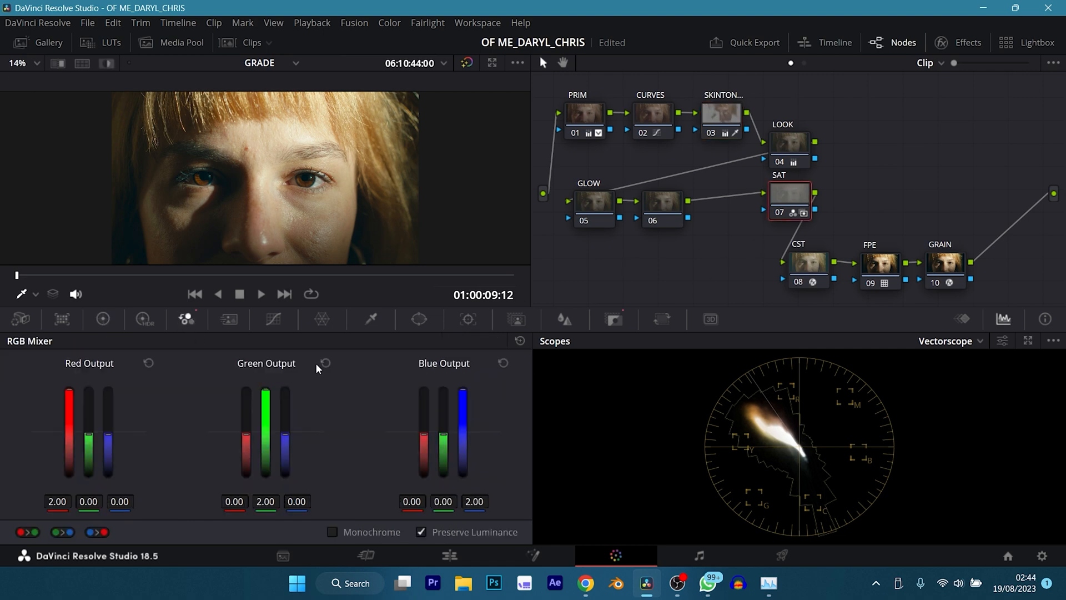
{"action": "left_click", "coordinate": [613, 318]}
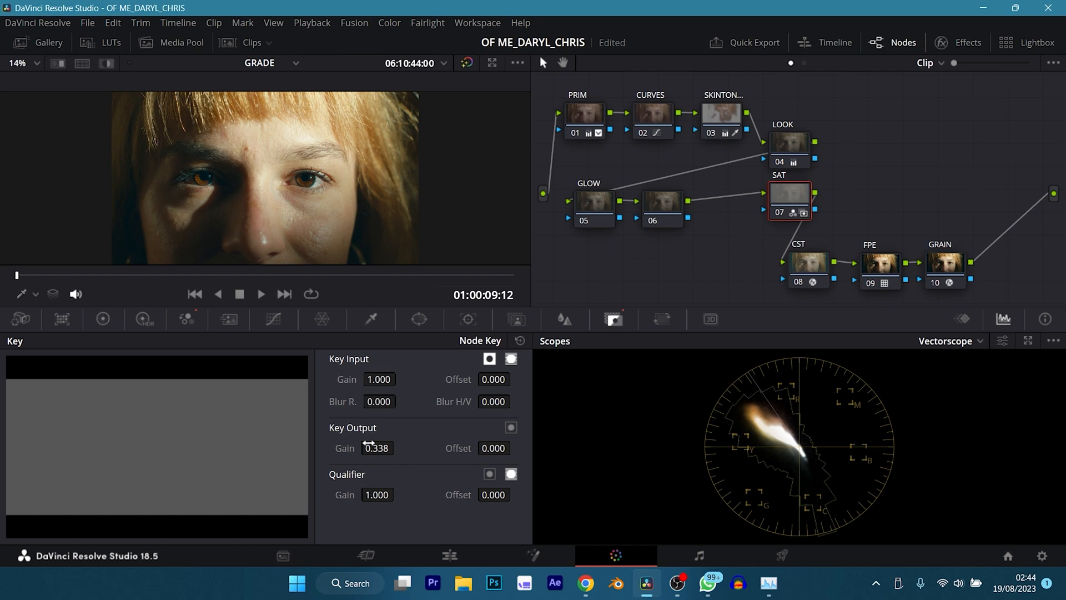
{"action": "left_click_drag", "start_coordinate": [369, 446], "coordinate": [397, 446]}
{"action": "key", "text": "ctrl+s"}
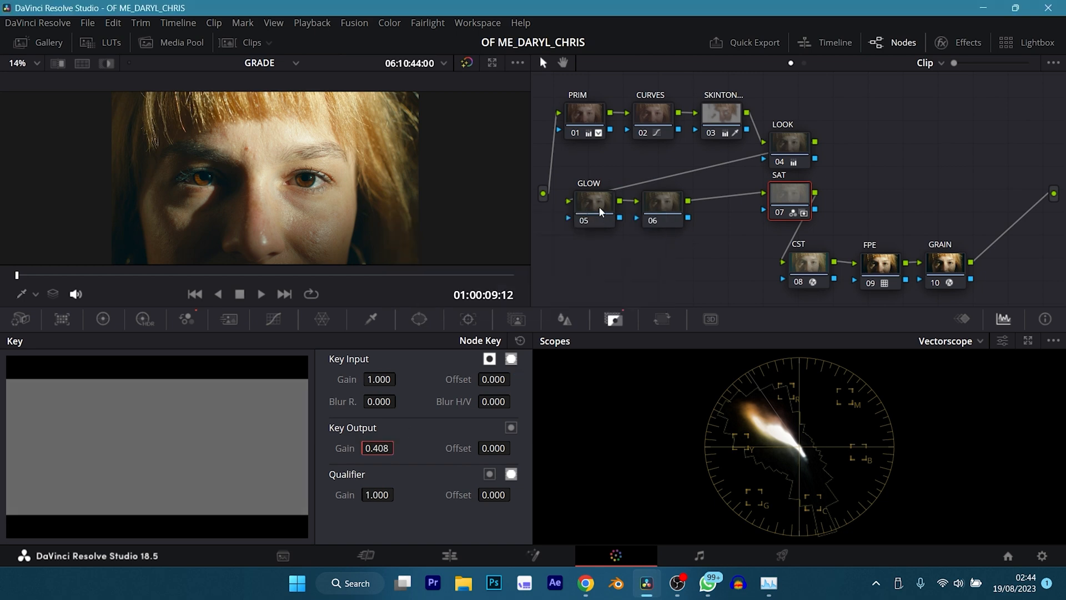
- Tidy the node tree by spacing out the GLOW, SAT and LOOK nodes
{"action": "left_click", "coordinate": [598, 208]}
{"action": "left_click_drag", "start_coordinate": [694, 259], "coordinate": [610, 199]}
{"action": "left_click_drag", "start_coordinate": [594, 199], "coordinate": [591, 200]}
{"action": "left_click", "coordinate": [706, 235]}
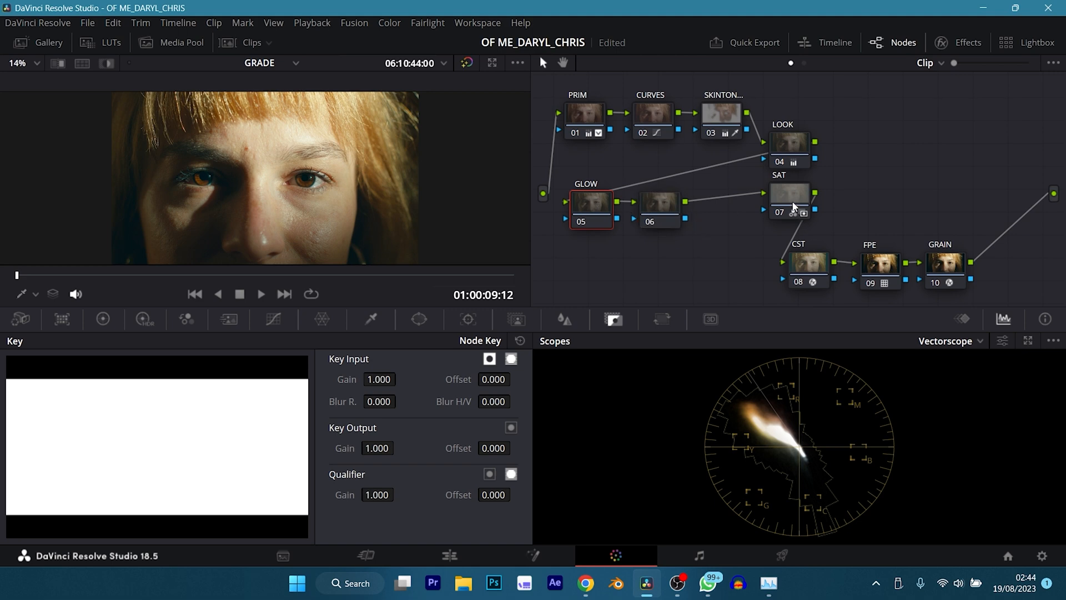
{"action": "mouse_move", "coordinate": [794, 206]}
{"action": "left_mouse_down"}
{"action": "mouse_move", "coordinate": [738, 214]}
{"action": "mouse_move", "coordinate": [777, 186]}
{"action": "mouse_move", "coordinate": [803, 211]}
{"action": "left_mouse_up"}
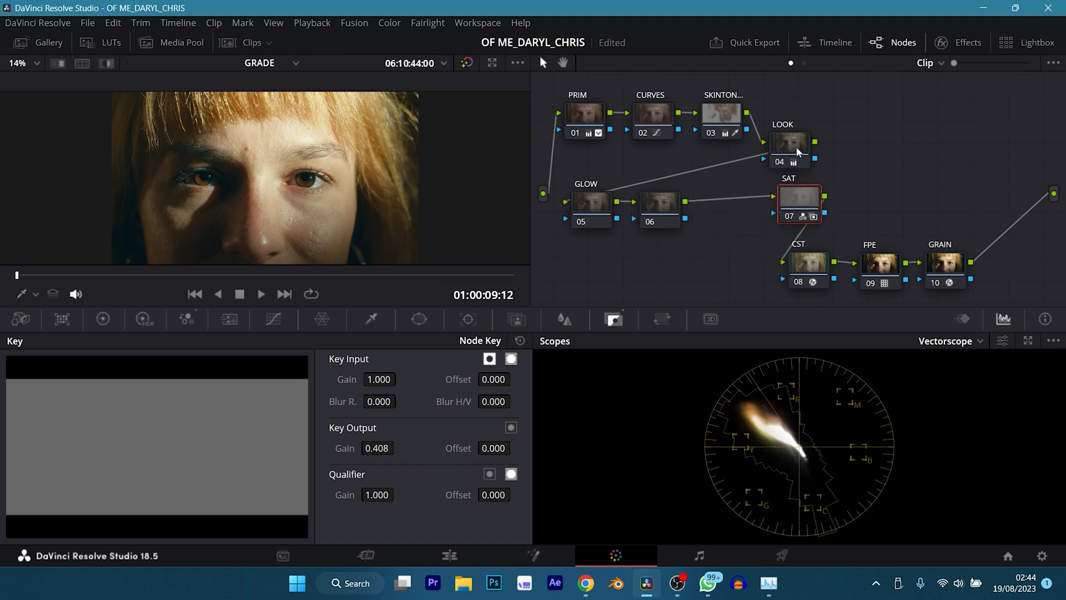
{"action": "left_click_drag", "start_coordinate": [797, 151], "coordinate": [796, 121]}
{"action": "left_click_drag", "start_coordinate": [591, 204], "coordinate": [585, 205]}
- Search the effects library for GLOW and apply the Glow effect to node 05 GLOW
{"action": "left_click", "coordinate": [962, 40]}
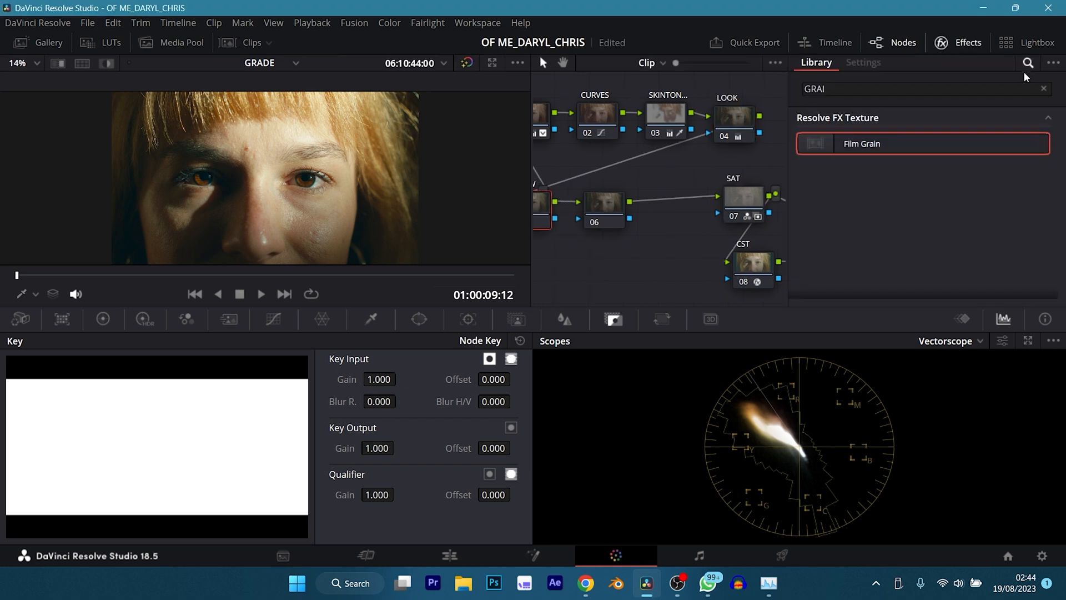
{"action": "left_click", "coordinate": [1044, 89]}
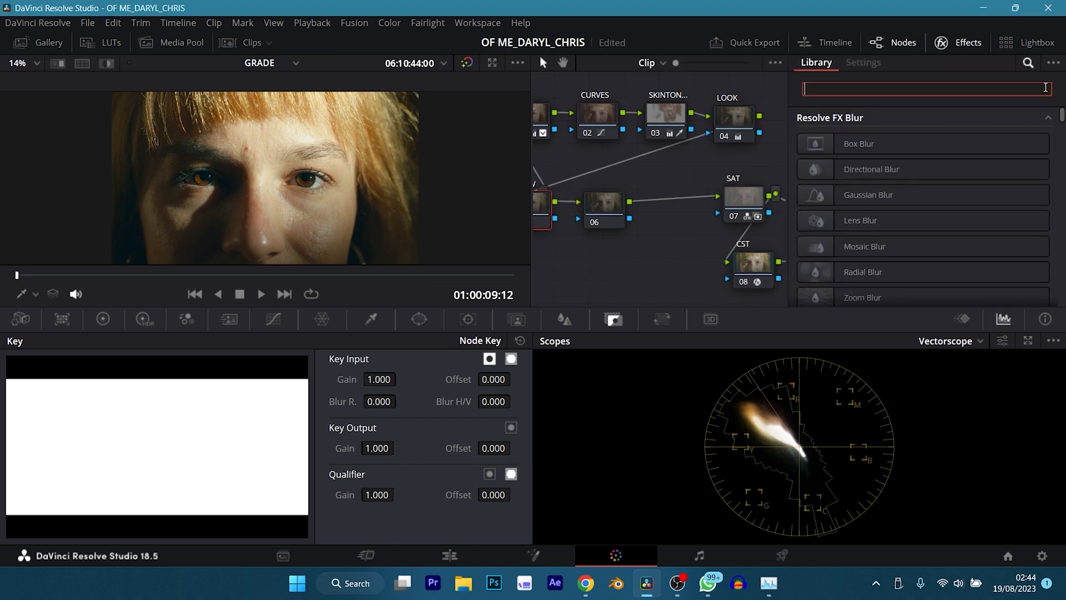
{"action": "type", "text": "GLOW"}
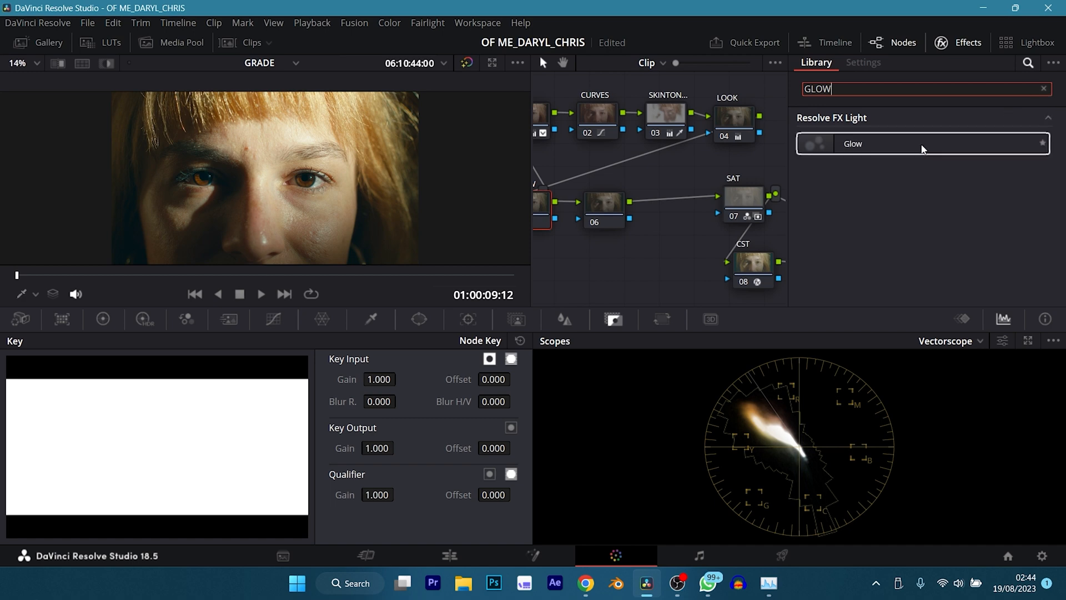
{"action": "left_click_drag", "start_coordinate": [921, 146], "coordinate": [542, 208]}
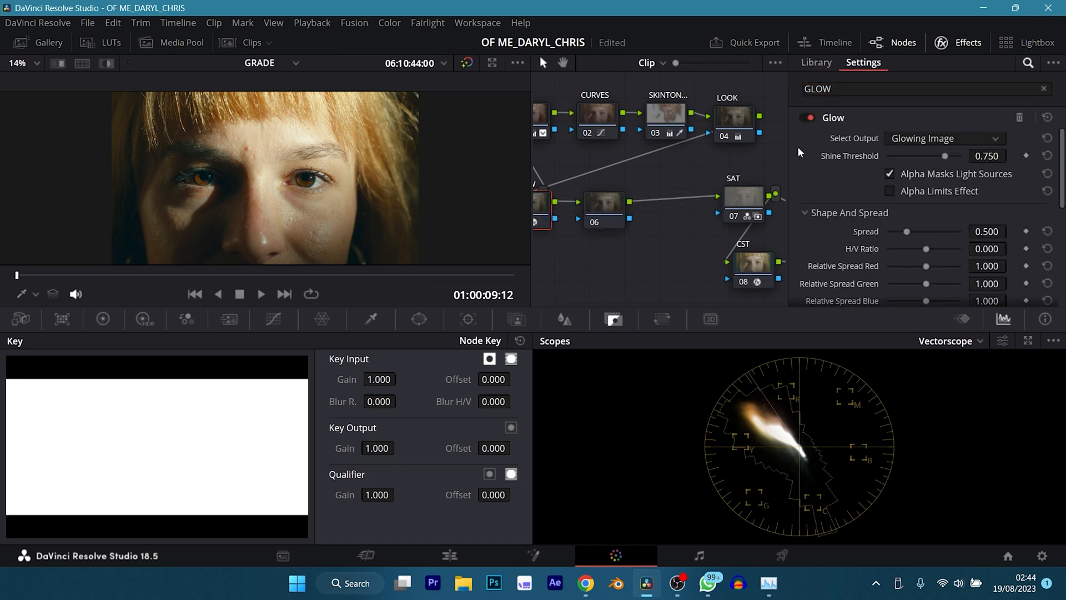
- Set the Glow effect's Shine Threshold to 0.138 and its Spread to 2.000
{"action": "scroll", "coordinate": [834, 165], "scroll_direction": "down", "scroll_amount": 6}
{"action": "scroll", "coordinate": [833, 165], "scroll_direction": "up", "scroll_amount": 3}
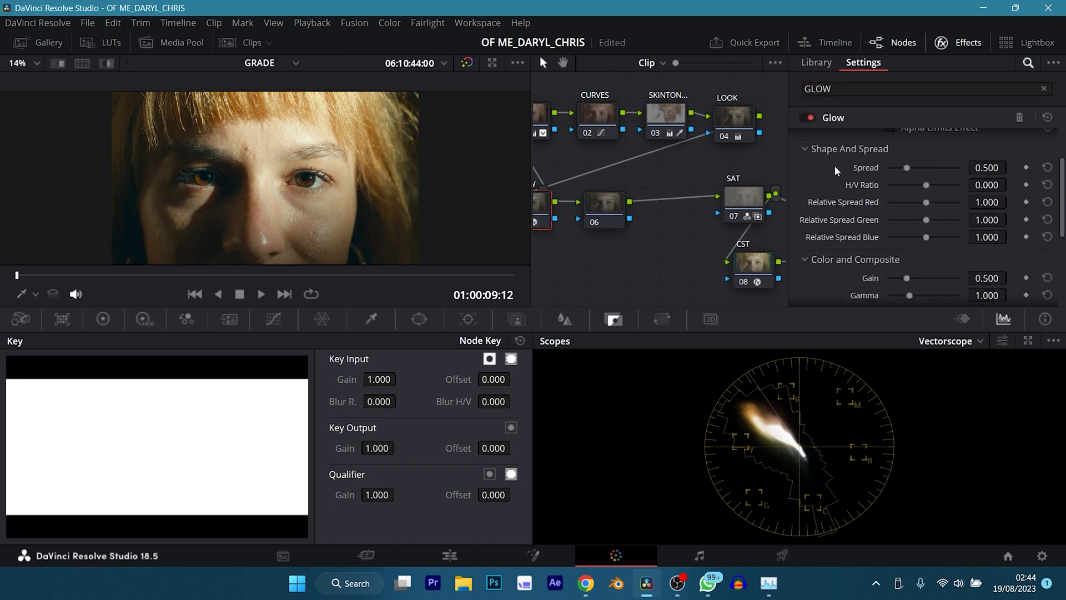
{"action": "scroll", "coordinate": [835, 166], "scroll_direction": "up", "scroll_amount": 2}
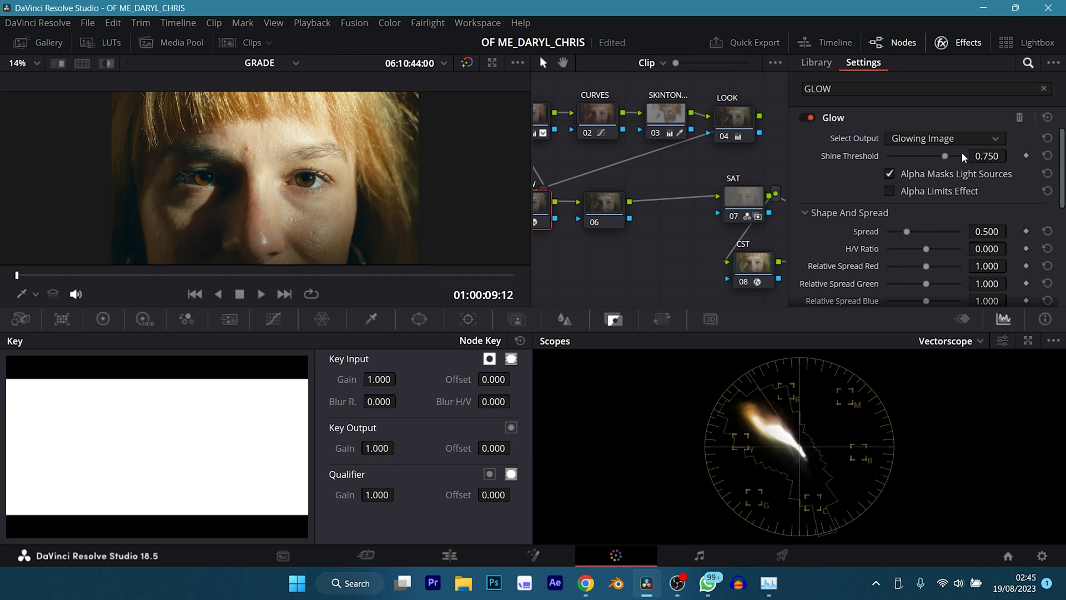
{"action": "left_click", "coordinate": [986, 155]}
{"action": "key", "text": "BackSpace"}
{"action": "type", "text": ".158"}
{"action": "key", "text": "Return"}
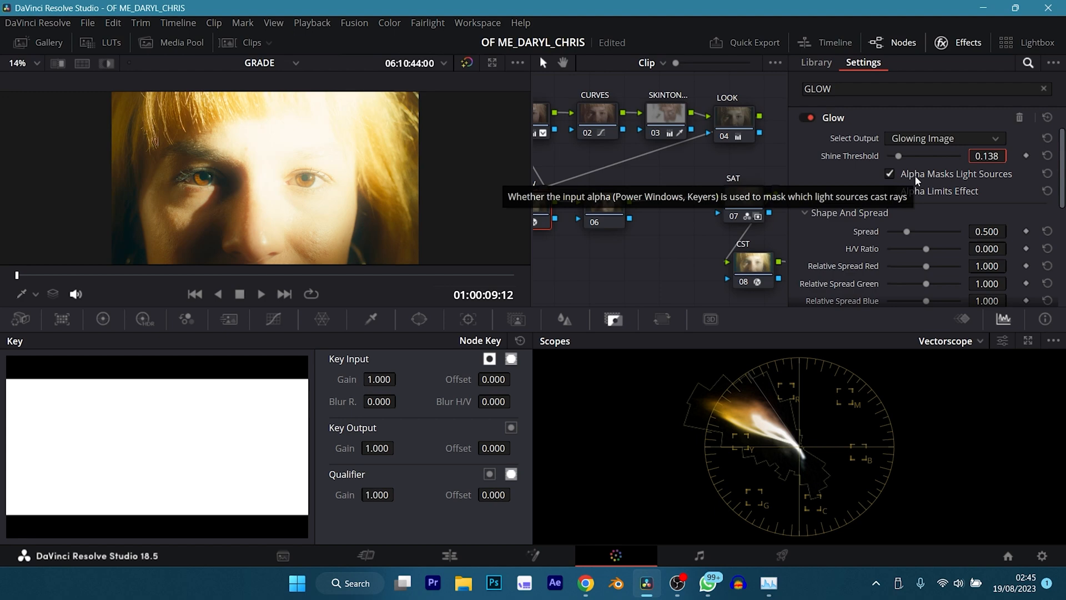
{"action": "left_click", "coordinate": [855, 191]}
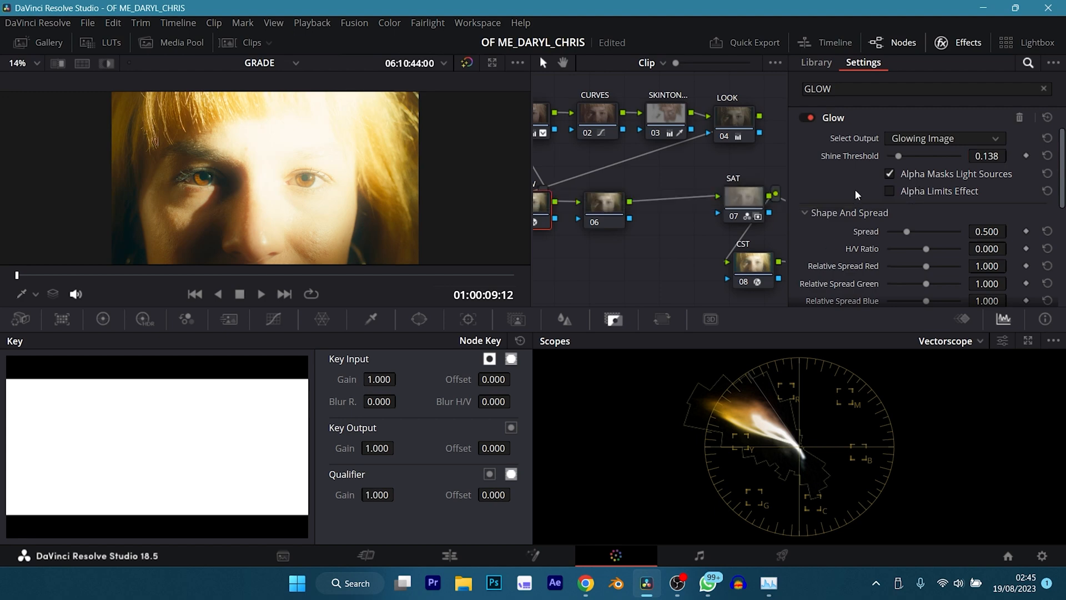
{"action": "scroll", "coordinate": [854, 190], "scroll_direction": "down", "scroll_amount": 1}
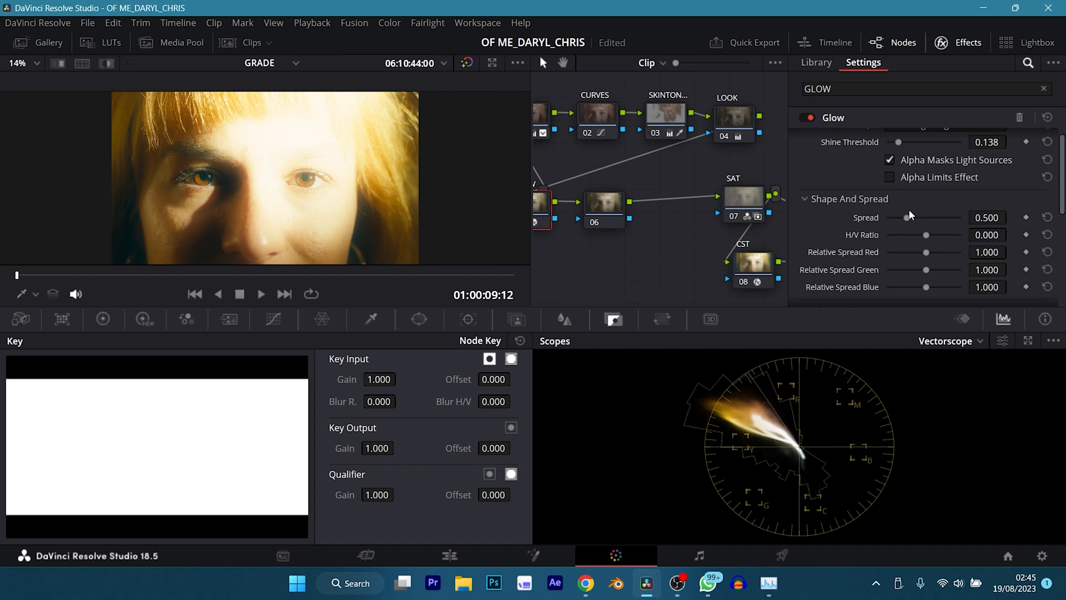
{"action": "left_click_drag", "start_coordinate": [907, 218], "coordinate": [968, 224]}
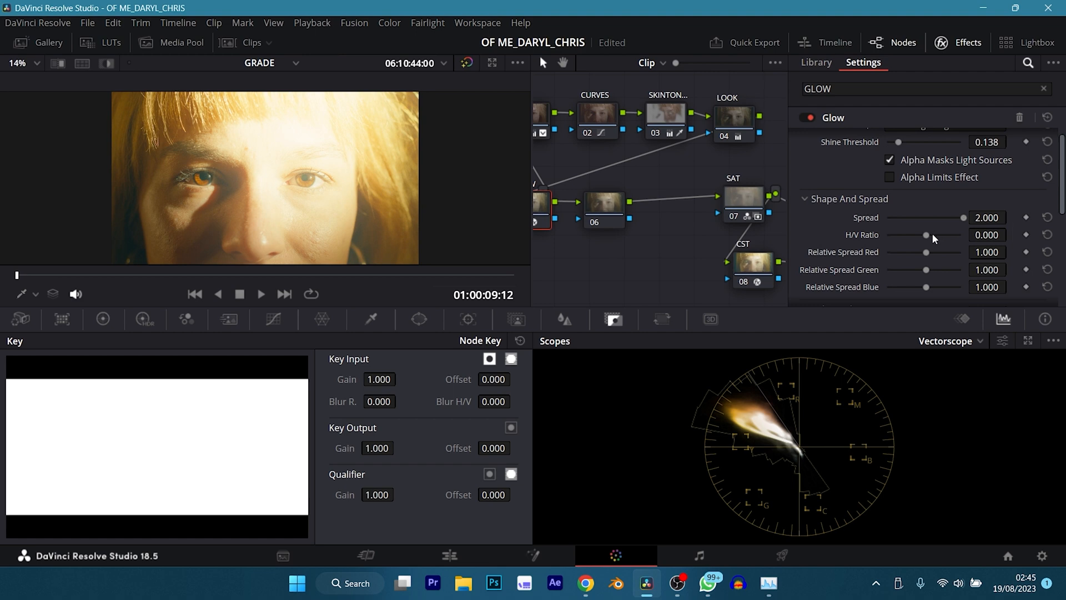
- Set the Glow effect's Global Blend to 0.200 and save the project
{"action": "scroll", "coordinate": [874, 249], "scroll_direction": "down", "scroll_amount": 5}
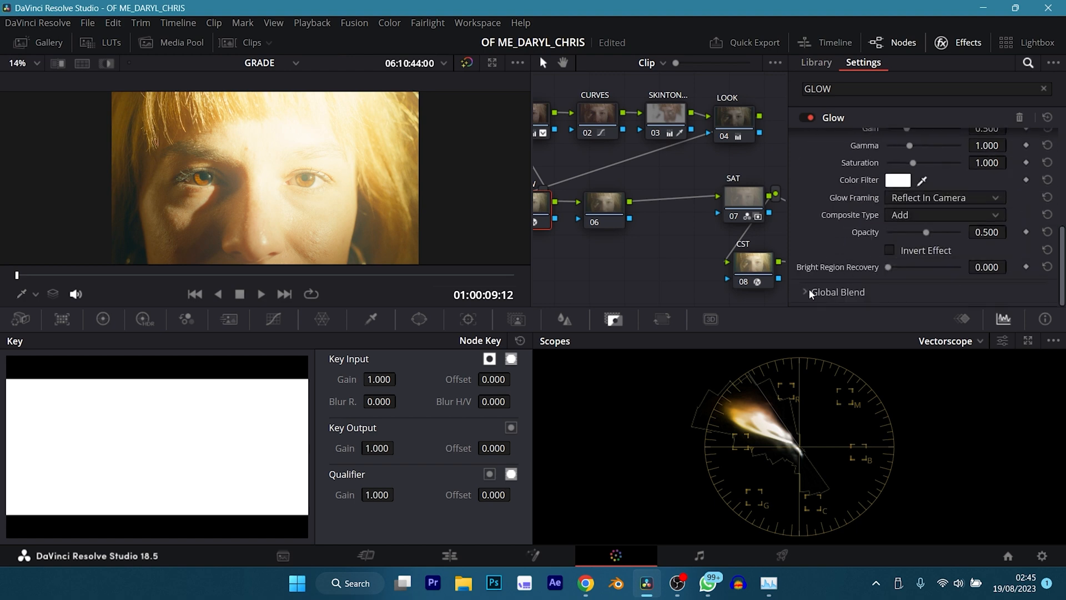
{"action": "left_click", "coordinate": [808, 288]}
{"action": "scroll", "coordinate": [838, 266], "scroll_direction": "down", "scroll_amount": 1}
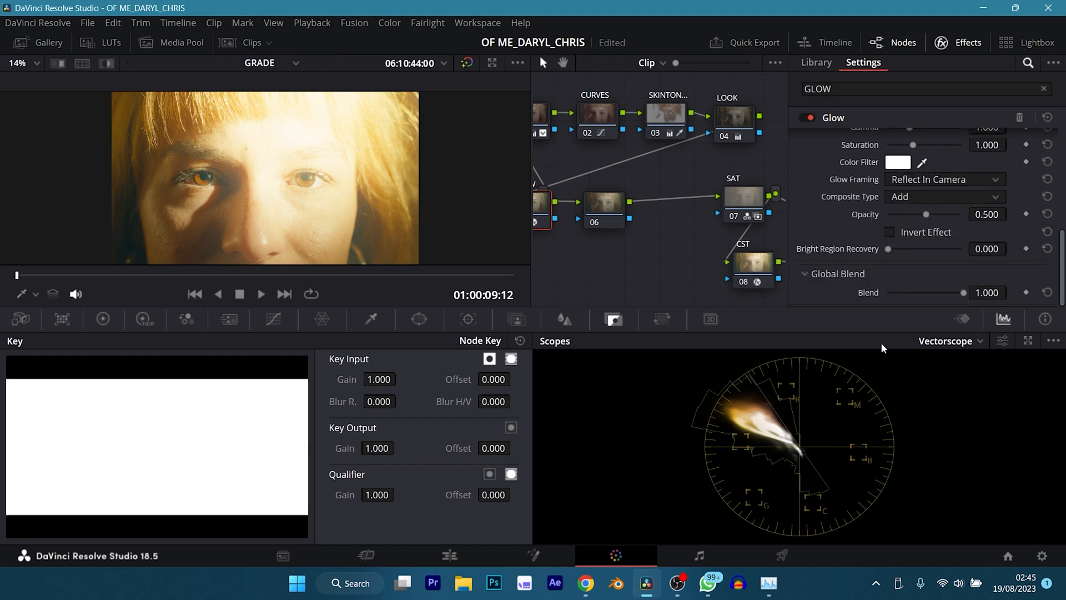
{"action": "mouse_move", "coordinate": [963, 291]}
{"action": "left_mouse_down"}
{"action": "mouse_move", "coordinate": [898, 293]}
{"action": "mouse_move", "coordinate": [908, 292]}
{"action": "left_mouse_up"}
{"action": "left_click", "coordinate": [999, 292]}
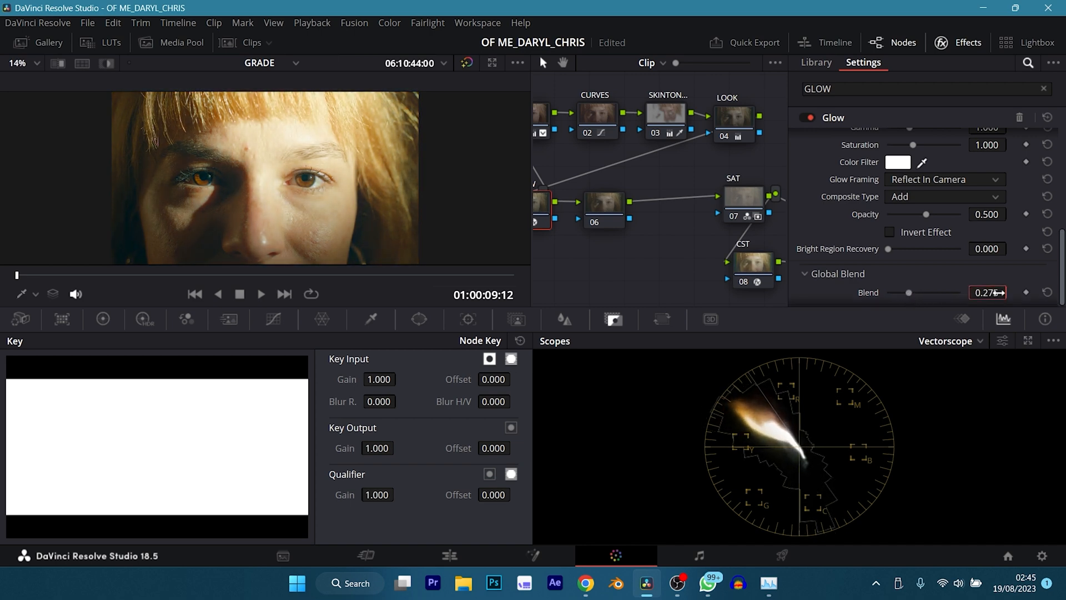
{"action": "type", "text": ".2"}
{"action": "key", "text": "Return"}
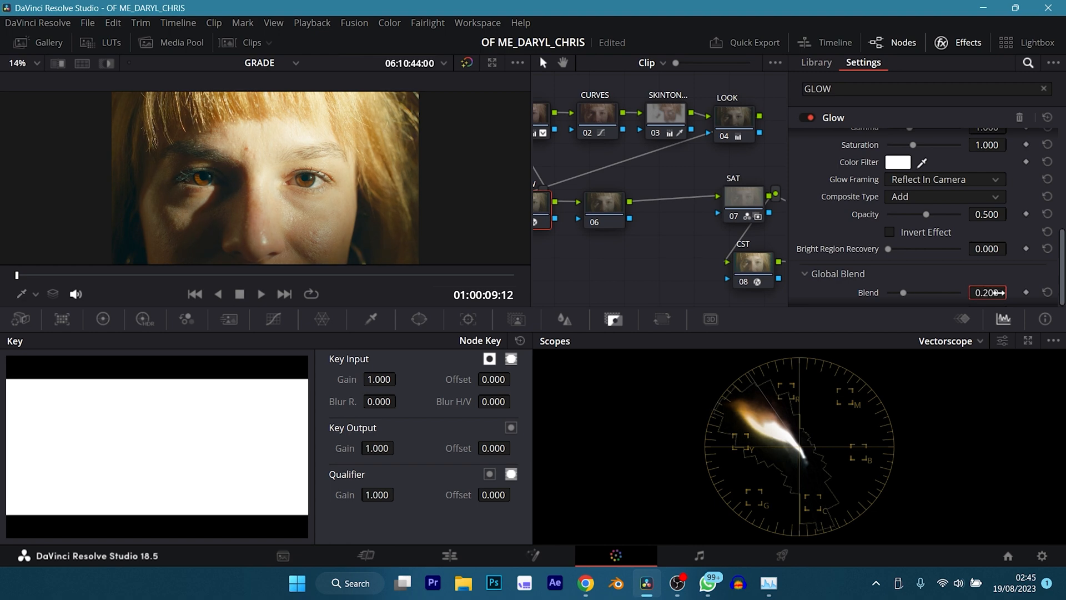
{"action": "key", "text": "ctrl+s"}
- Compare the picture with Glow off and on, and set its Saturation to 0.633 with an orange Color Filter
{"action": "scroll", "coordinate": [820, 197], "scroll_direction": "up", "scroll_amount": 5}
{"action": "left_click", "coordinate": [805, 117]}
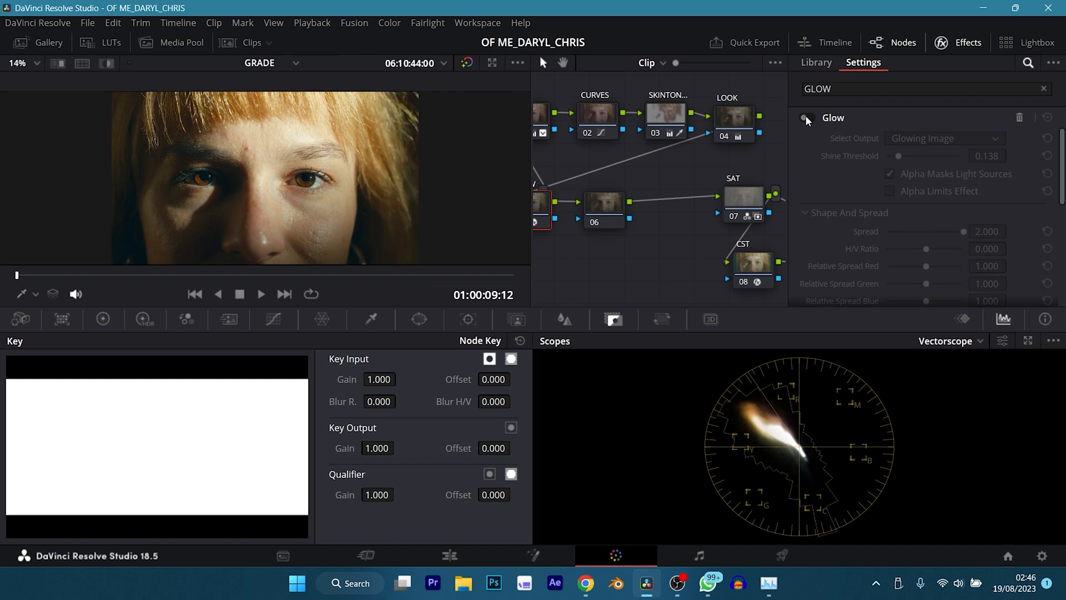
{"action": "left_click", "coordinate": [806, 117]}
{"action": "scroll", "coordinate": [820, 203], "scroll_direction": "down", "scroll_amount": 3}
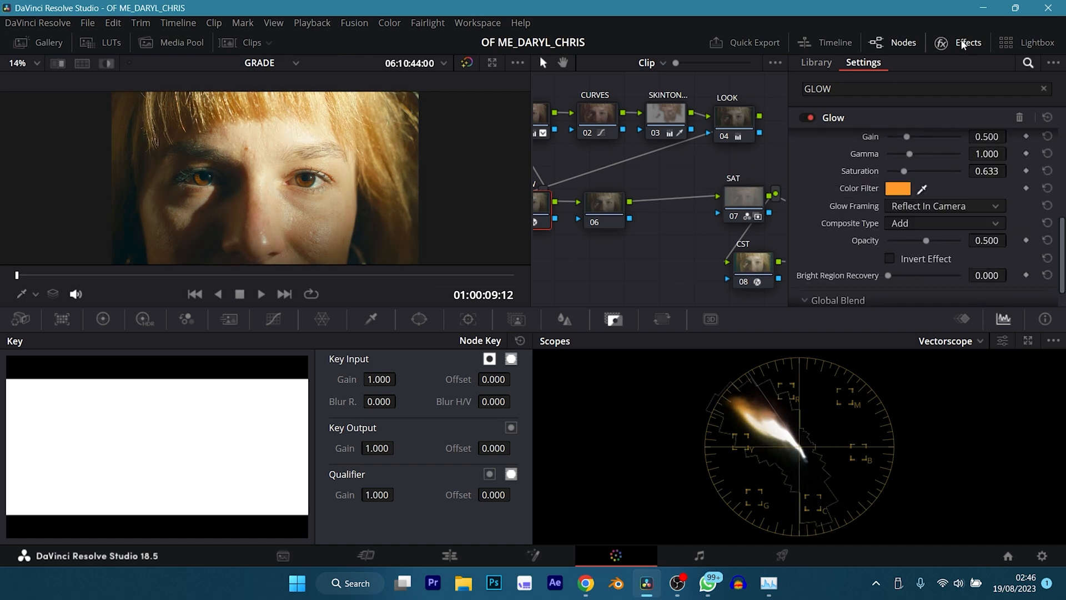
- Label node 06 as LIGHT RAYS
{"action": "left_click", "coordinate": [962, 43]}
{"action": "left_click", "coordinate": [676, 208]}
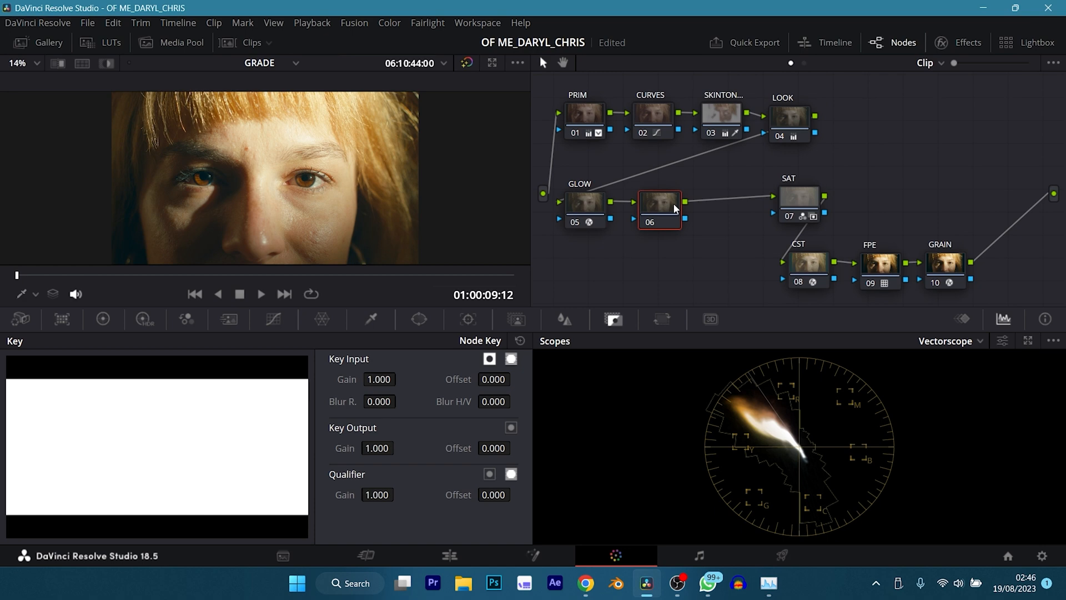
{"action": "type", "text": "LIGHT RAYS"}
{"action": "key", "text": "Return"}
- Search the effects library for LIG and apply the Light Rays effect to node 06
{"action": "left_click", "coordinate": [952, 43]}
{"action": "left_click", "coordinate": [1046, 89]}
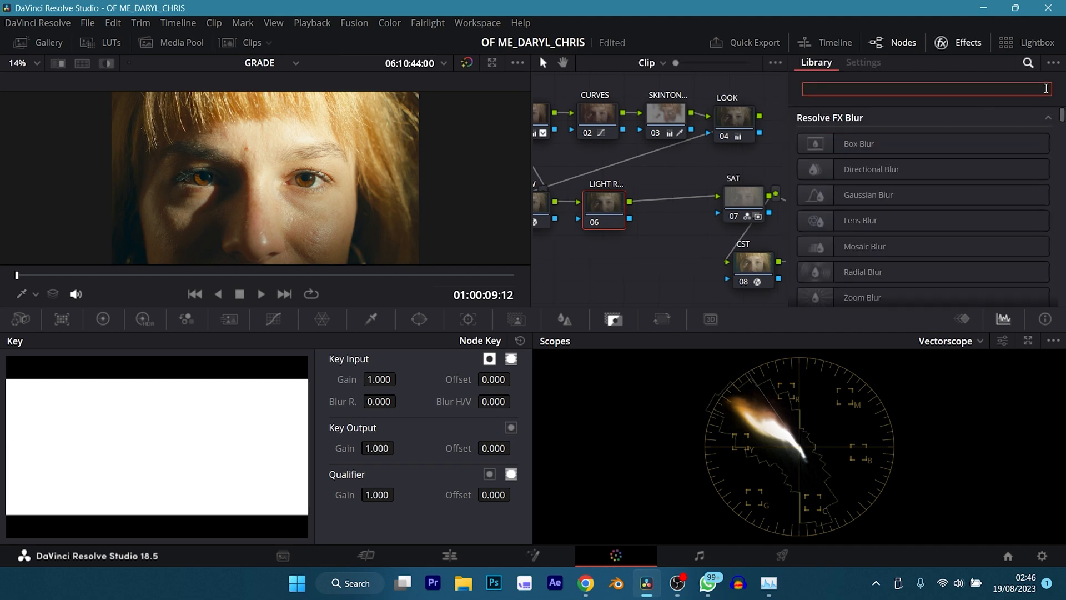
{"action": "type", "text": "LIG"}
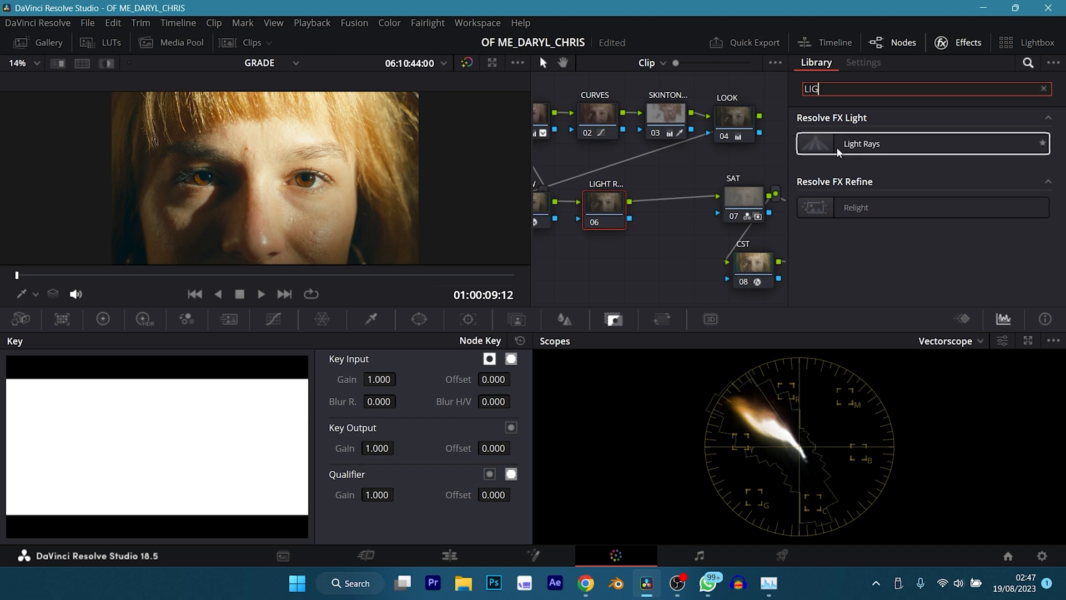
{"action": "left_click_drag", "start_coordinate": [838, 152], "coordinate": [599, 202]}
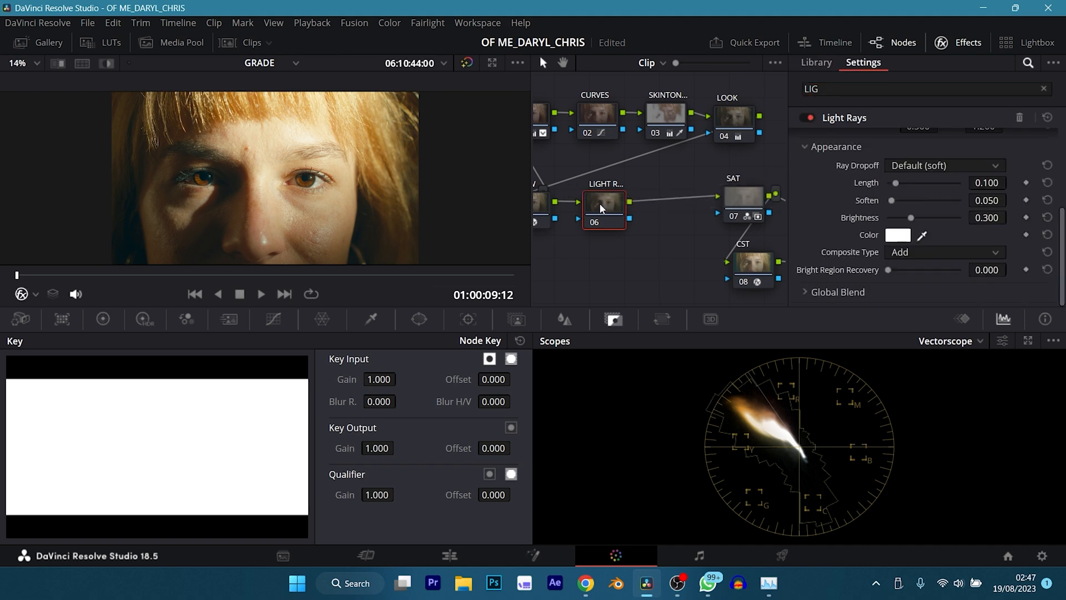
{"action": "left_click", "coordinate": [952, 41]}
{"action": "left_click", "coordinate": [952, 42]}
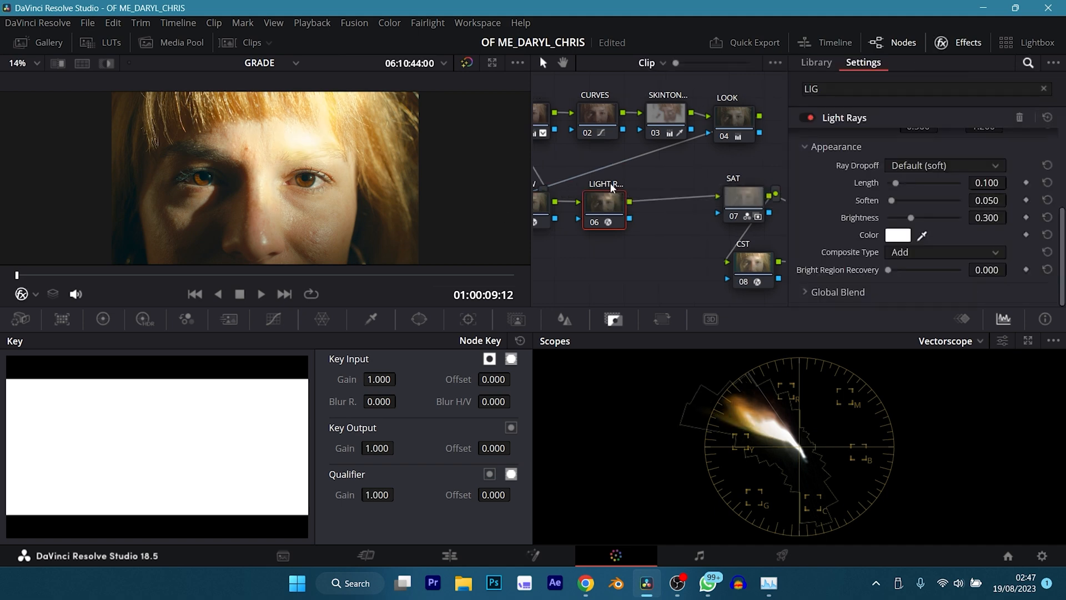
- Compare the picture with the LIGHT RAYS node disabled and enabled, and leave it enabled
{"action": "key", "text": "ctrl+d"}
{"action": "key", "text": "ctrl+d"}
{"action": "key", "text": "ctrl+d"}
{"action": "key", "text": "ctrl+d"}
- Set the Light Rays Source Threshold to 0.321
{"action": "scroll", "coordinate": [842, 196], "scroll_direction": "up", "scroll_amount": 4}
{"action": "scroll", "coordinate": [843, 196], "scroll_direction": "up", "scroll_amount": 1}
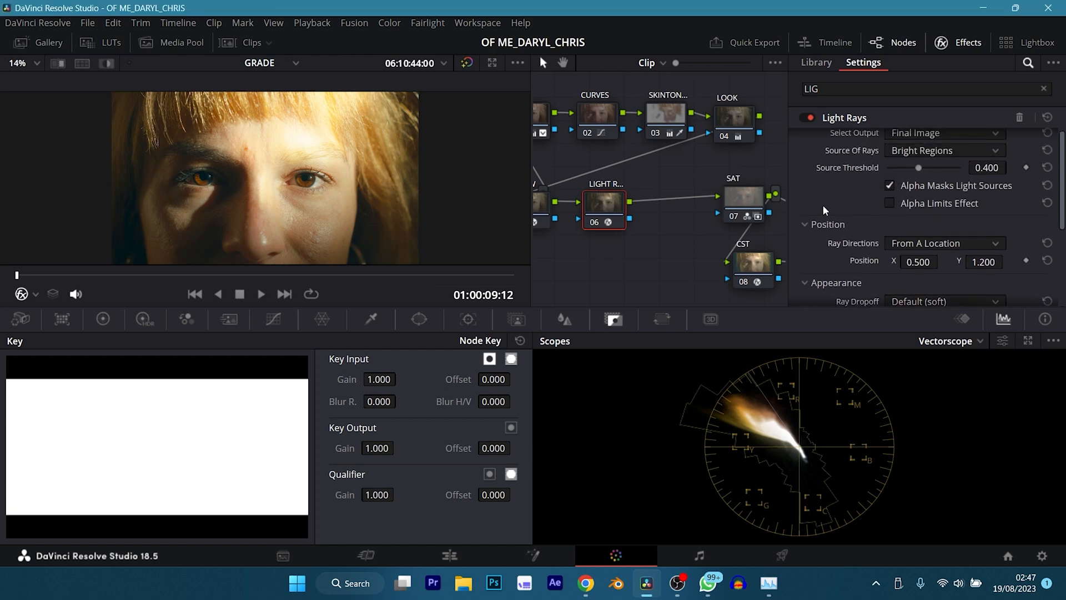
{"action": "scroll", "coordinate": [827, 210], "scroll_direction": "up", "scroll_amount": 1}
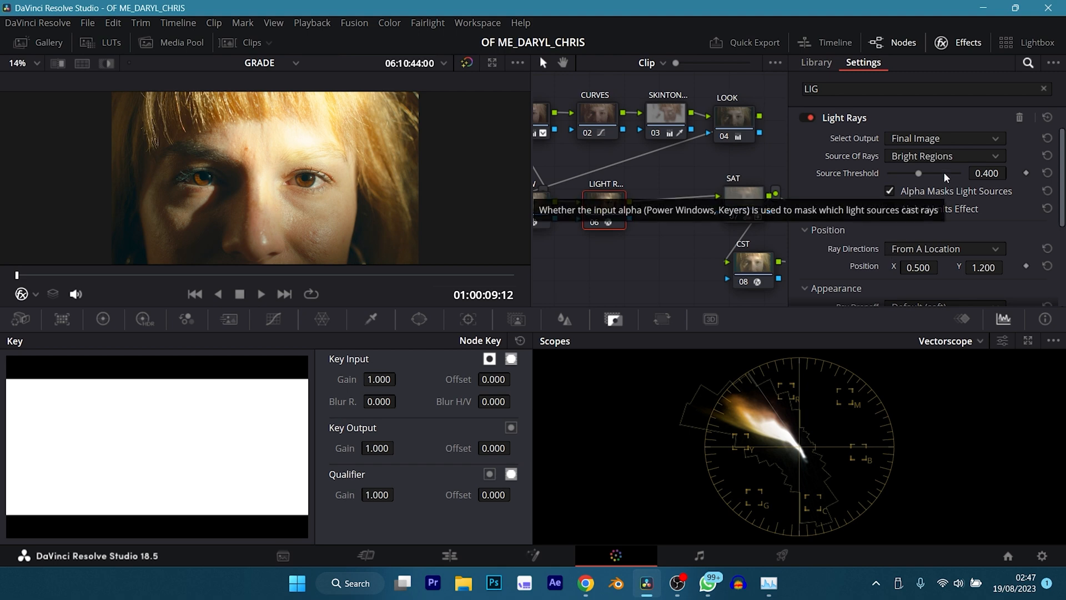
{"action": "left_click_drag", "start_coordinate": [919, 172], "coordinate": [911, 172]}
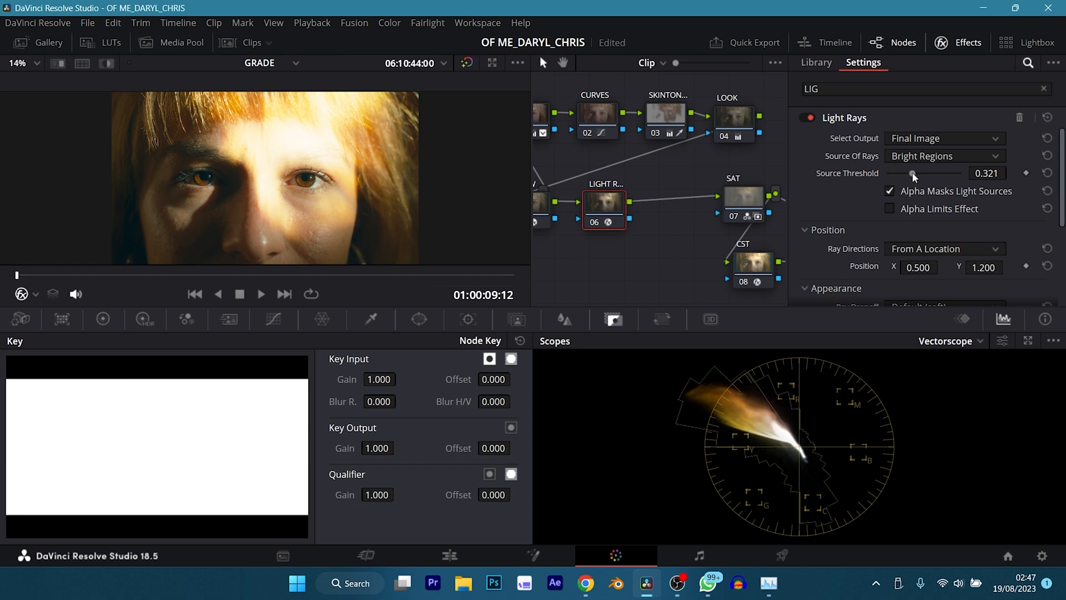
- Move the Light Rays source just outside the picture's right edge, at about X 1.030 and Y 0.674
{"action": "scroll", "coordinate": [847, 212], "scroll_direction": "down", "scroll_amount": 3}
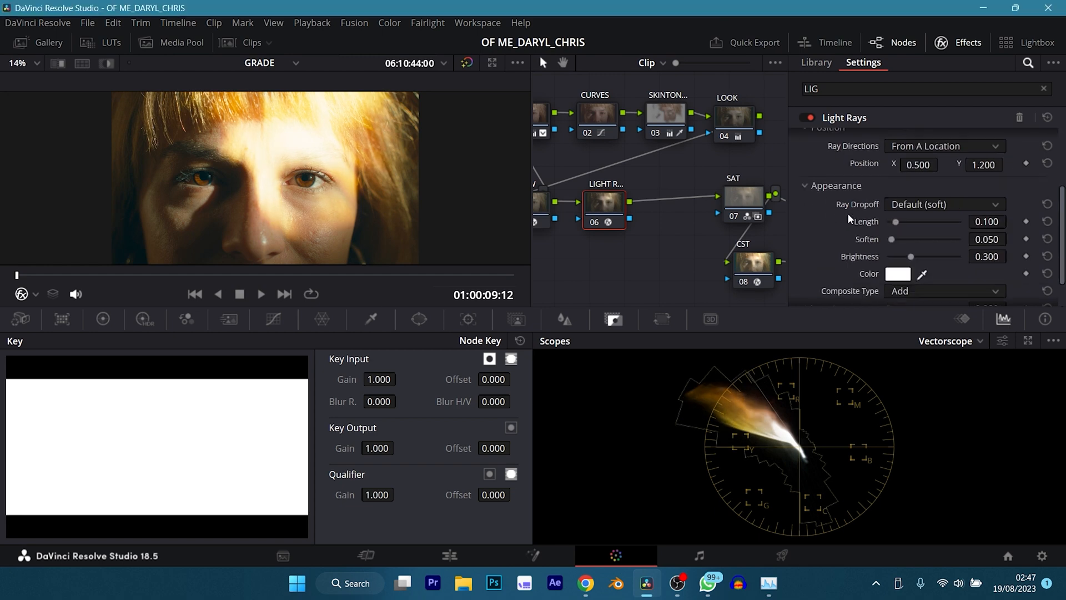
{"action": "left_click_drag", "start_coordinate": [918, 192], "coordinate": [1009, 192]}
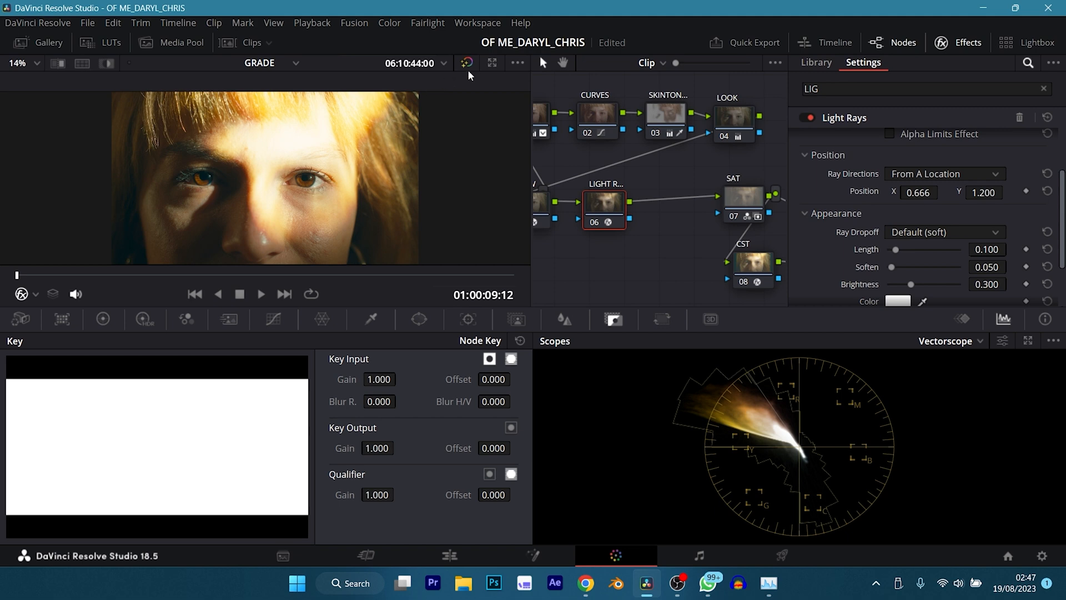
{"action": "left_click", "coordinate": [428, 147]}
{"action": "left_click_drag", "start_coordinate": [427, 147], "coordinate": [427, 149]}
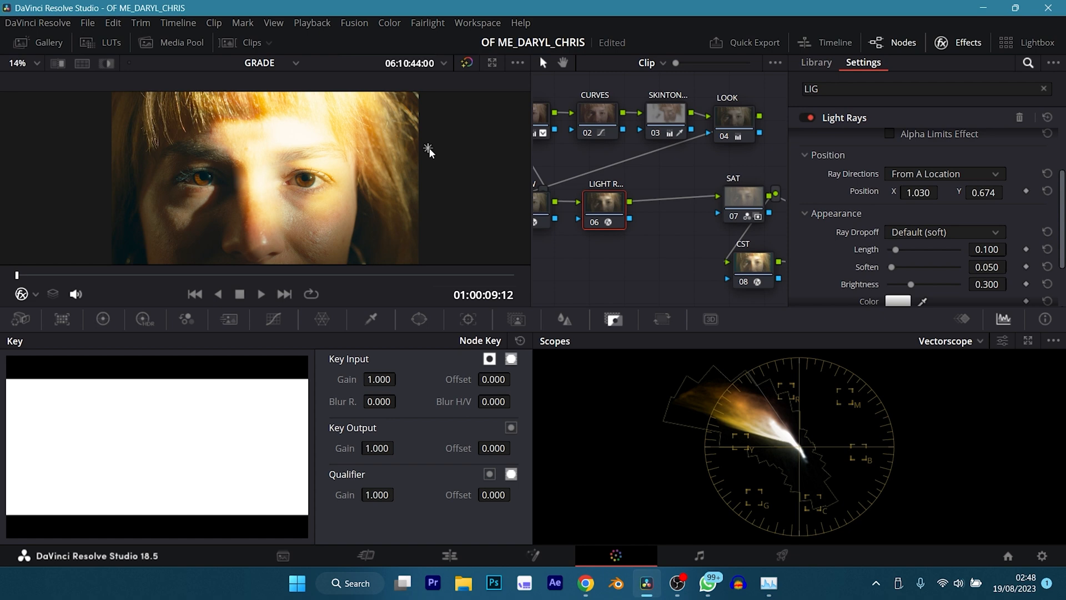
{"action": "mouse_move", "coordinate": [429, 149]}
{"action": "left_mouse_down"}
{"action": "mouse_move", "coordinate": [259, 195]}
{"action": "mouse_move", "coordinate": [478, 128]}
{"action": "mouse_move", "coordinate": [480, 113]}
{"action": "mouse_move", "coordinate": [427, 149]}
{"action": "left_mouse_up"}
{"action": "left_click", "coordinate": [988, 192]}
{"action": "left_click", "coordinate": [841, 244]}
- Set both the Length and Soften of the light rays to 1.000
{"action": "scroll", "coordinate": [822, 212], "scroll_direction": "down", "scroll_amount": 2}
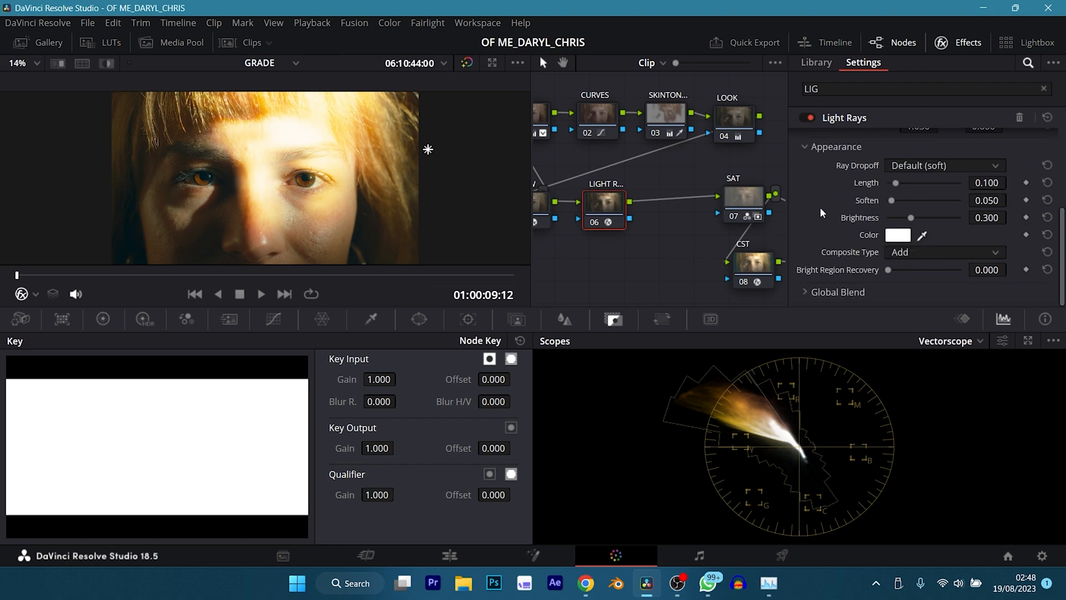
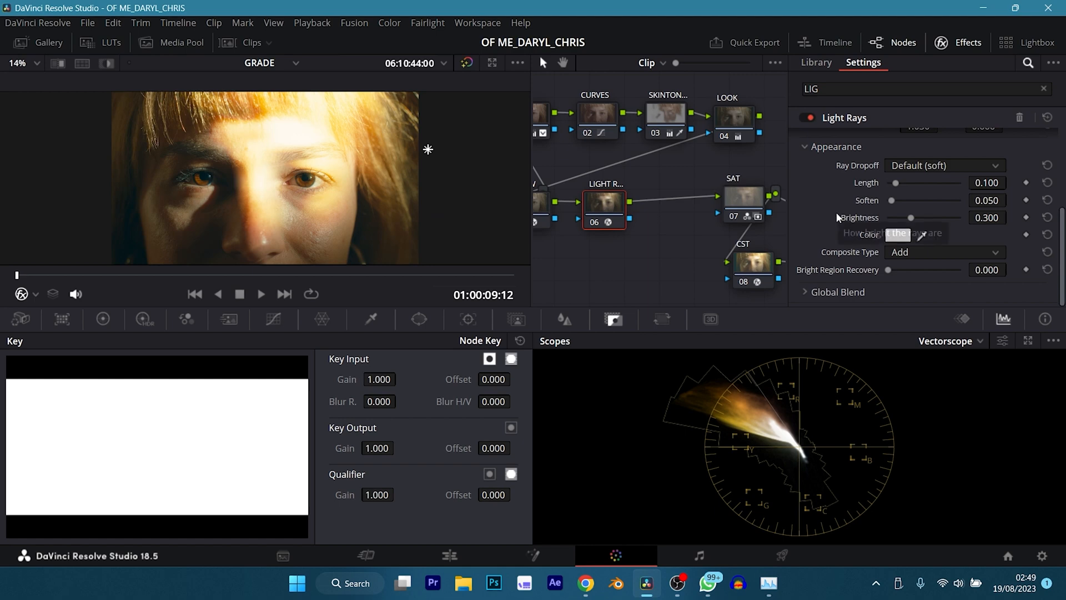
{"action": "left_click_drag", "start_coordinate": [902, 183], "coordinate": [1042, 182]}
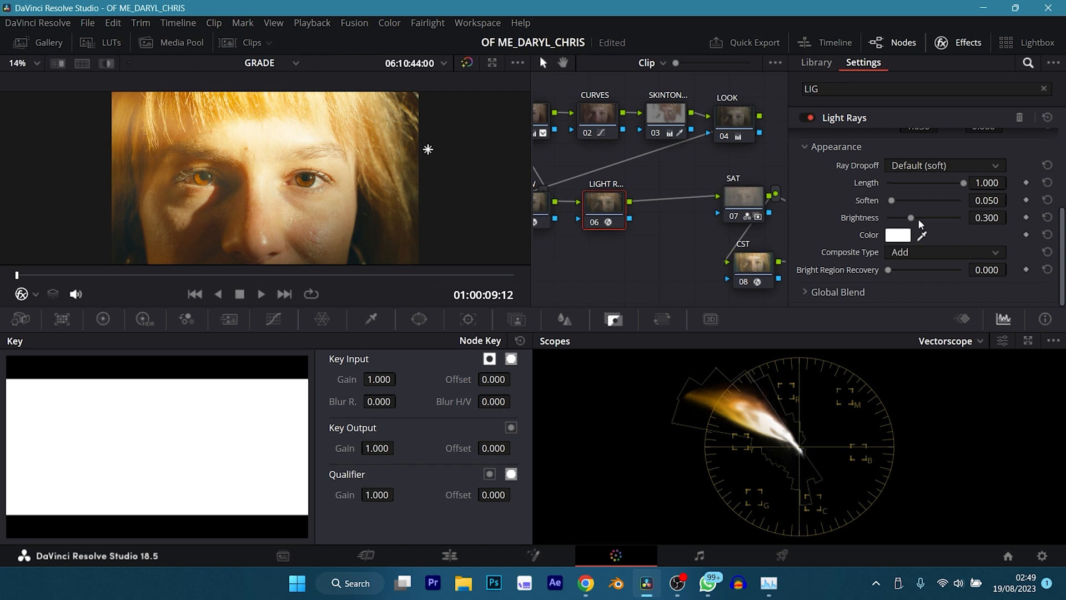
{"action": "left_click_drag", "start_coordinate": [893, 200], "coordinate": [972, 210]}
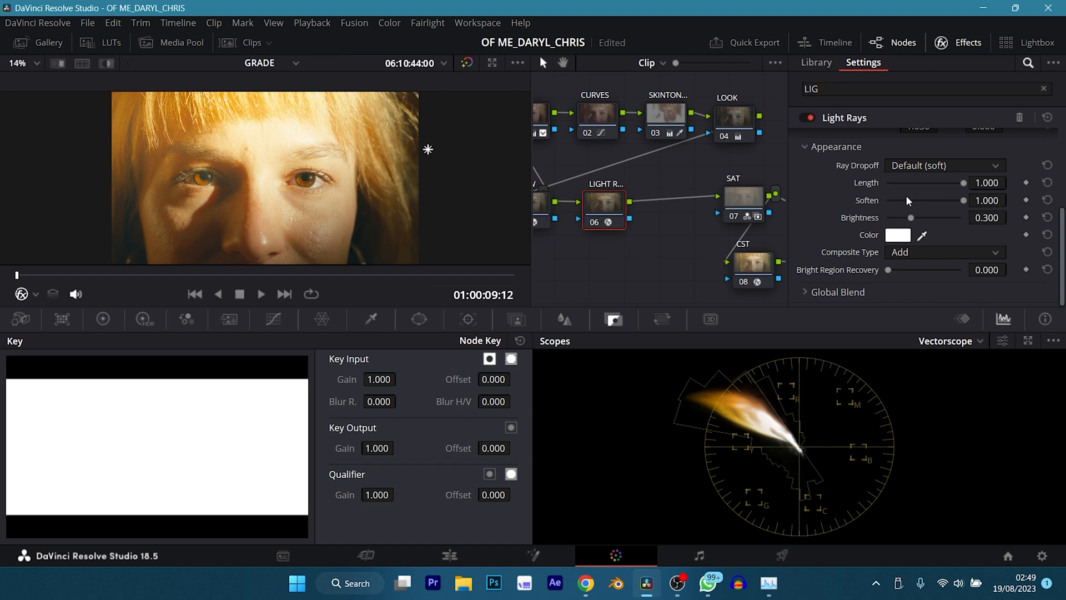
- Try different Global Blend amounts for the Light Rays effect and return Blend to 1.000
{"action": "left_click", "coordinate": [809, 292]}
{"action": "scroll", "coordinate": [814, 248], "scroll_direction": "down", "scroll_amount": 1}
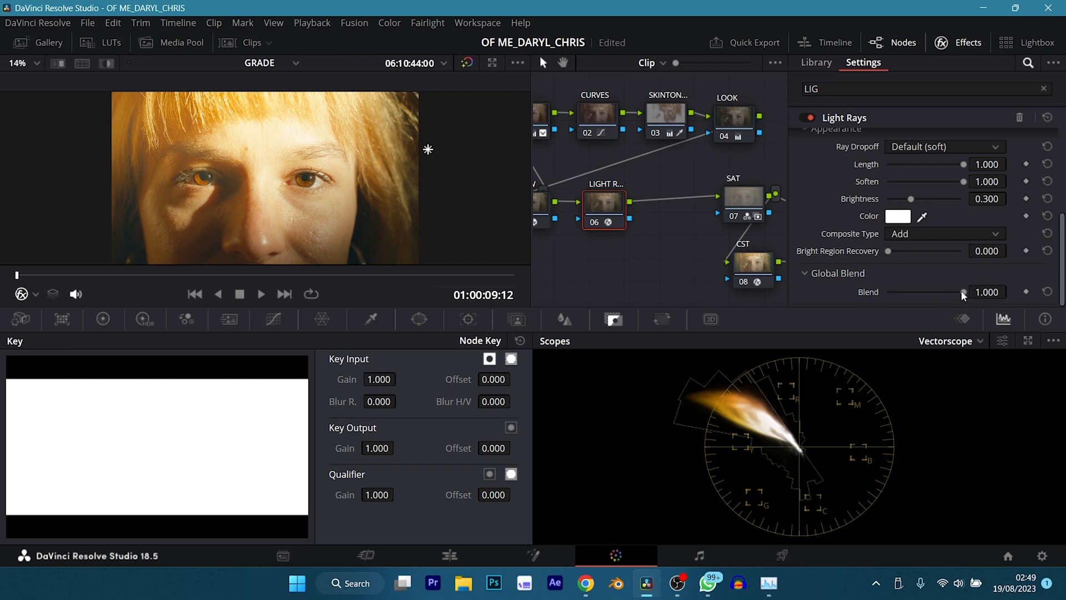
{"action": "mouse_move", "coordinate": [961, 291]}
{"action": "left_mouse_down"}
{"action": "mouse_move", "coordinate": [937, 291]}
{"action": "mouse_move", "coordinate": [968, 291]}
{"action": "left_mouse_up"}
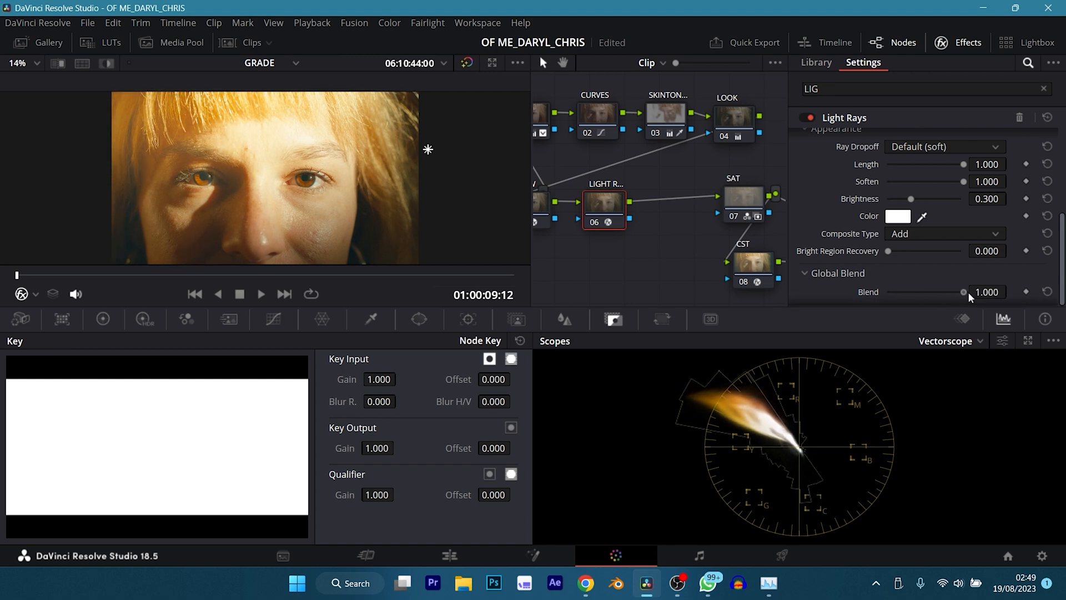
- Compare the picture with node 05's Glow effect off and on, leave it on, and reset its Color Filter to white
{"action": "left_click", "coordinate": [550, 208]}
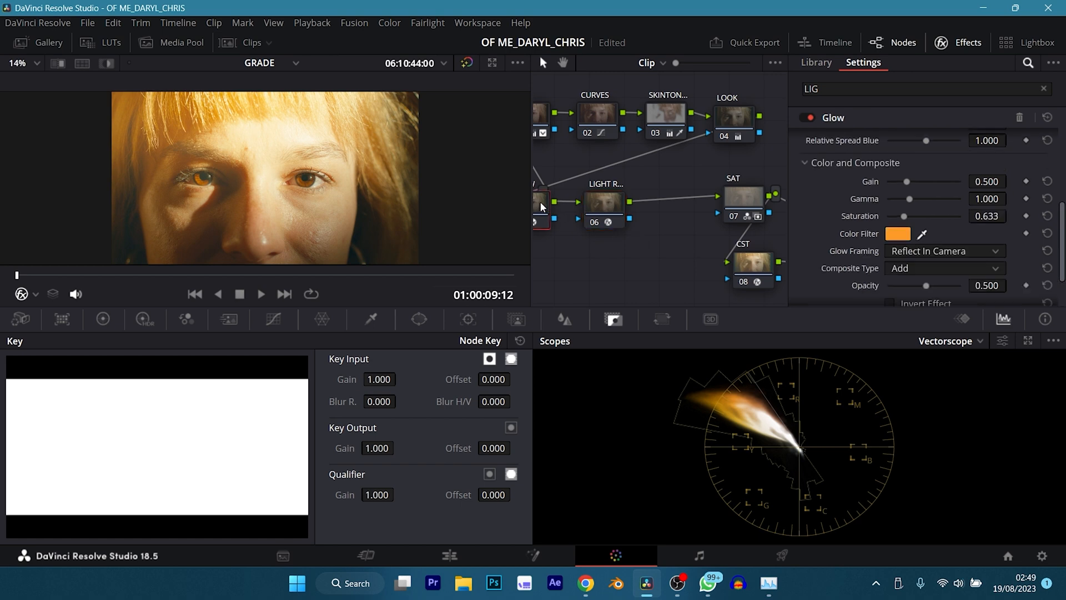
{"action": "left_click", "coordinate": [810, 114]}
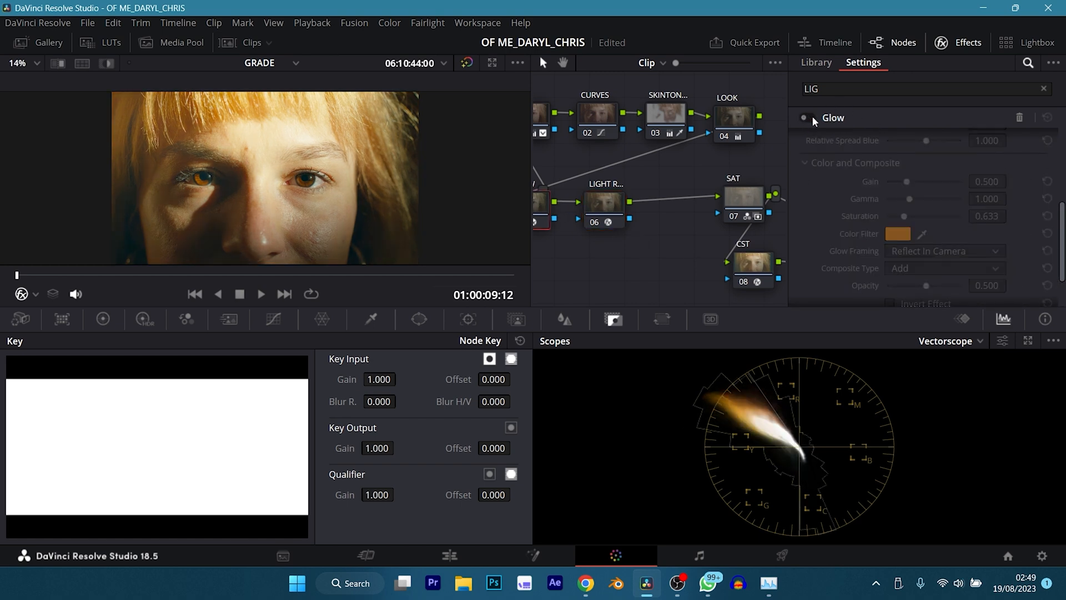
{"action": "left_click", "coordinate": [811, 116]}
{"action": "scroll", "coordinate": [830, 188], "scroll_direction": "down", "scroll_amount": 2}
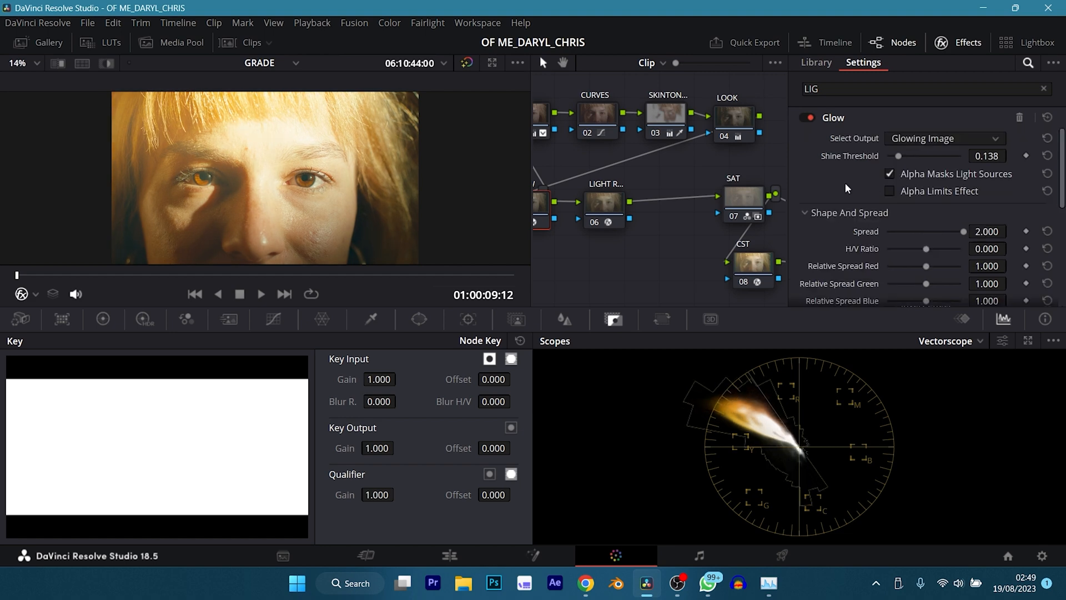
{"action": "scroll", "coordinate": [844, 182], "scroll_direction": "down", "scroll_amount": 5}
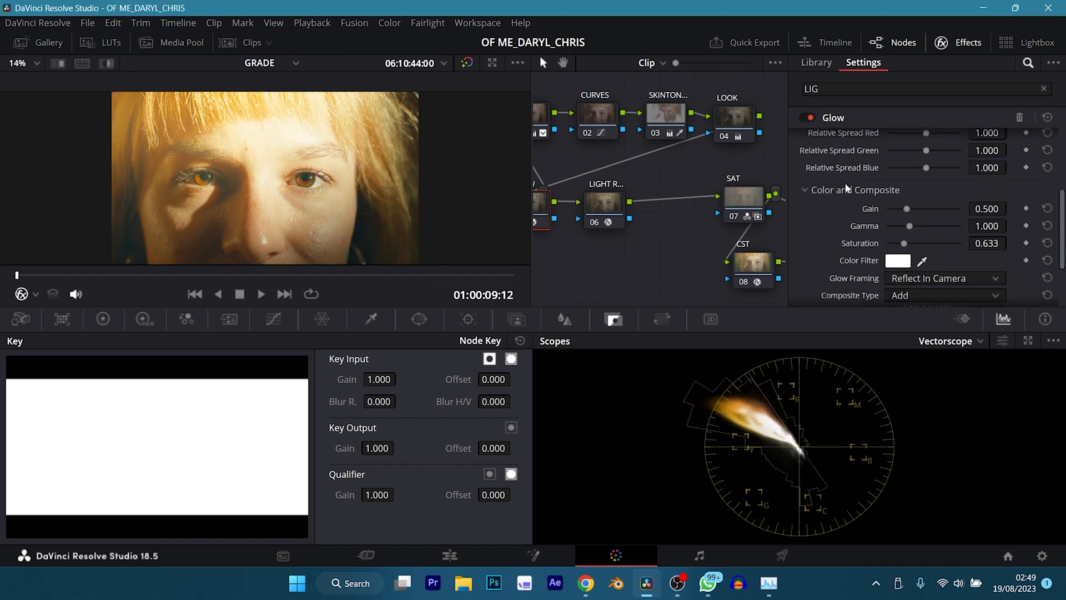
{"action": "scroll", "coordinate": [845, 187], "scroll_direction": "down", "scroll_amount": 3}
{"action": "scroll", "coordinate": [846, 187], "scroll_direction": "up", "scroll_amount": 7}
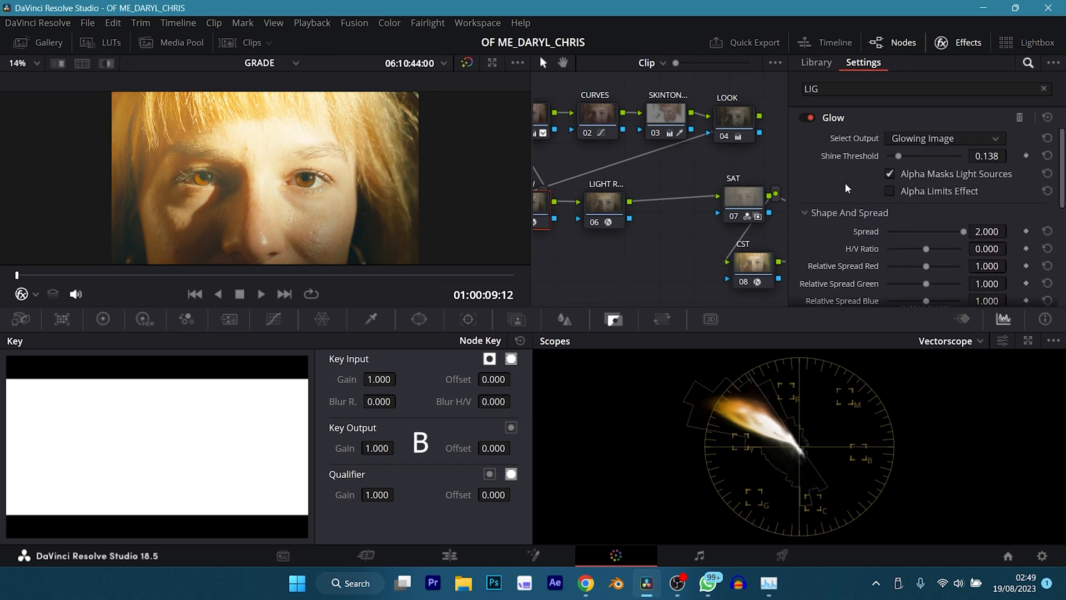
{"action": "scroll", "coordinate": [846, 187], "scroll_direction": "down", "scroll_amount": 2}
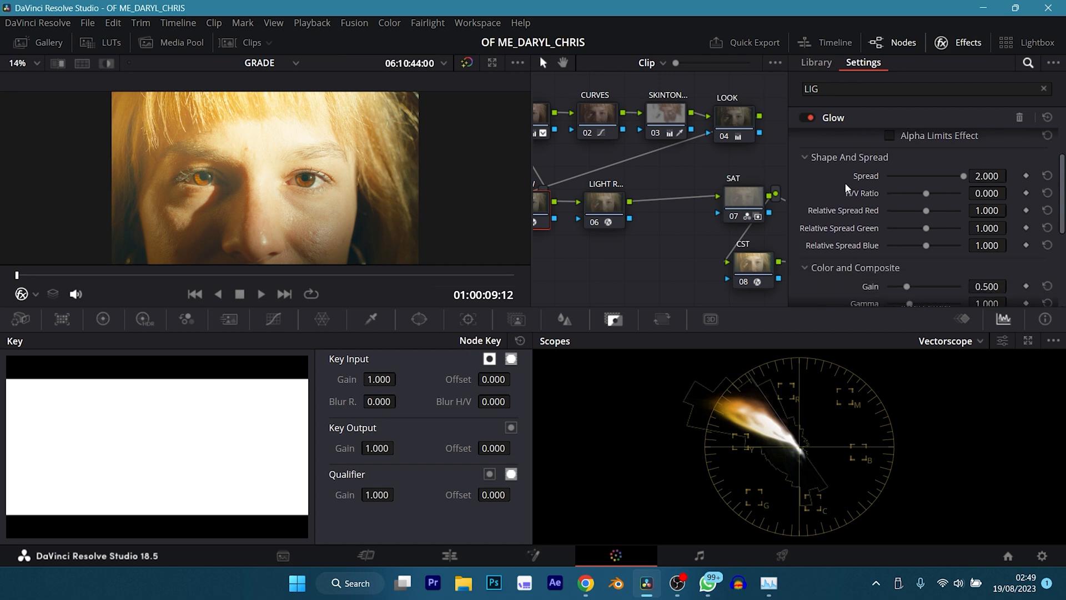
- Lower the Glow effect's Global Blend on node 05 slightly below 0.200
{"action": "scroll", "coordinate": [845, 182], "scroll_direction": "down", "scroll_amount": 5}
{"action": "scroll", "coordinate": [844, 252], "scroll_direction": "down", "scroll_amount": 1}
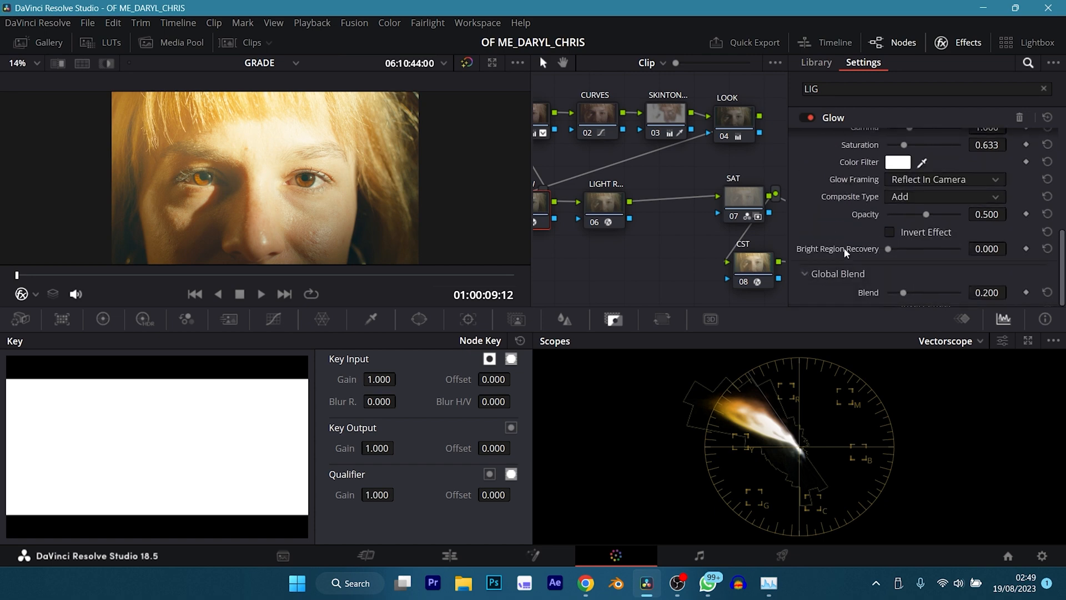
{"action": "left_click_drag", "start_coordinate": [903, 293], "coordinate": [900, 293]}
{"action": "scroll", "coordinate": [828, 209], "scroll_direction": "up", "scroll_amount": 2}
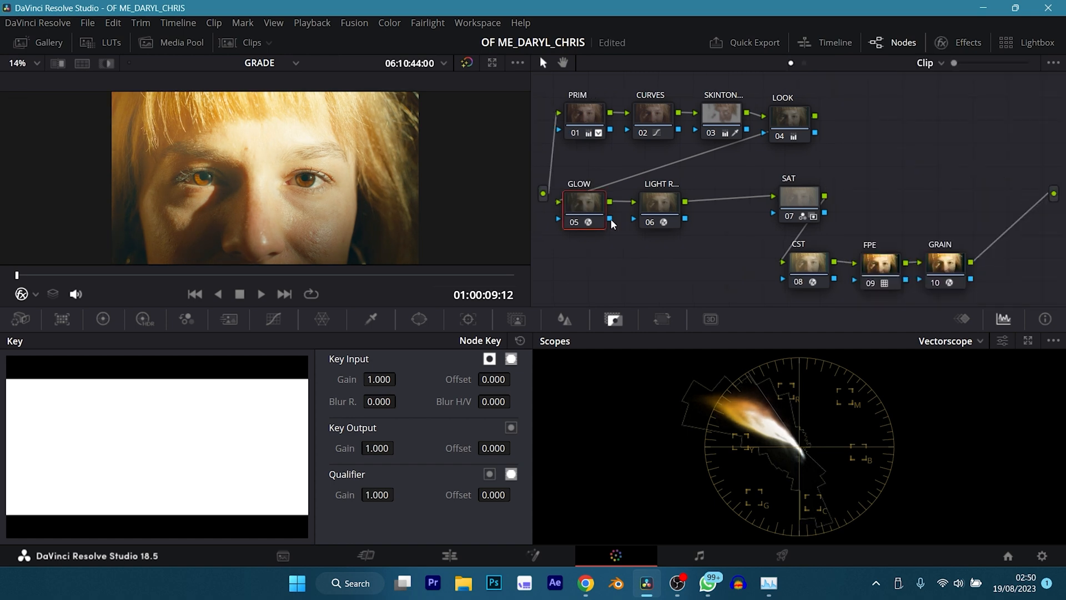
- On the PRIM node, lower the primary Gain to 1.01 and the Lift to -0.02
{"action": "left_click", "coordinate": [583, 114]}
{"action": "left_click", "coordinate": [104, 319]}
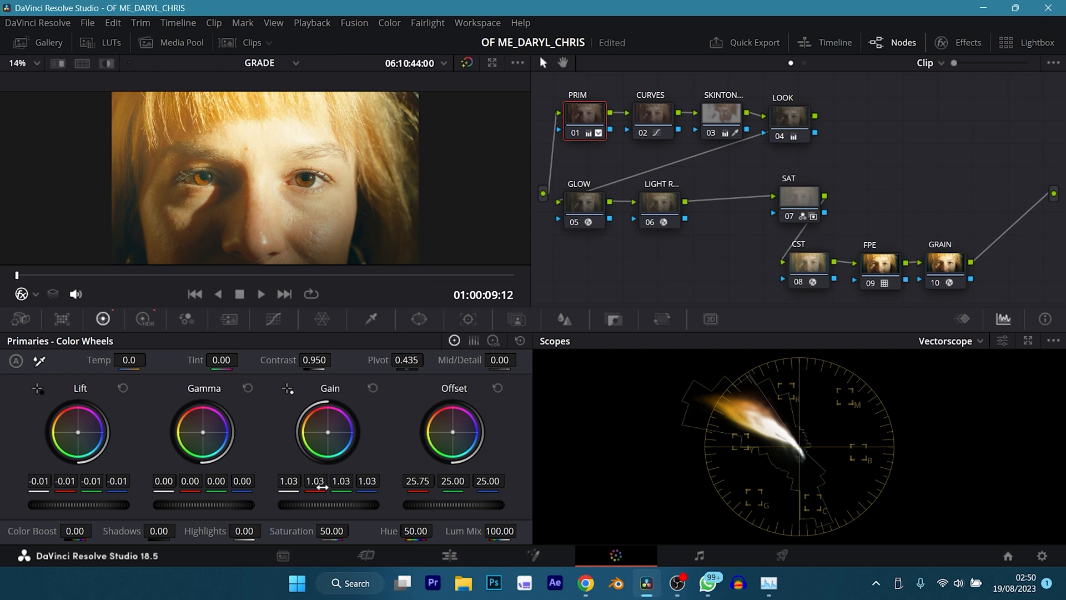
{"action": "left_click_drag", "start_coordinate": [325, 501], "coordinate": [311, 502]}
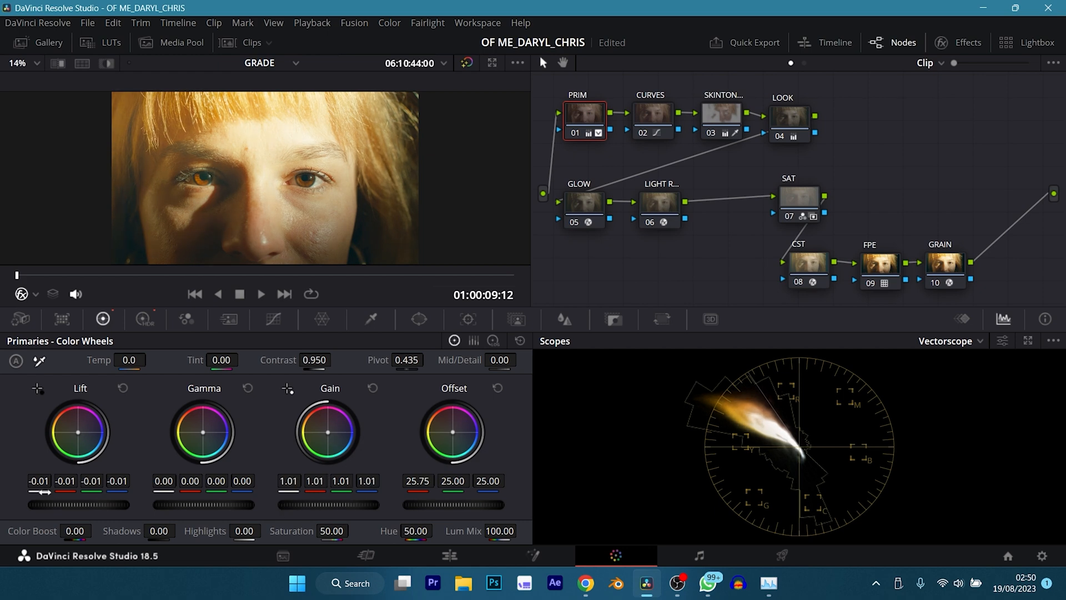
{"action": "left_click_drag", "start_coordinate": [78, 504], "coordinate": [109, 509]}
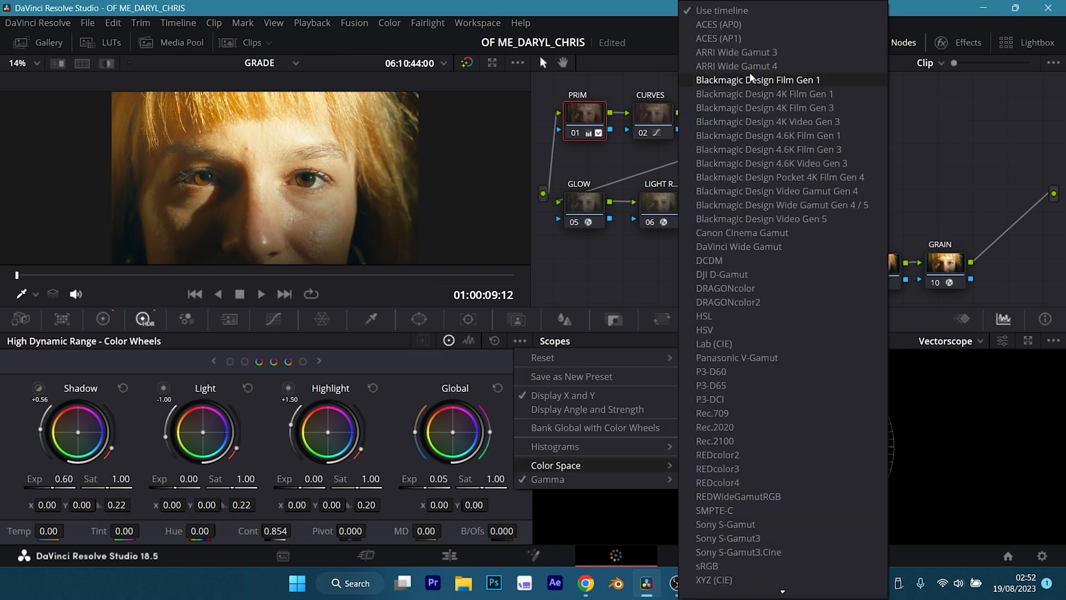
- Slightly lower the PRIM node's HDR Highlight and Global exposure, set primary Gamma to -0.01, and compare the grade off and on
{"action": "key", "text": "Escape"}
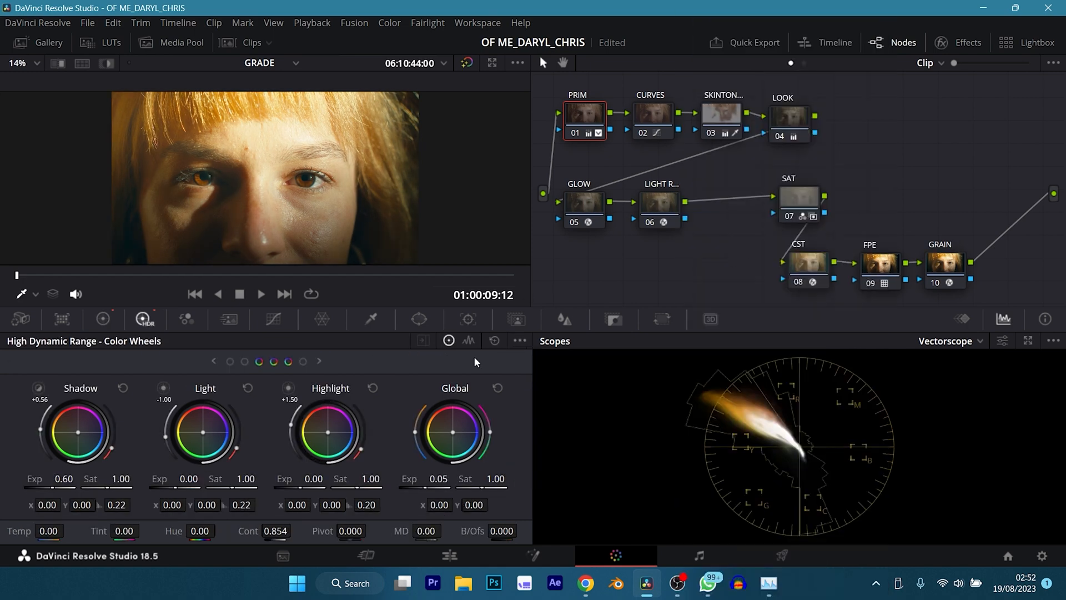
{"action": "left_click_drag", "start_coordinate": [299, 484], "coordinate": [292, 485]}
{"action": "left_click_drag", "start_coordinate": [425, 484], "coordinate": [422, 483]}
{"action": "left_click", "coordinate": [107, 324]}
{"action": "left_click_drag", "start_coordinate": [214, 506], "coordinate": [194, 506]}
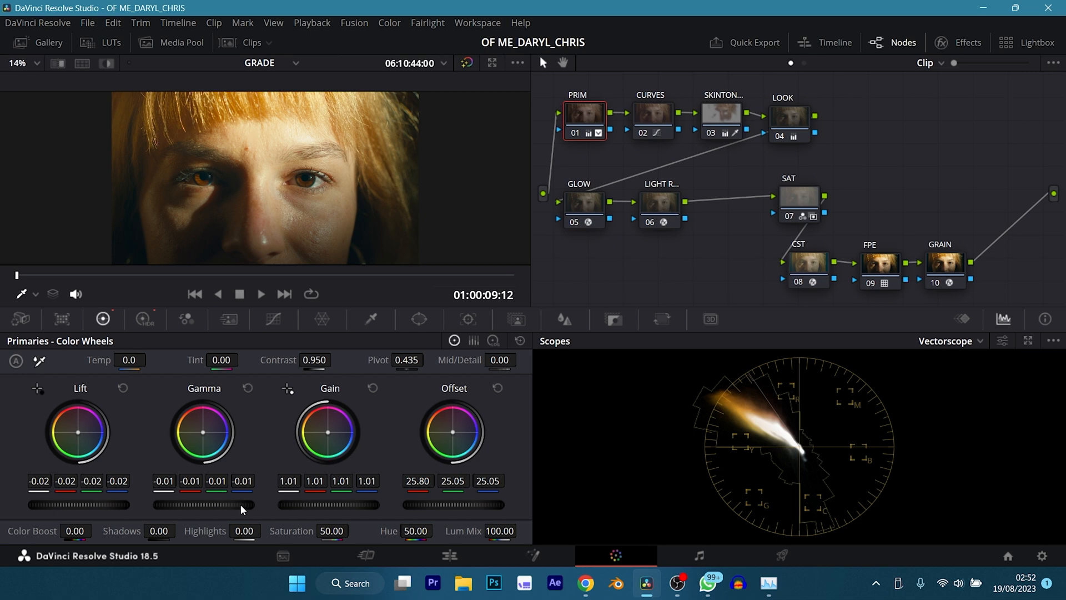
{"action": "key", "text": "ctrl+d"}
{"action": "key", "text": "ctrl+d"}
- Set the SAT node's Key Output Gain to 0.300 and save the project
{"action": "left_click", "coordinate": [791, 201]}
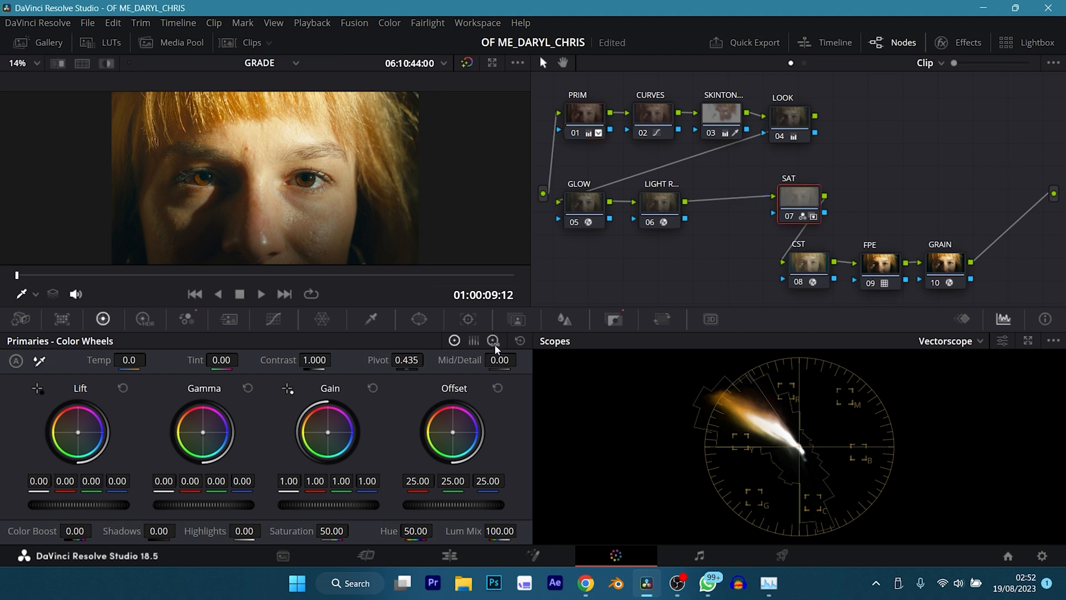
{"action": "left_click", "coordinate": [613, 321]}
{"action": "left_click", "coordinate": [376, 447]}
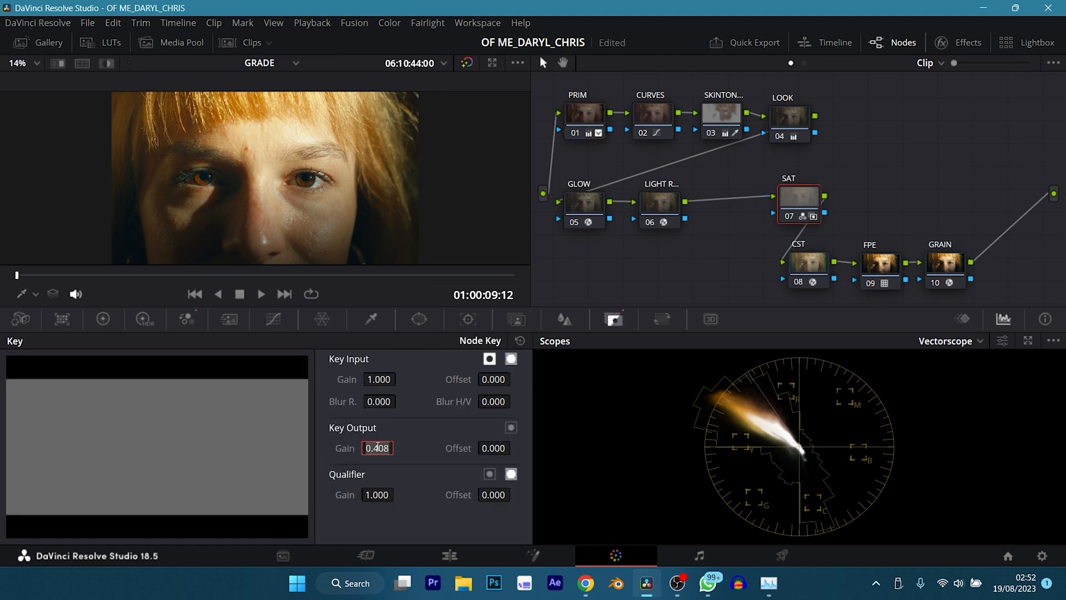
{"action": "key", "text": "BackSpace"}
{"action": "type", "text": ".300"}
{"action": "key", "text": "Return"}
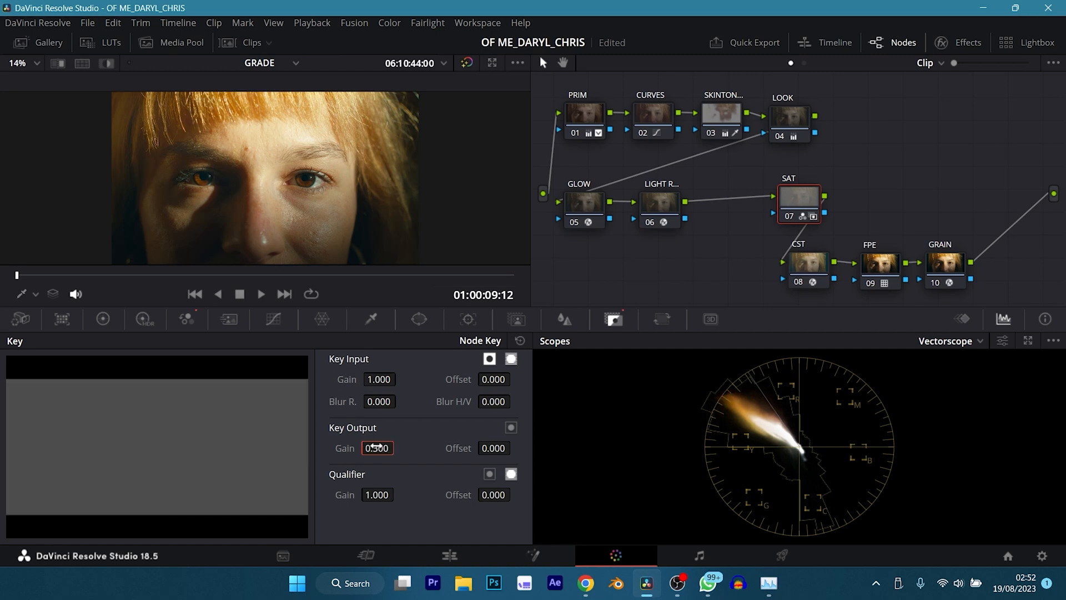
{"action": "key", "text": "ctrl+s"}
- Place the SAT node beside the light rays node and shift the GLOW, light rays and SAT row upward
{"action": "left_click_drag", "start_coordinate": [795, 201], "coordinate": [723, 206]}
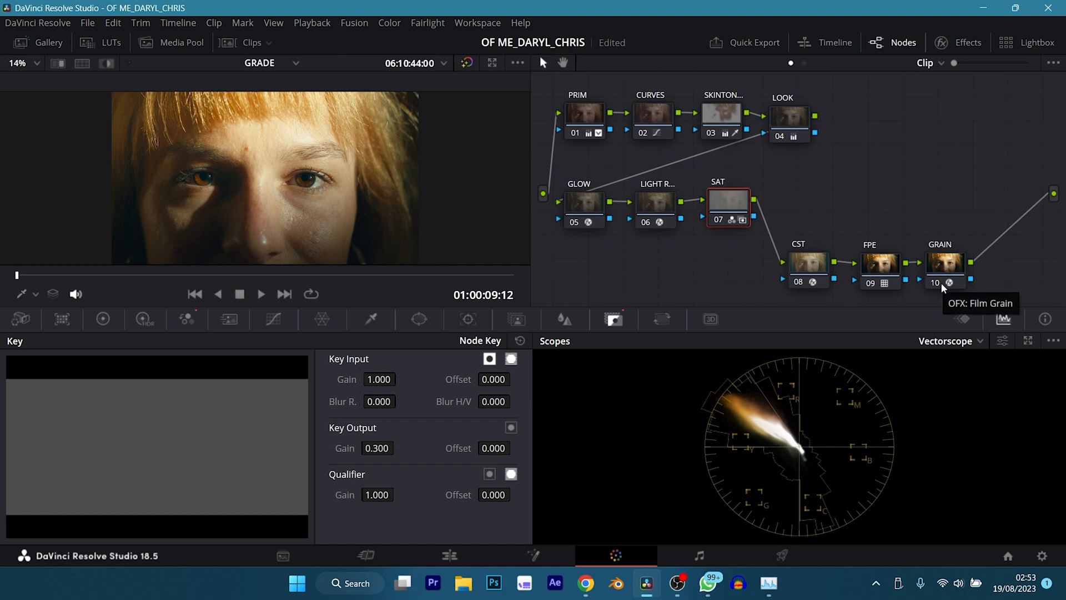
{"action": "left_click_drag", "start_coordinate": [827, 198], "coordinate": [593, 193]}
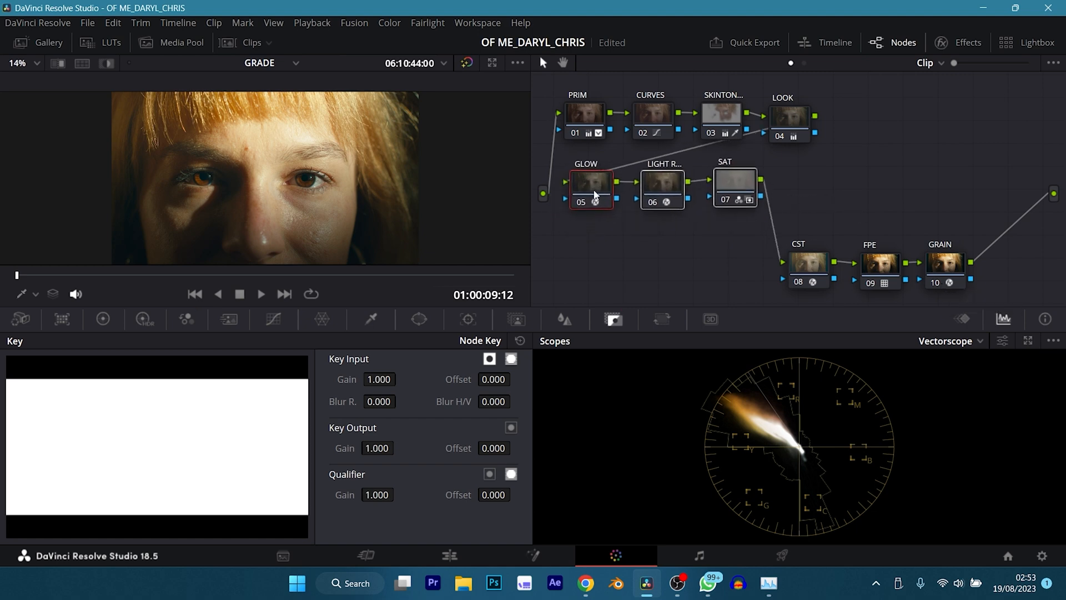
- Add a serial node after SAT, place it below GLOW, and add a layer node to it
{"action": "left_click", "coordinate": [740, 195]}
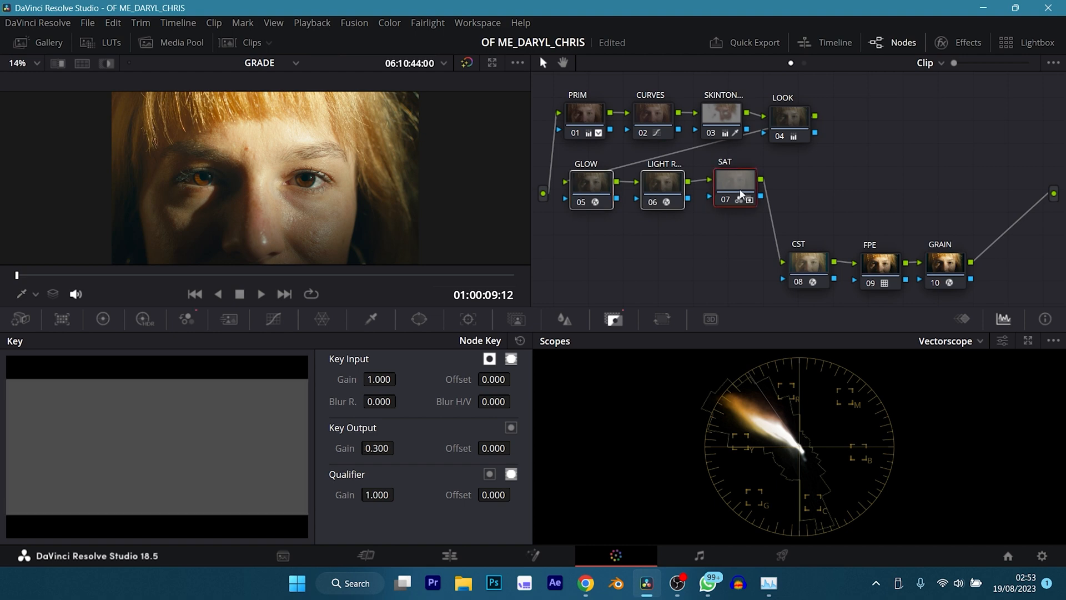
{"action": "key", "text": "alt+s"}
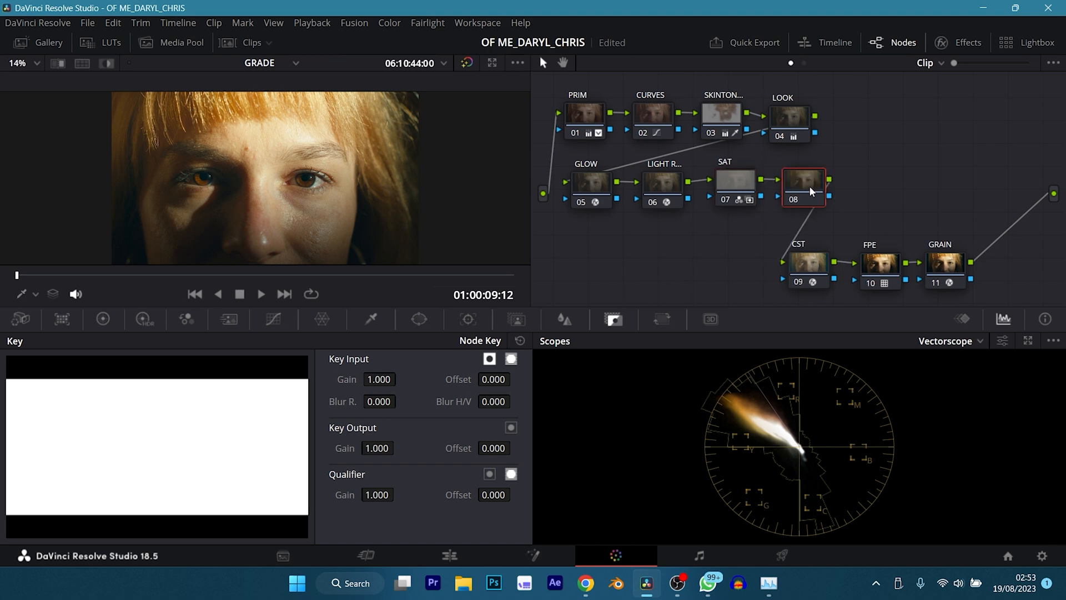
{"action": "left_click_drag", "start_coordinate": [809, 185], "coordinate": [595, 237]}
{"action": "right_click", "coordinate": [595, 236]}
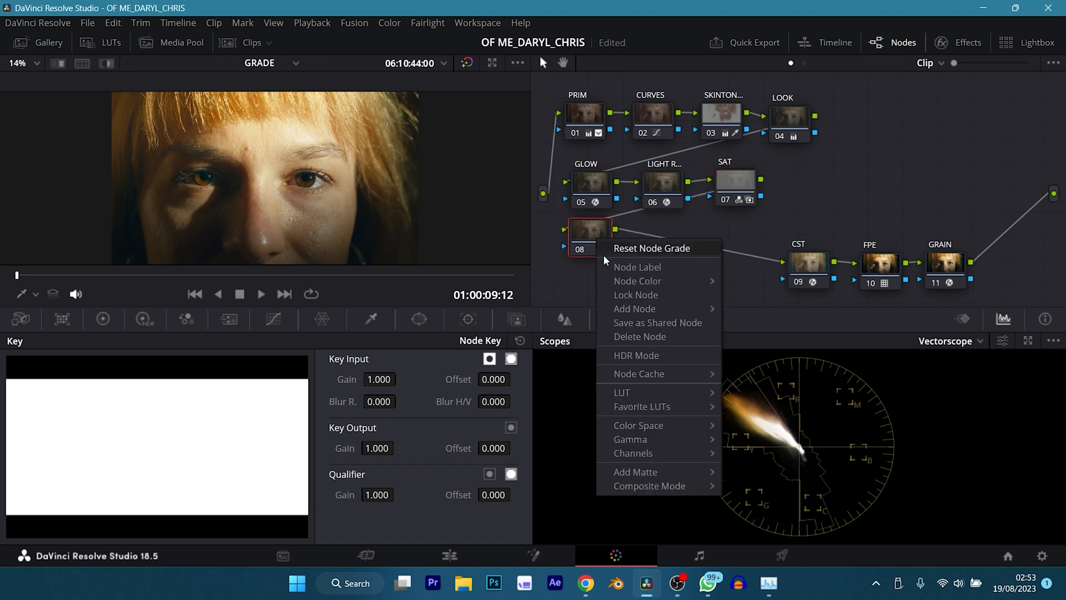
{"action": "mouse_move", "coordinate": [652, 309]}
{"action": "left_click", "coordinate": [758, 350]}
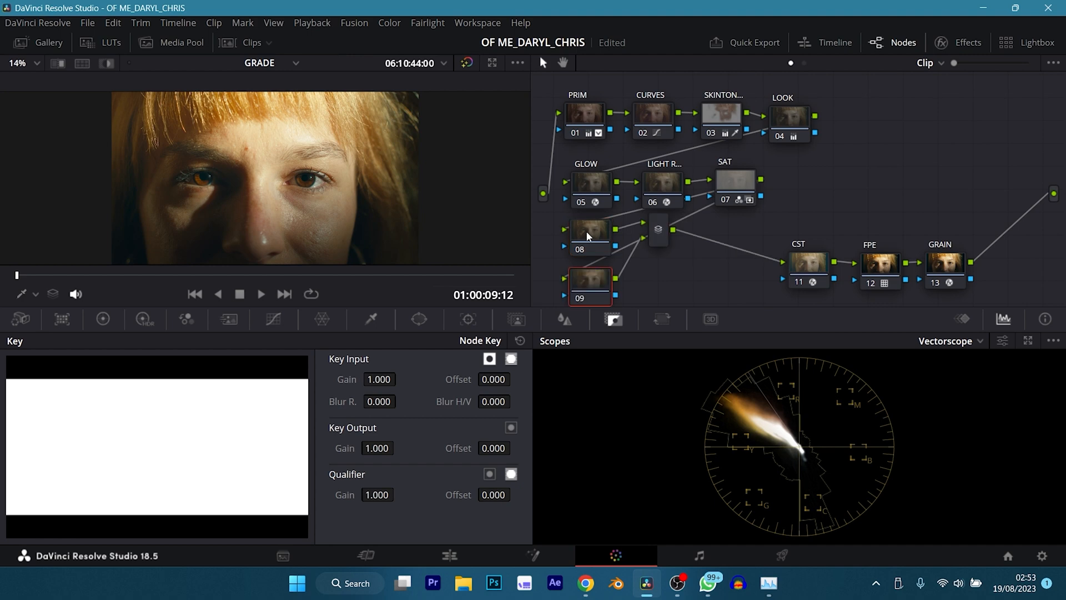
- Rearrange the node graph by shifting nodes 01 to 07 and the two new nodes up and lowering the layer mixer
{"action": "left_click_drag", "start_coordinate": [827, 158], "coordinate": [578, 99]}
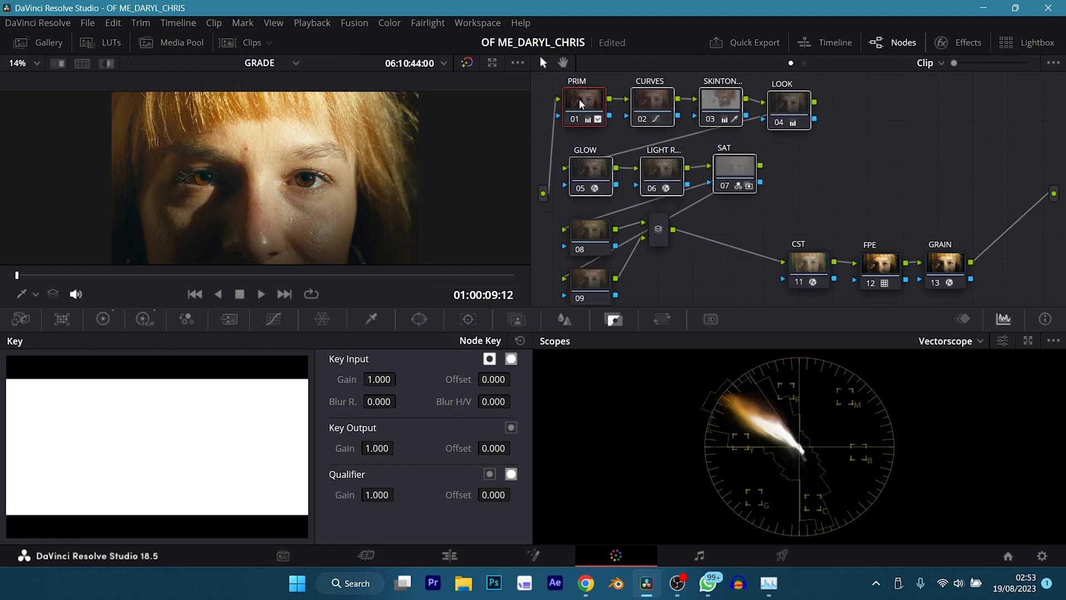
{"action": "left_click_drag", "start_coordinate": [648, 292], "coordinate": [579, 241]}
{"action": "left_click_drag", "start_coordinate": [580, 240], "coordinate": [580, 227]}
{"action": "left_click_drag", "start_coordinate": [649, 231], "coordinate": [658, 245]}
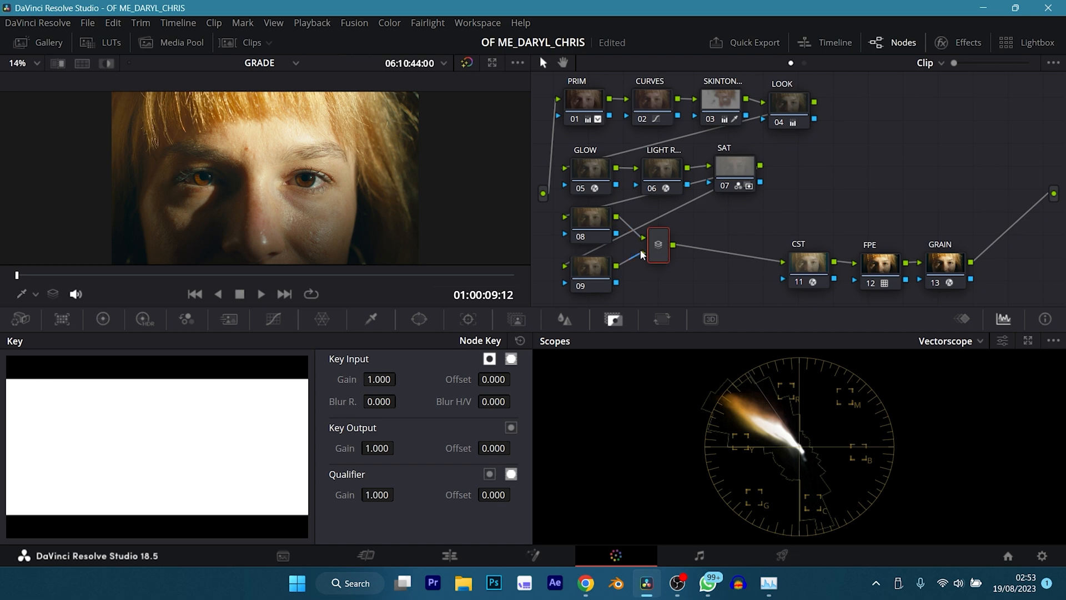
- Label node 08 INNER VIG and node 09 OUTER VIG, and save the project
{"action": "left_click", "coordinate": [591, 222]}
{"action": "type", "text": "IN"}
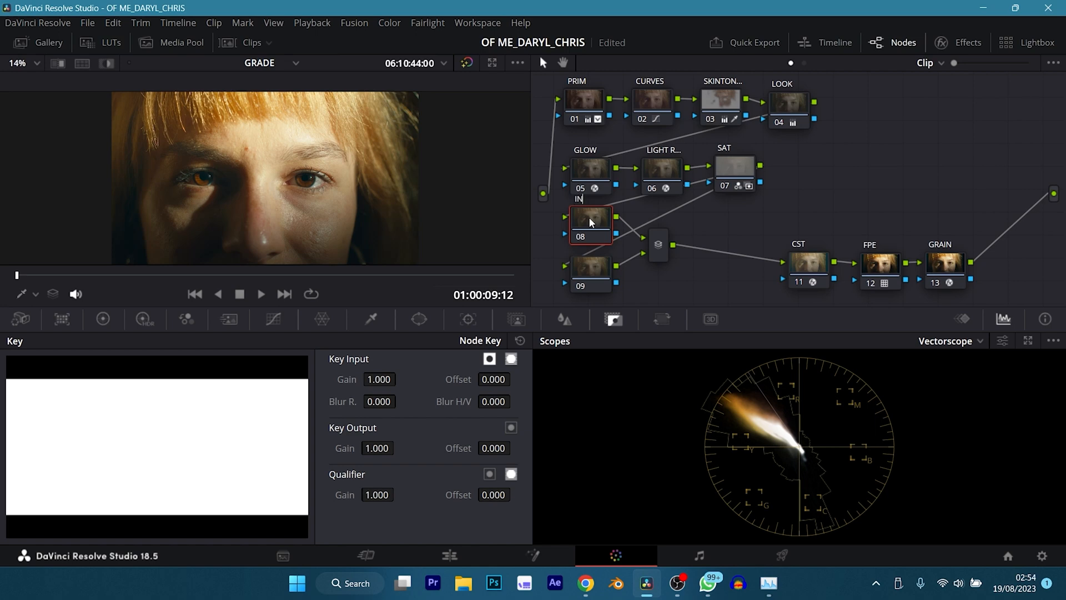
{"action": "type", "text": "NER VIG"}
{"action": "key", "text": "Return"}
{"action": "left_click", "coordinate": [587, 271]}
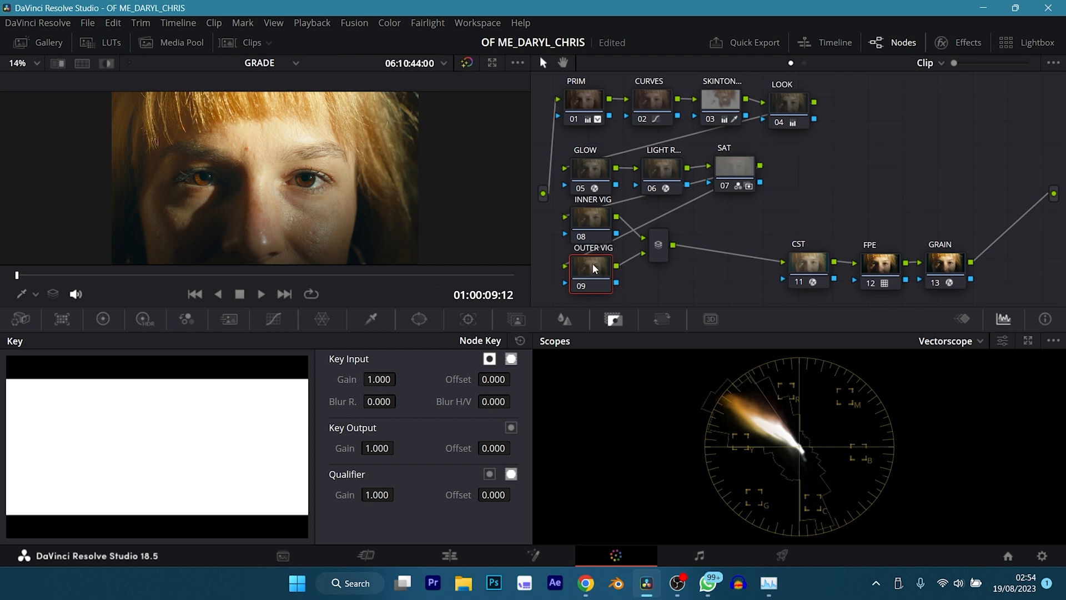
{"action": "key", "text": "ctrl+s"}
- Add a circular window to OUTER VIG, stretched over the eyes to about 78 Aspect, rotated about -14, with Soft 1 about 2.67
{"action": "left_click", "coordinate": [421, 327]}
{"action": "left_click", "coordinate": [32, 429]}
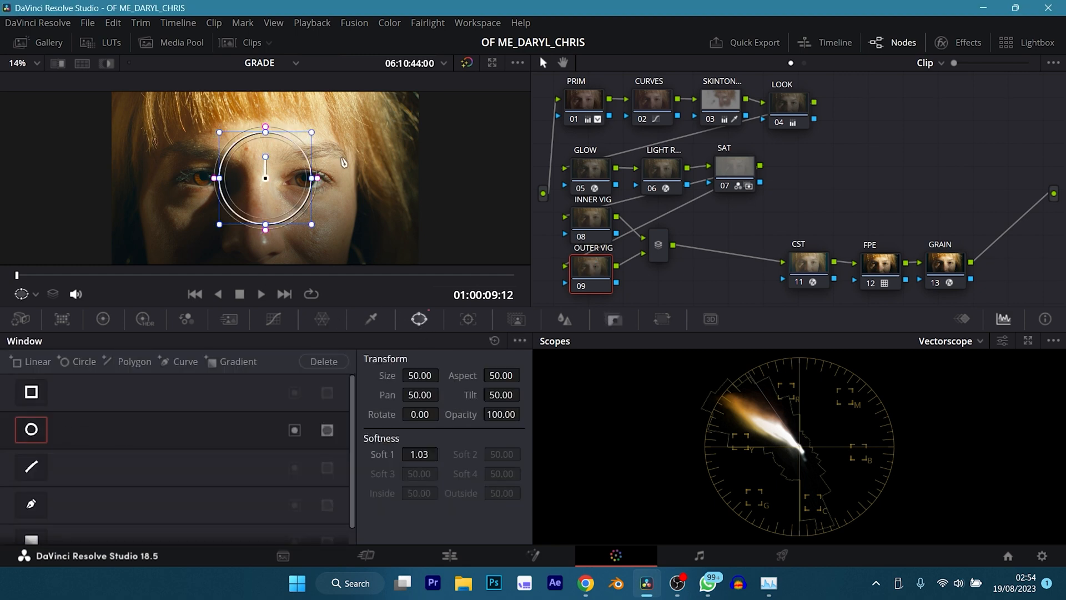
{"action": "left_click_drag", "start_coordinate": [313, 178], "coordinate": [369, 178]}
{"action": "left_click_drag", "start_coordinate": [359, 222], "coordinate": [376, 233]}
{"action": "left_click_drag", "start_coordinate": [267, 121], "coordinate": [267, 113]}
{"action": "left_click_drag", "start_coordinate": [265, 157], "coordinate": [336, 150]}
{"action": "left_click_drag", "start_coordinate": [189, 189], "coordinate": [172, 192]}
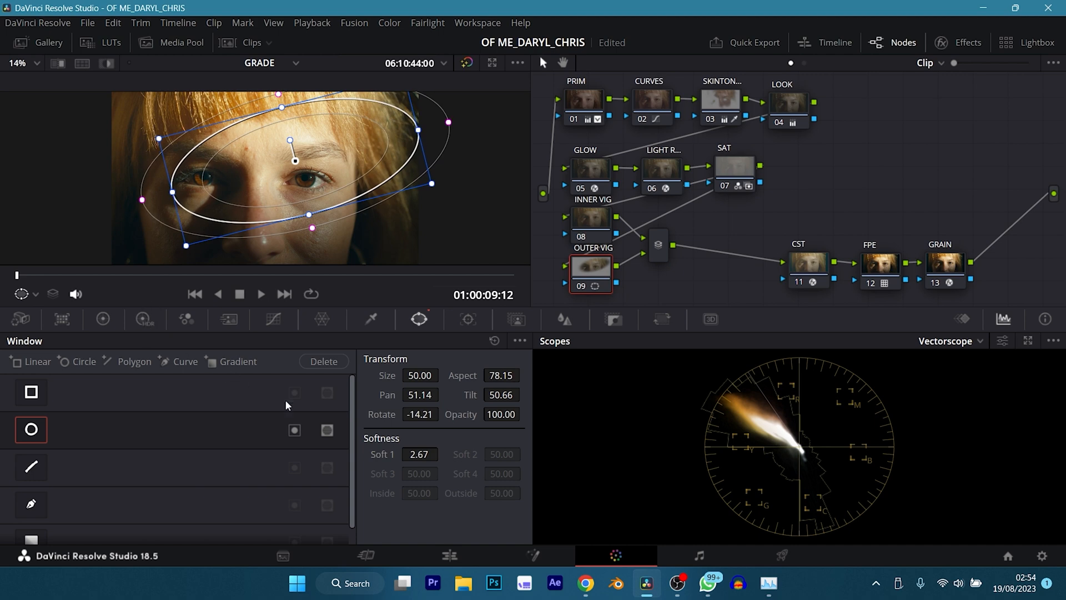
- Invert OUTER VIG's circular window and check its matte in Highlight view
{"action": "left_click", "coordinate": [294, 429]}
{"action": "key", "text": "shift+h"}
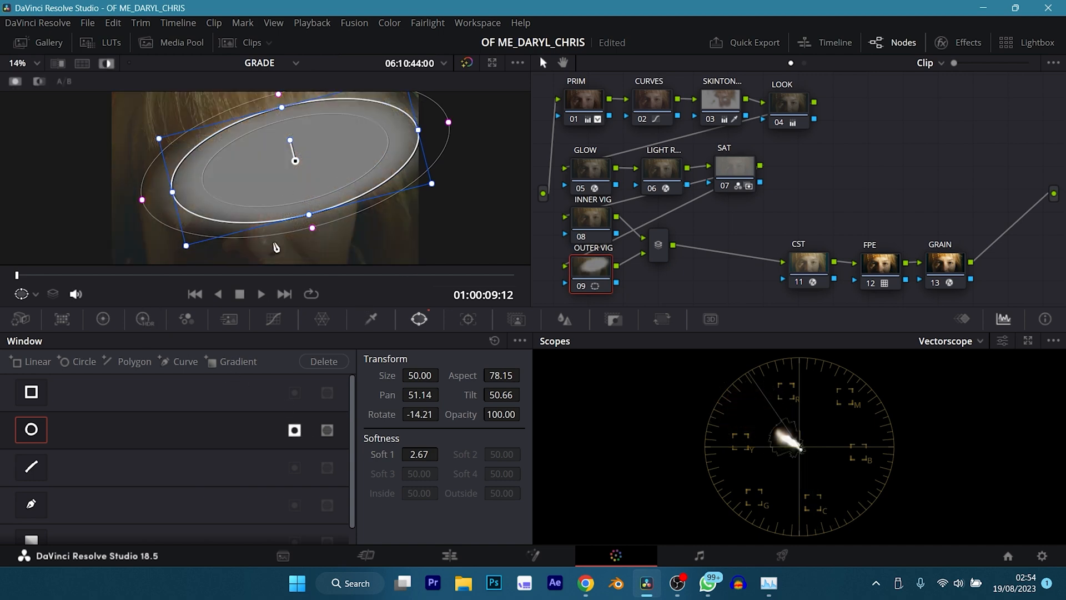
{"action": "key", "text": "shift+h"}
- Darken OUTER VIG by setting its Offset to 24.20, and compare the picture with the node off and on
{"action": "left_click", "coordinate": [102, 318]}
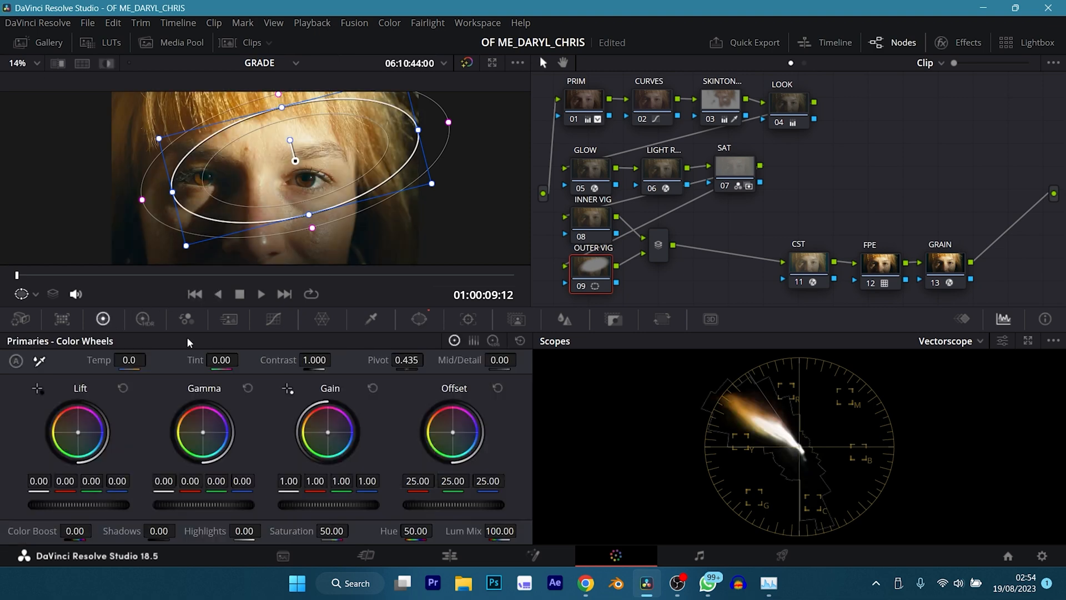
{"action": "mouse_move", "coordinate": [459, 504]}
{"action": "left_mouse_down"}
{"action": "mouse_move", "coordinate": [443, 504]}
{"action": "mouse_move", "coordinate": [458, 503]}
{"action": "left_mouse_up"}
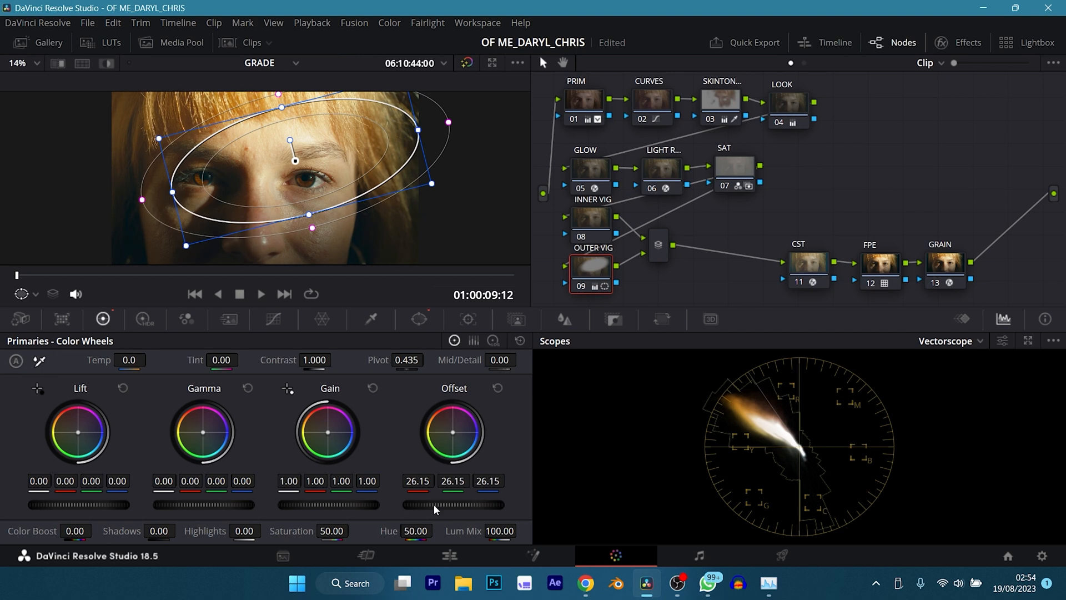
{"action": "left_click", "coordinate": [498, 388]}
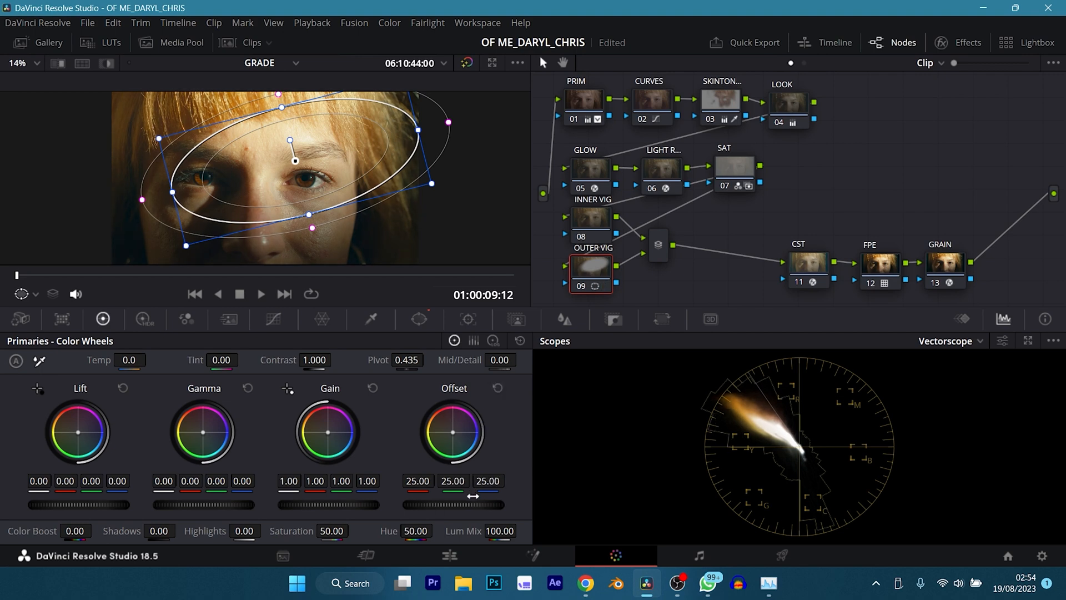
{"action": "left_click_drag", "start_coordinate": [453, 504], "coordinate": [447, 503]}
{"action": "key", "text": "ctrl+d"}
{"action": "key", "text": "ctrl+d"}
- Raise the OUTER VIG window's Soft 1 to about 12.89 while comparing the picture with the node off and on
{"action": "left_click_drag", "start_coordinate": [326, 236], "coordinate": [336, 253]}
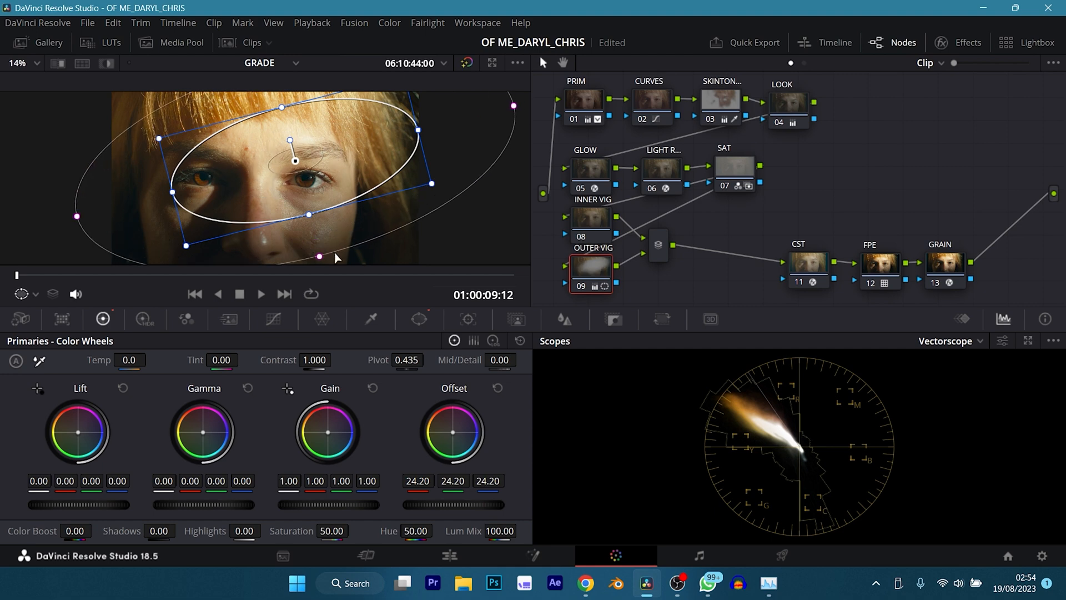
{"action": "key", "text": "ctrl+d"}
{"action": "key", "text": "ctrl+d"}
{"action": "key", "text": "ctrl+d"}
{"action": "key", "text": "ctrl+d"}
{"action": "left_click", "coordinate": [419, 320]}
{"action": "left_click_drag", "start_coordinate": [418, 454], "coordinate": [418, 452]}
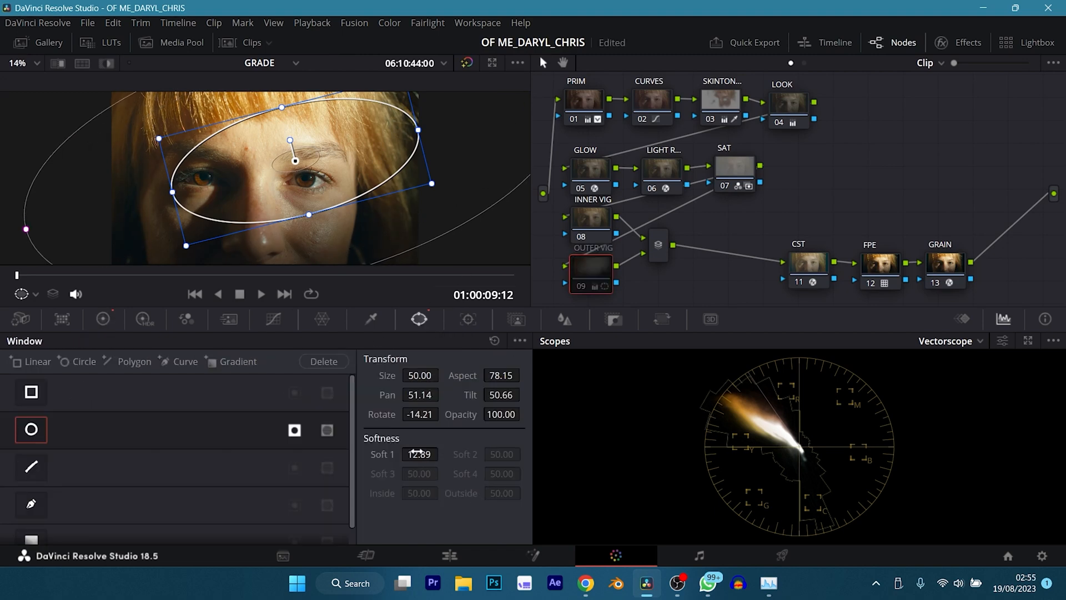
- Copy node 09's grade onto node 08, turn off its window's inversion, and check the matte in Highlight view
{"action": "left_click", "coordinate": [586, 222]}
{"action": "left_click", "coordinate": [590, 272]}
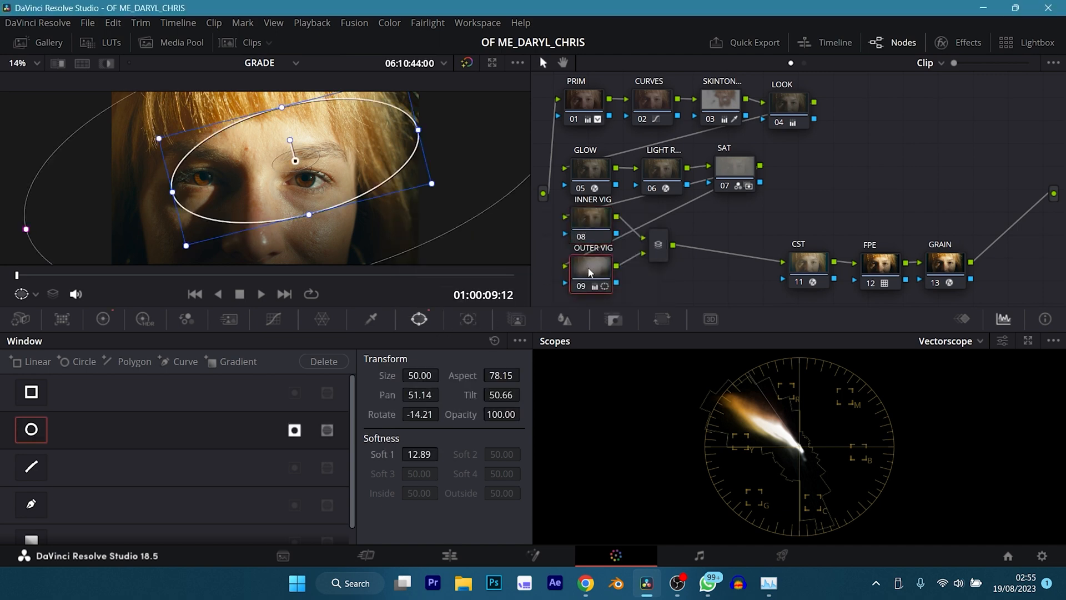
{"action": "left_click", "coordinate": [592, 230]}
{"action": "key", "text": "ctrl+v"}
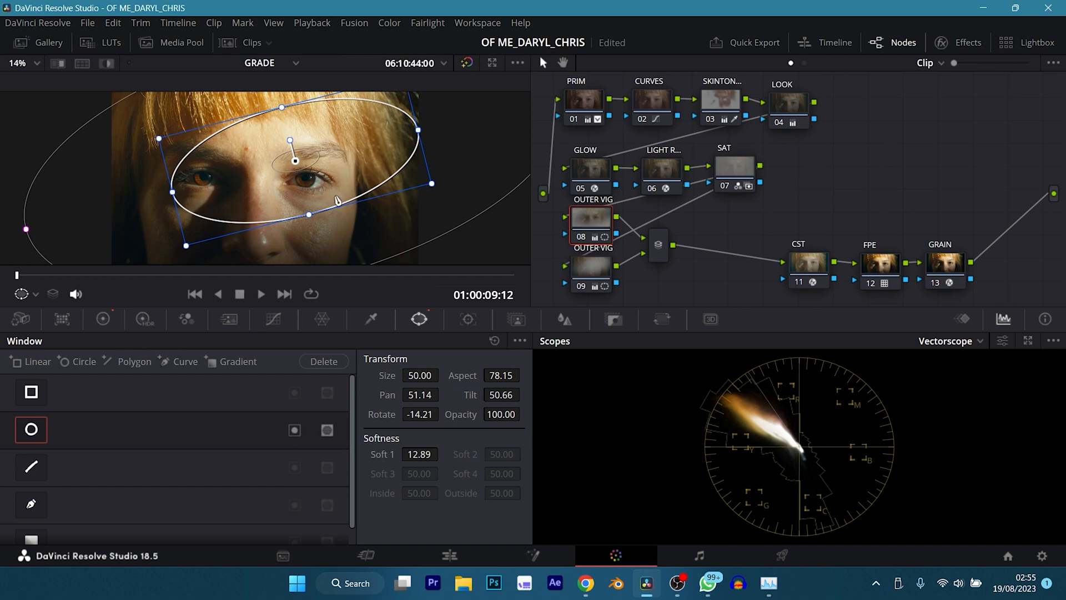
{"action": "key", "text": "shift+h"}
{"action": "key", "text": "shift+h"}
- Reset node 08's Offset and set its Gain to 1.10 to brighten the area inside the window
{"action": "left_click", "coordinate": [102, 318]}
{"action": "left_click", "coordinate": [496, 389]}
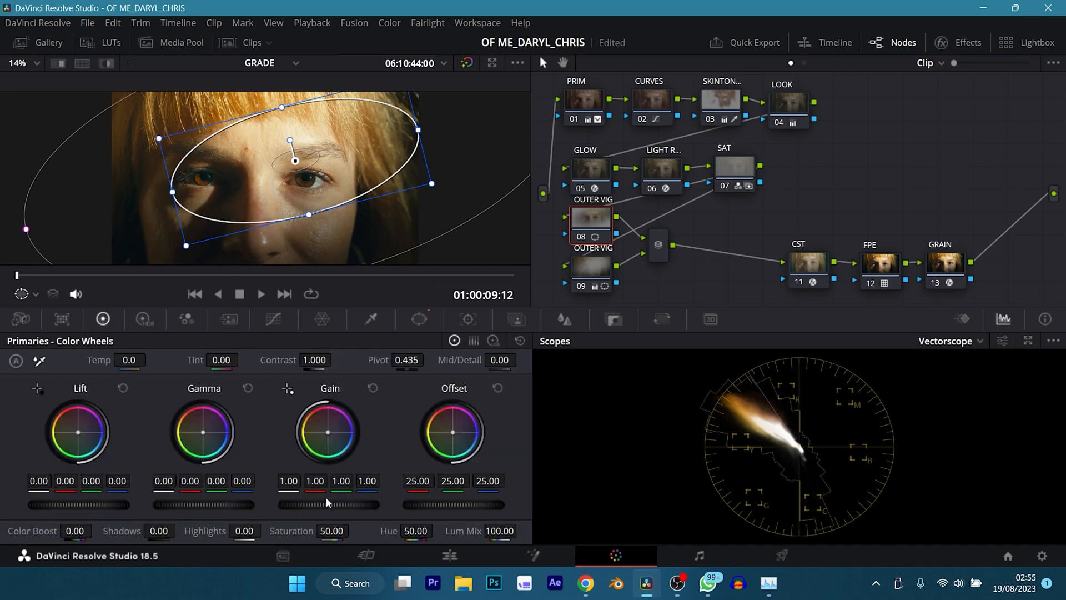
{"action": "left_click_drag", "start_coordinate": [328, 504], "coordinate": [351, 504]}
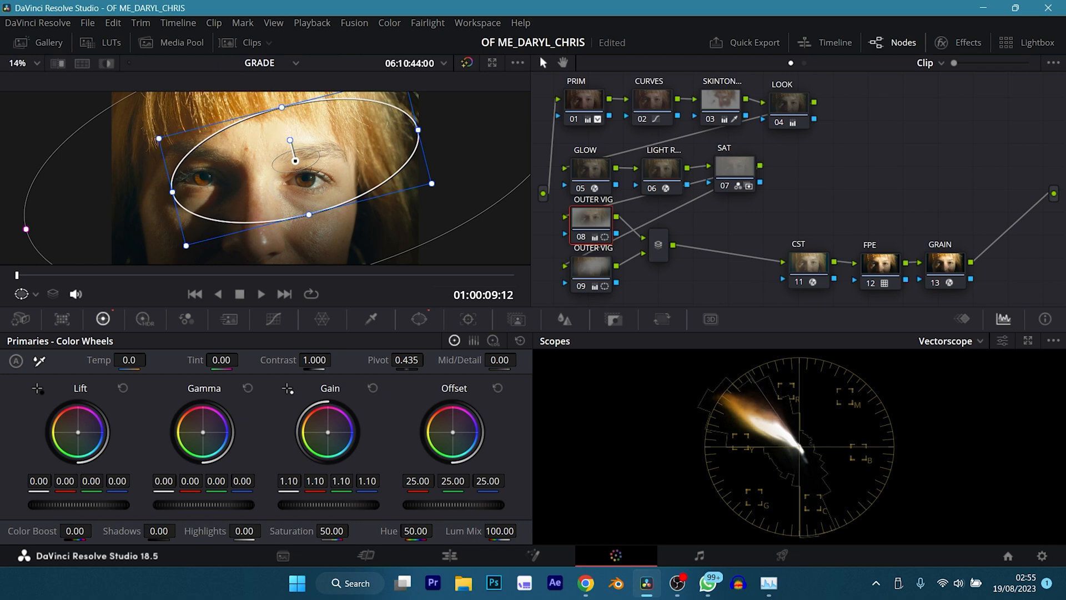
- Relabel node 08 INNER VIG and compare the picture with that node off and on
{"action": "key", "text": "ctrl+d"}
{"action": "key", "text": "ctrl+d"}
{"action": "key", "text": "ctrl+d"}
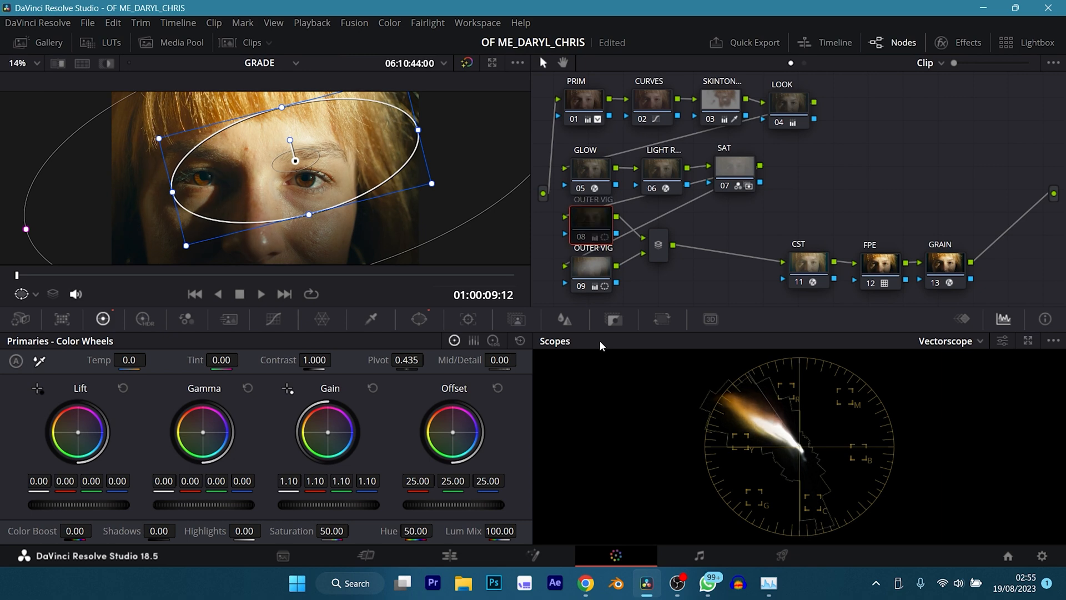
{"action": "key", "text": "ctrl+d"}
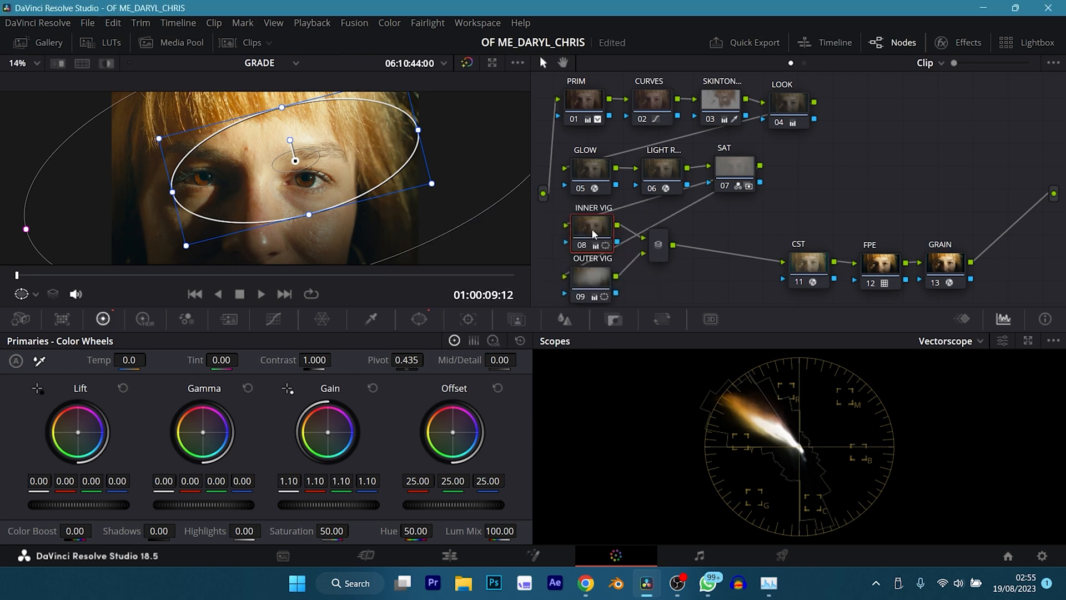
{"action": "key", "text": "ctrl+d"}
{"action": "key", "text": "ctrl+d"}
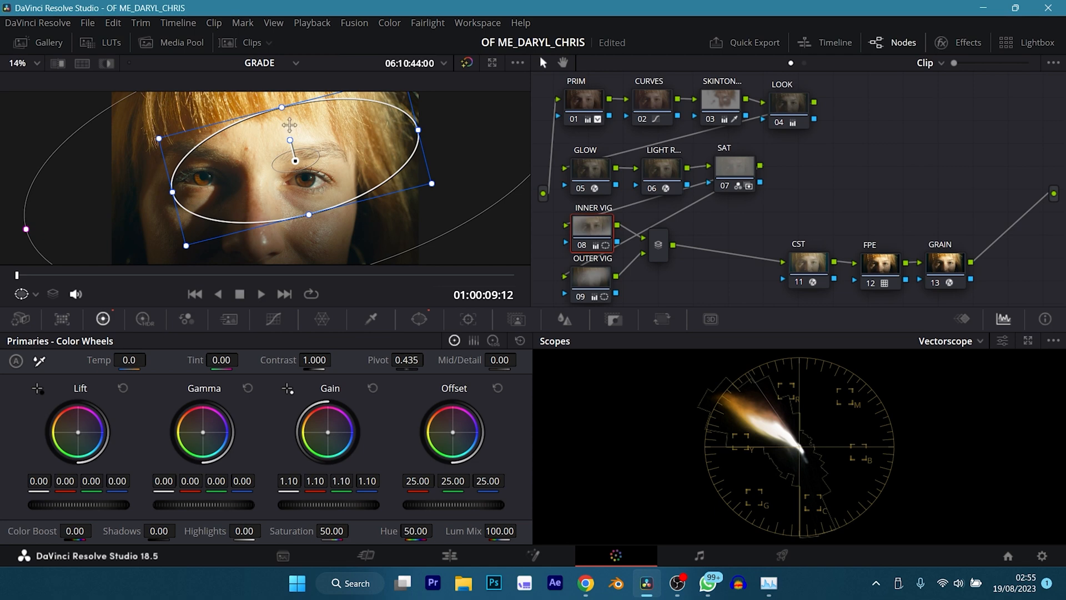
- Shift the INNER VIG window slightly down over the shadowed-side eye and compare the picture with the node off and on
{"action": "left_click_drag", "start_coordinate": [307, 152], "coordinate": [315, 167]}
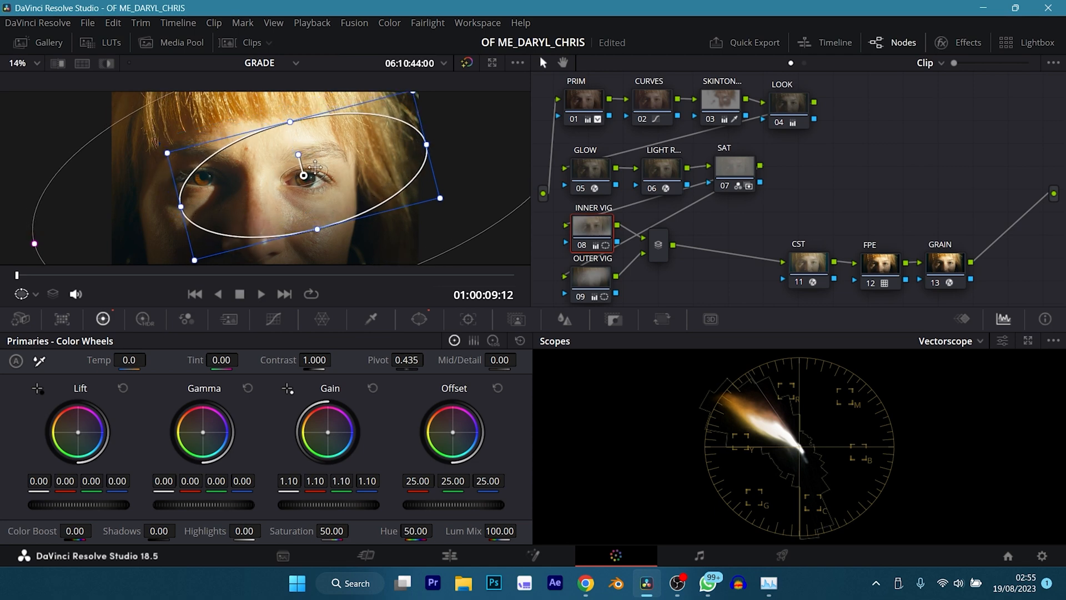
{"action": "key", "text": "ctrl+d"}
{"action": "key", "text": "ctrl+d"}
{"action": "left_click", "coordinate": [591, 274]}
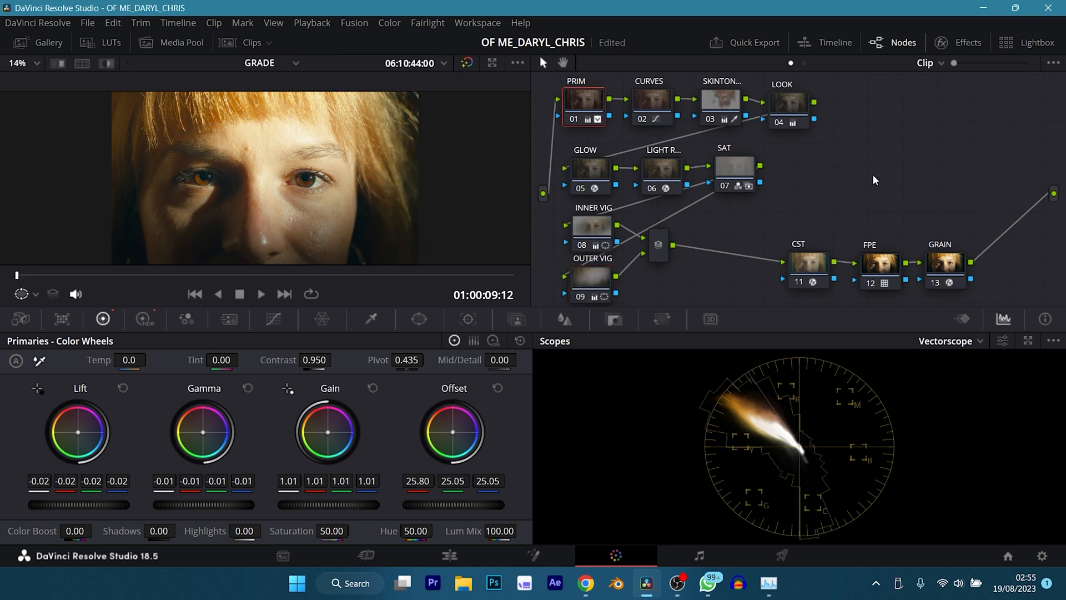
- Compare the clip's Version 1 and Version 2 grades by switching back and forth between them
{"action": "key", "text": "ctrl+b"}
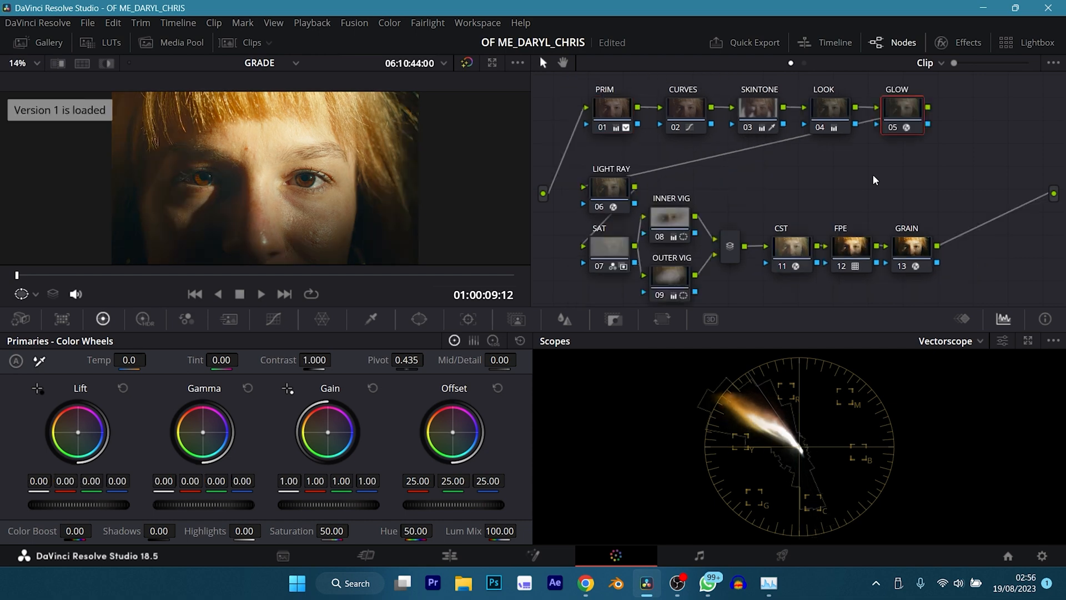
{"action": "key", "text": "ctrl+n"}
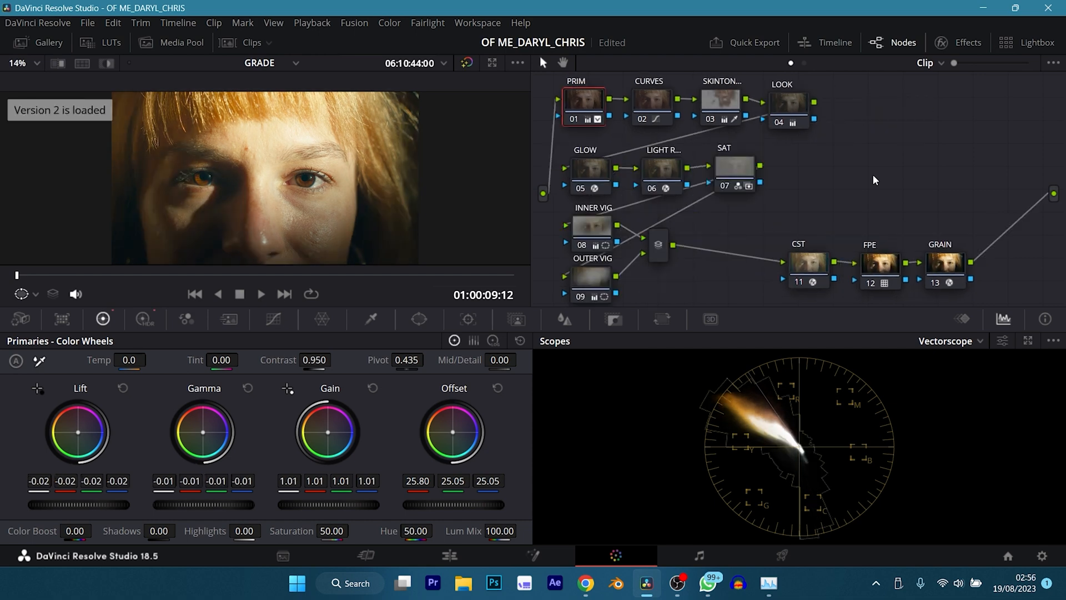
{"action": "key", "text": "ctrl+b"}
{"action": "key", "text": "ctrl+n"}
{"action": "key", "text": "ctrl+b"}
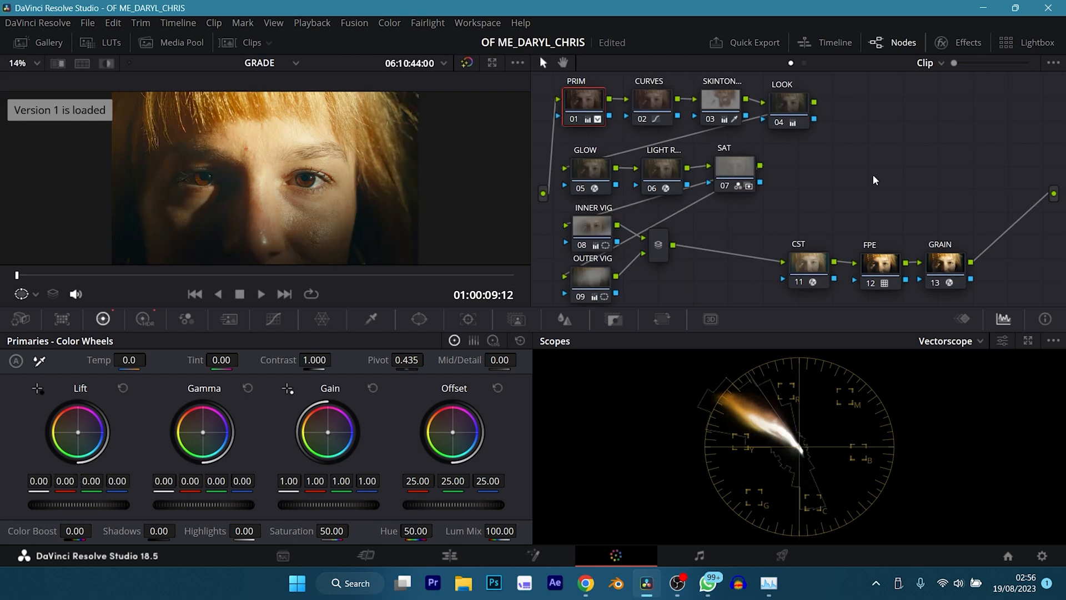
{"action": "key", "text": "ctrl+n"}
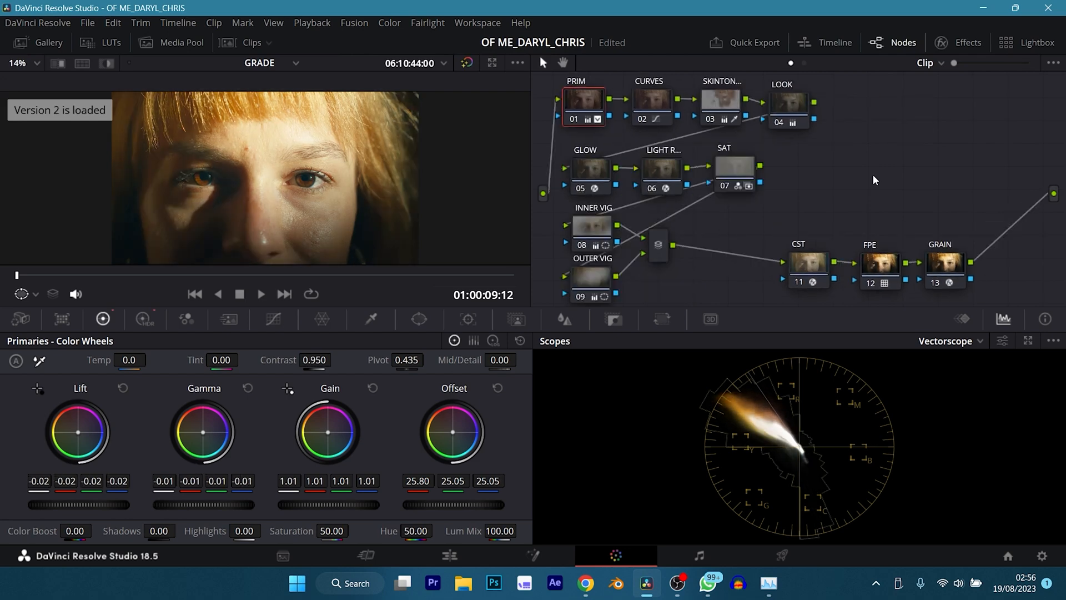
{"action": "key", "text": "ctrl+b"}
{"action": "key", "text": "ctrl+n"}
{"action": "key", "text": "ctrl+b"}
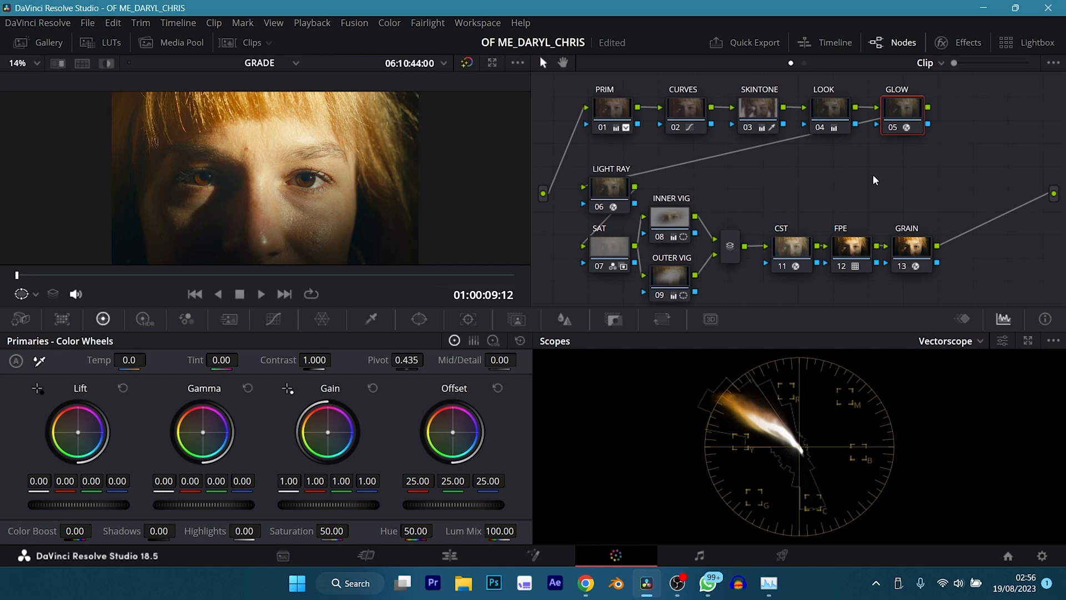
{"action": "key", "text": "ctrl+n"}
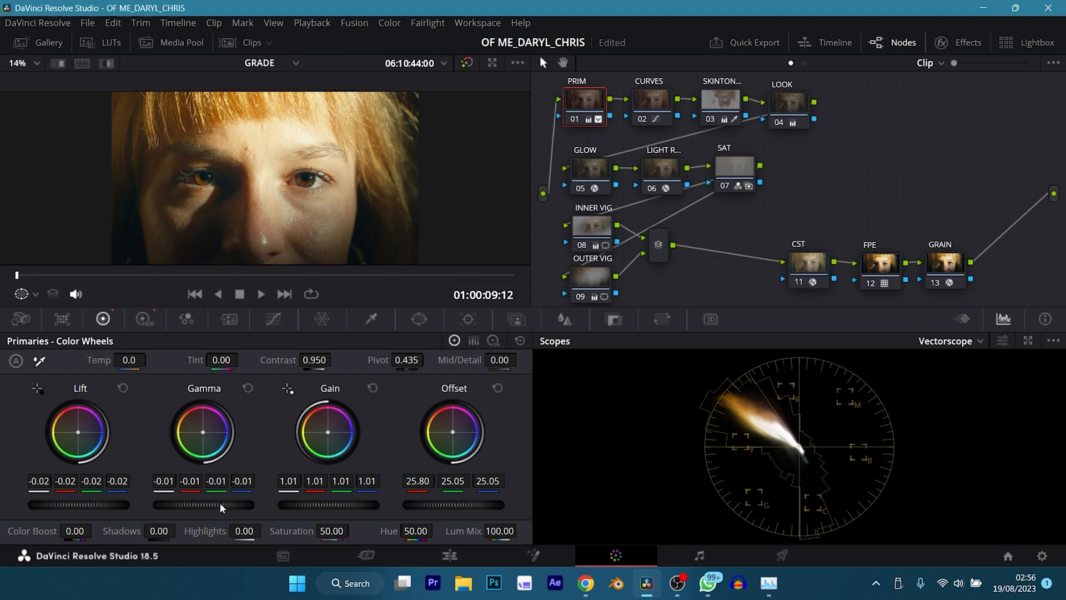
- Lower the PRIM node's Gamma to -0.02 and compare the picture against Version 1
{"action": "left_click_drag", "start_coordinate": [220, 505], "coordinate": [207, 506]}
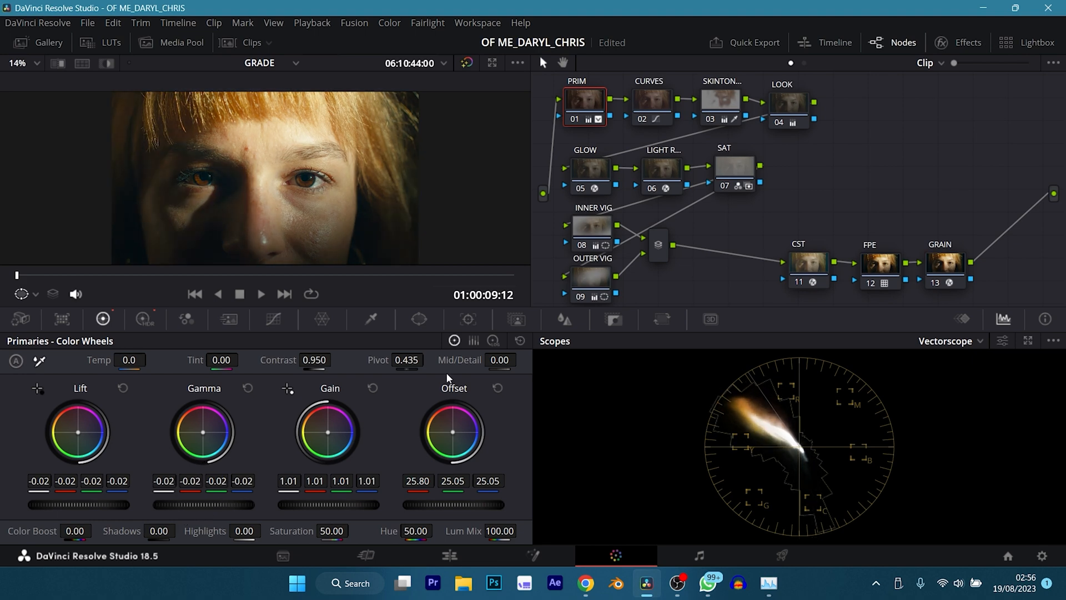
{"action": "key", "text": "ctrl+b"}
{"action": "key", "text": "ctrl+b"}
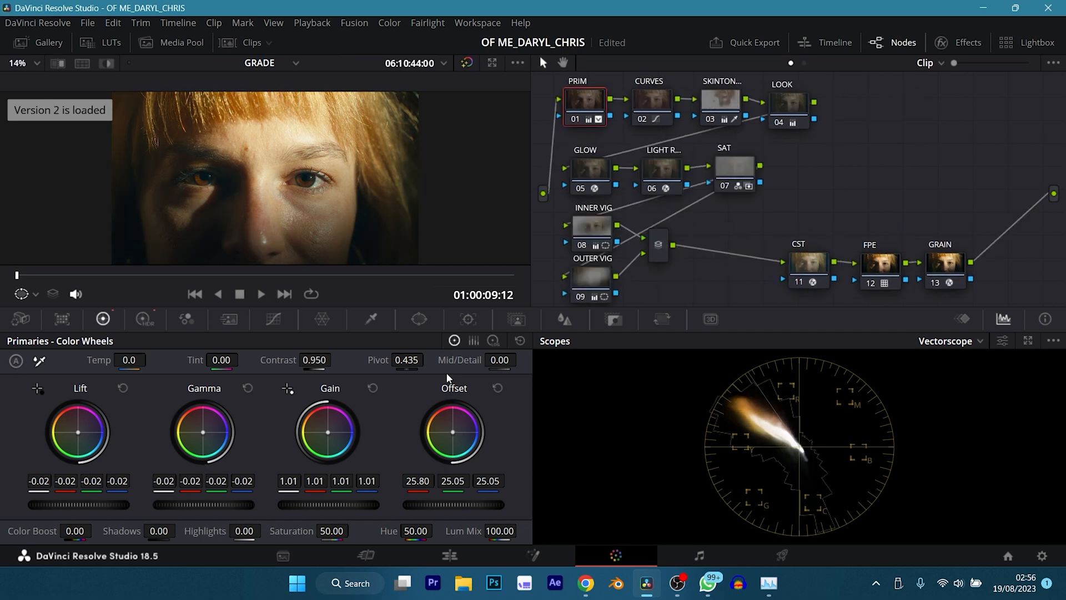
{"action": "key", "text": "ctrl+b"}
{"action": "key", "text": "ctrl+b"}
{"action": "key", "text": "ctrl+b"}
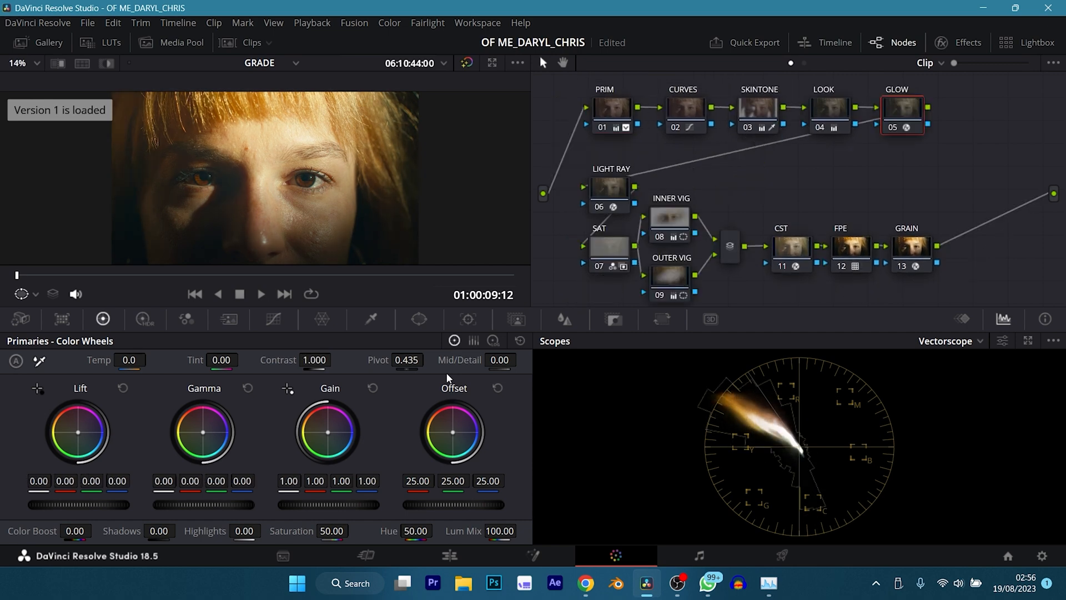
{"action": "key", "text": "ctrl+b"}
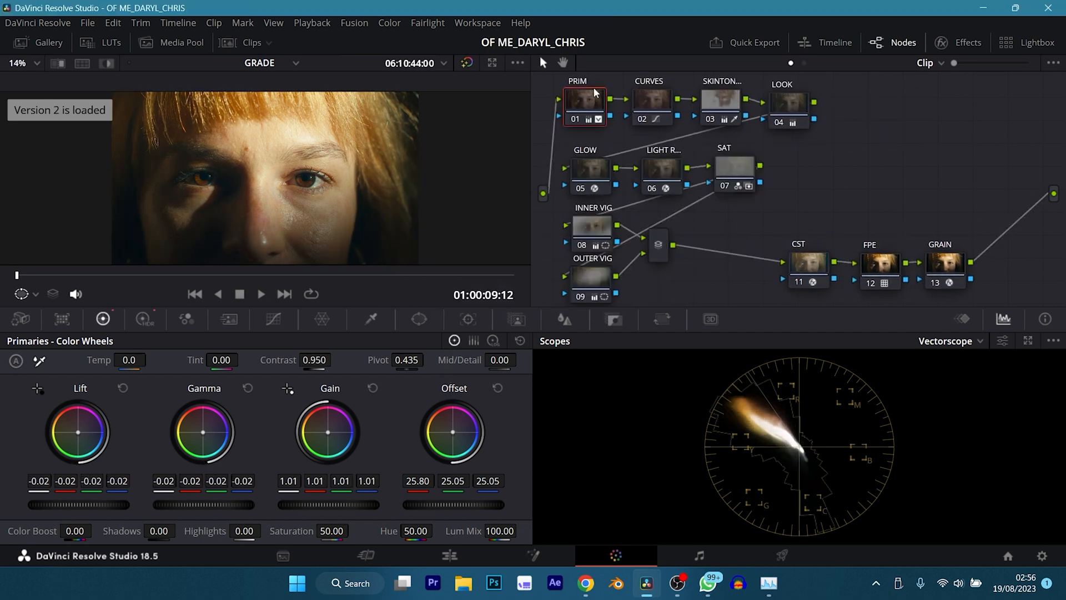
- Raise the black point of the CURVES node's custom curve slightly
{"action": "left_click", "coordinate": [596, 94]}
{"action": "left_click", "coordinate": [652, 102]}
{"action": "left_click", "coordinate": [273, 319]}
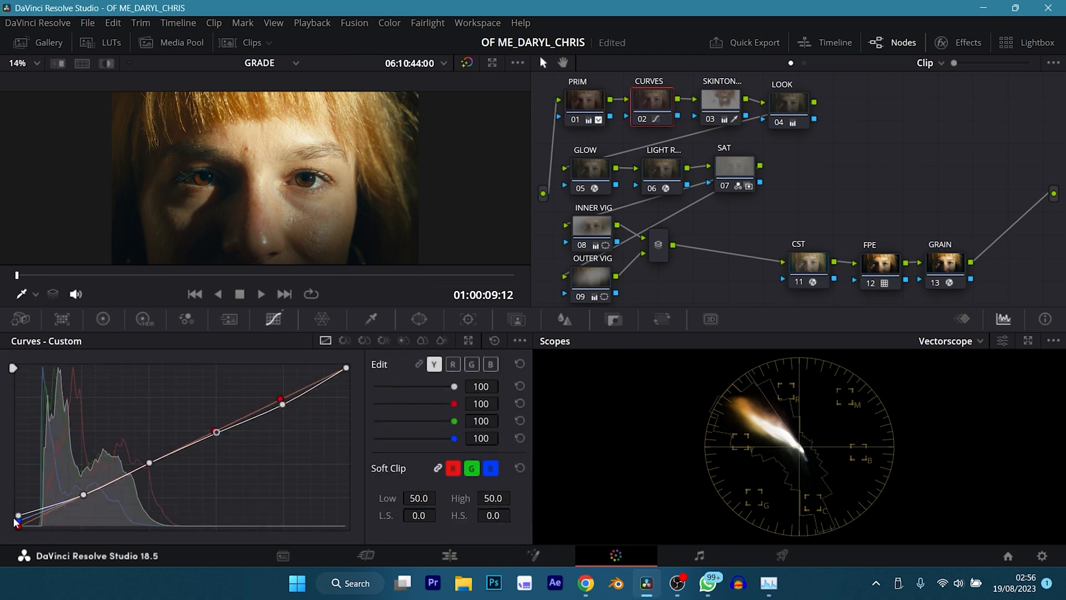
{"action": "left_click_drag", "start_coordinate": [14, 520], "coordinate": [12, 514]}
{"action": "left_click", "coordinate": [592, 106]}
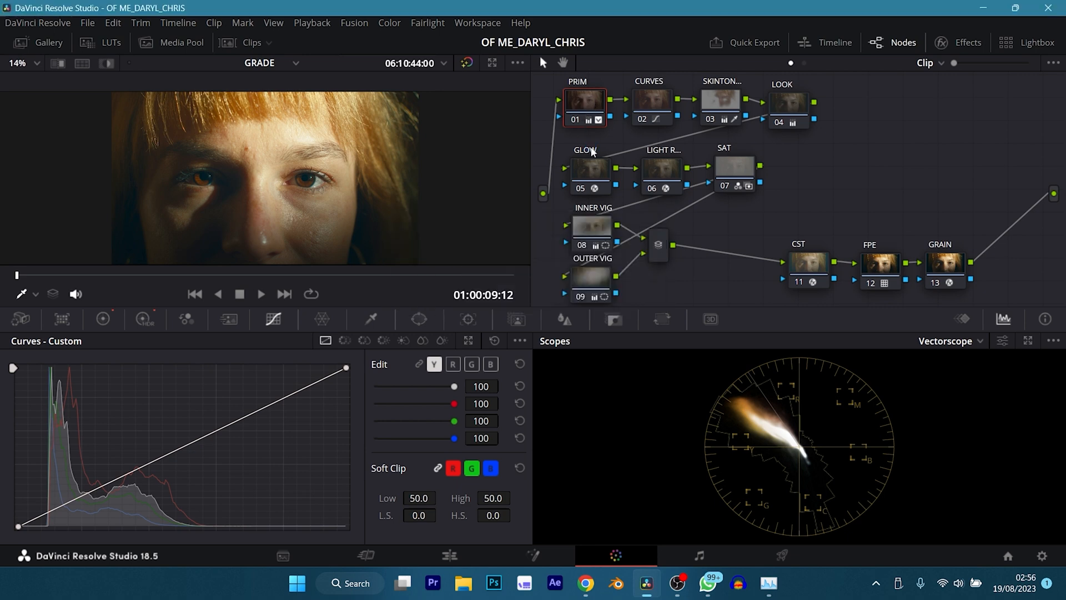
- Set the SAT node's Key Output Gain to 0.320
{"action": "left_click", "coordinate": [730, 182]}
{"action": "left_click_drag", "start_coordinate": [731, 182], "coordinate": [737, 186]}
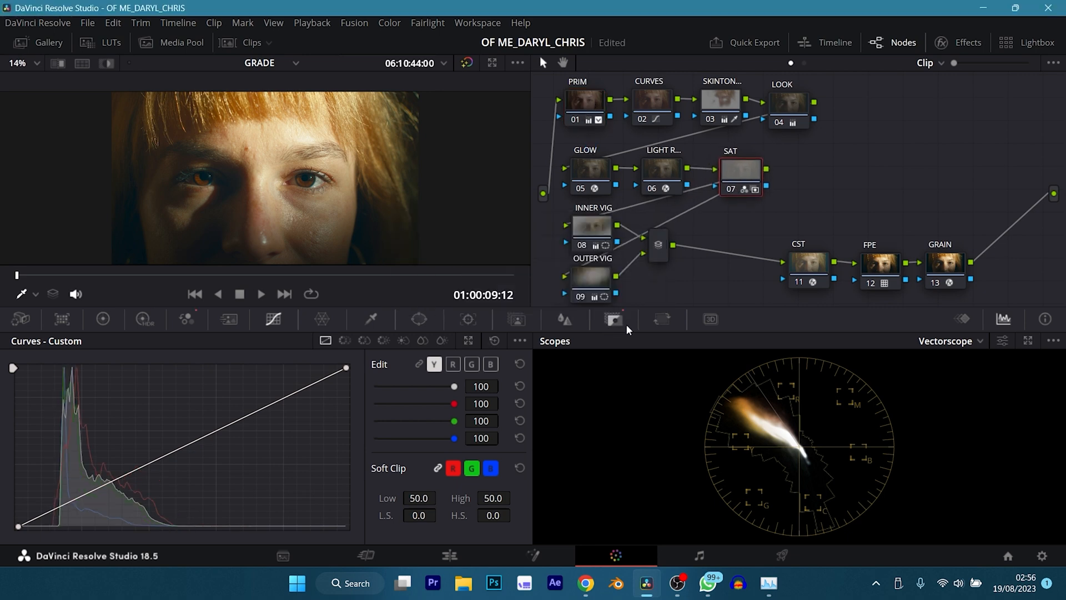
{"action": "left_click", "coordinate": [614, 319]}
{"action": "left_click_drag", "start_coordinate": [376, 448], "coordinate": [398, 446]}
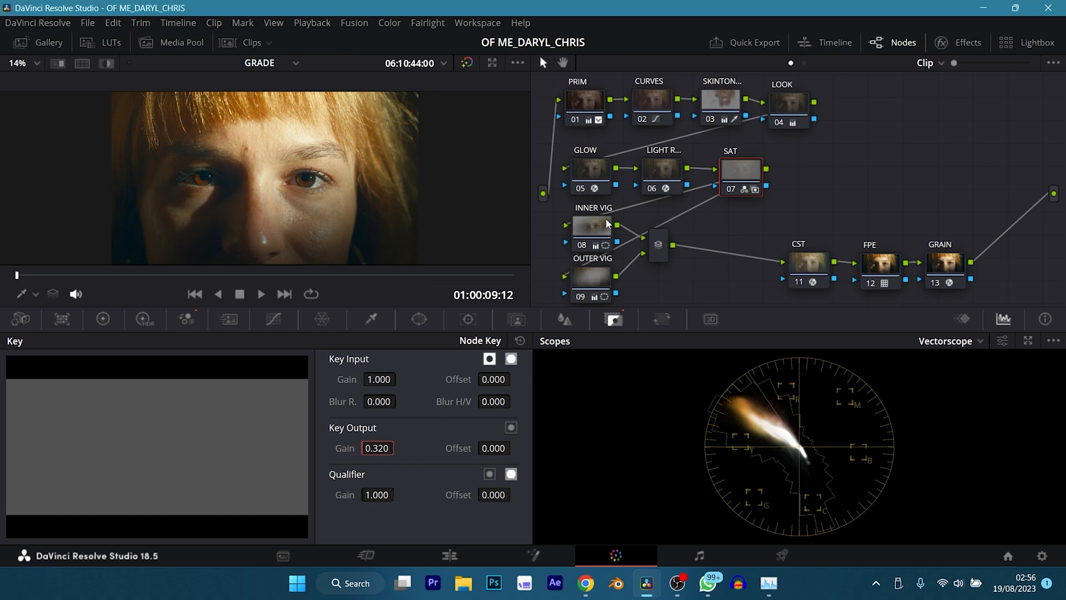
- Set the PRIM node's Contrast to 0.916 and its Gain to 1.02
{"action": "left_click", "coordinate": [595, 236]}
{"action": "left_click", "coordinate": [595, 108]}
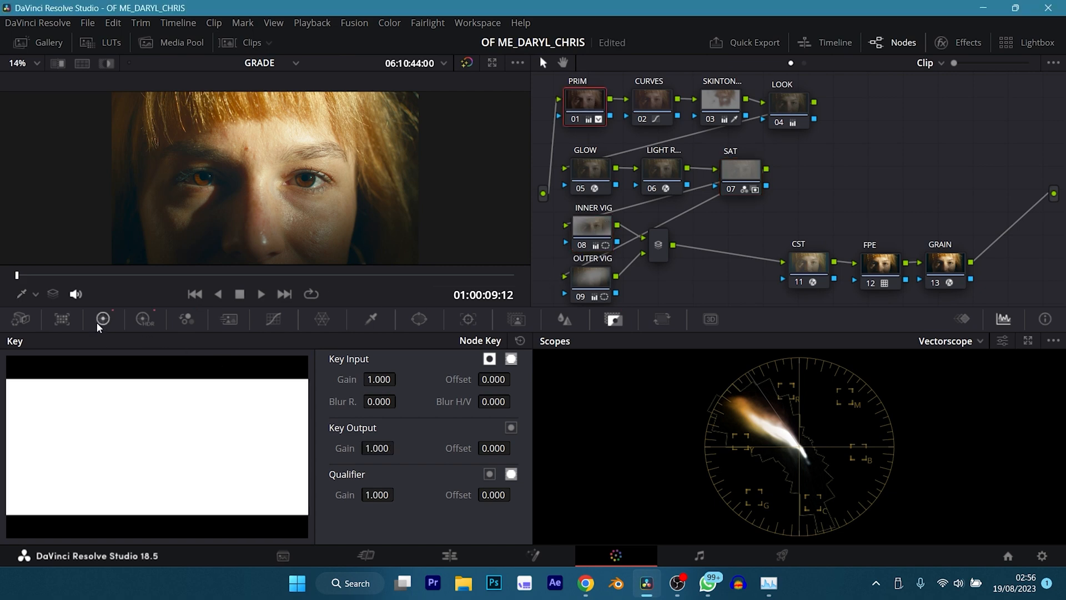
{"action": "left_click", "coordinate": [102, 318]}
{"action": "left_click_drag", "start_coordinate": [315, 358], "coordinate": [295, 359]}
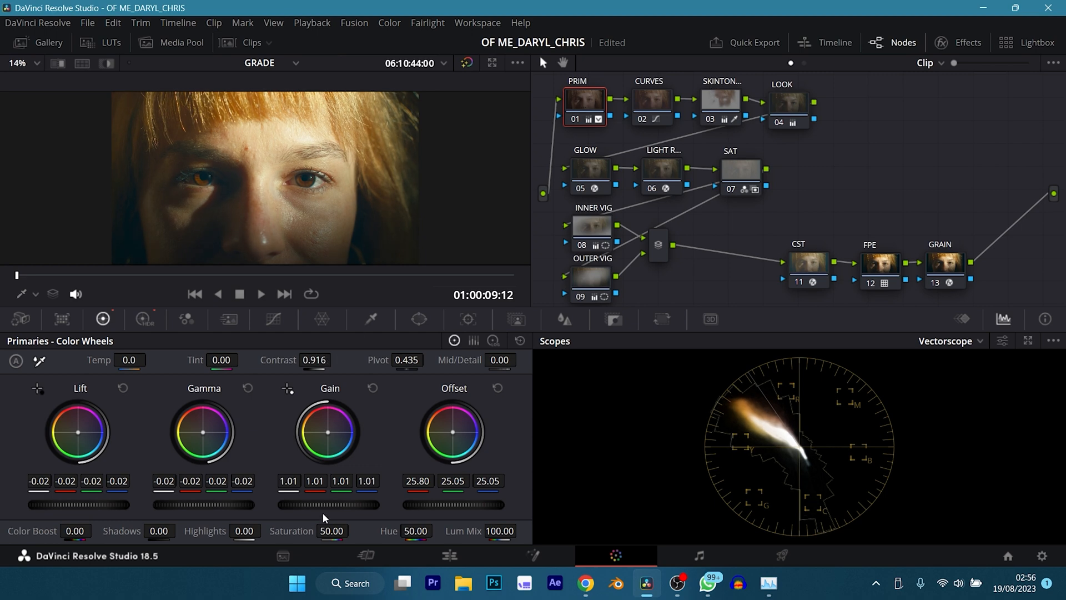
{"action": "left_click_drag", "start_coordinate": [328, 504], "coordinate": [334, 504]}
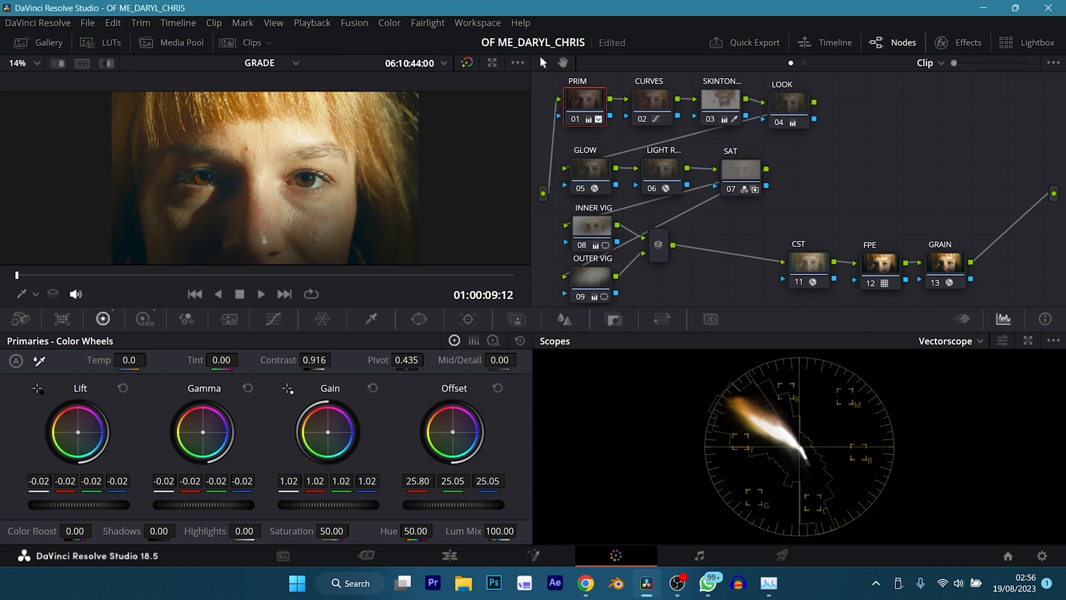
- Raise the GLOW node's Global Blend to about 0.229 and compare the picture against Version 1
{"action": "left_click", "coordinate": [598, 173]}
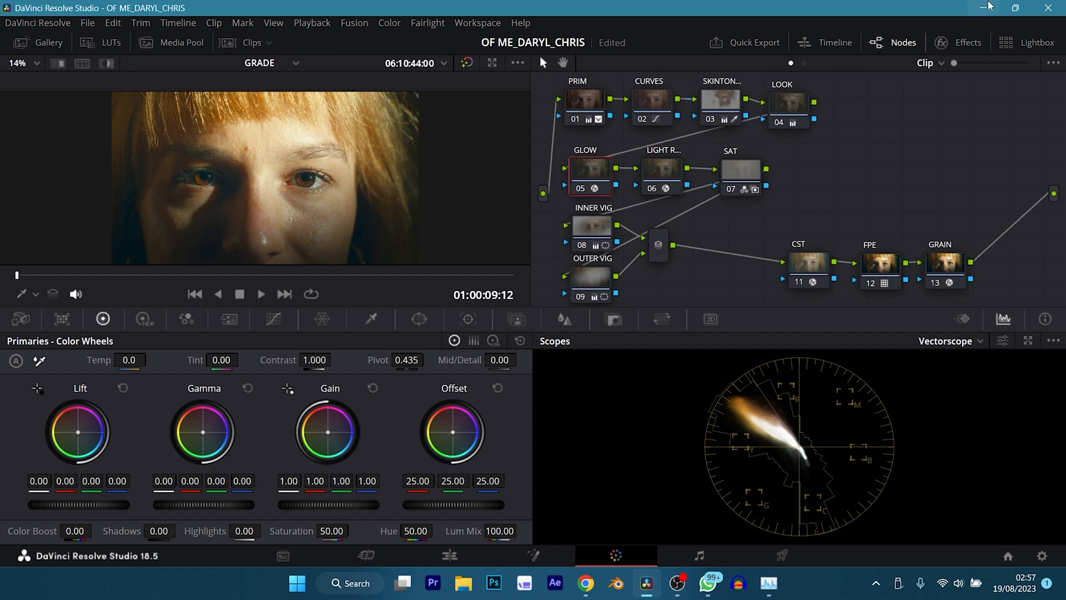
{"action": "left_click", "coordinate": [971, 42]}
{"action": "scroll", "coordinate": [914, 275], "scroll_direction": "down", "scroll_amount": 1}
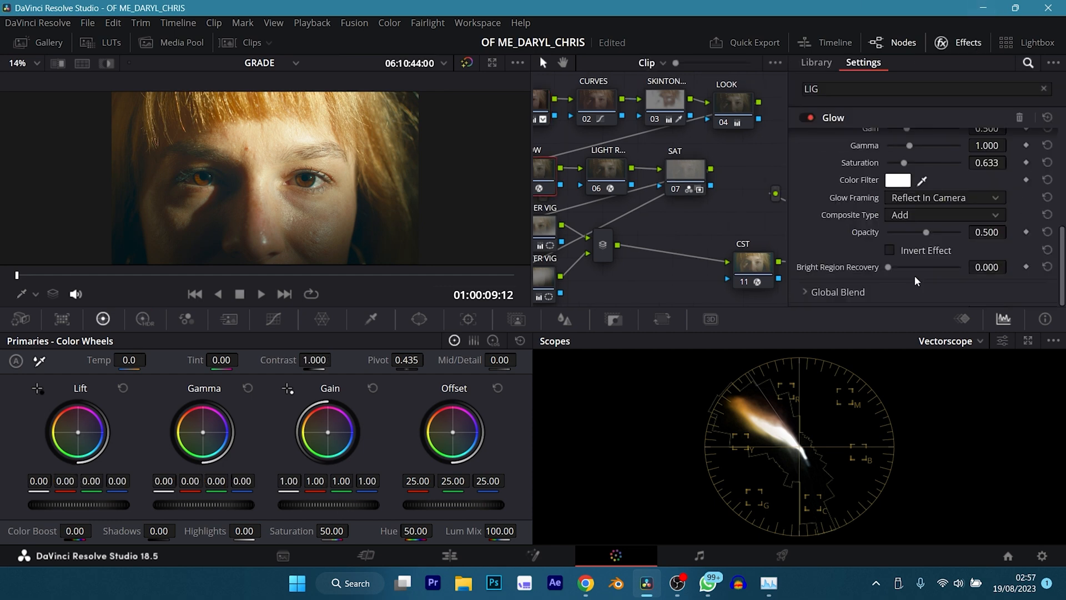
{"action": "left_click", "coordinate": [802, 292]}
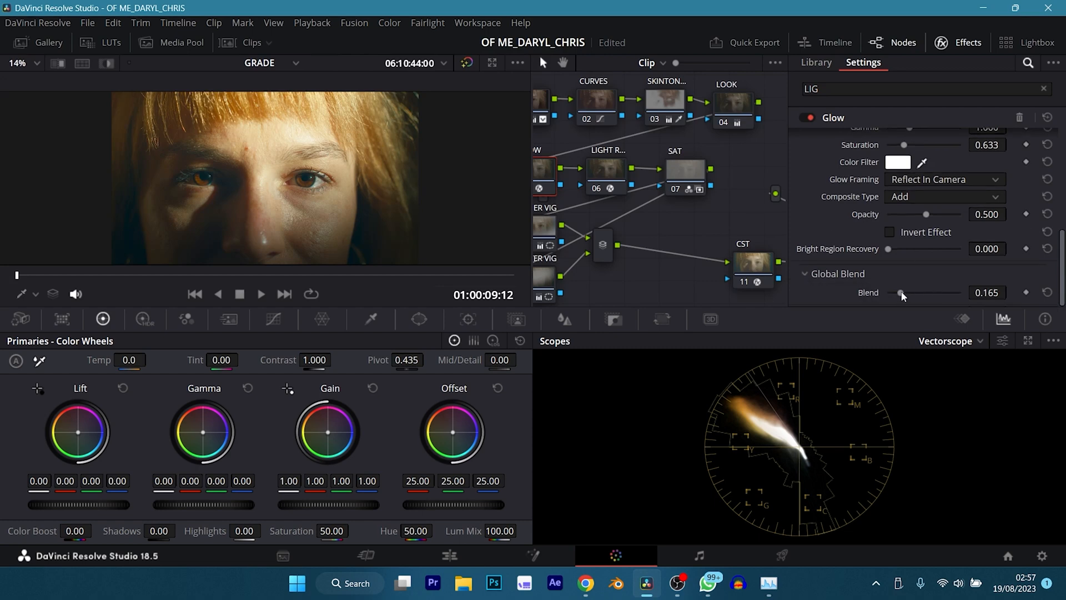
{"action": "left_click_drag", "start_coordinate": [901, 292], "coordinate": [904, 291]}
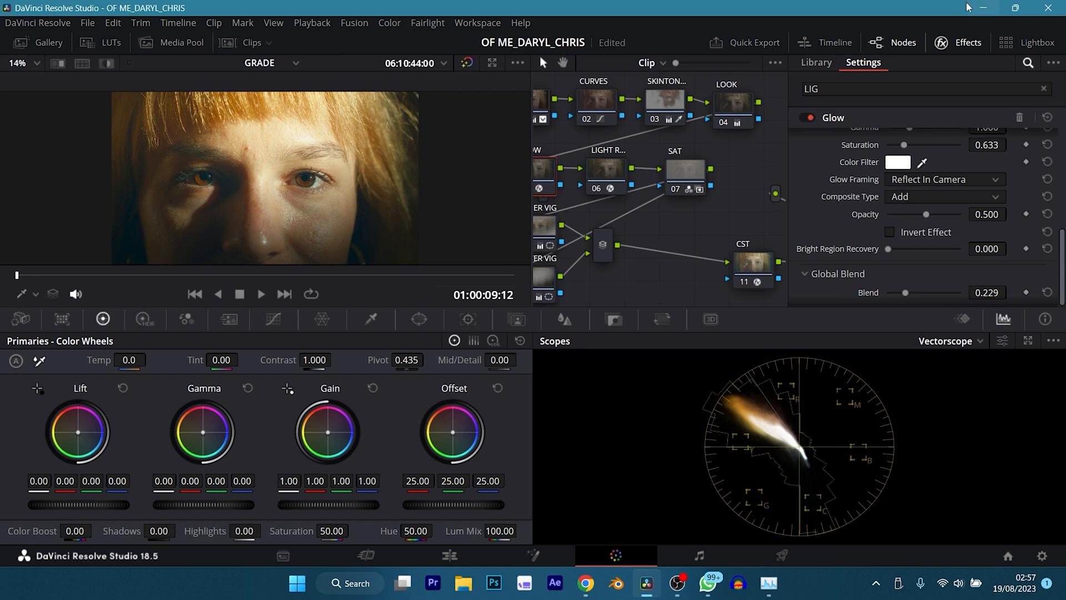
{"action": "left_click", "coordinate": [968, 41]}
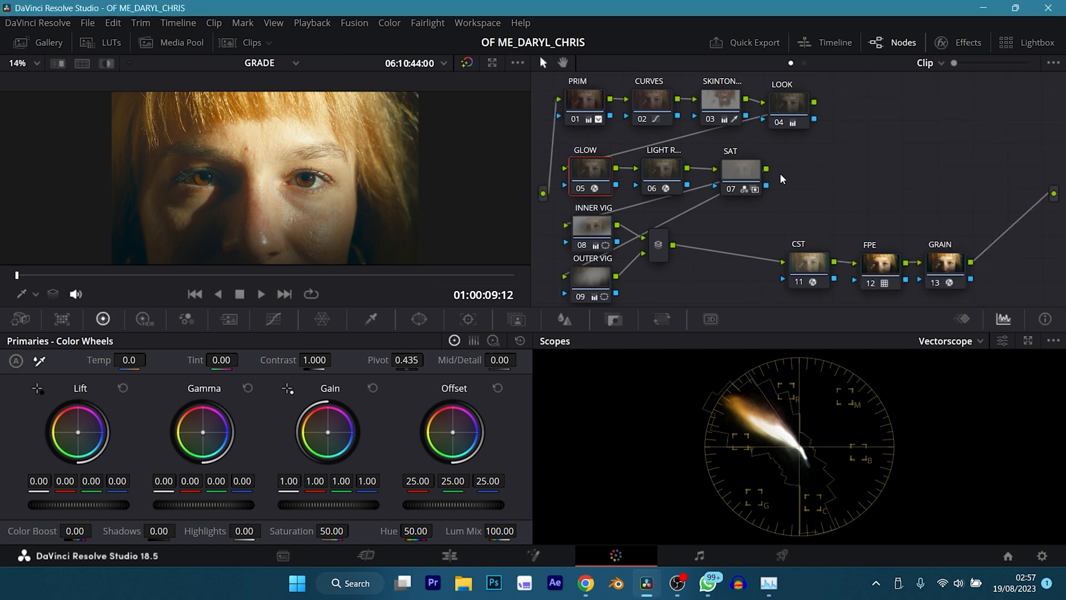
{"action": "key", "text": "ctrl+n"}
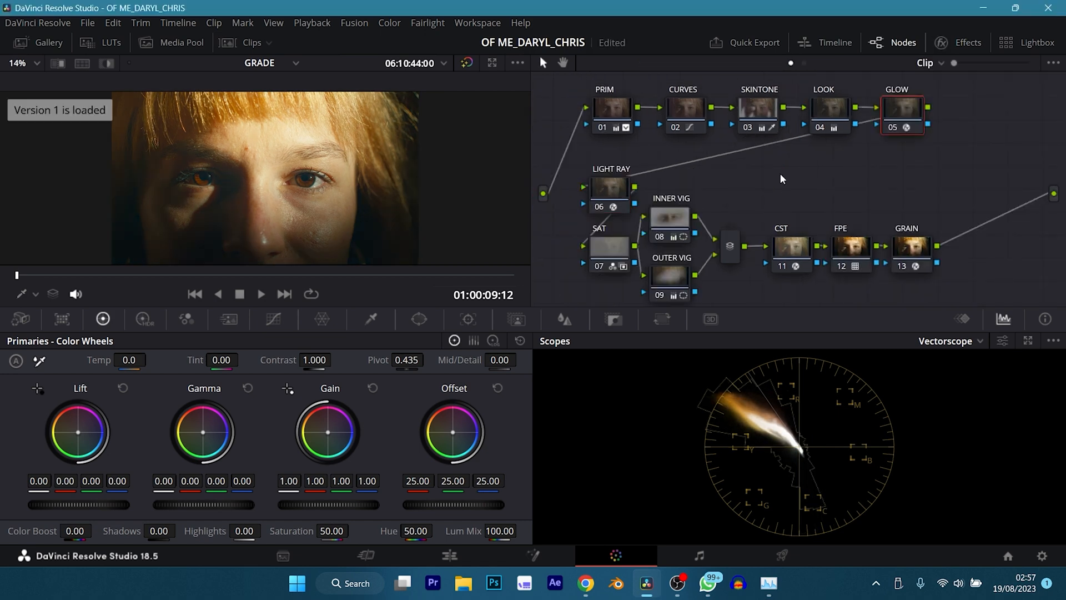
{"action": "key", "text": "ctrl+n"}
{"action": "key", "text": "ctrl+n"}
{"action": "key", "text": "ctrl+n"}
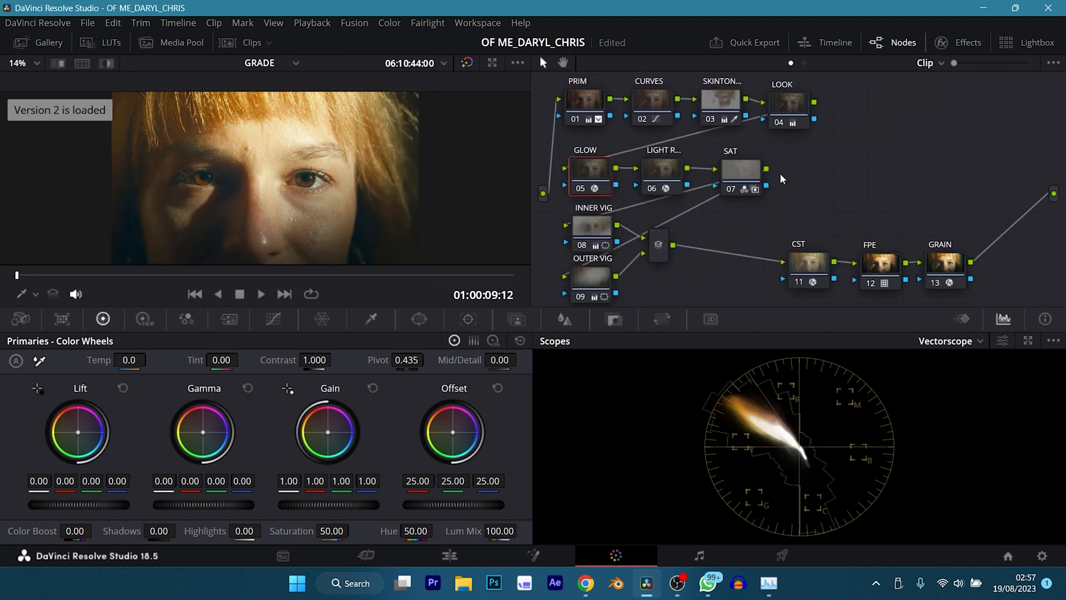
- Lower the OUTER VIG node's Offset to 22.30 and shrink its circular window around the eye
{"action": "left_click", "coordinate": [597, 280]}
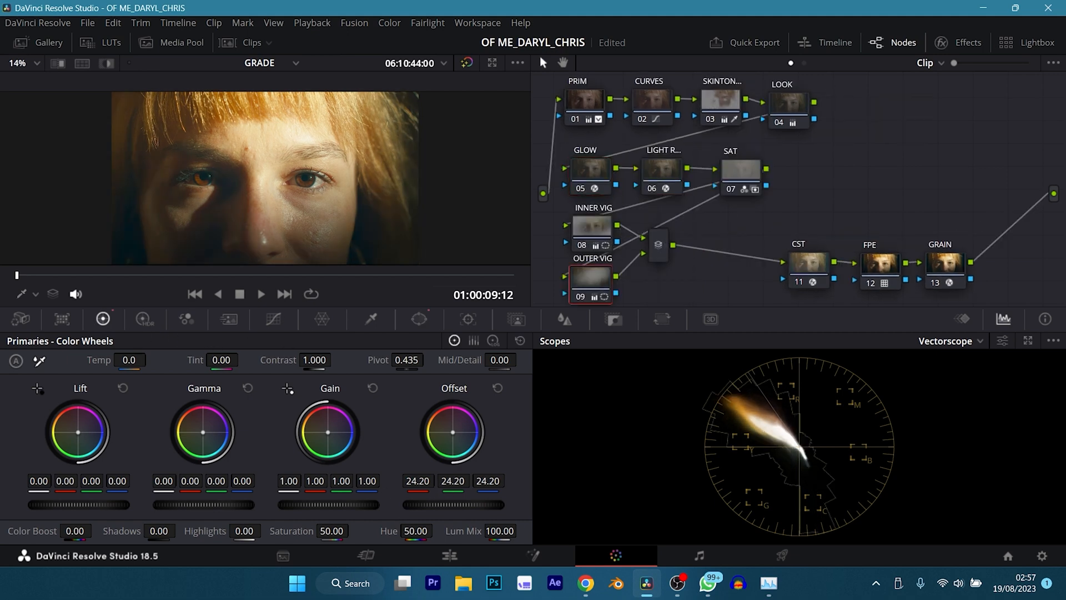
{"action": "left_click_drag", "start_coordinate": [453, 481], "coordinate": [430, 480]}
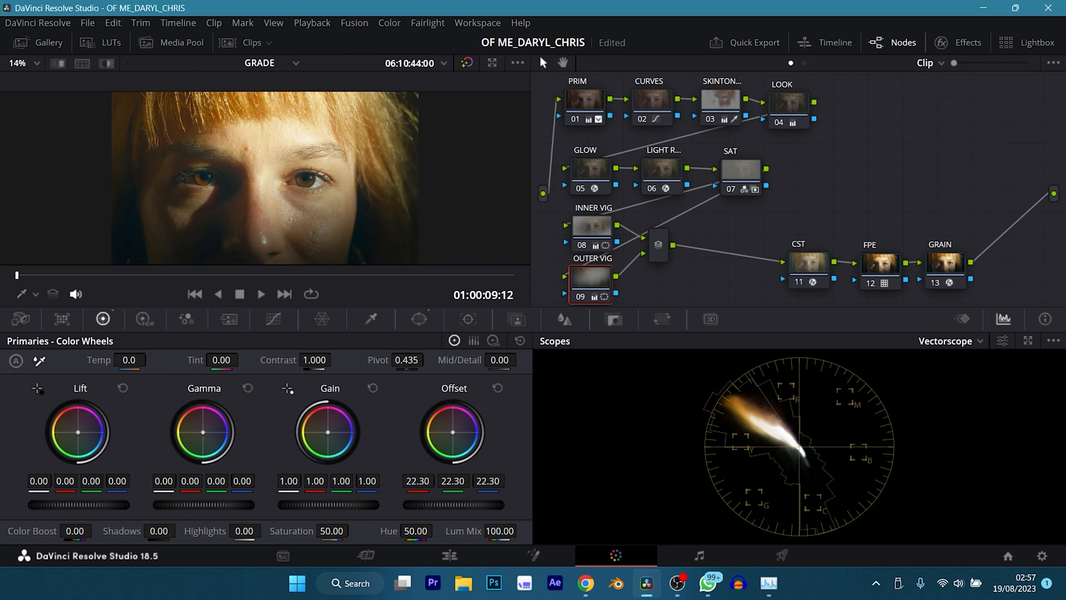
{"action": "left_click", "coordinate": [419, 318]}
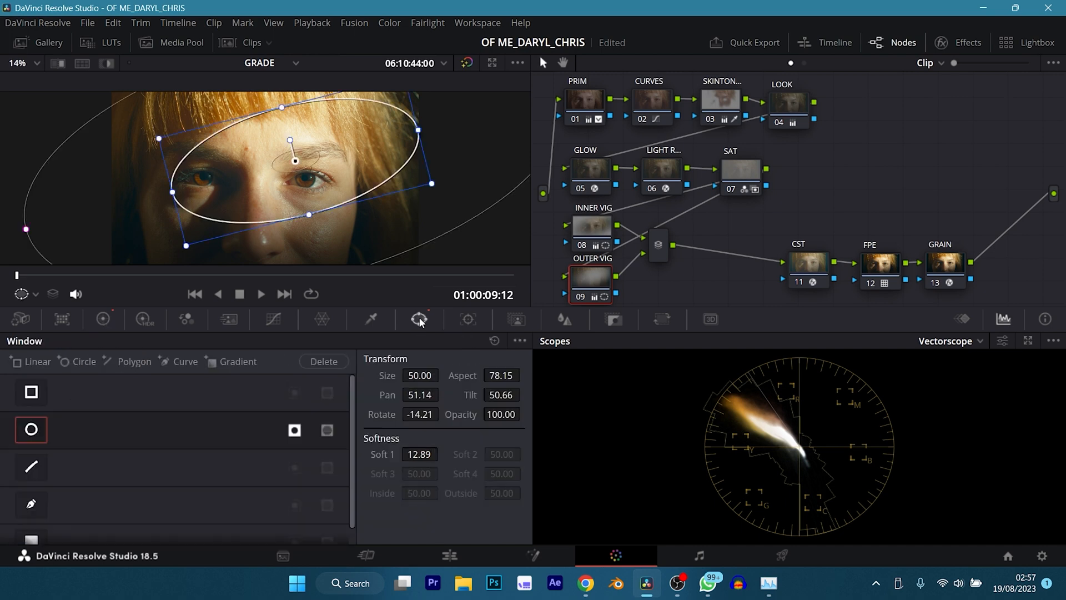
{"action": "left_click_drag", "start_coordinate": [428, 183], "coordinate": [331, 193]}
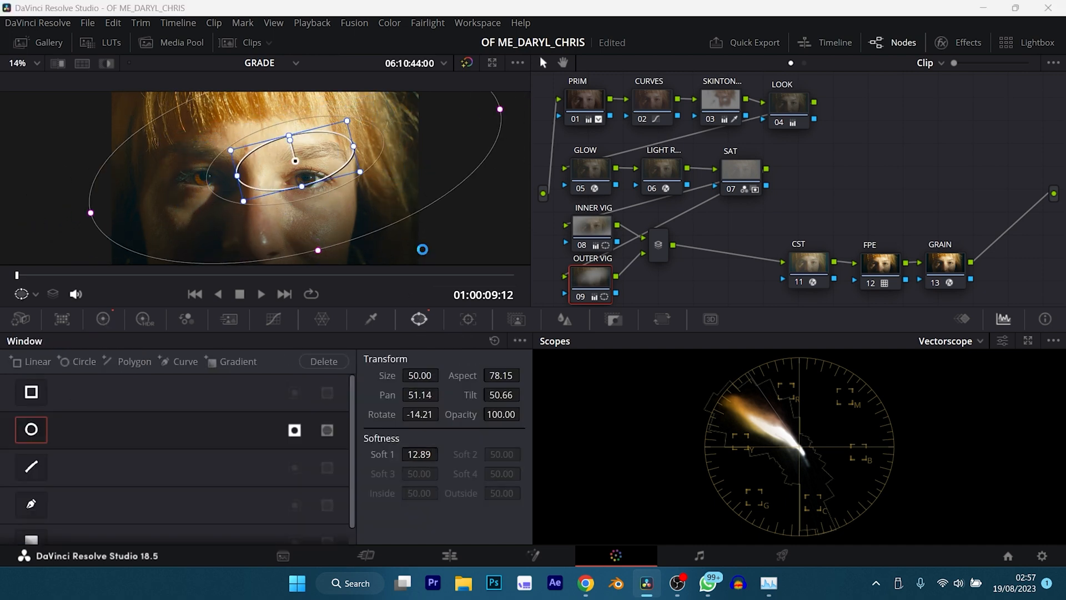
- Select the PRIM node and compare the adjusted Version 2 grade with Version 1 several times
{"action": "left_click", "coordinate": [586, 107]}
{"action": "key", "text": "ctrl+b"}
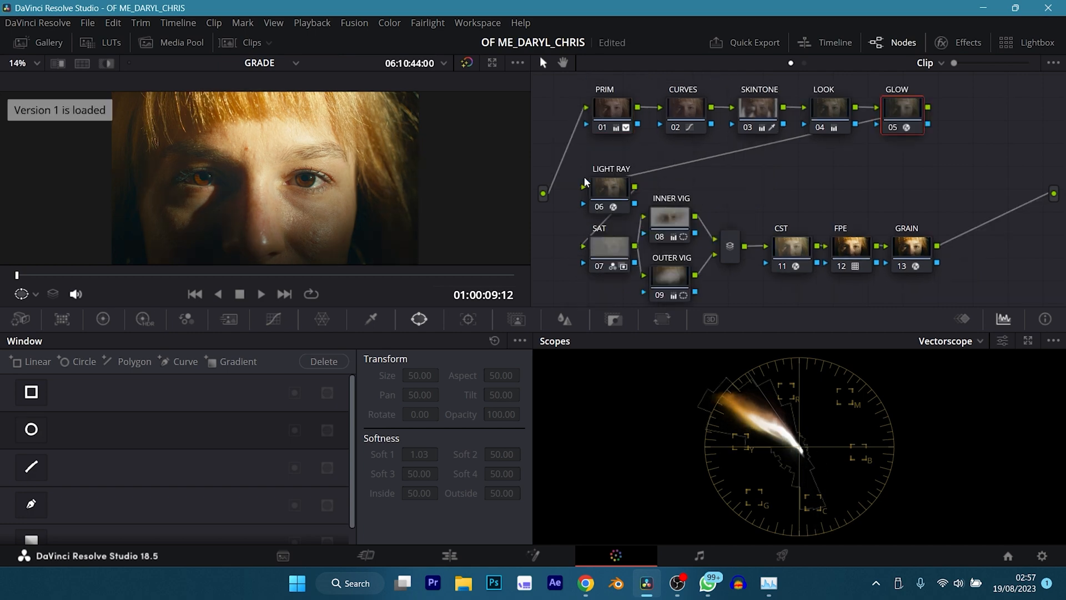
{"action": "key", "text": "ctrl+n"}
{"action": "key", "text": "ctrl+b"}
{"action": "key", "text": "ctrl+b"}
{"action": "key", "text": "ctrl+n"}
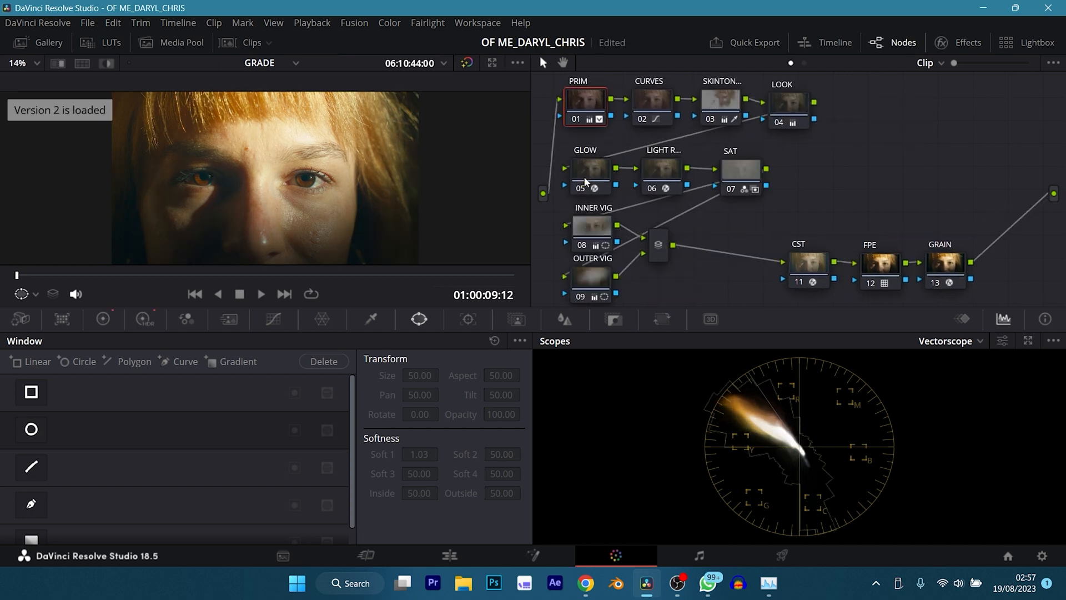
{"action": "key", "text": "ctrl+b"}
{"action": "key", "text": "ctrl+b"}
{"action": "key", "text": "ctrl+n"}
{"action": "key", "text": "ctrl+b"}
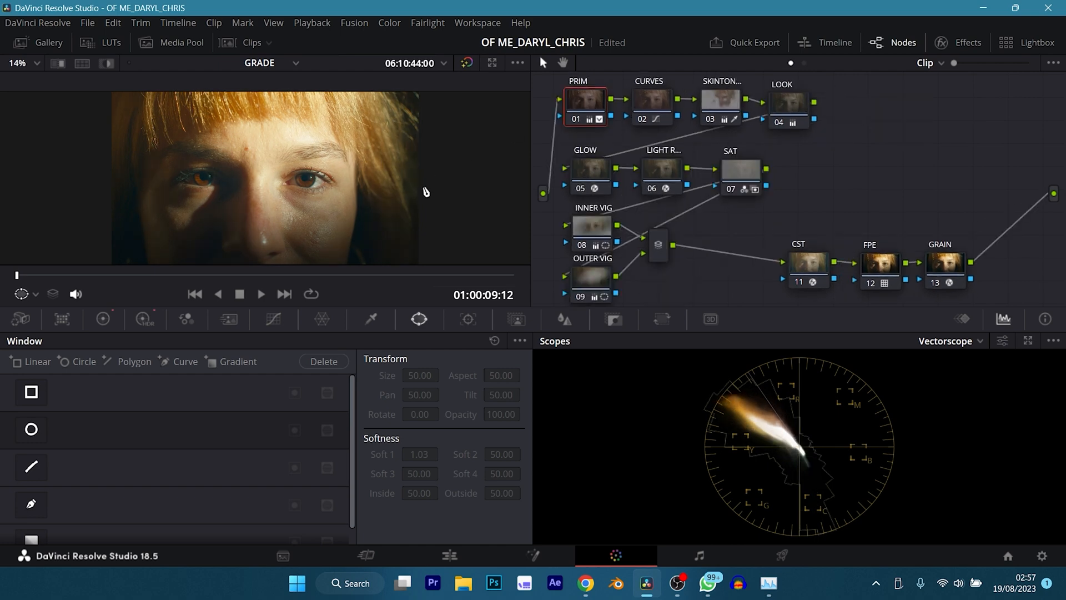
- Warm the picture by setting the PRIM node's Temp to 40.0
{"action": "left_click", "coordinate": [109, 322]}
{"action": "mouse_move", "coordinate": [131, 356]}
{"action": "left_mouse_down"}
{"action": "mouse_move", "coordinate": [164, 357]}
{"action": "mouse_move", "coordinate": [153, 357]}
{"action": "left_mouse_up"}
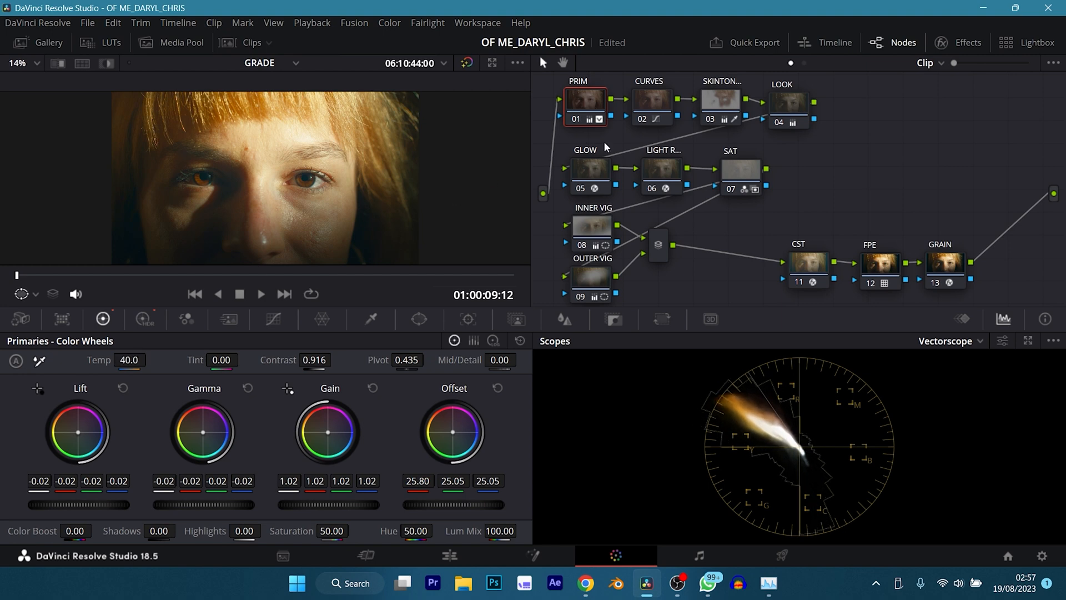
- Set the PRIM node's Gain to 1.01, then save and compare Version 2 of the grade with Version 1
{"action": "left_click", "coordinate": [599, 230]}
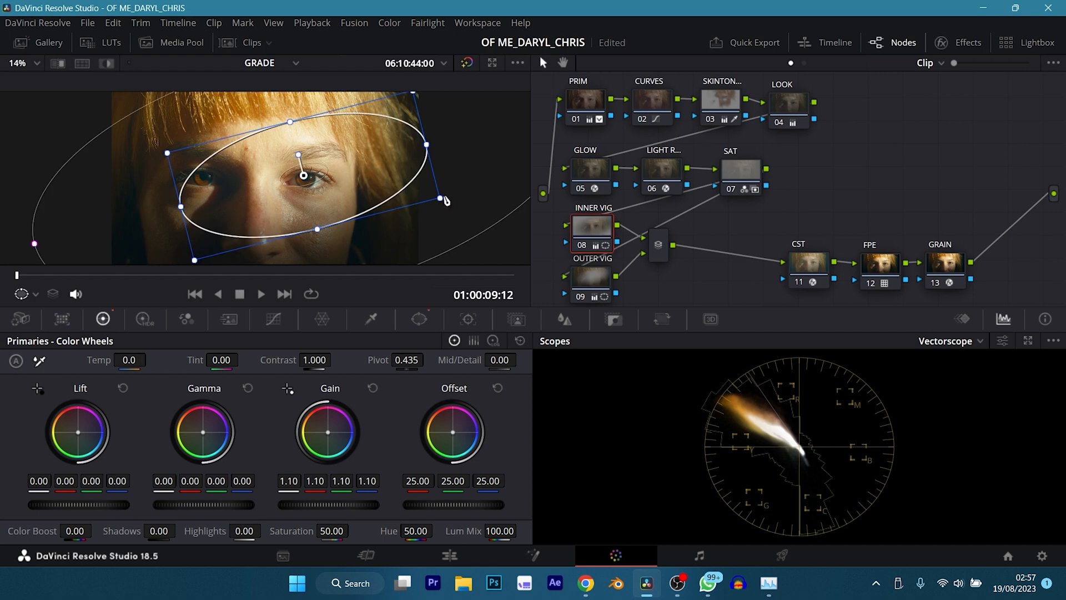
{"action": "left_click", "coordinate": [594, 95]}
{"action": "left_click_drag", "start_coordinate": [350, 504], "coordinate": [344, 504]}
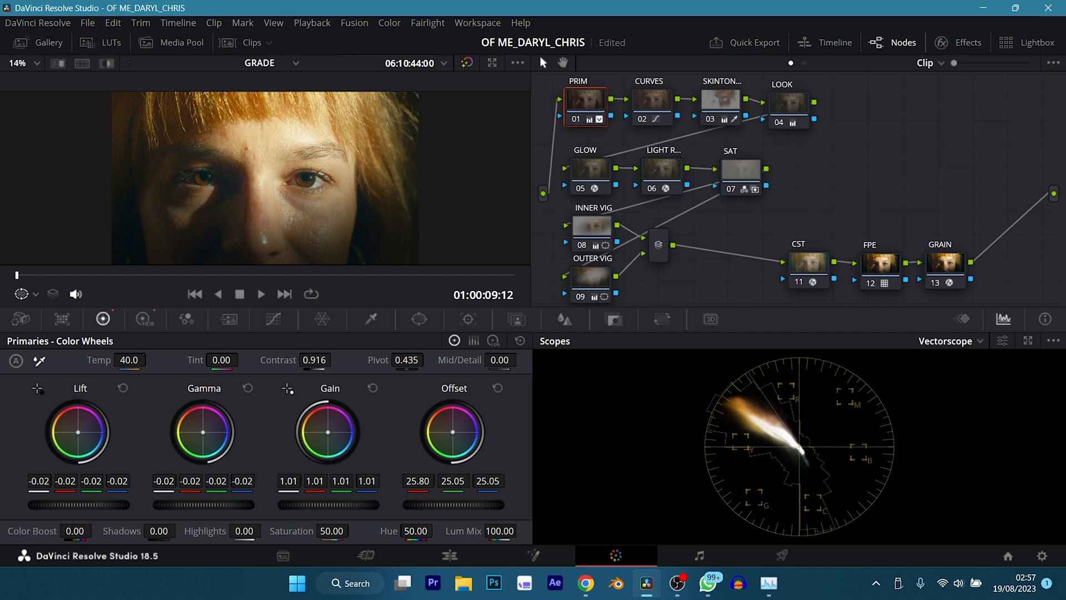
{"action": "key", "text": "ctrl+s"}
{"action": "key", "text": "ctrl+b"}
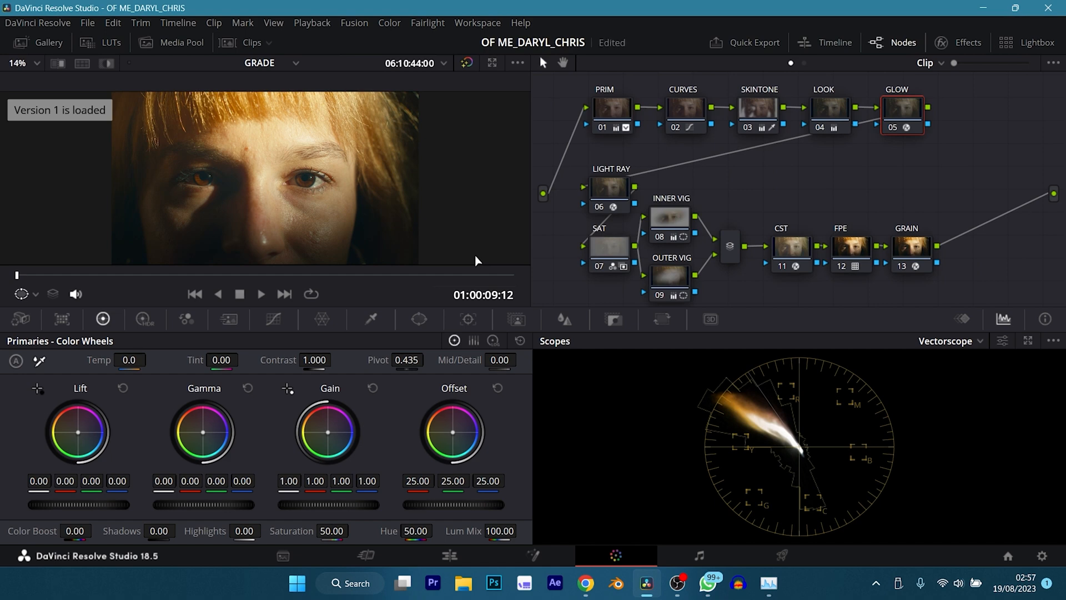
{"action": "key", "text": "ctrl+n"}
{"action": "key", "text": "ctrl+b"}
{"action": "key", "text": "ctrl+b"}
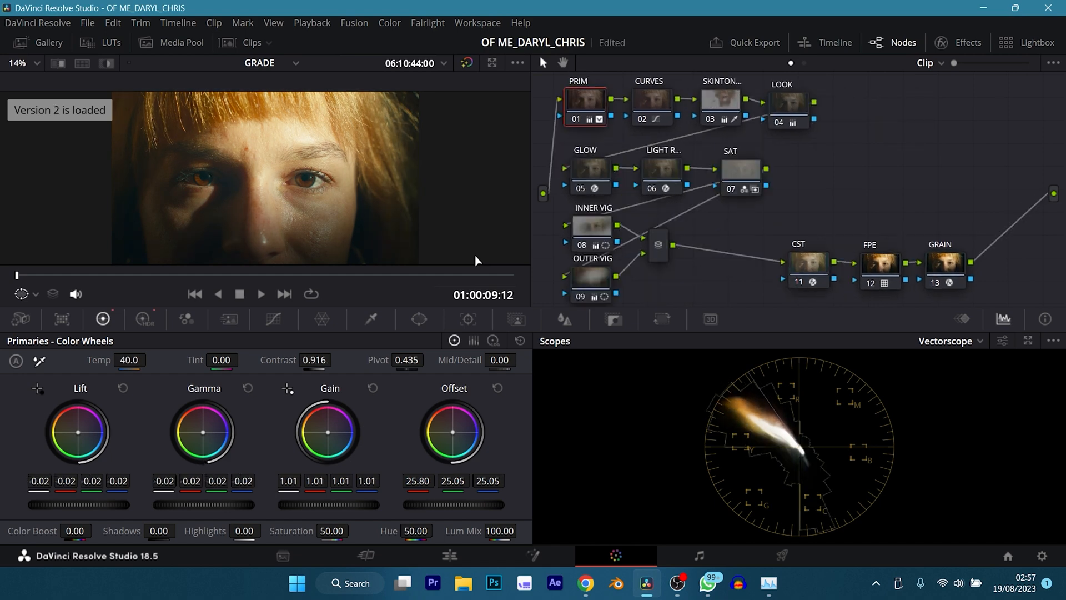
{"action": "key", "text": "ctrl+b"}
{"action": "key", "text": "ctrl+b"}
- Raise the red Offset of the LOOK node to 19.88 and save the project
{"action": "left_click", "coordinate": [796, 104]}
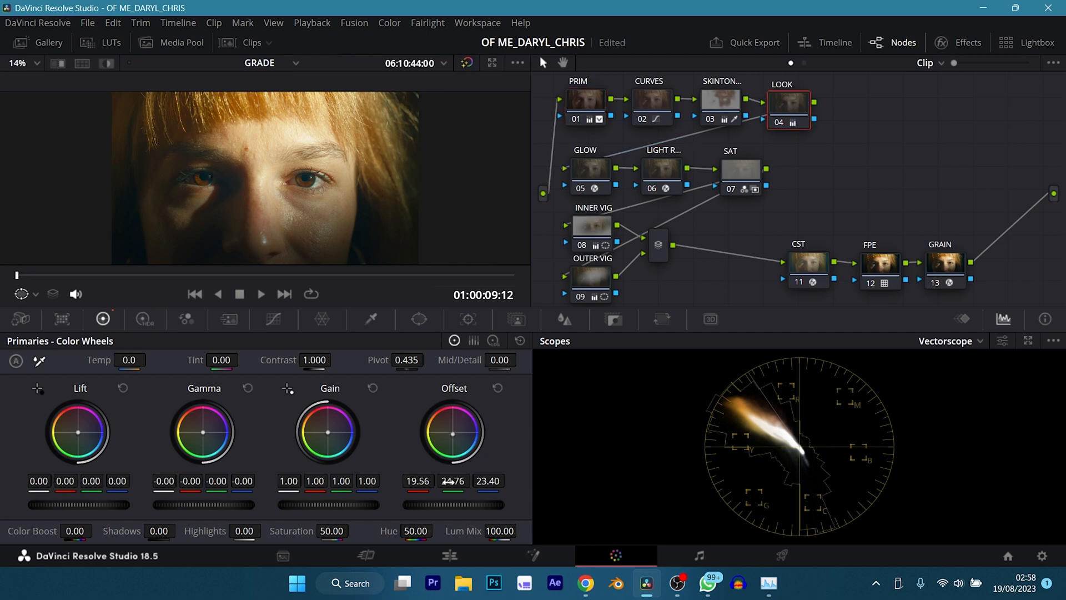
{"action": "left_click_drag", "start_coordinate": [418, 480], "coordinate": [425, 480]}
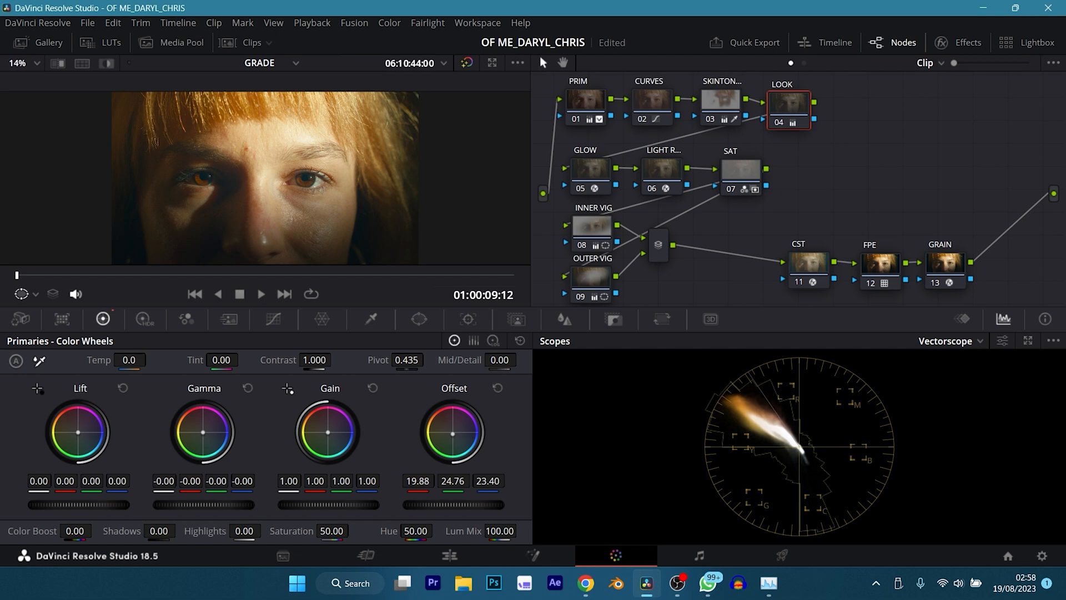
{"action": "key", "text": "ctrl+s"}
- Switch repeatedly between Version 1 and Version 2 to examine how closely the two grades match
{"action": "key", "text": "ctrl+b"}
{"action": "key", "text": "ctrl+b"}
{"action": "key", "text": "ctrl+b"}
{"action": "key", "text": "ctrl+b"}
{"action": "key", "text": "ctrl+b"}
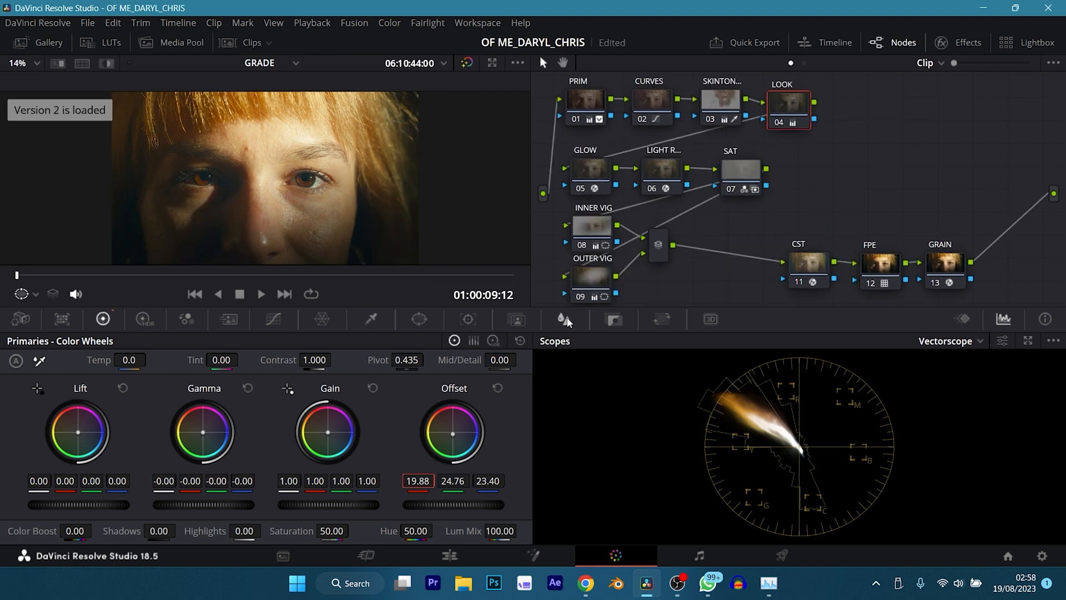
{"action": "key", "text": "ctrl+b"}
{"action": "key", "text": "ctrl+b"}
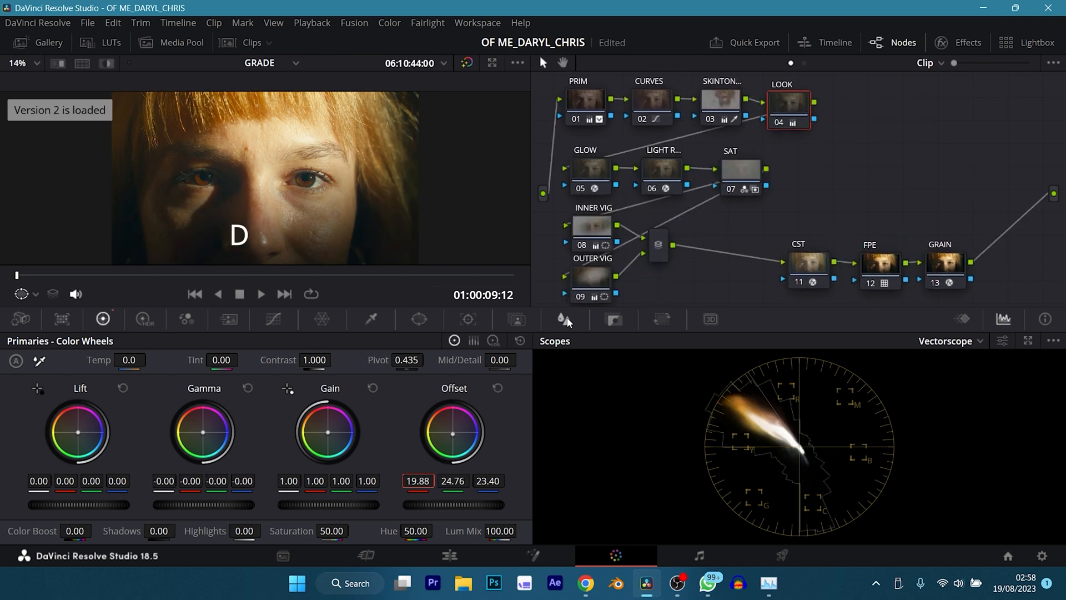
{"action": "key", "text": "ctrl+b"}
{"action": "key", "text": "ctrl+b"}
{"action": "key", "text": "ctrl+b"}
{"action": "key", "text": "ctrl+b"}
{"action": "key", "text": "ctrl+b"}
{"action": "key", "text": "ctrl+b"}
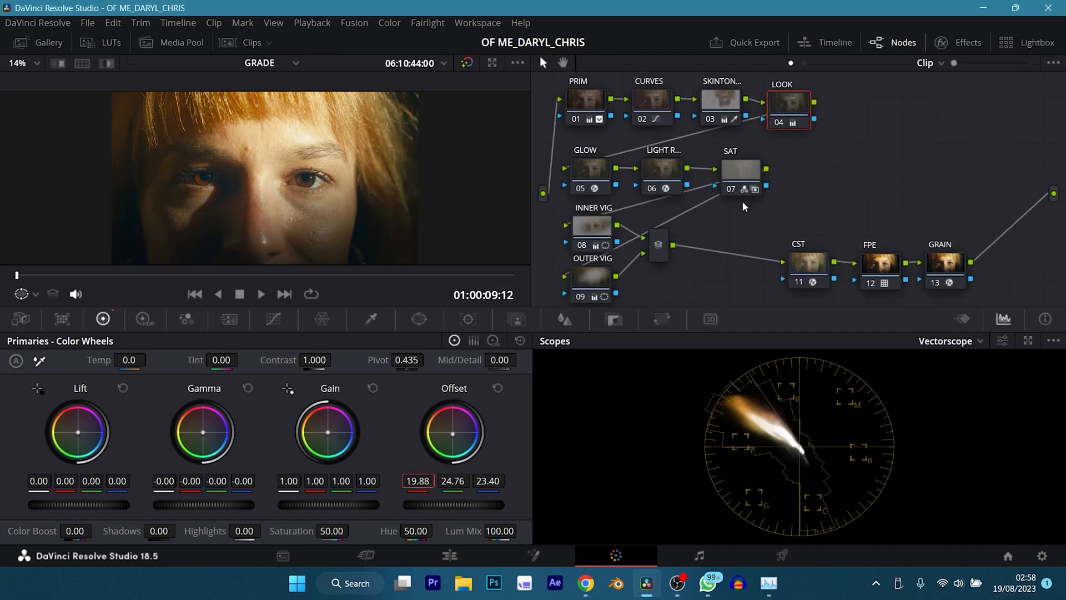
- Save the project with the CST node selected, and bring up clip 01 from the clip thumbnails
{"action": "left_click", "coordinate": [813, 259]}
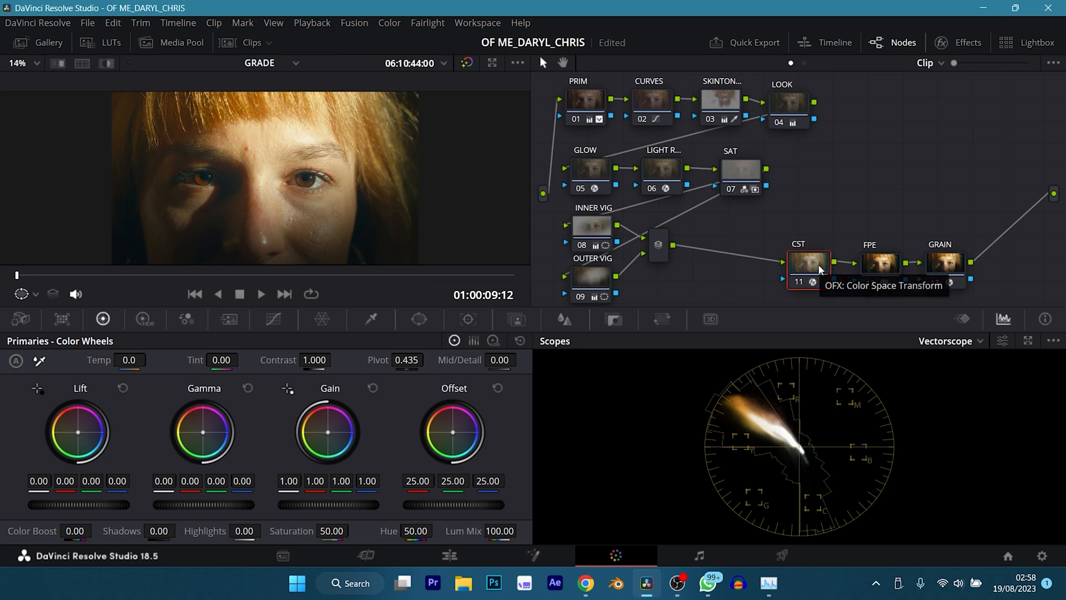
{"action": "key", "text": "ctrl+s"}
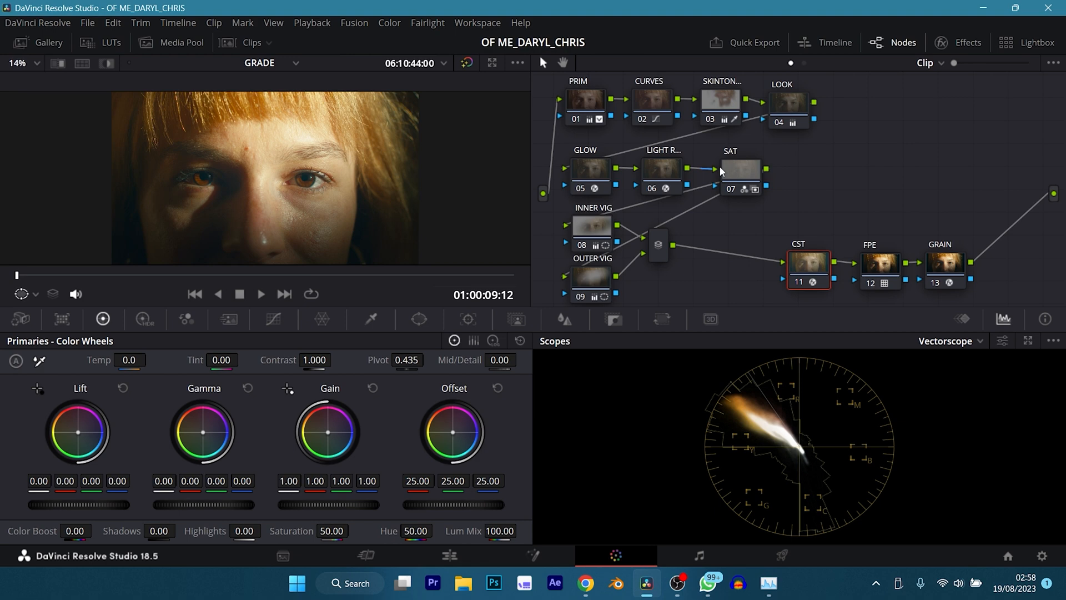
{"action": "left_click", "coordinate": [229, 43]}
{"action": "left_click", "coordinate": [39, 267]}
{"action": "left_click", "coordinate": [78, 271]}
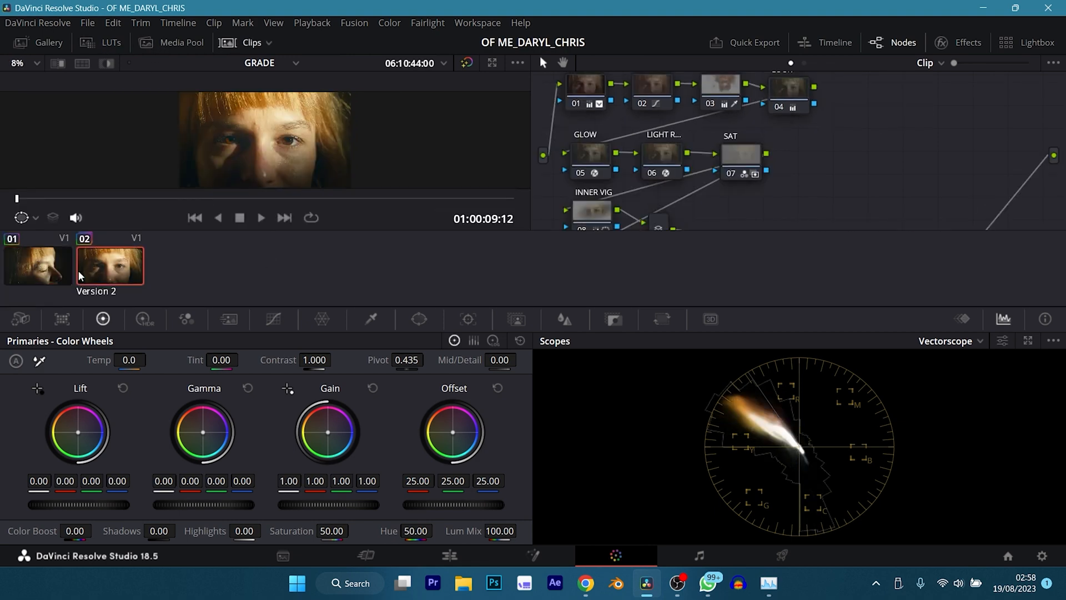
{"action": "left_click", "coordinate": [38, 274]}
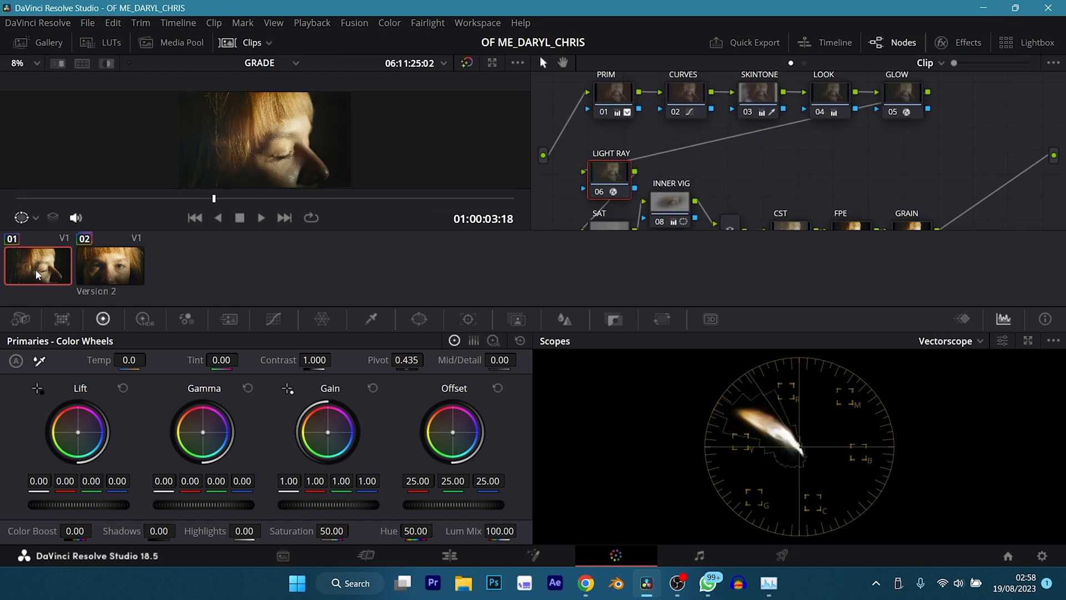
- Create Version 2 of the grade on clip 01 and reset its existing grade
{"action": "key", "text": "ctrl+y"}
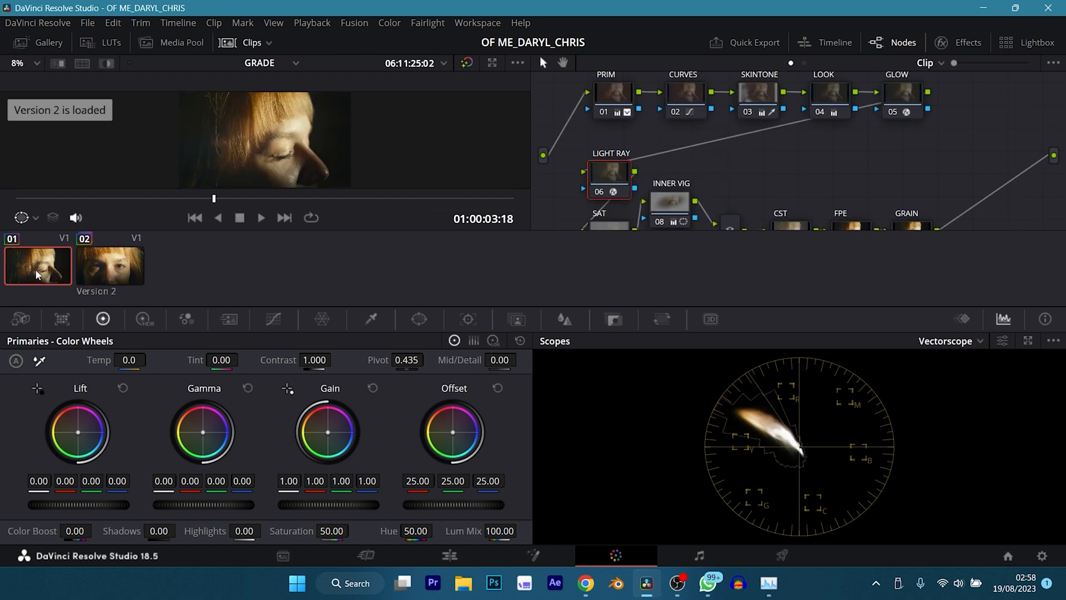
{"action": "right_click", "coordinate": [746, 162]}
{"action": "left_click", "coordinate": [777, 168]}
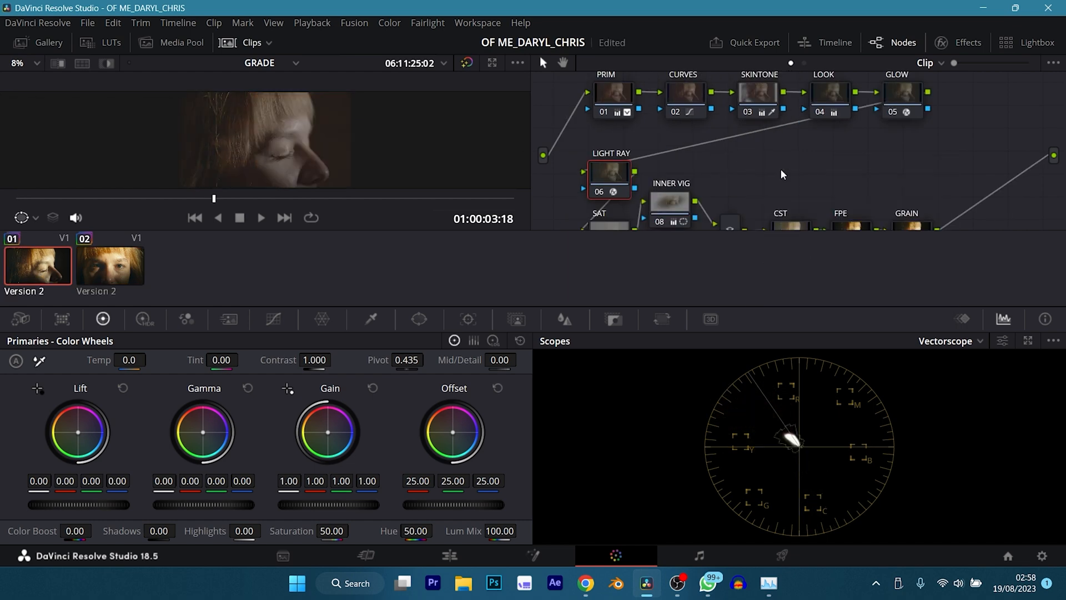
- Copy the Version 2 grade of clip 02 onto clip 01 and hide the clip thumbnails
{"action": "left_click", "coordinate": [91, 274]}
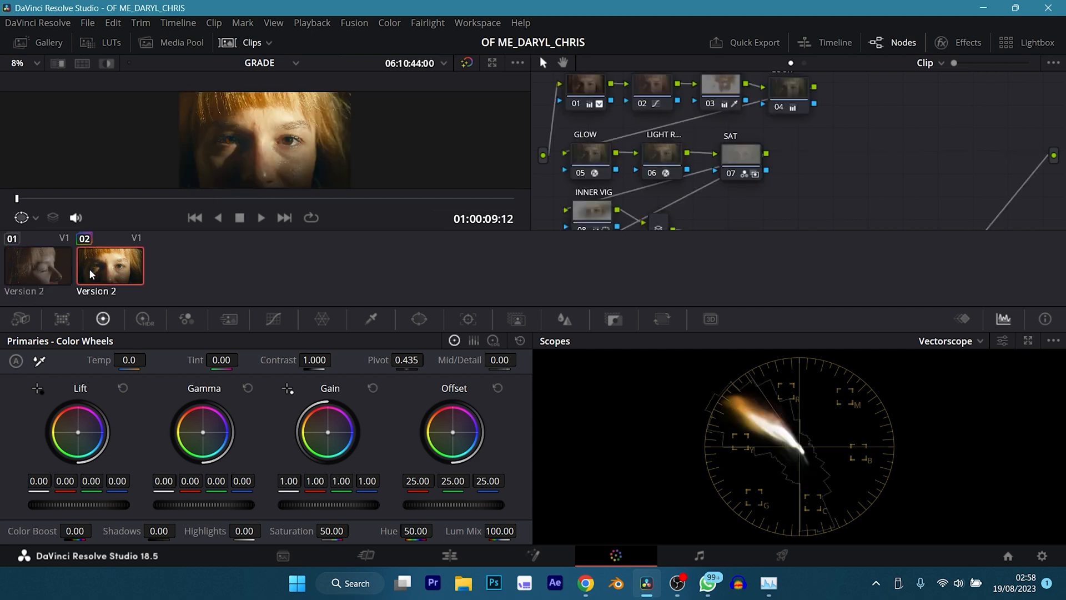
{"action": "left_click", "coordinate": [50, 271]}
{"action": "key", "text": "ctrl+z"}
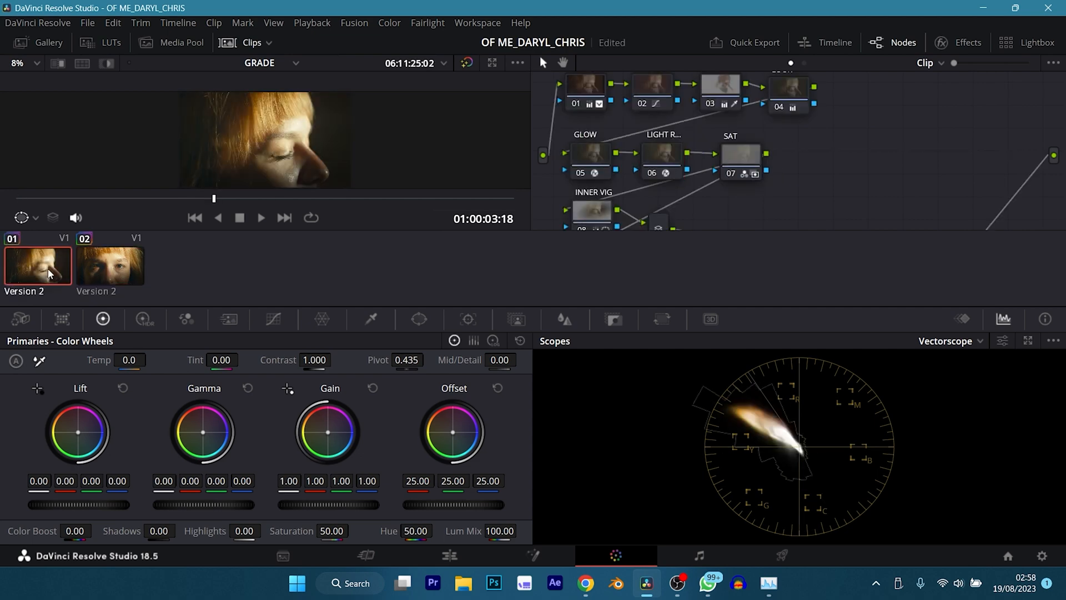
{"action": "left_click", "coordinate": [257, 43]}
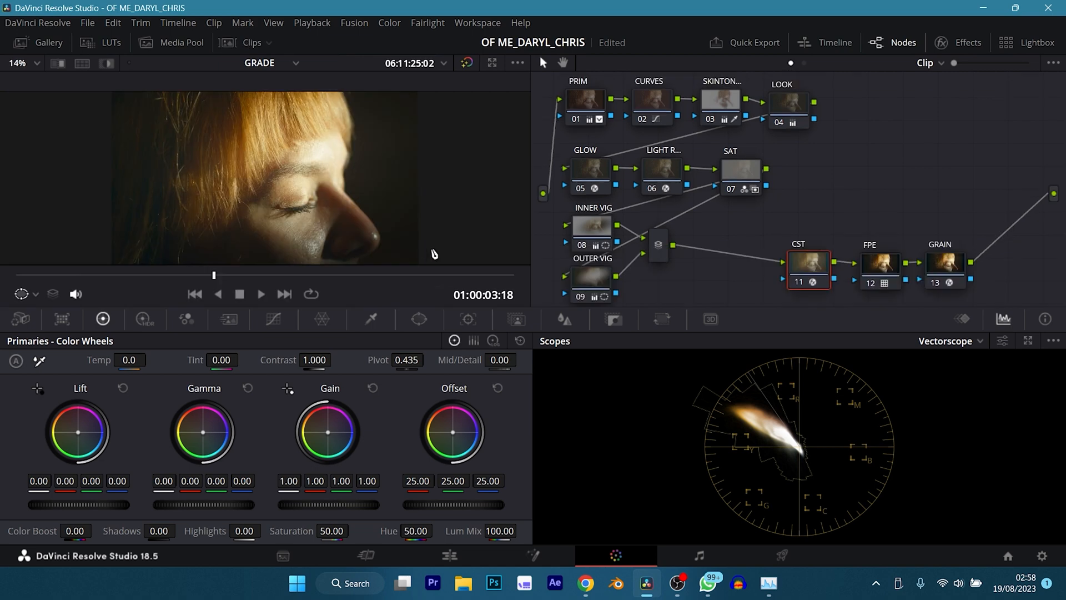
- Rotate the elliptical windows of the INNER VIG and OUTER VIG nodes to follow the tilt of the face in clip 01
{"action": "left_click", "coordinate": [594, 224]}
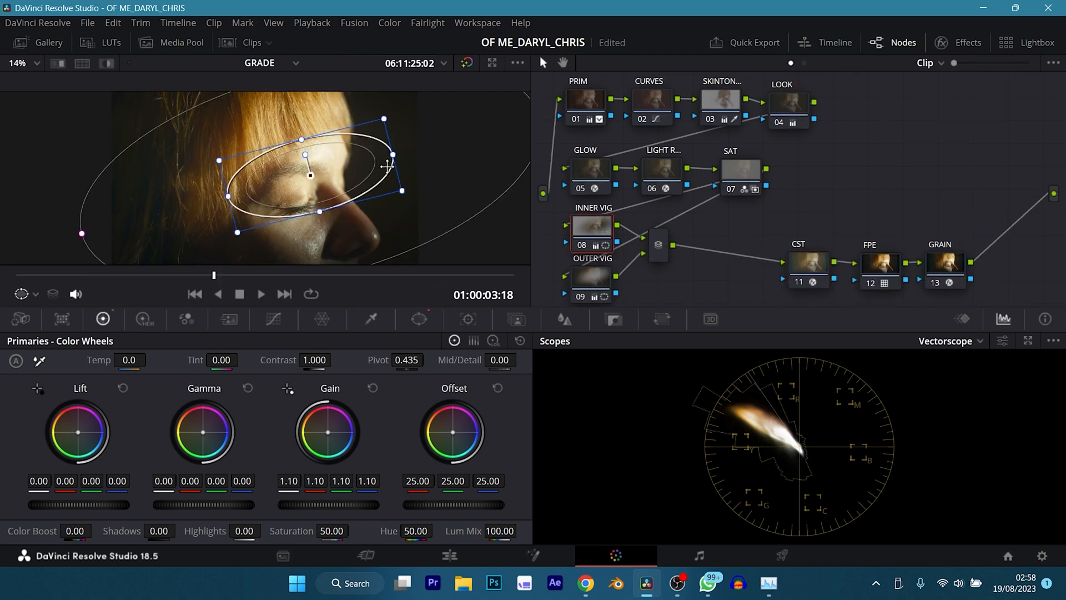
{"action": "left_click_drag", "start_coordinate": [305, 155], "coordinate": [342, 170]}
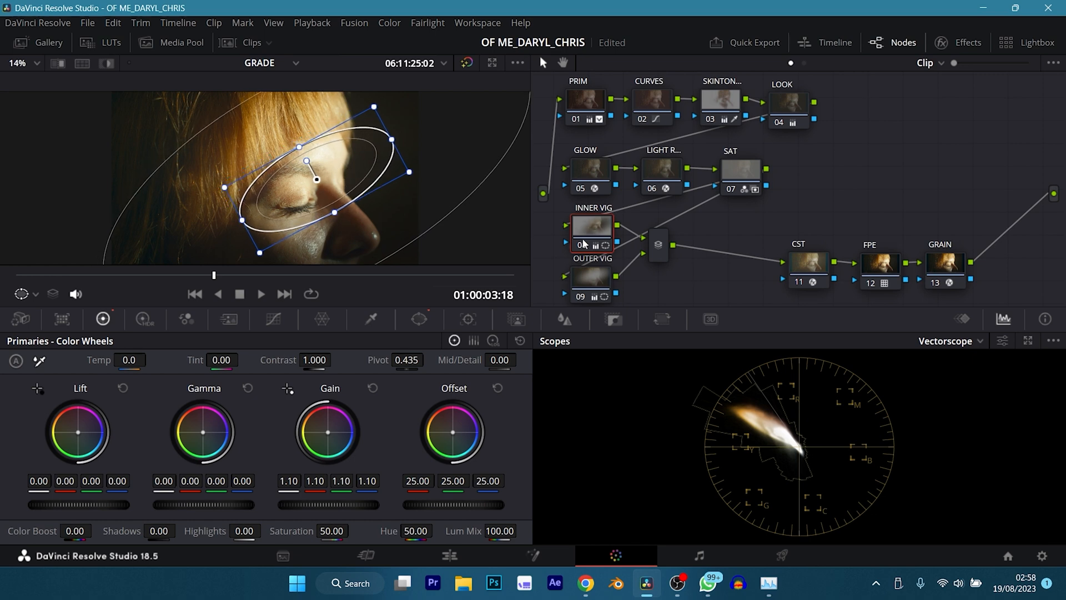
{"action": "left_click", "coordinate": [587, 269]}
{"action": "left_click_drag", "start_coordinate": [289, 139], "coordinate": [305, 160]}
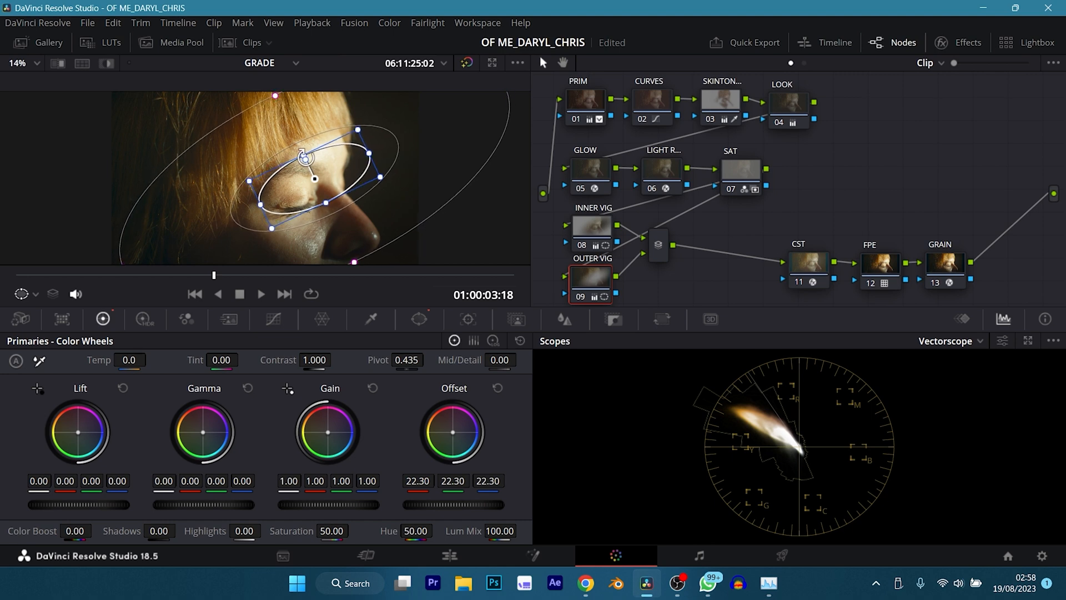
- Select the PRIM node and scrub through clip 01 to review the grade on its later frames
{"action": "left_click", "coordinate": [589, 104]}
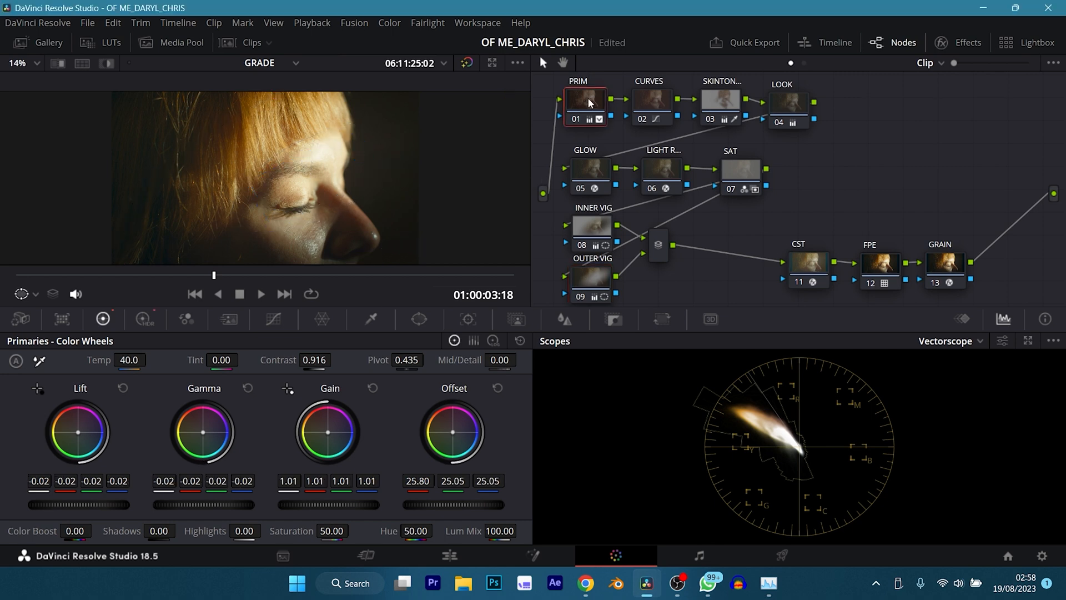
{"action": "left_click_drag", "start_coordinate": [215, 275], "coordinate": [481, 278]}
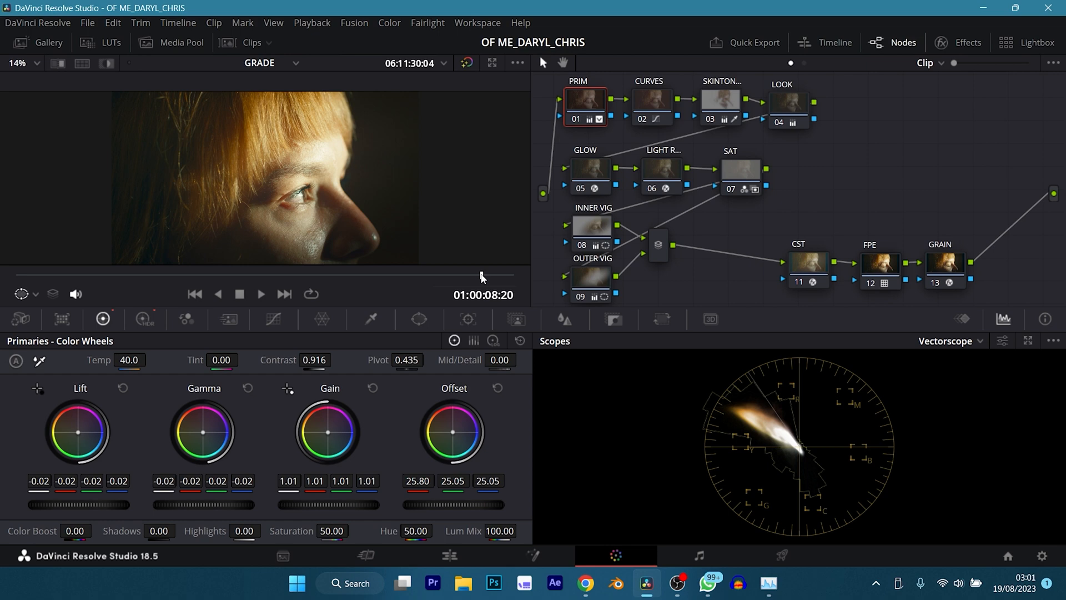
{"action": "left_click_drag", "start_coordinate": [480, 275], "coordinate": [420, 277]}
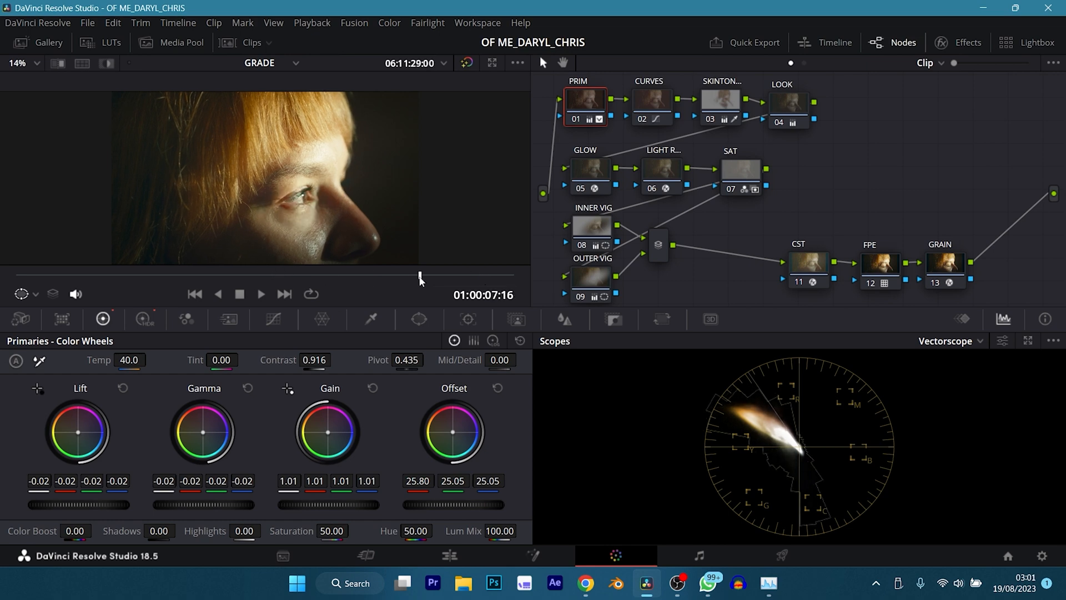